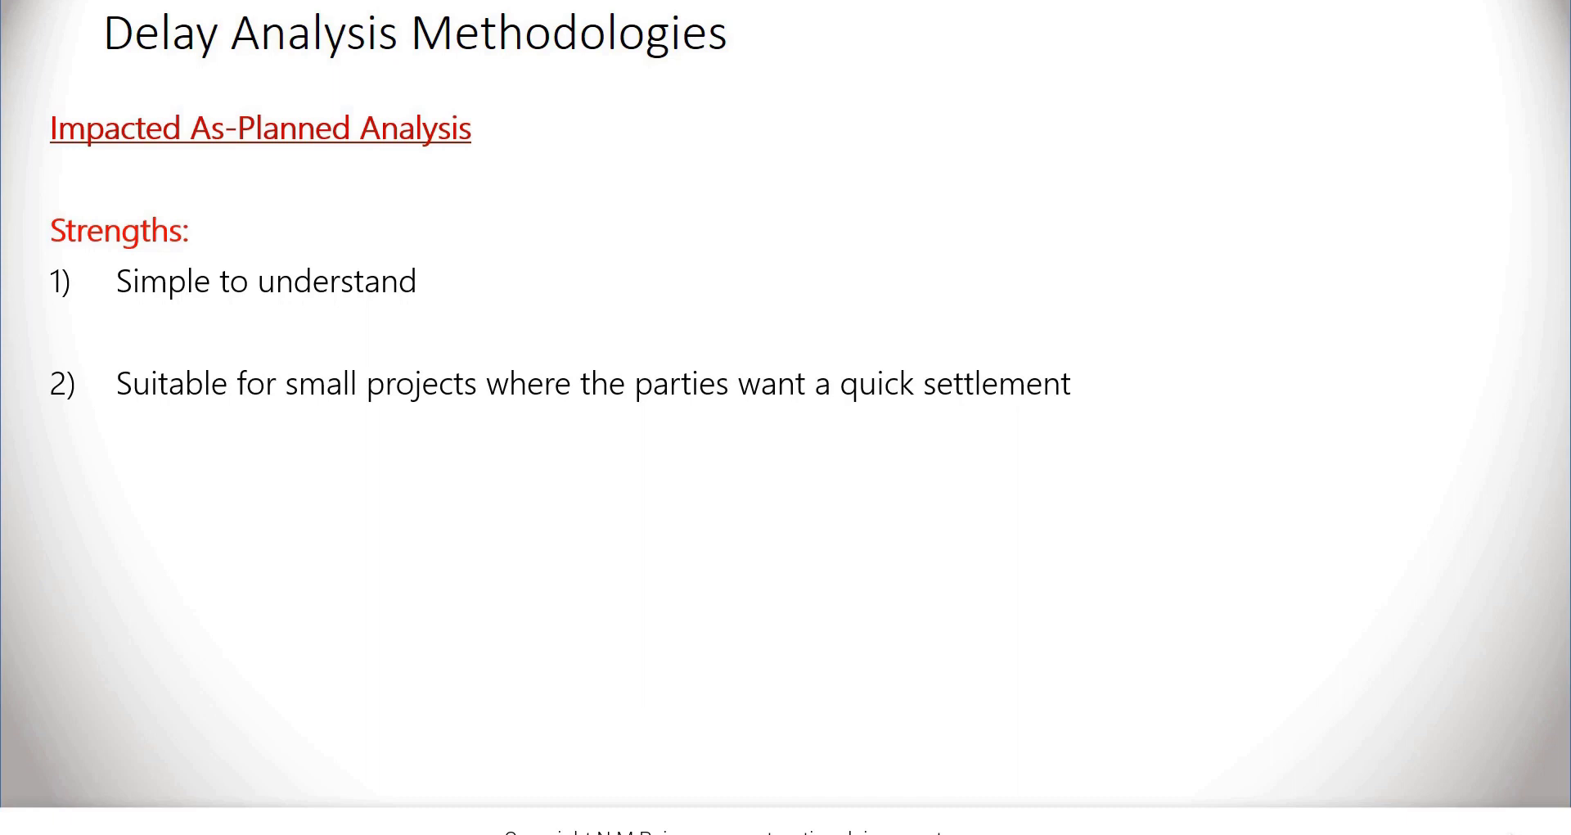
Advance the slide build so the Weaknesses points appear below the Strengths.
key("Right")
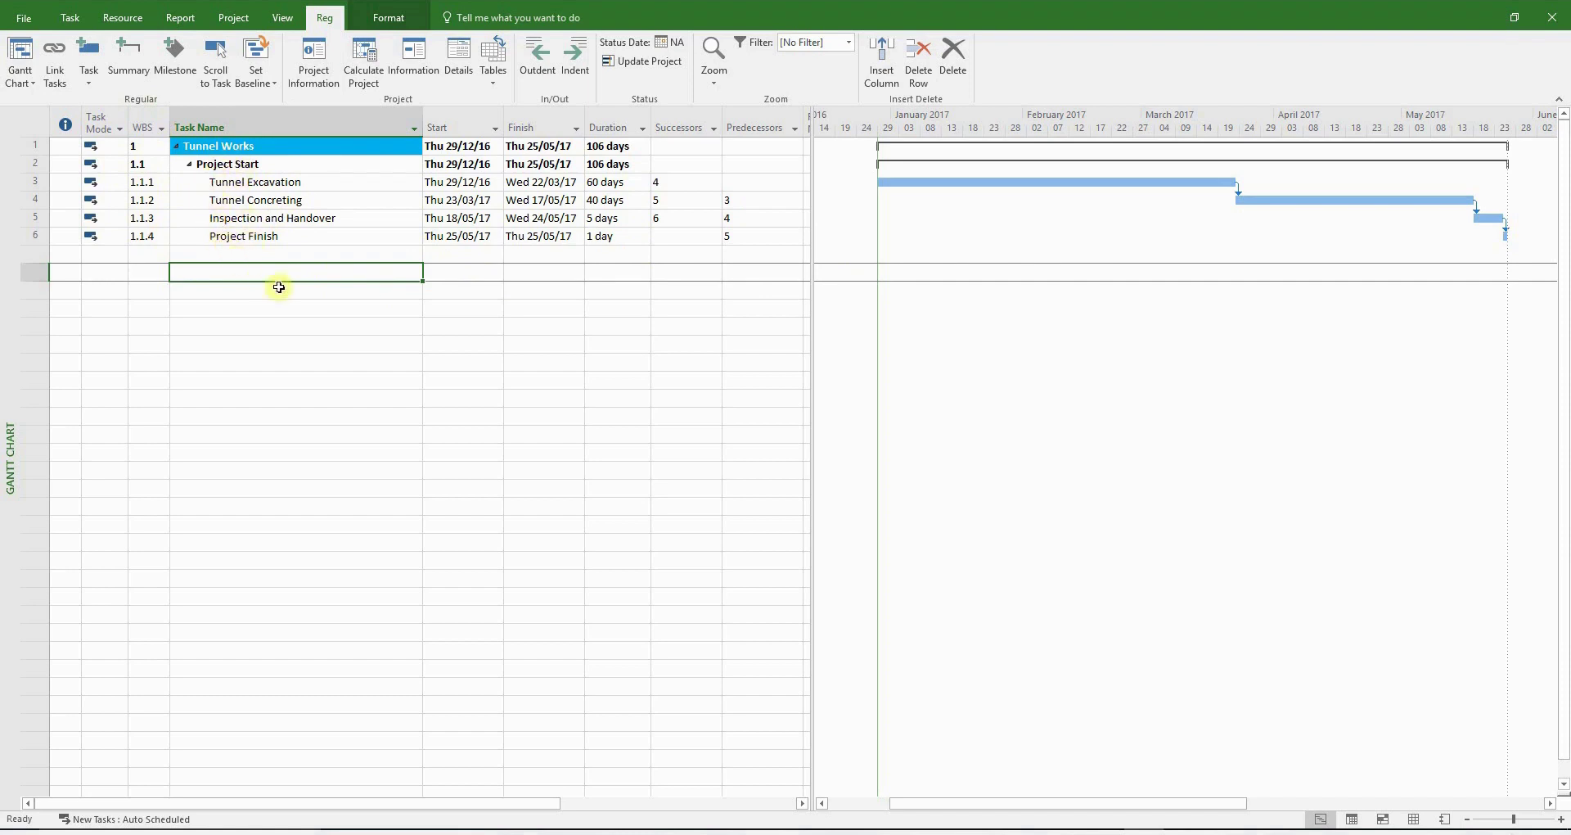
Switch to the Excel workbook of impacted as-planned programmes.
left_click(497, 828)
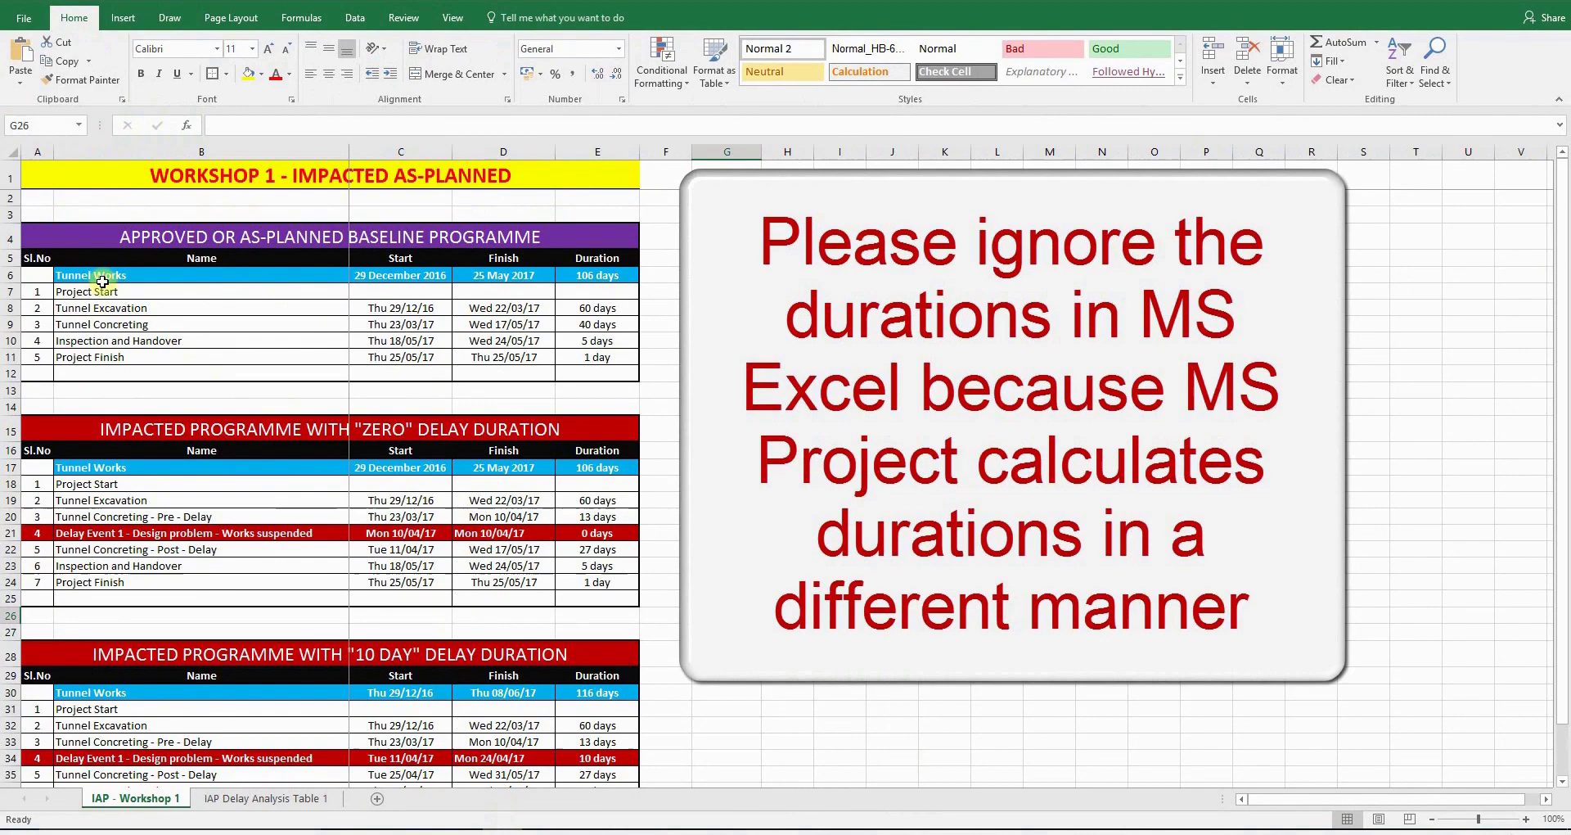
Copy task names B6:B11, Tunnel Works to Project Finish, and return to Microsoft Project.
left_click_drag(102, 282, 100, 357)
right_click(125, 336)
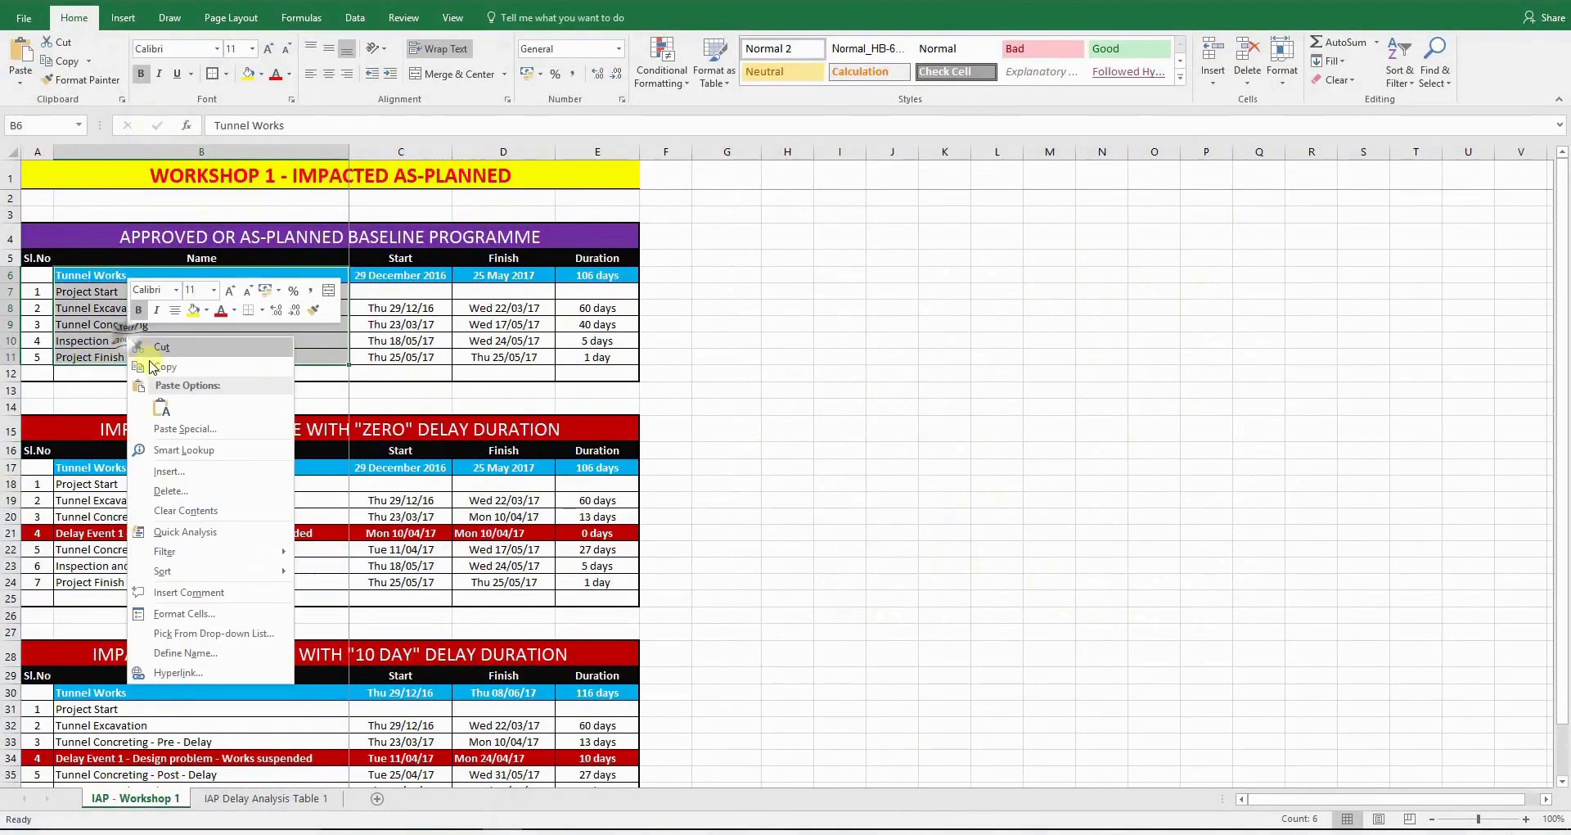
left_click(153, 364)
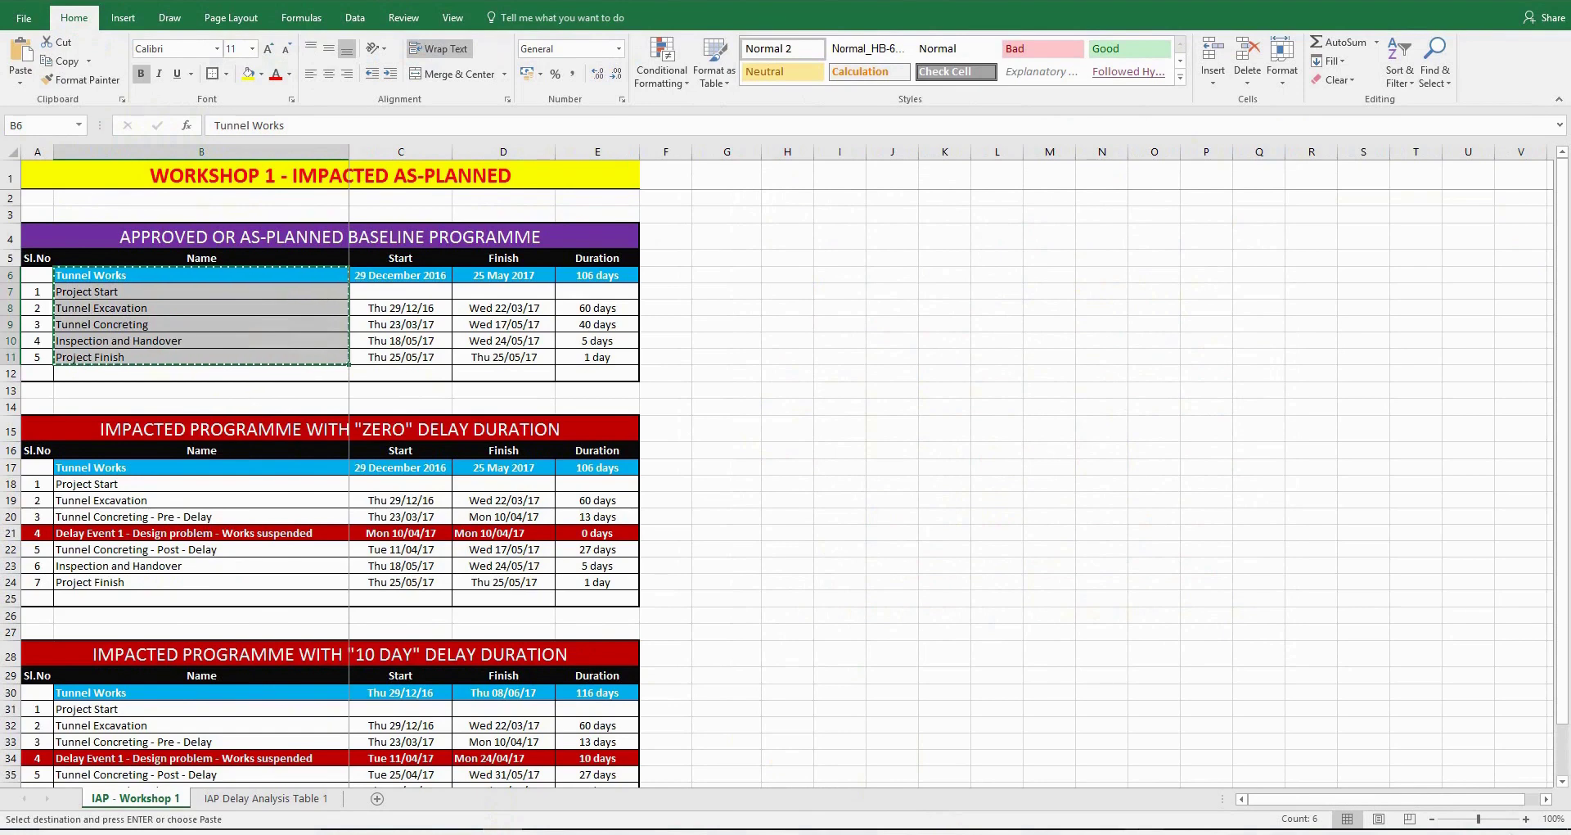
key("alt+Tab")
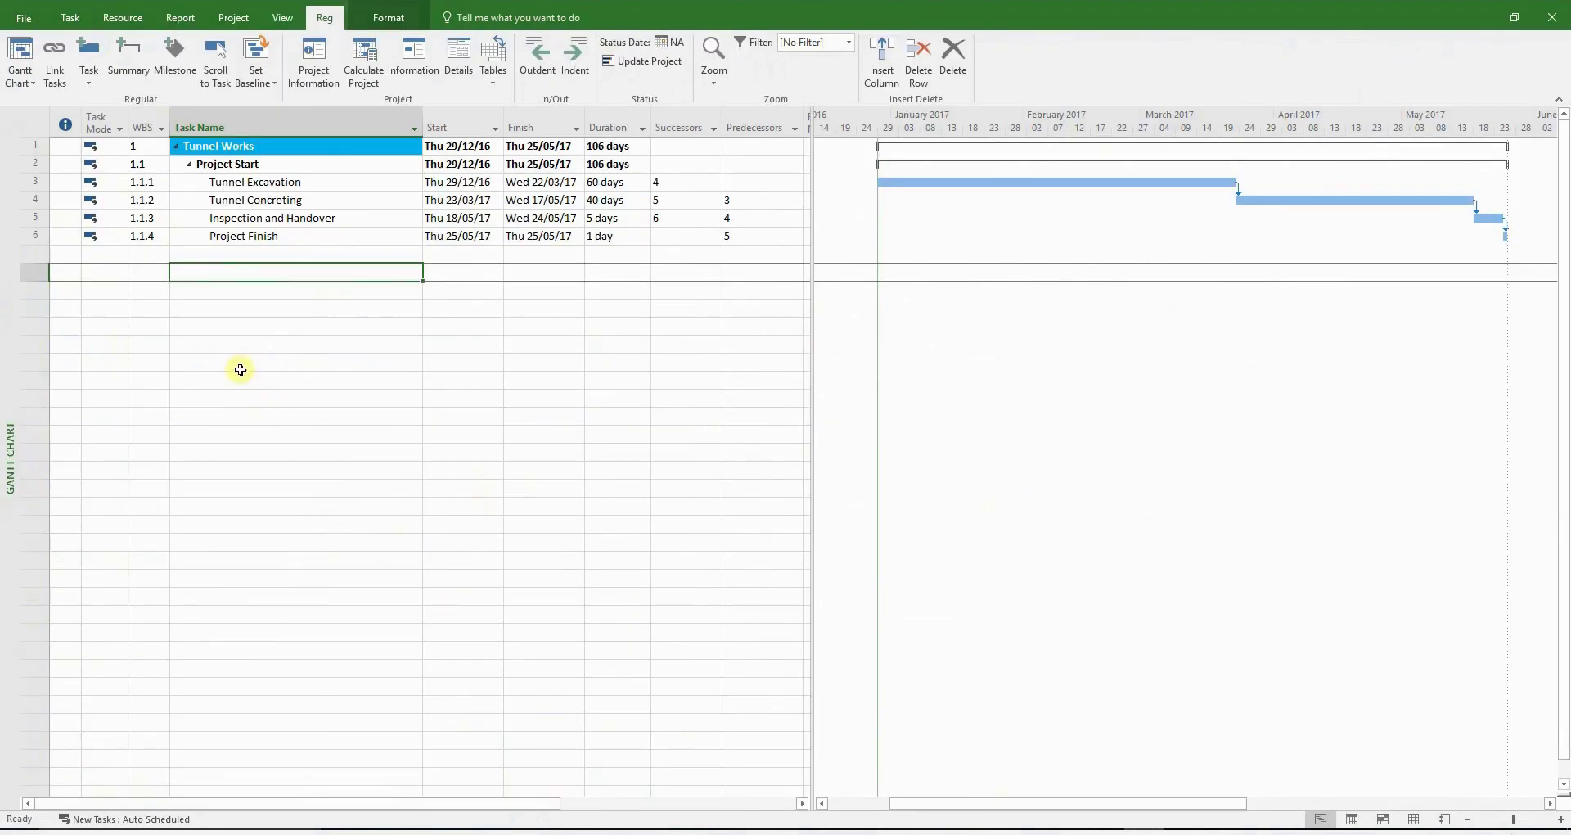
Paste the six task names into row 10 and compare their start dates with the originals.
right_click(210, 308)
left_click(228, 363)
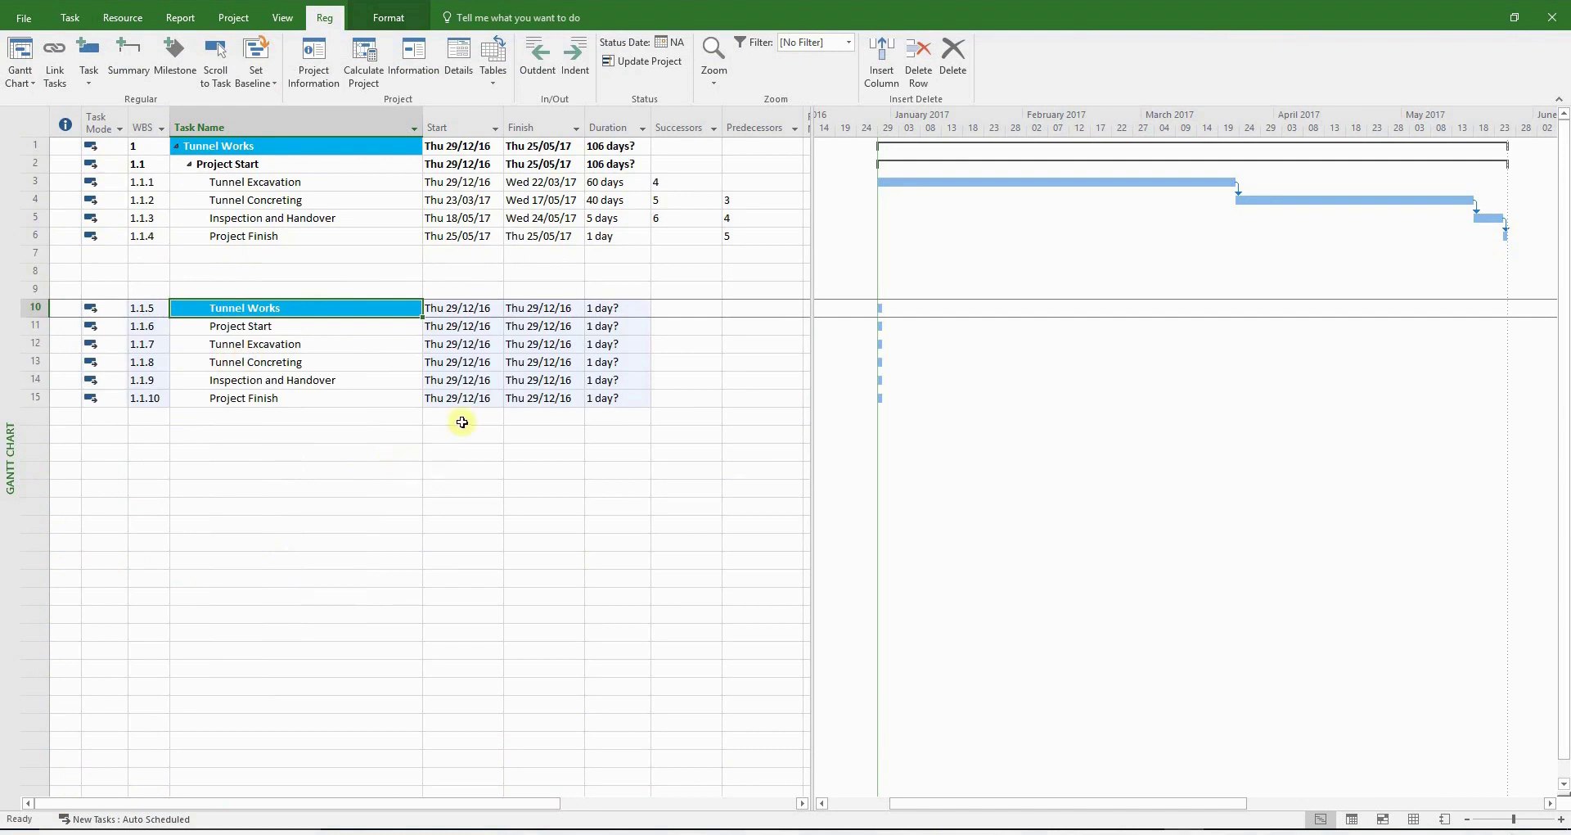
left_click(455, 328)
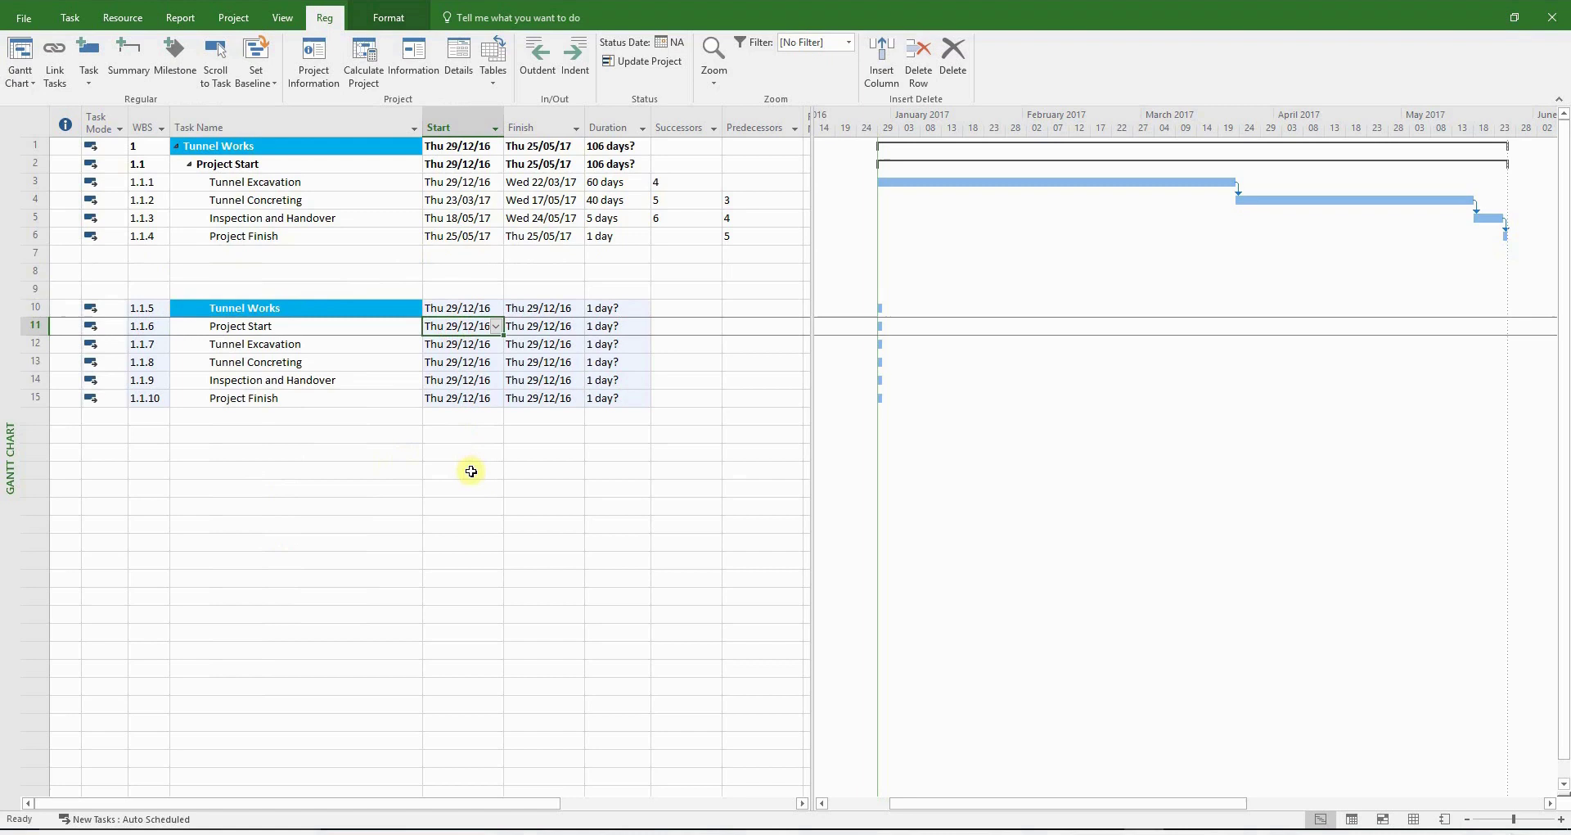
key("Left")
key("Down")
key("Down")
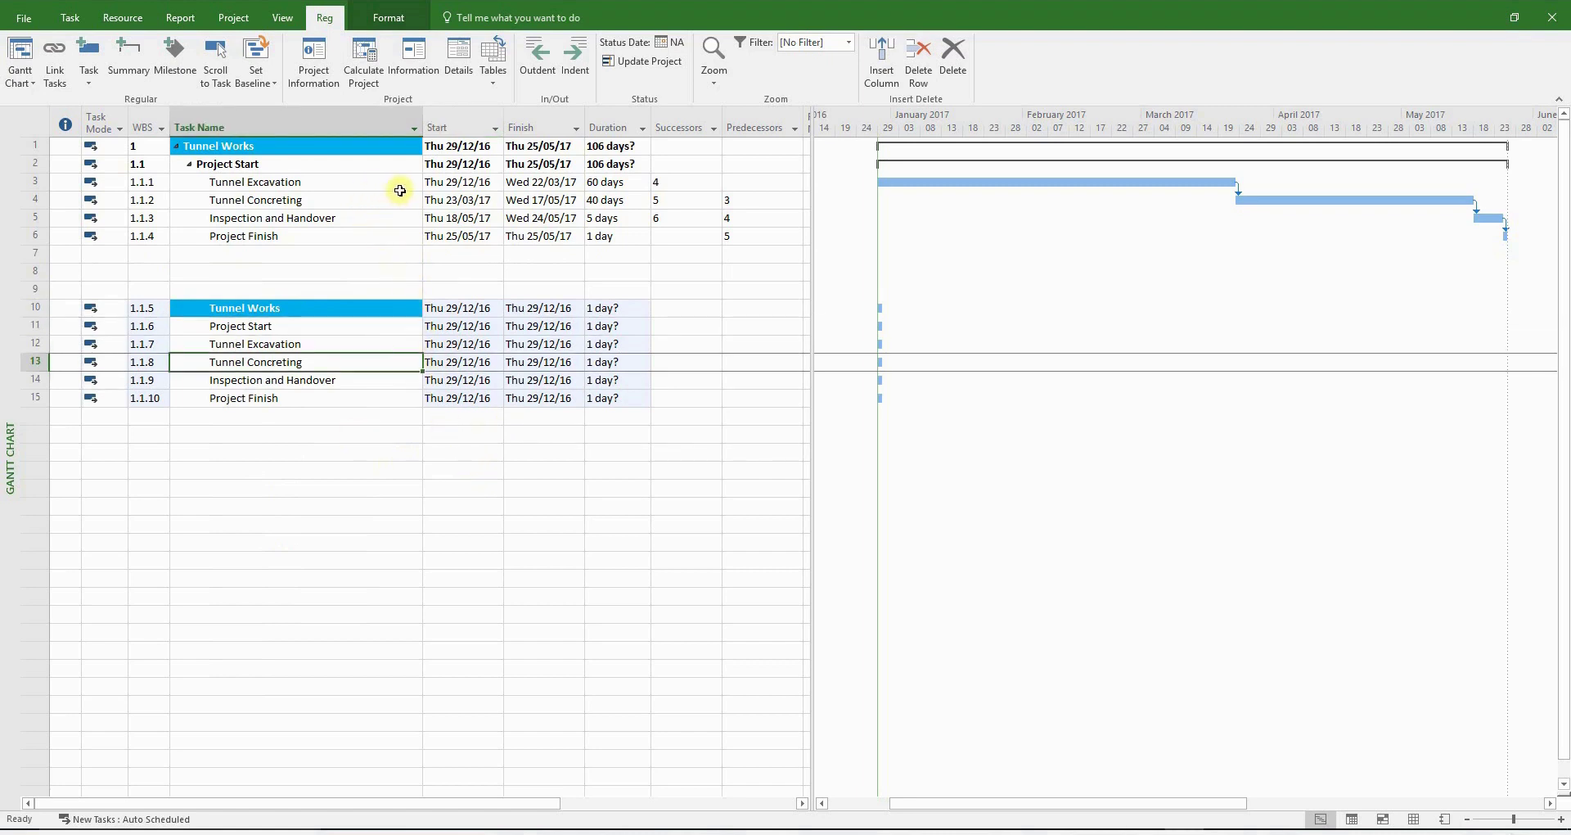
left_click(456, 181)
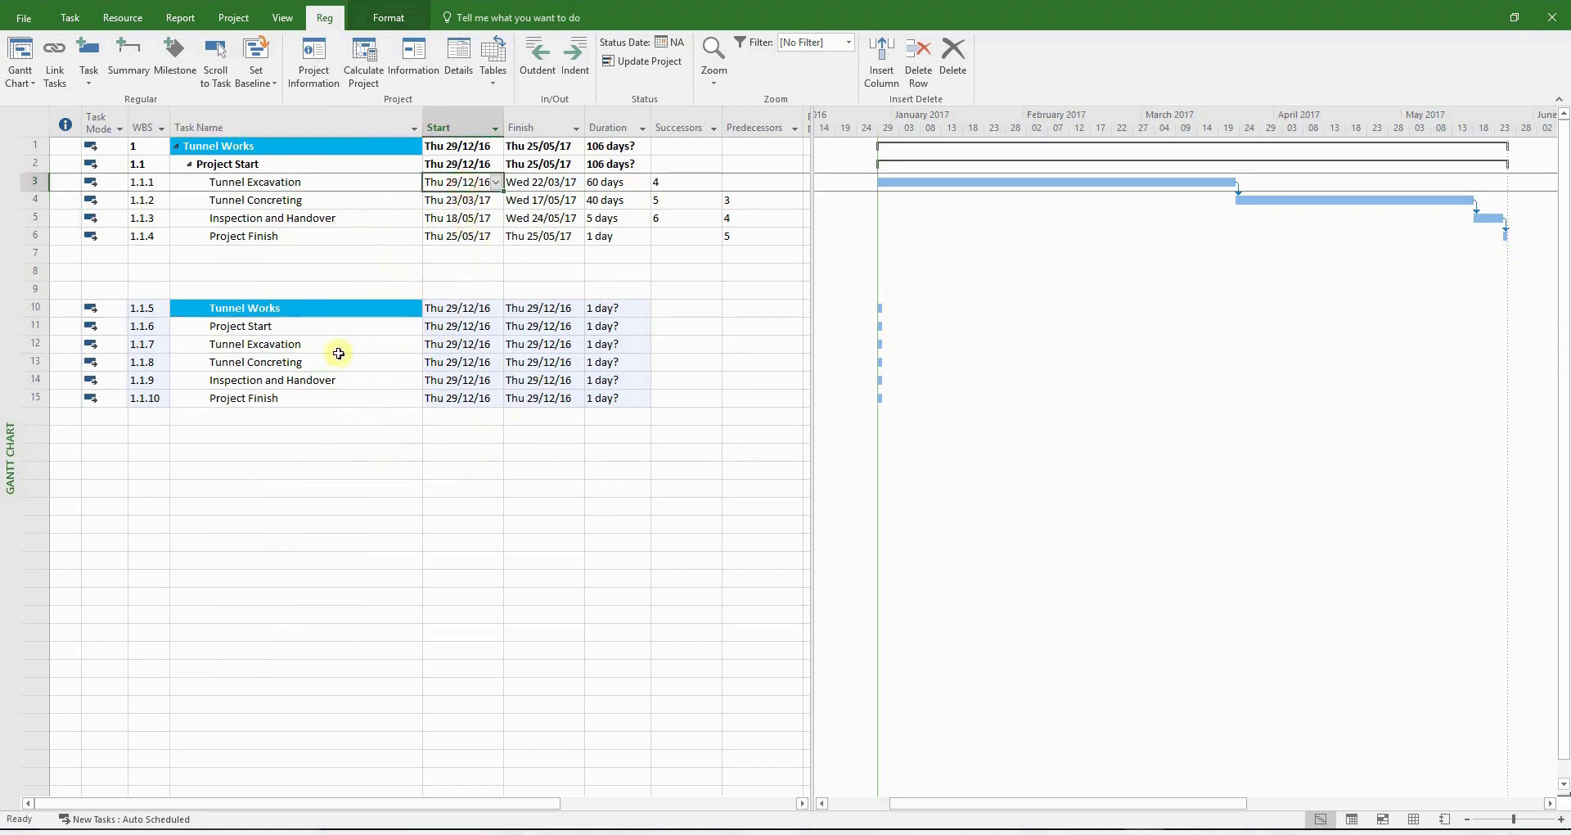
left_click(471, 343)
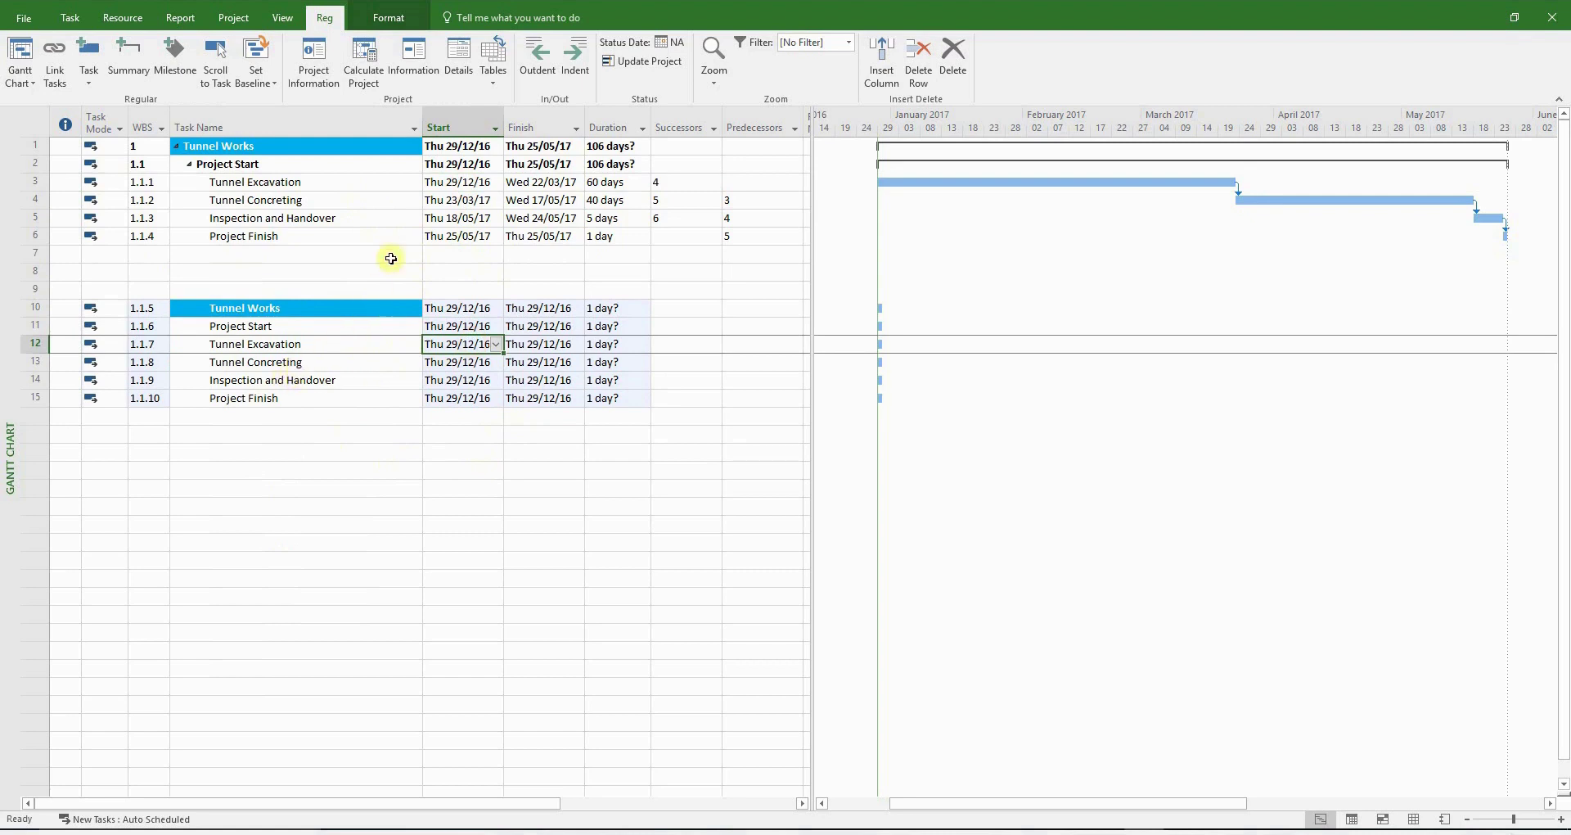
left_click(461, 201)
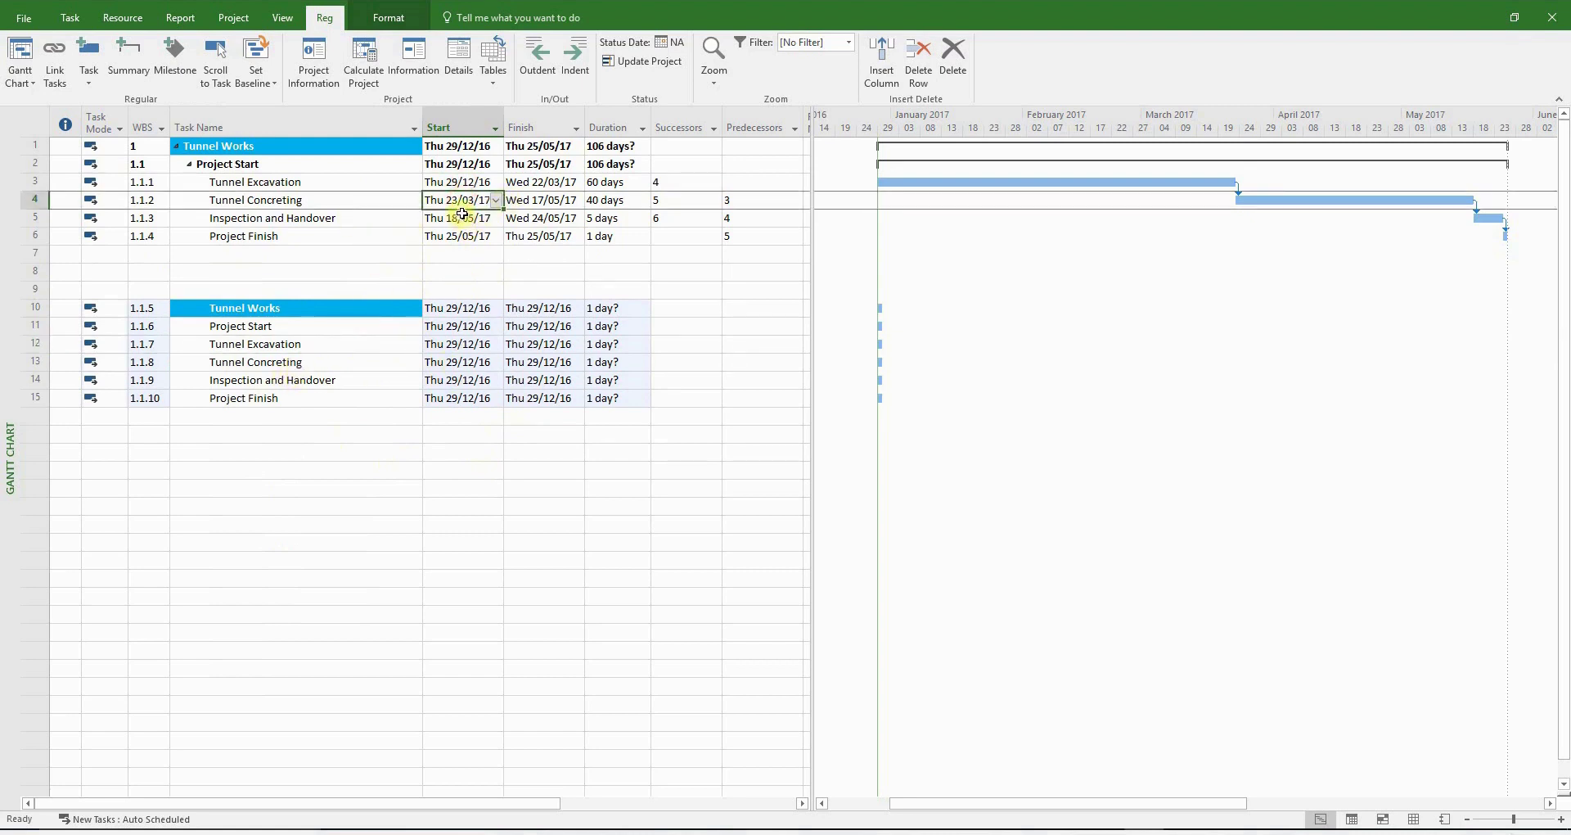
Set pasted starts of 23/03/17, 18/05/17 and 25/05/17 for Tunnel Concreting, Inspection and Handover, Project Finish.
left_click(455, 362)
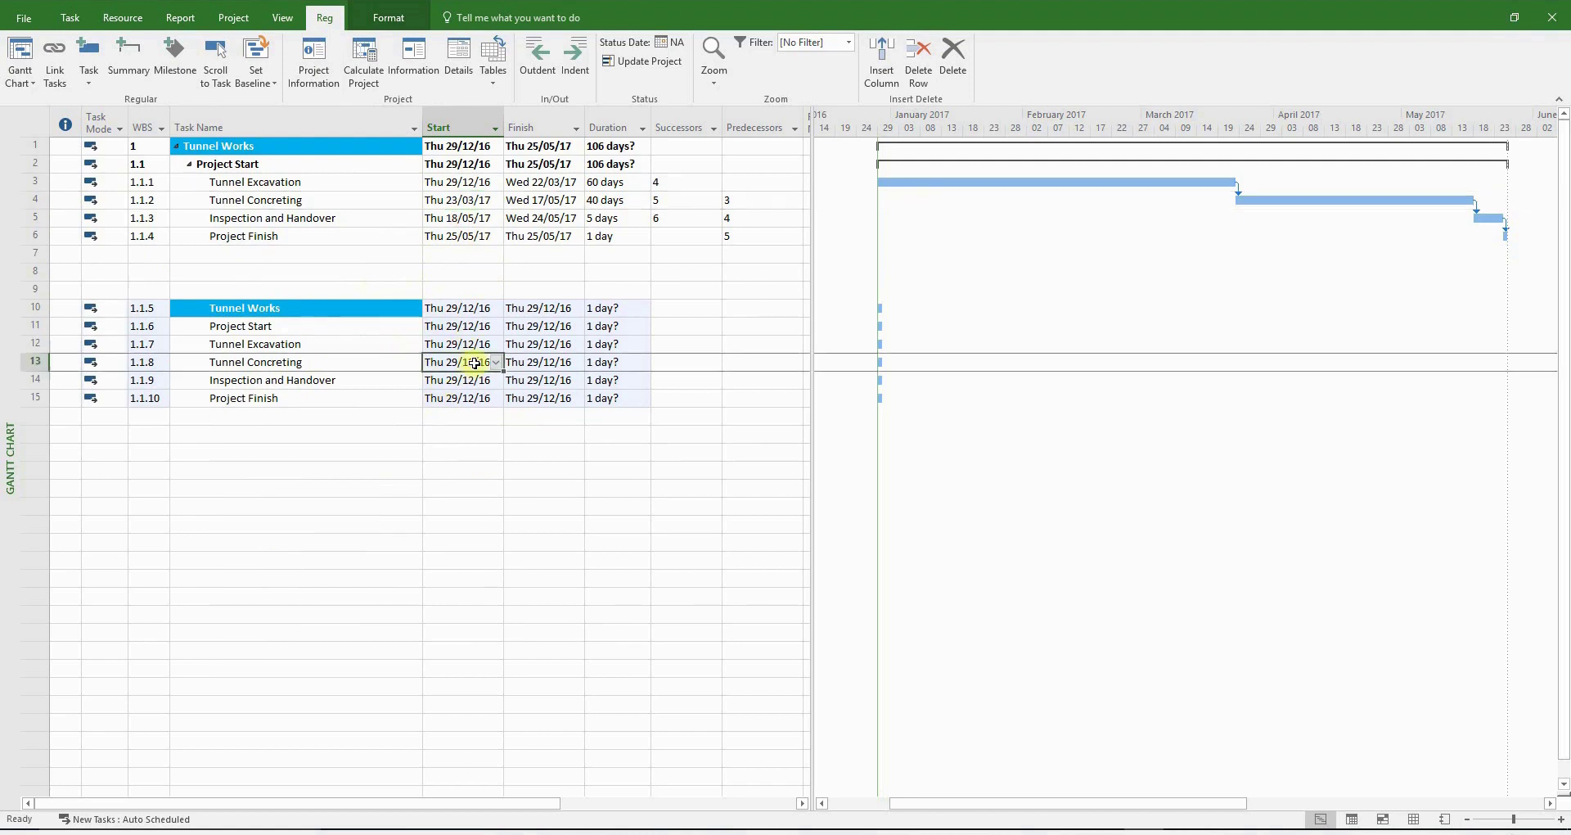
type("2")
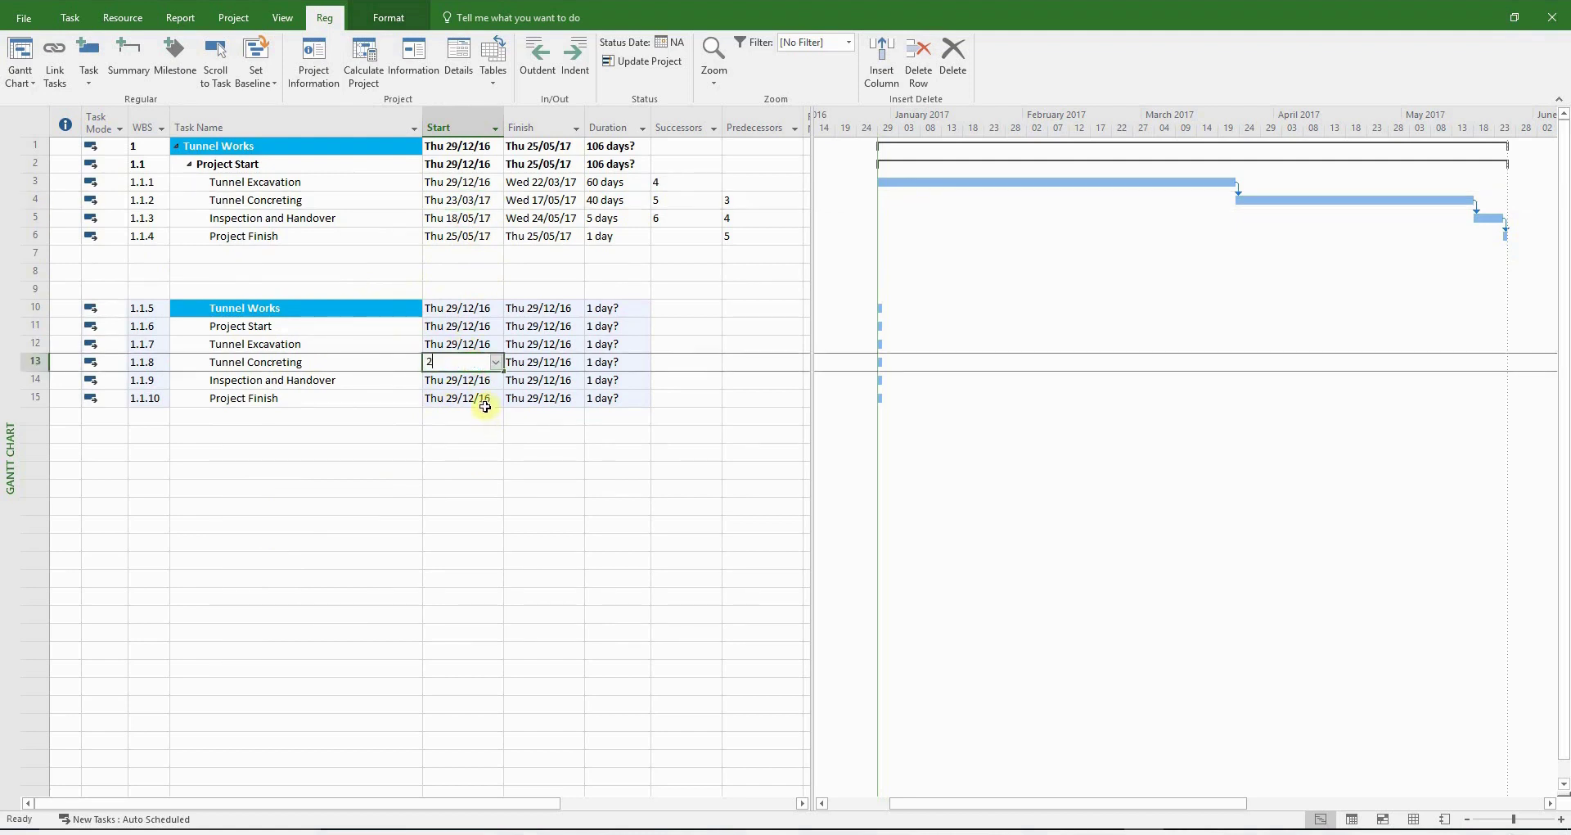
type("3/03/3")
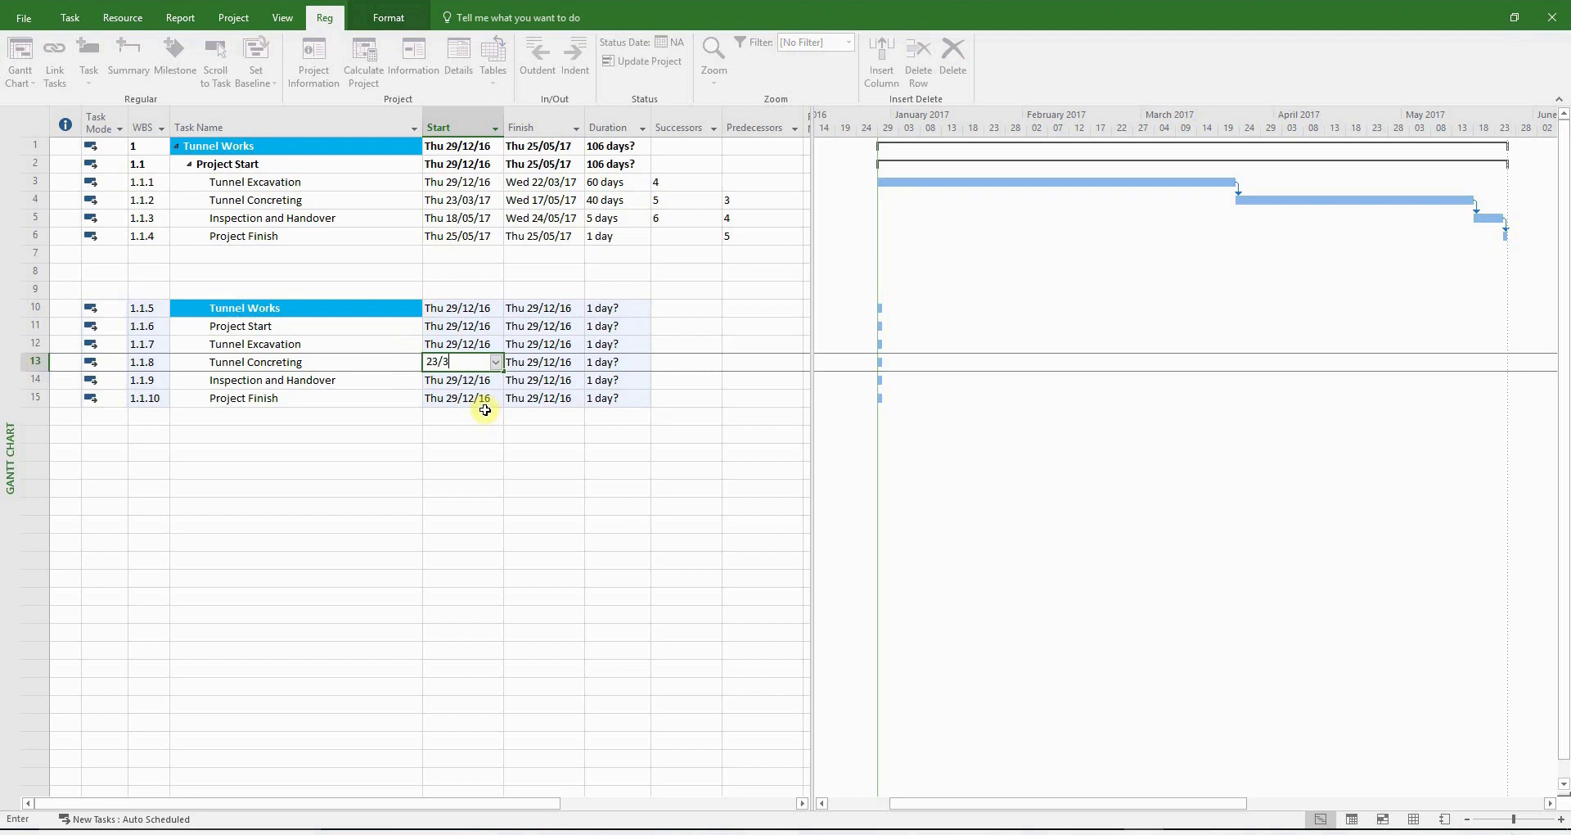
type("/17")
left_click(463, 381)
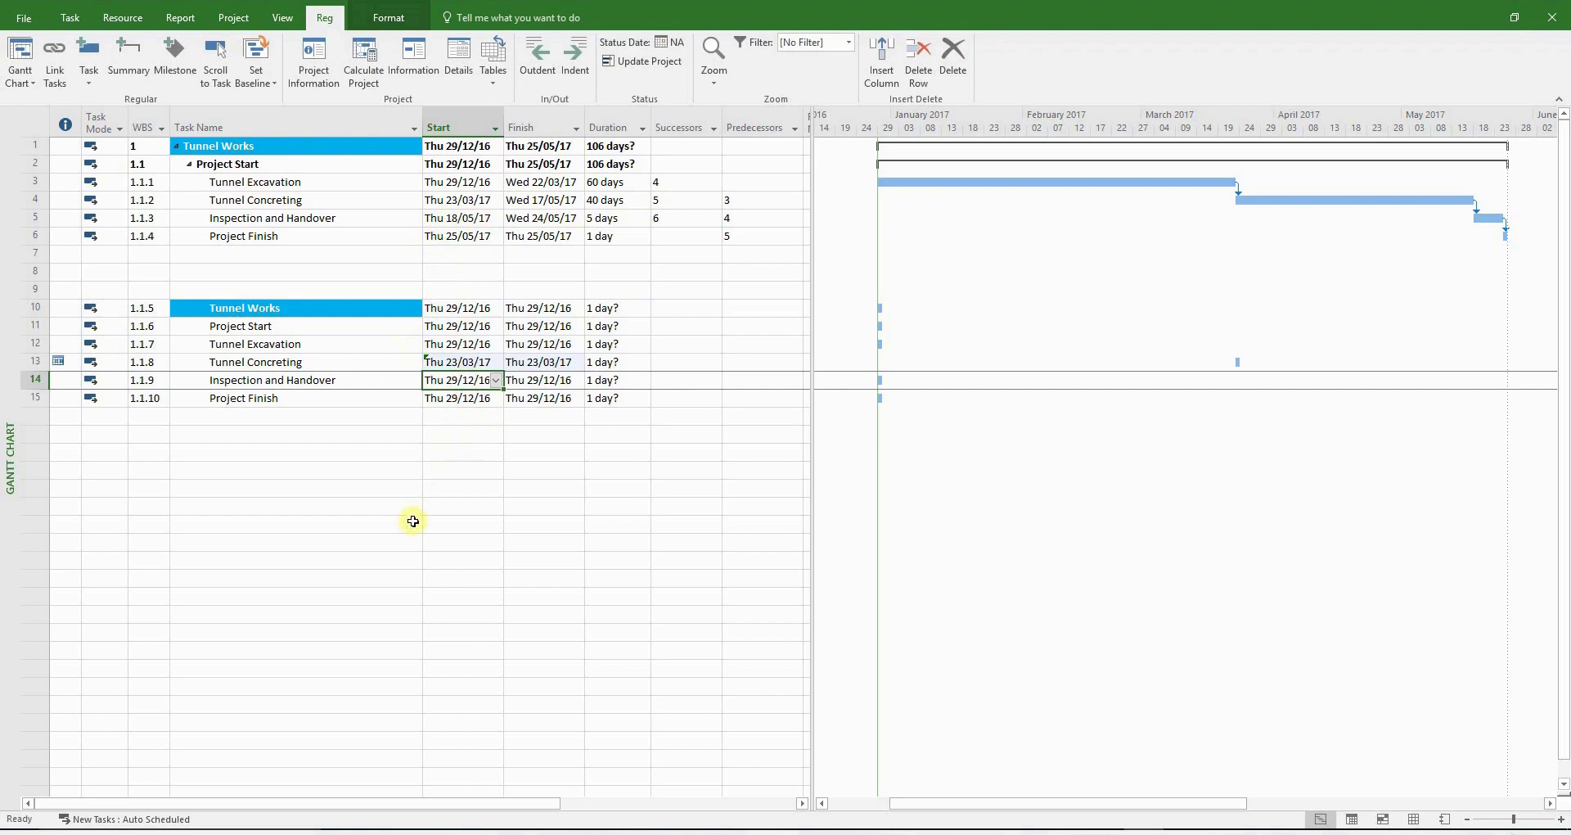
type("18/")
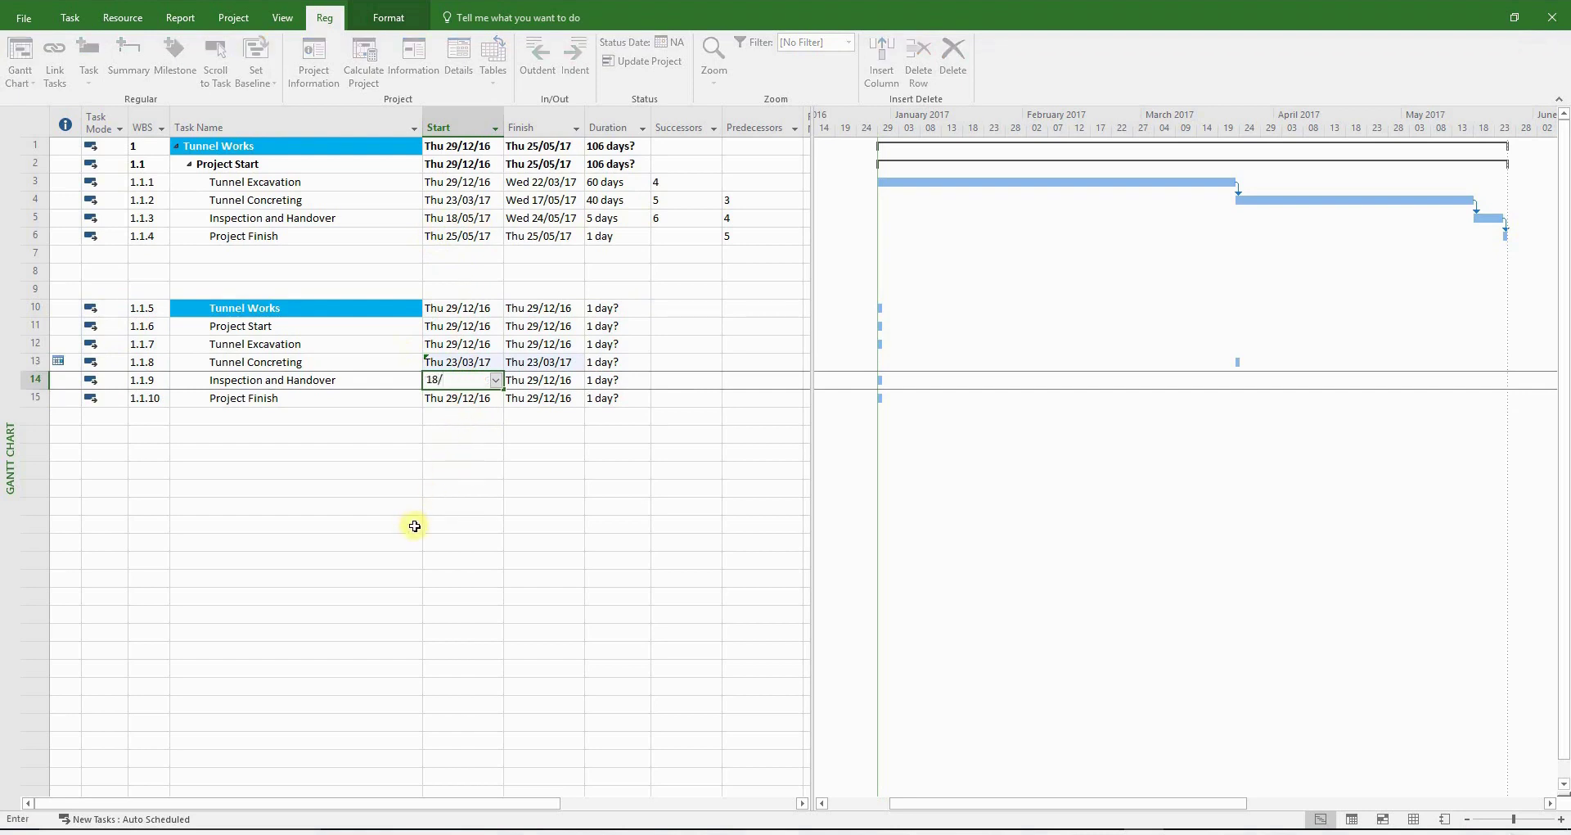
type("5/17")
left_click(456, 398)
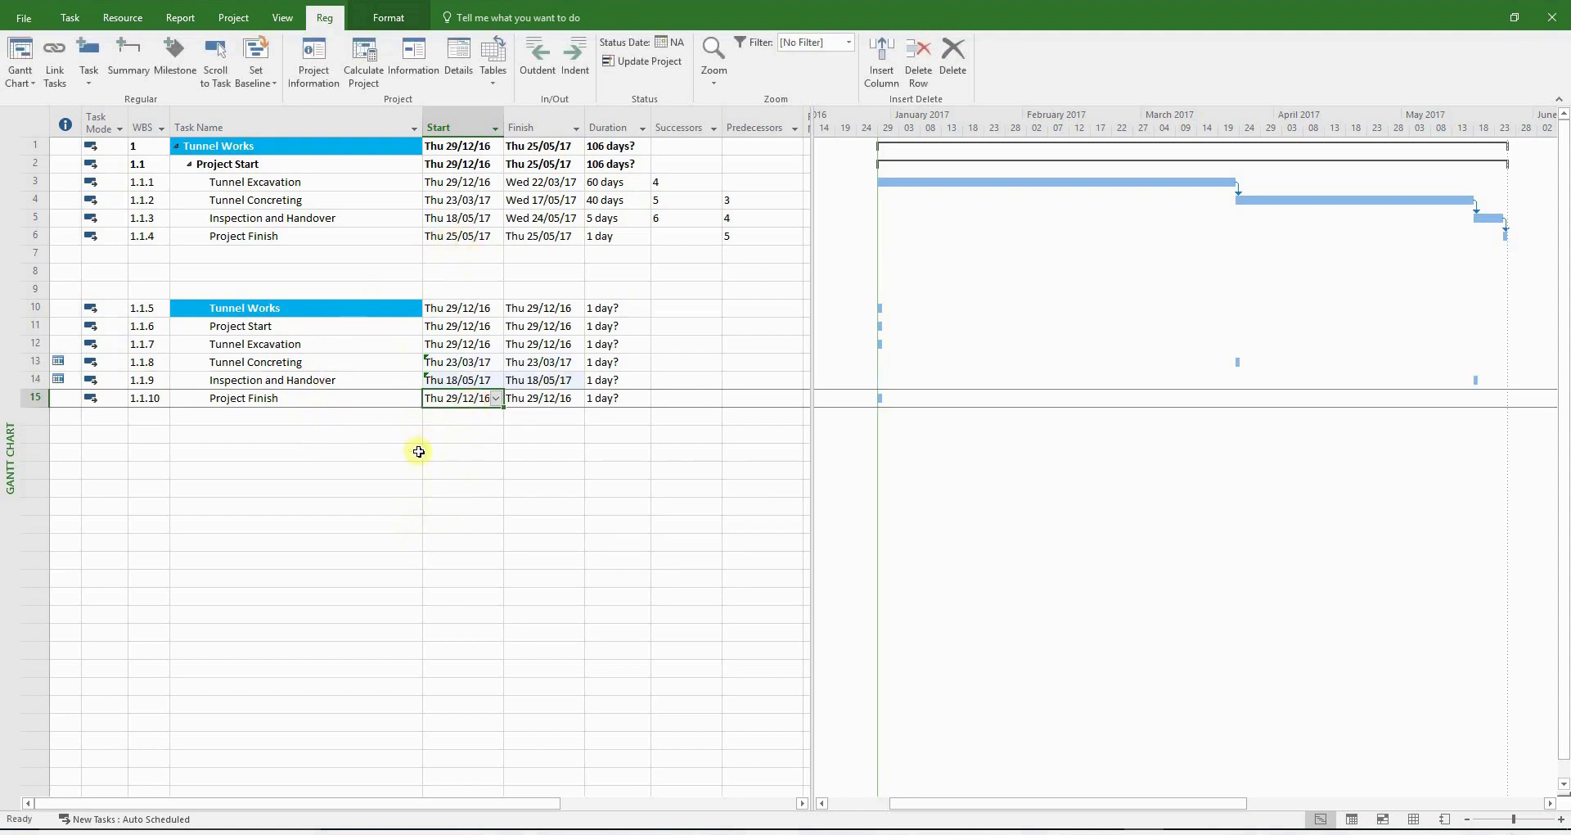
type("25")
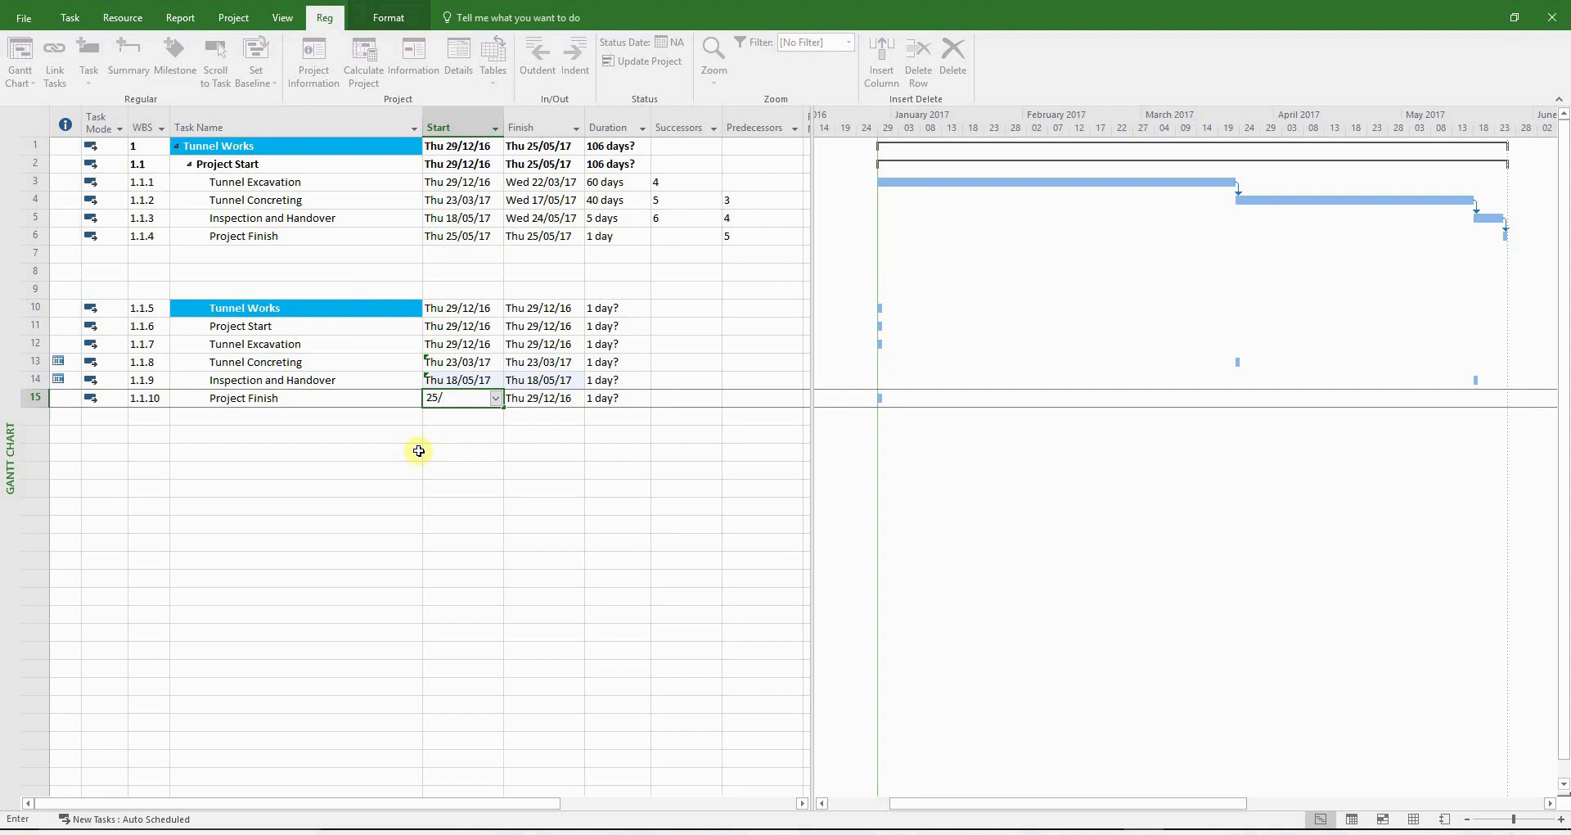
type("/05/17")
key("Return")
key("Up")
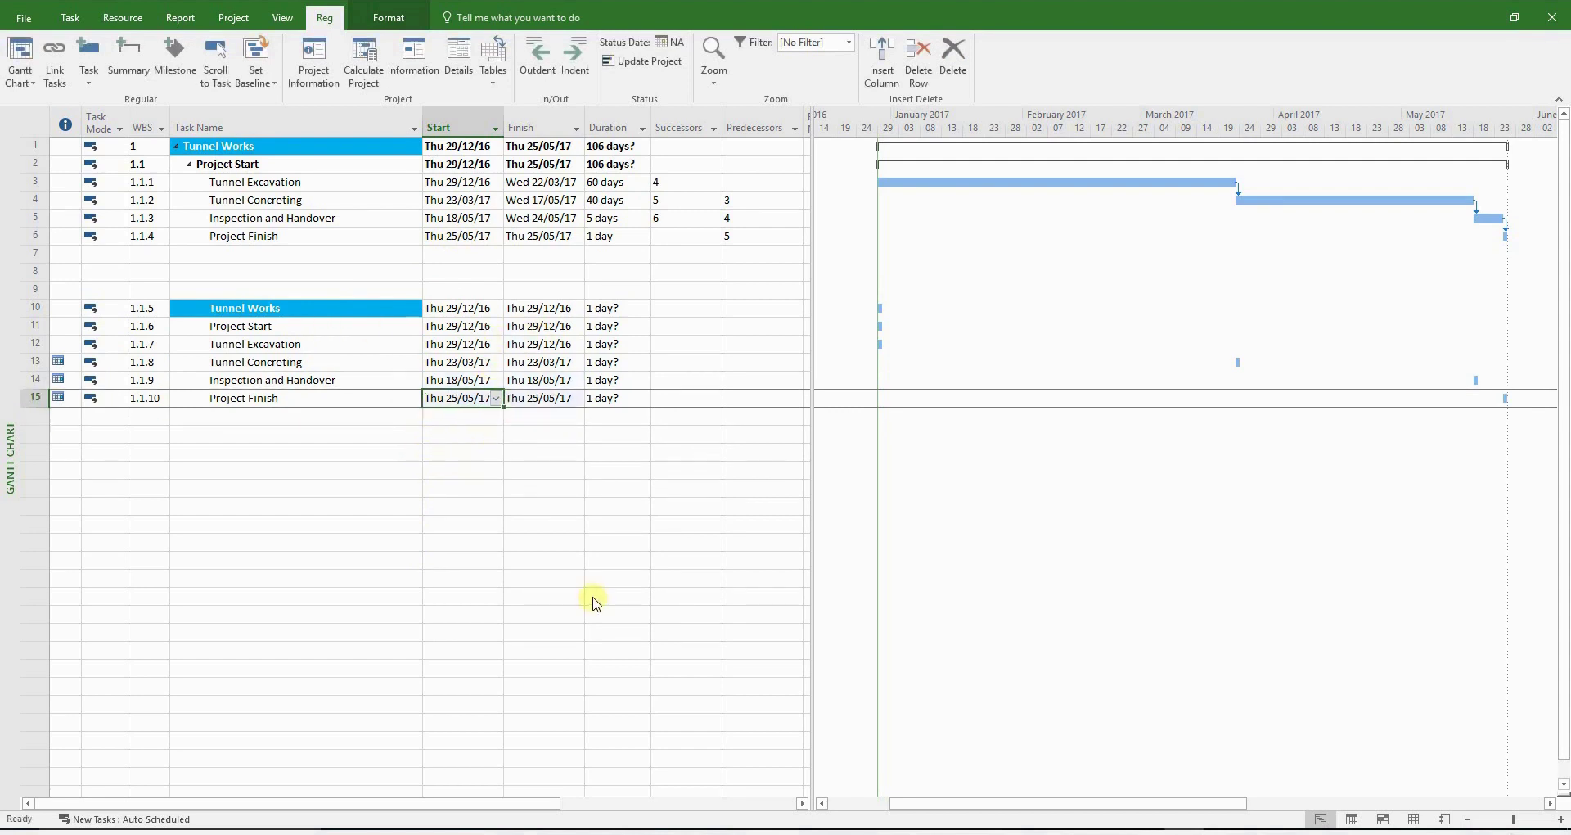
Indent pasted Project Start under Tunnel Works, and the four tasks under Project Start.
left_click(271, 327)
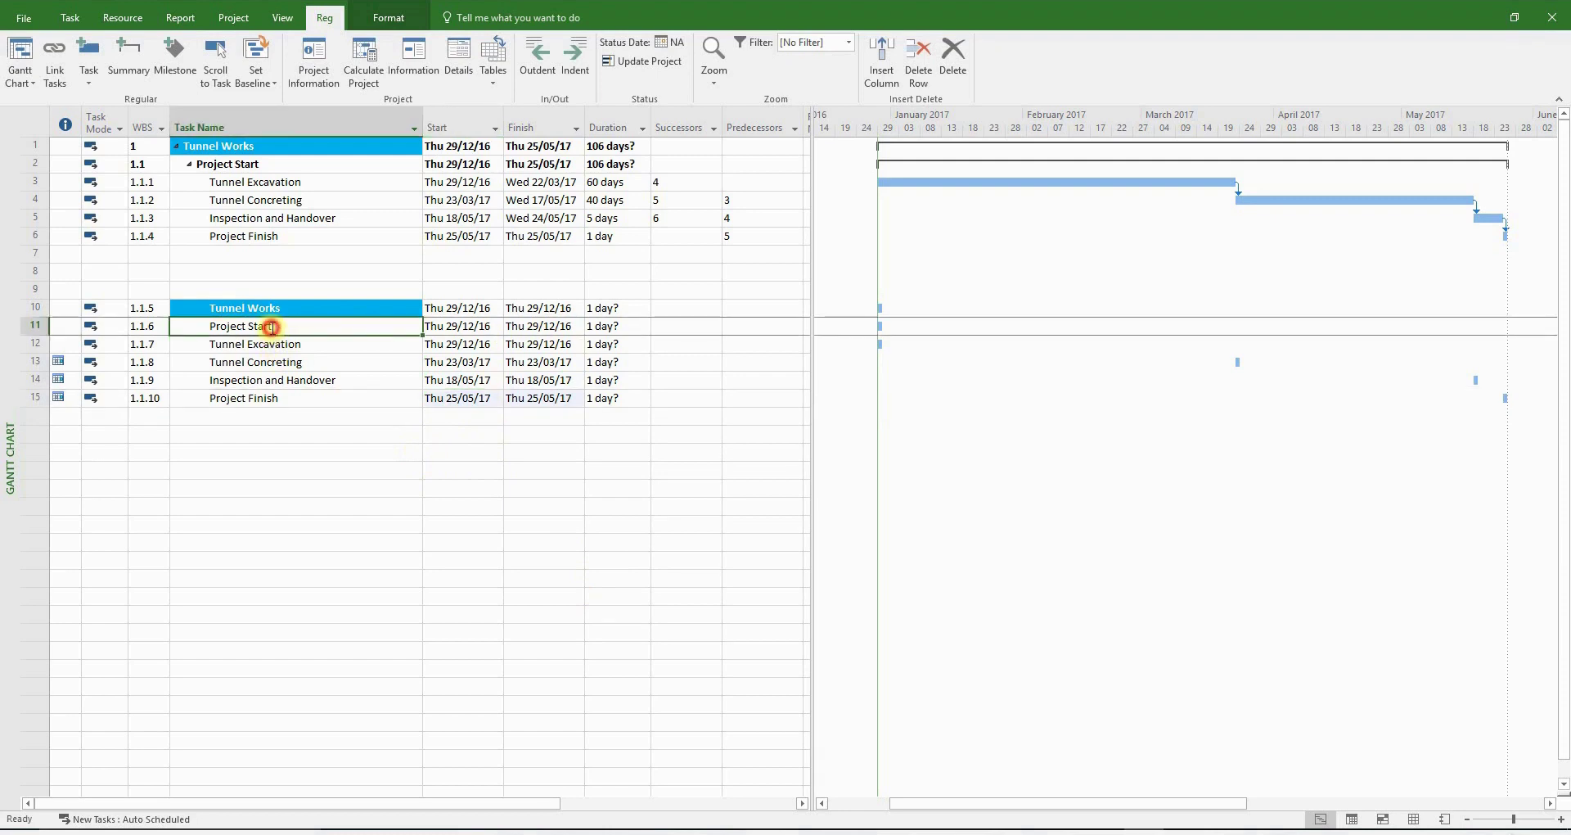
left_click(578, 48)
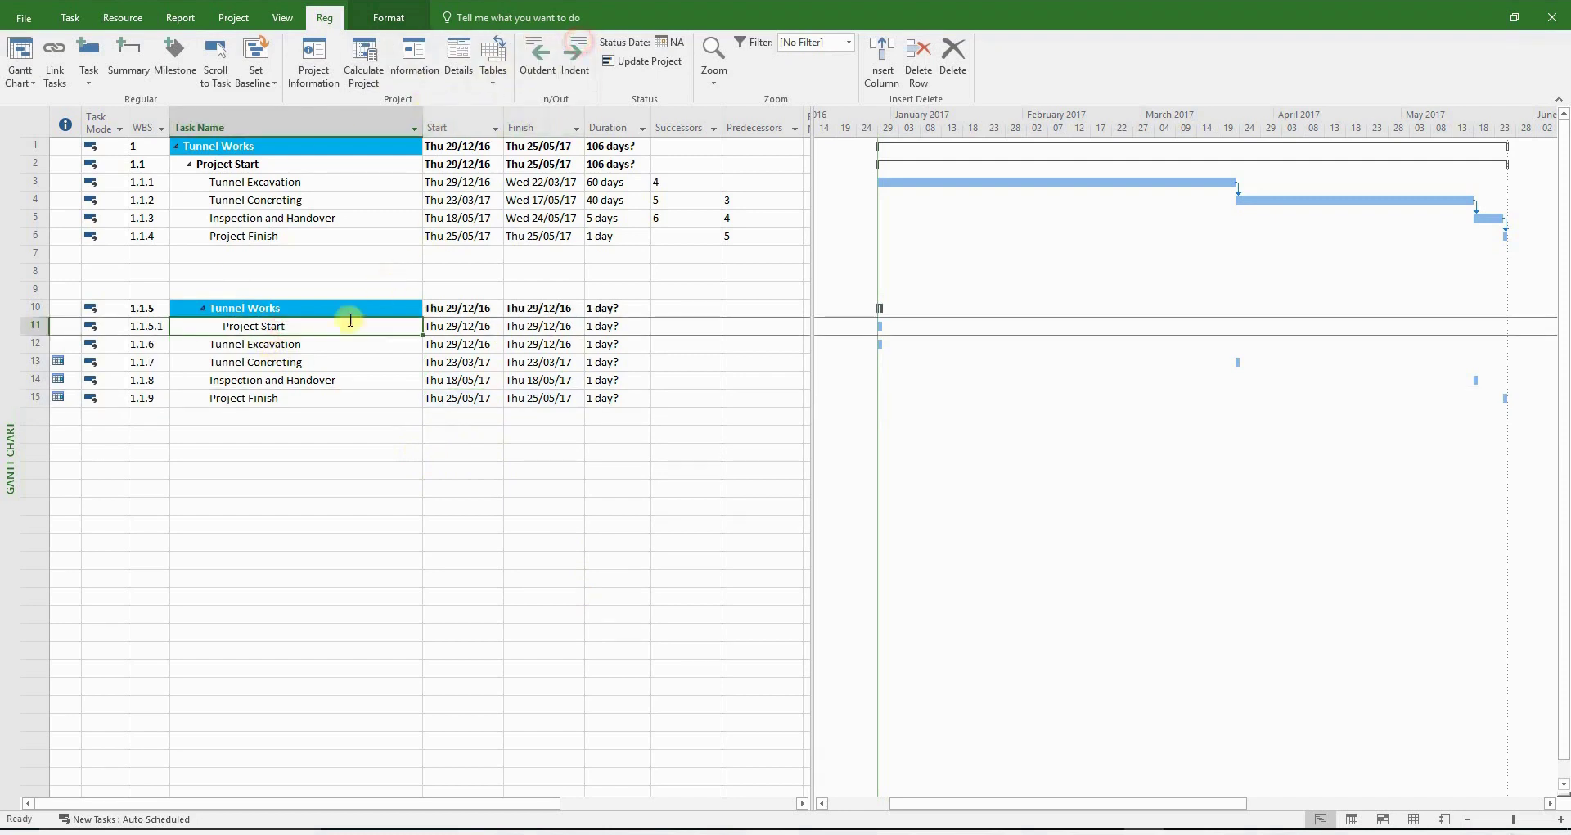
left_click_drag(305, 344, 304, 397)
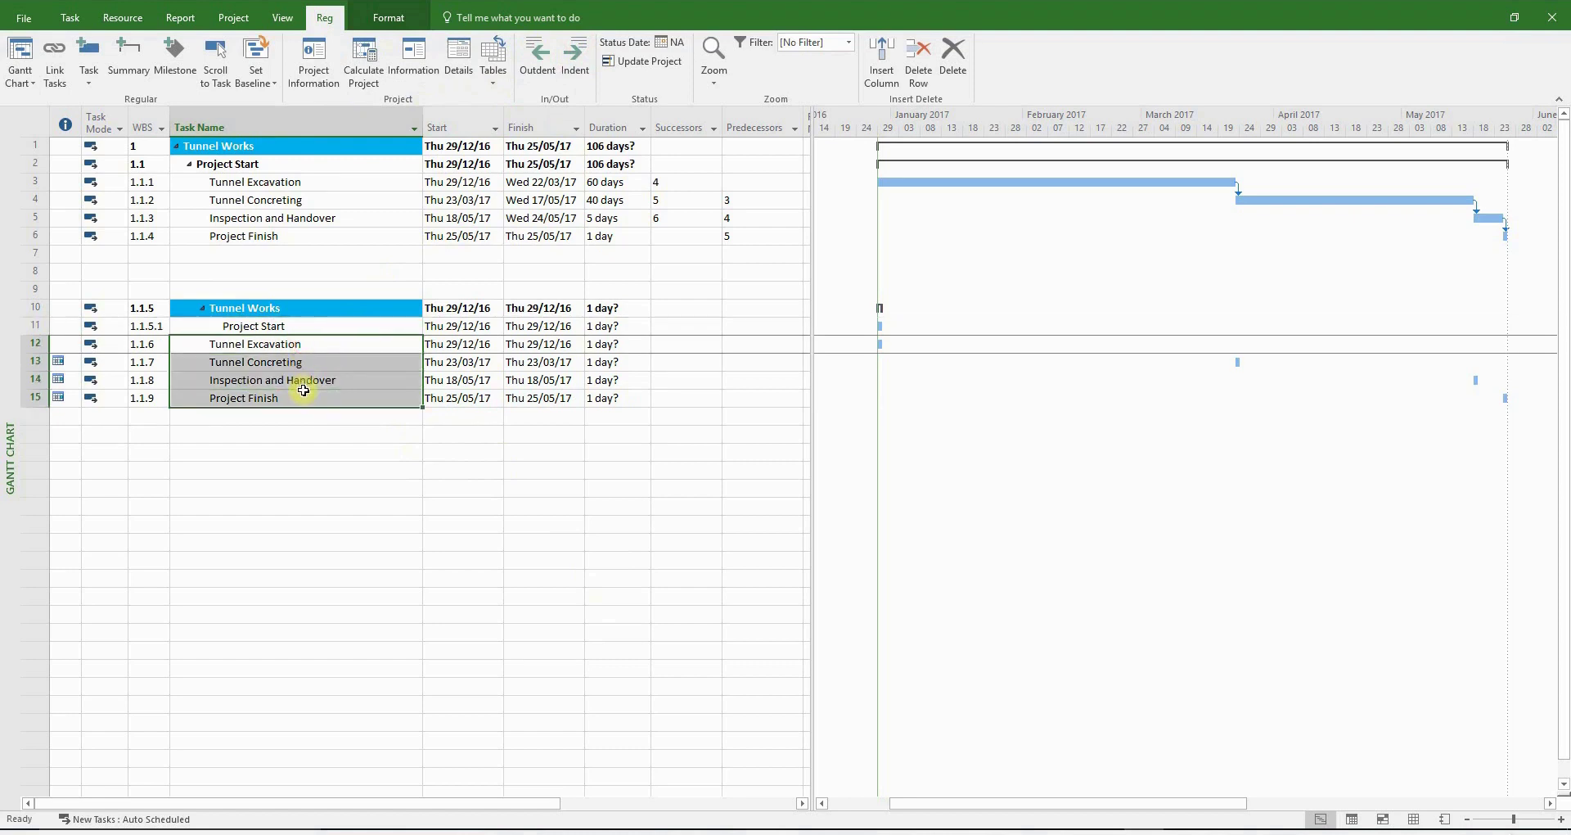
left_click(576, 57)
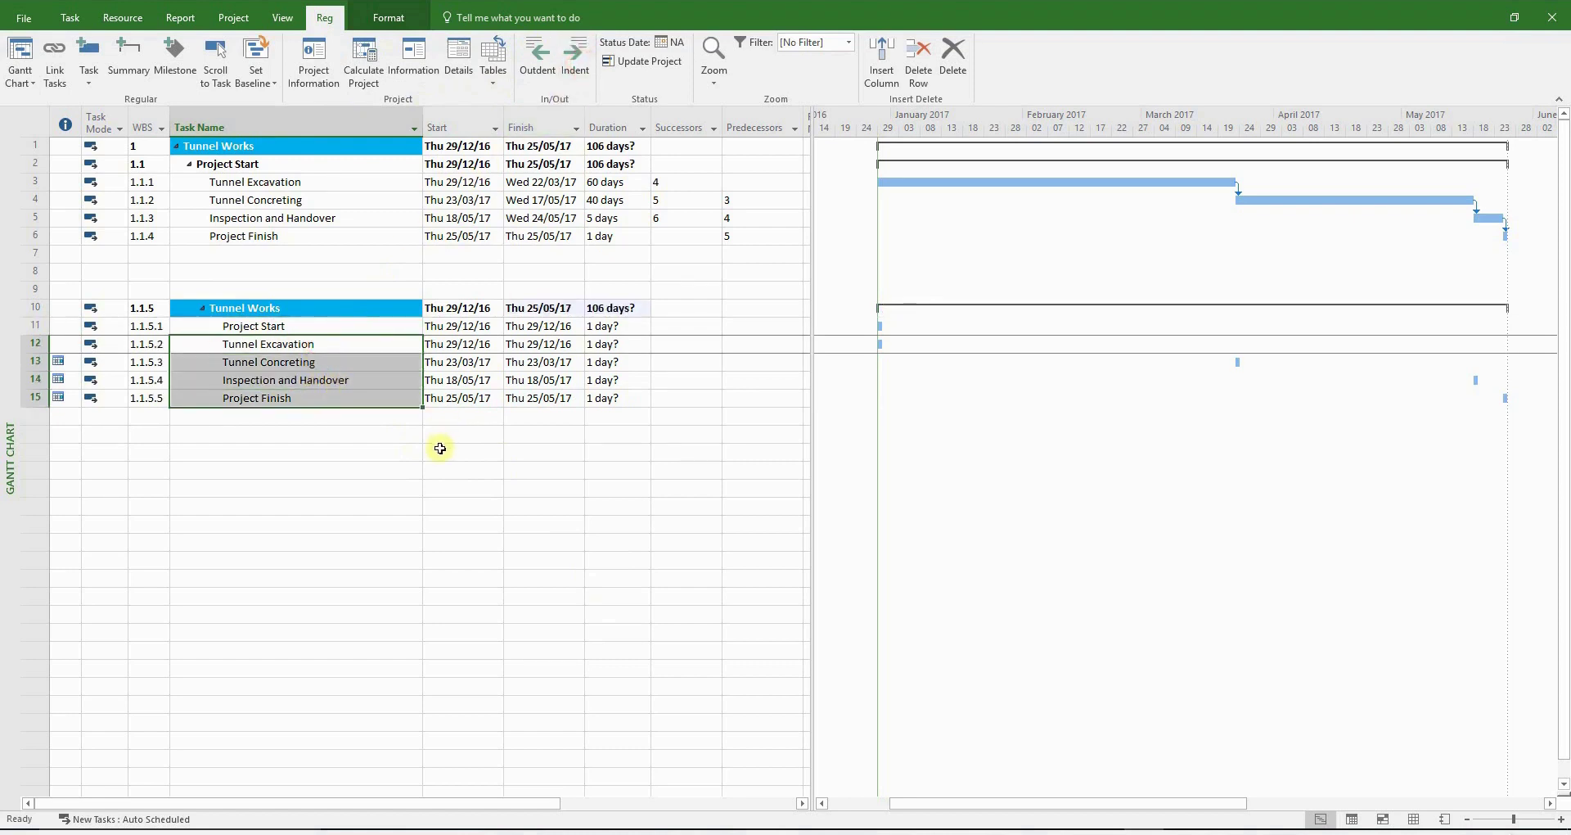
left_click(586, 57)
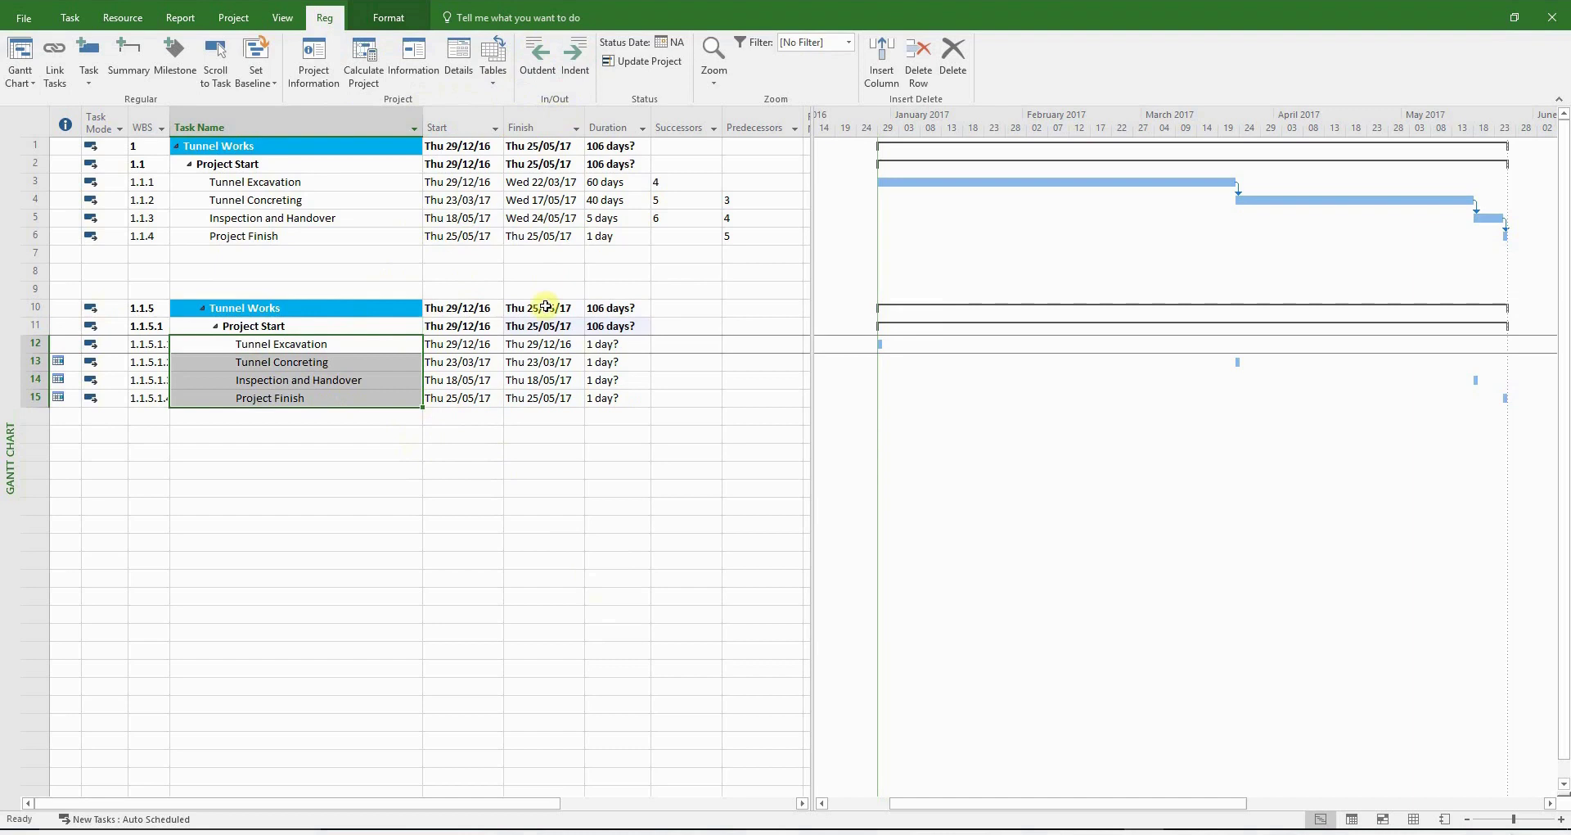
left_click(385, 455)
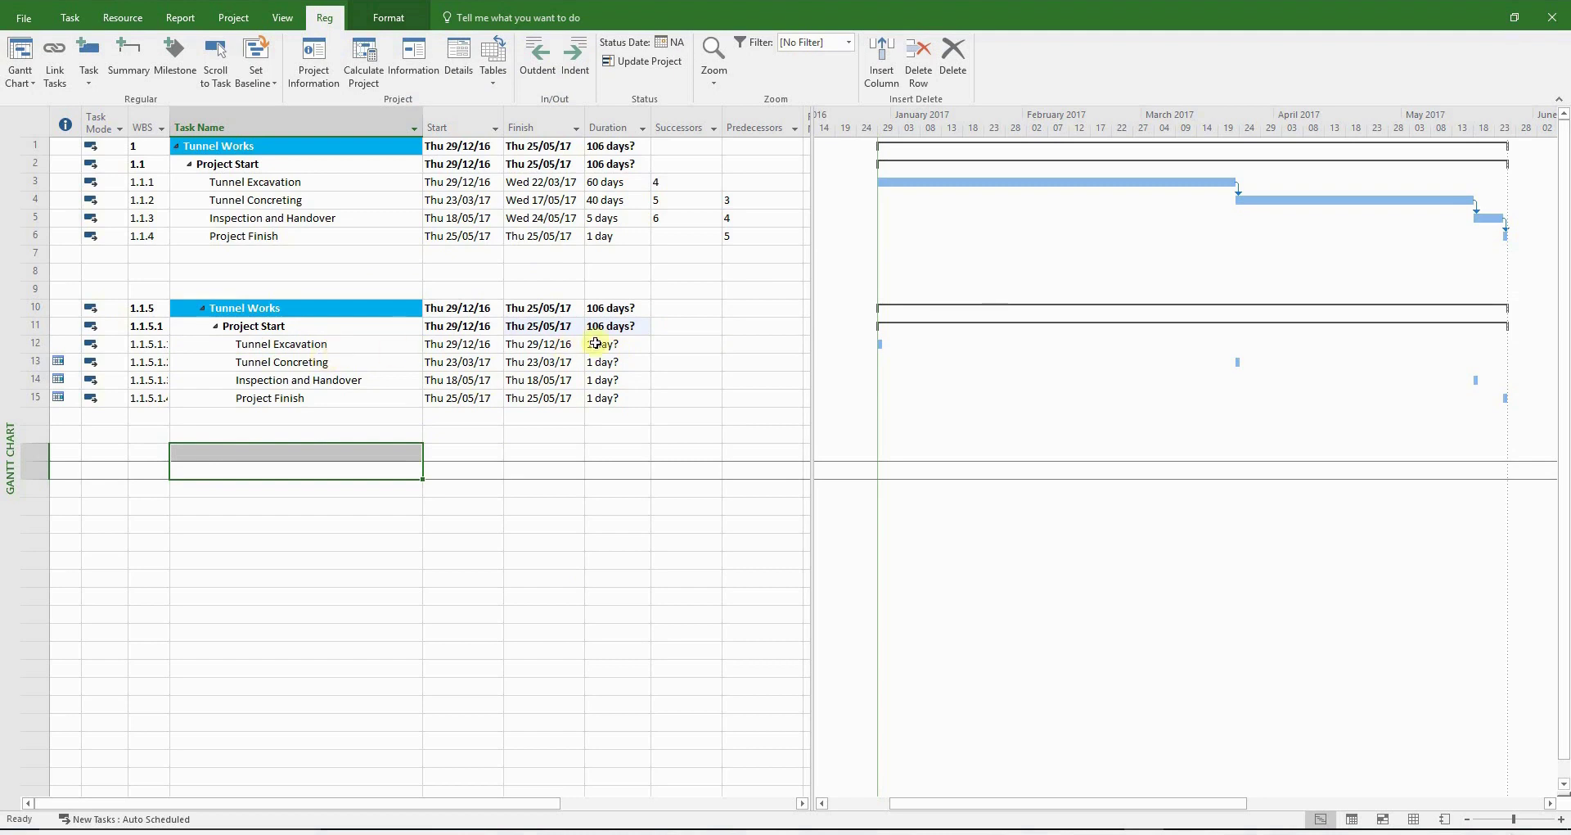
Set the pasted durations to 60, 40, 5 and a firm 1 day.
left_click(604, 344)
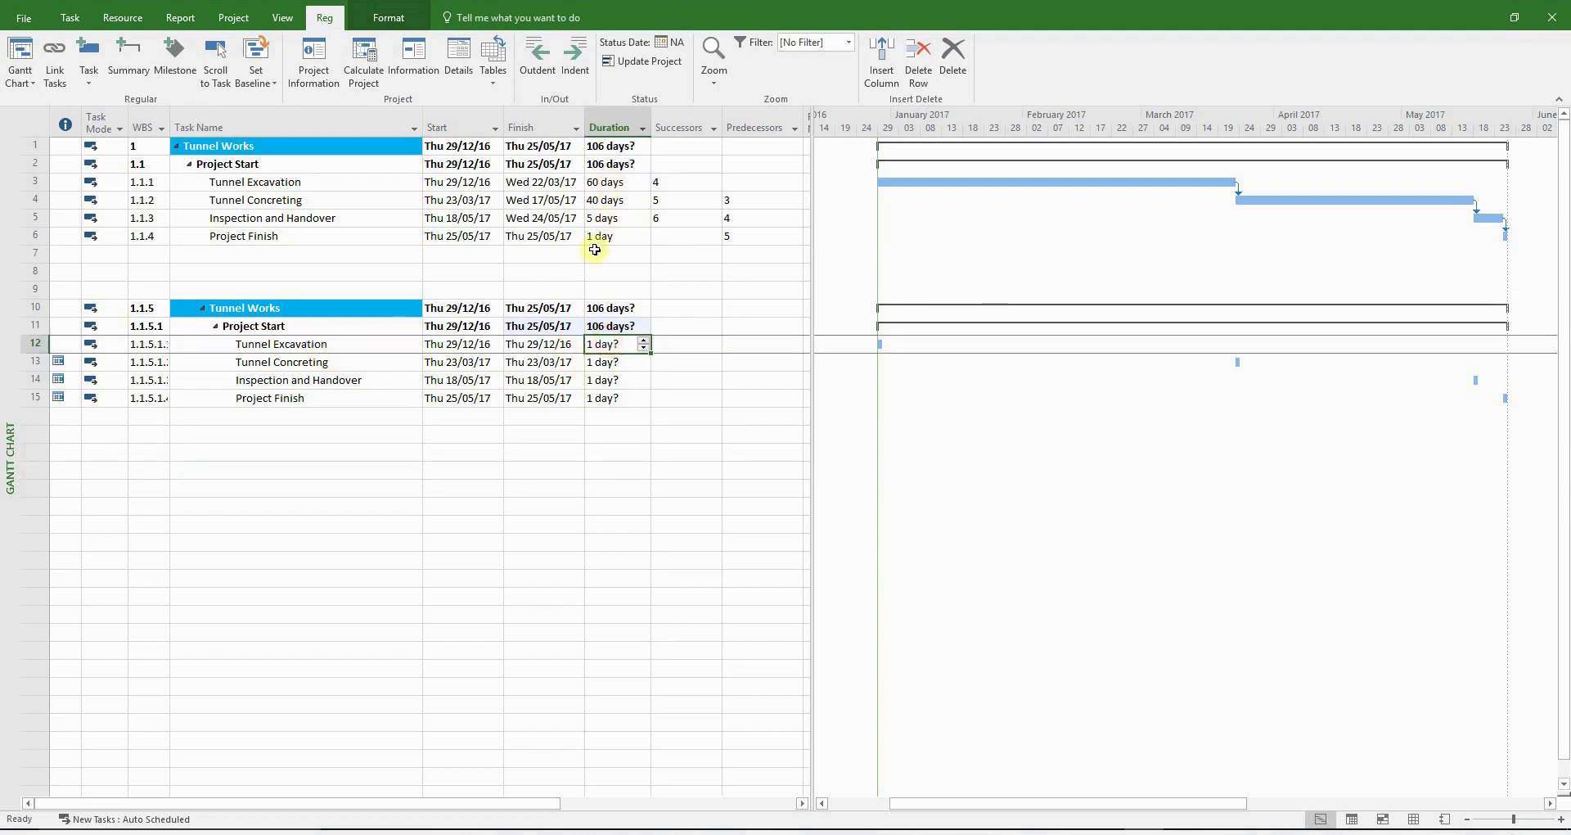
type("60")
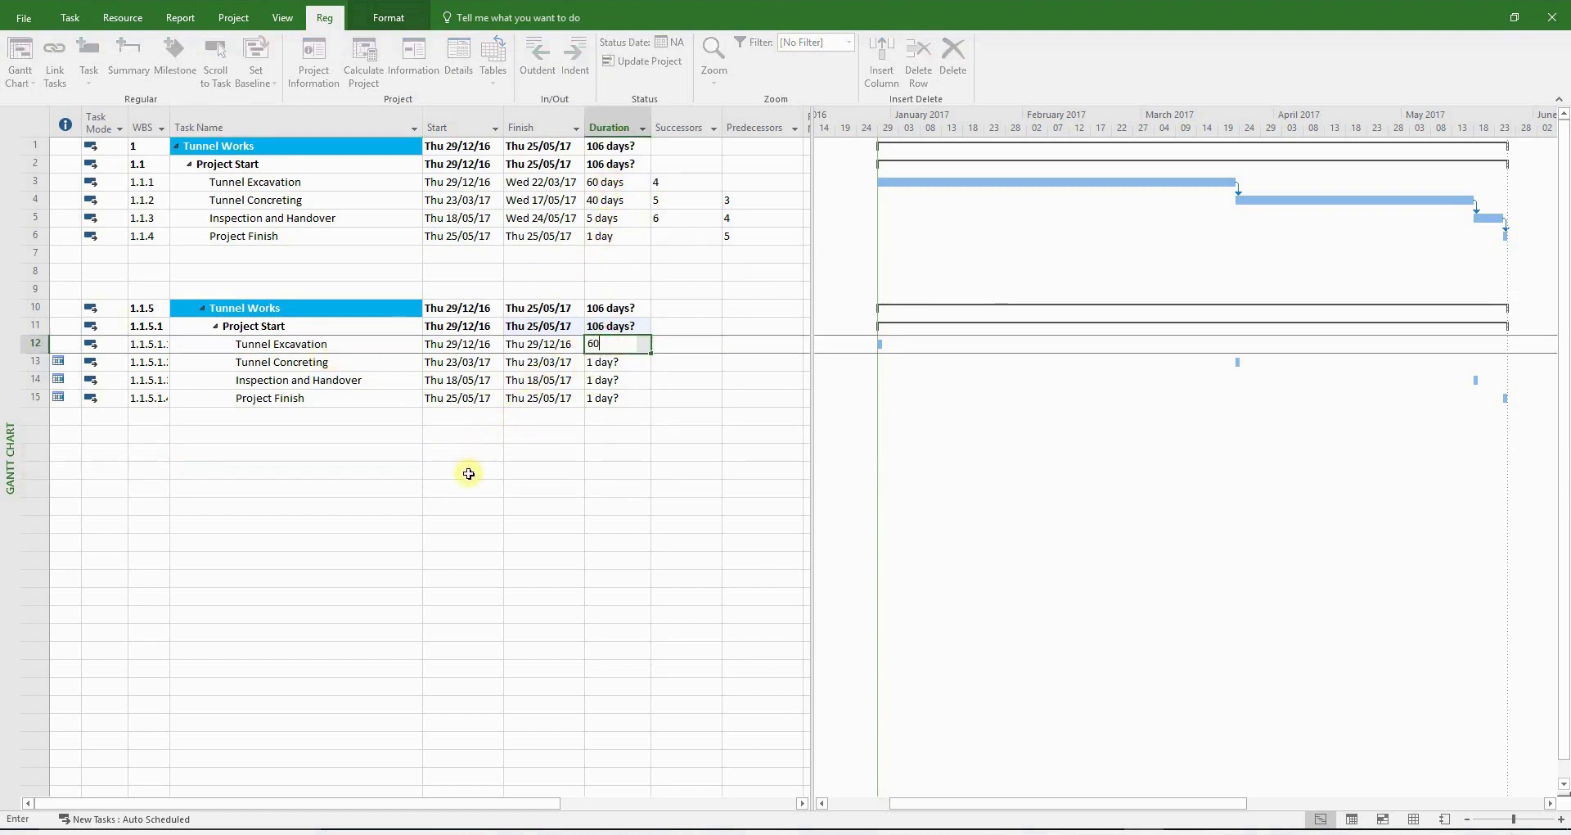
key("Return")
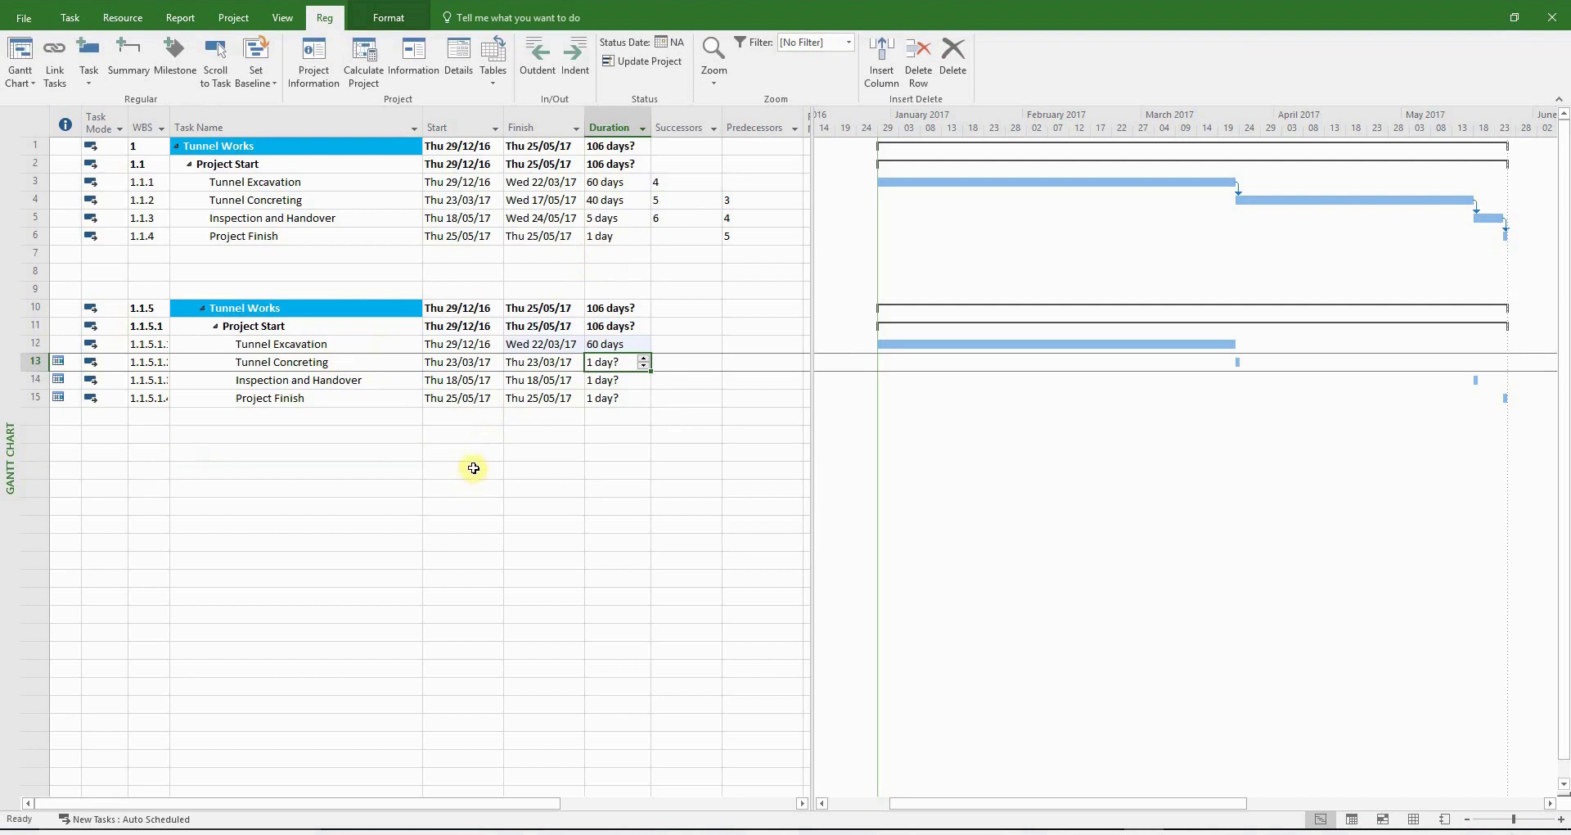
type("40")
key("Return")
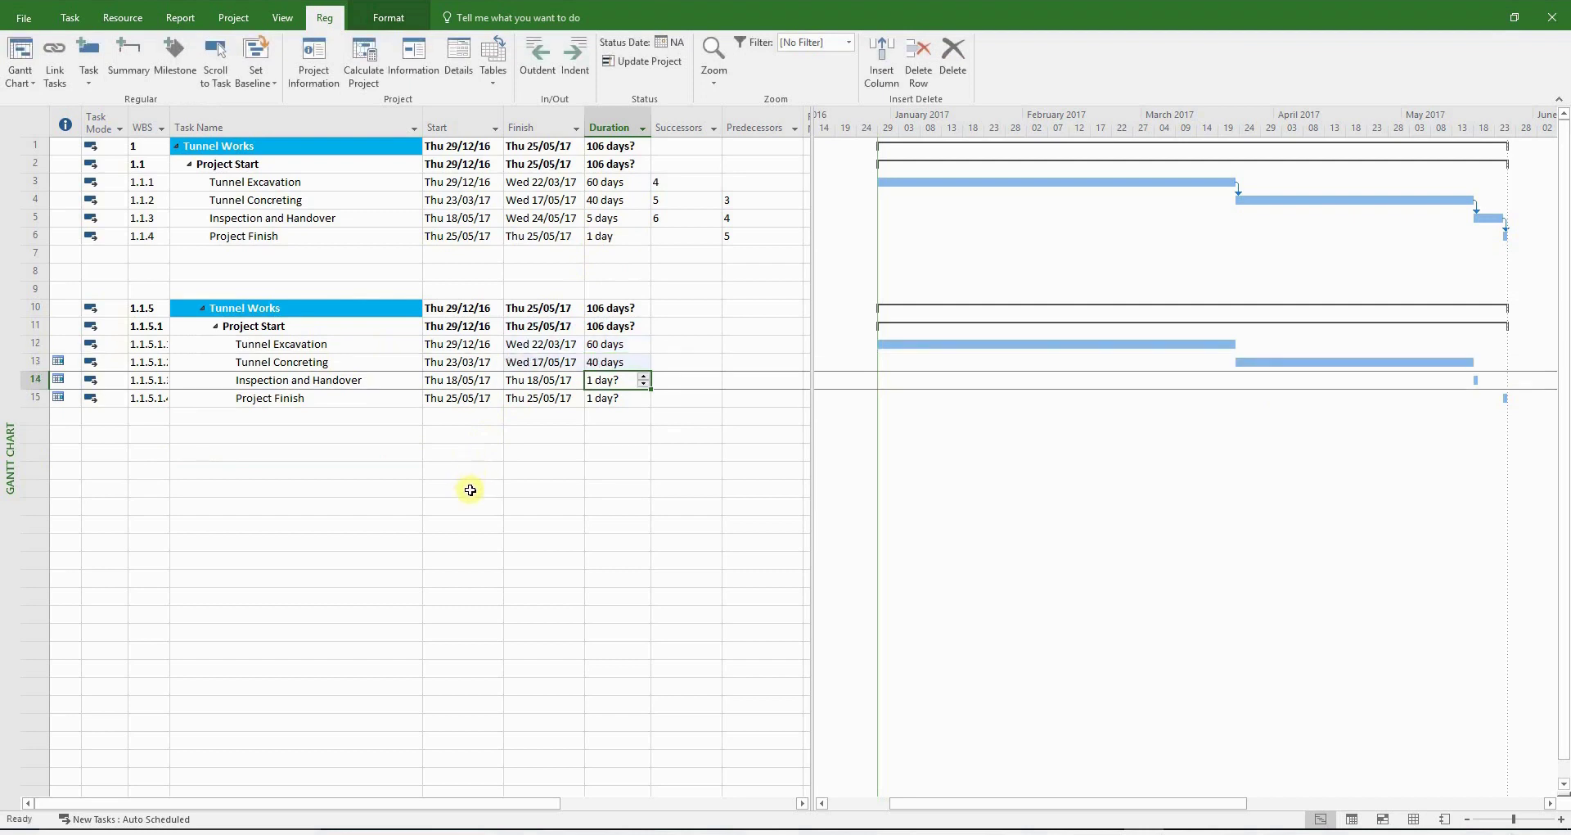
type("5")
key("Return")
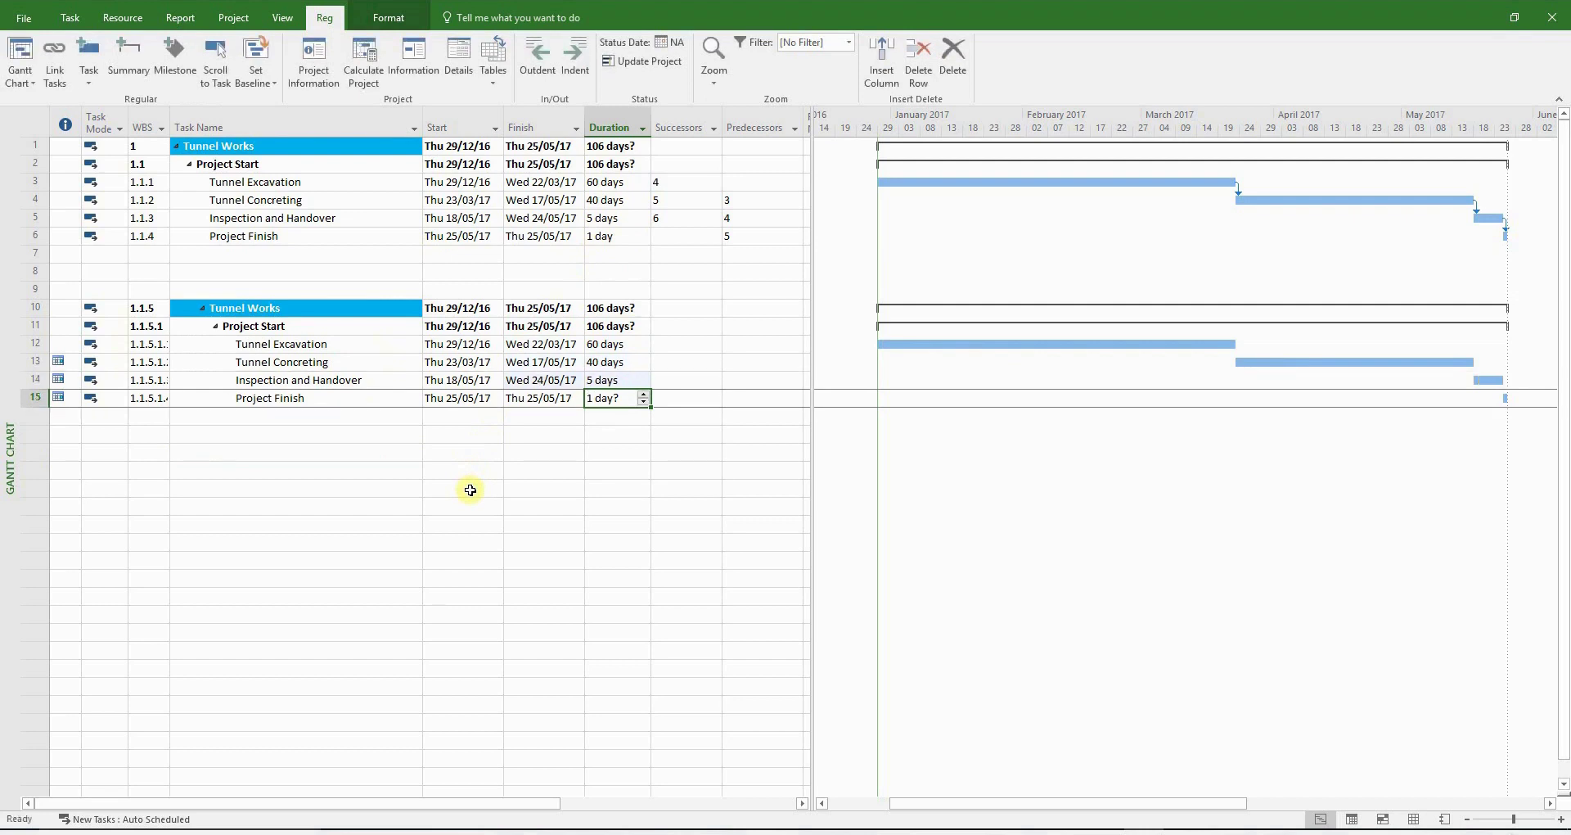
type("1 day")
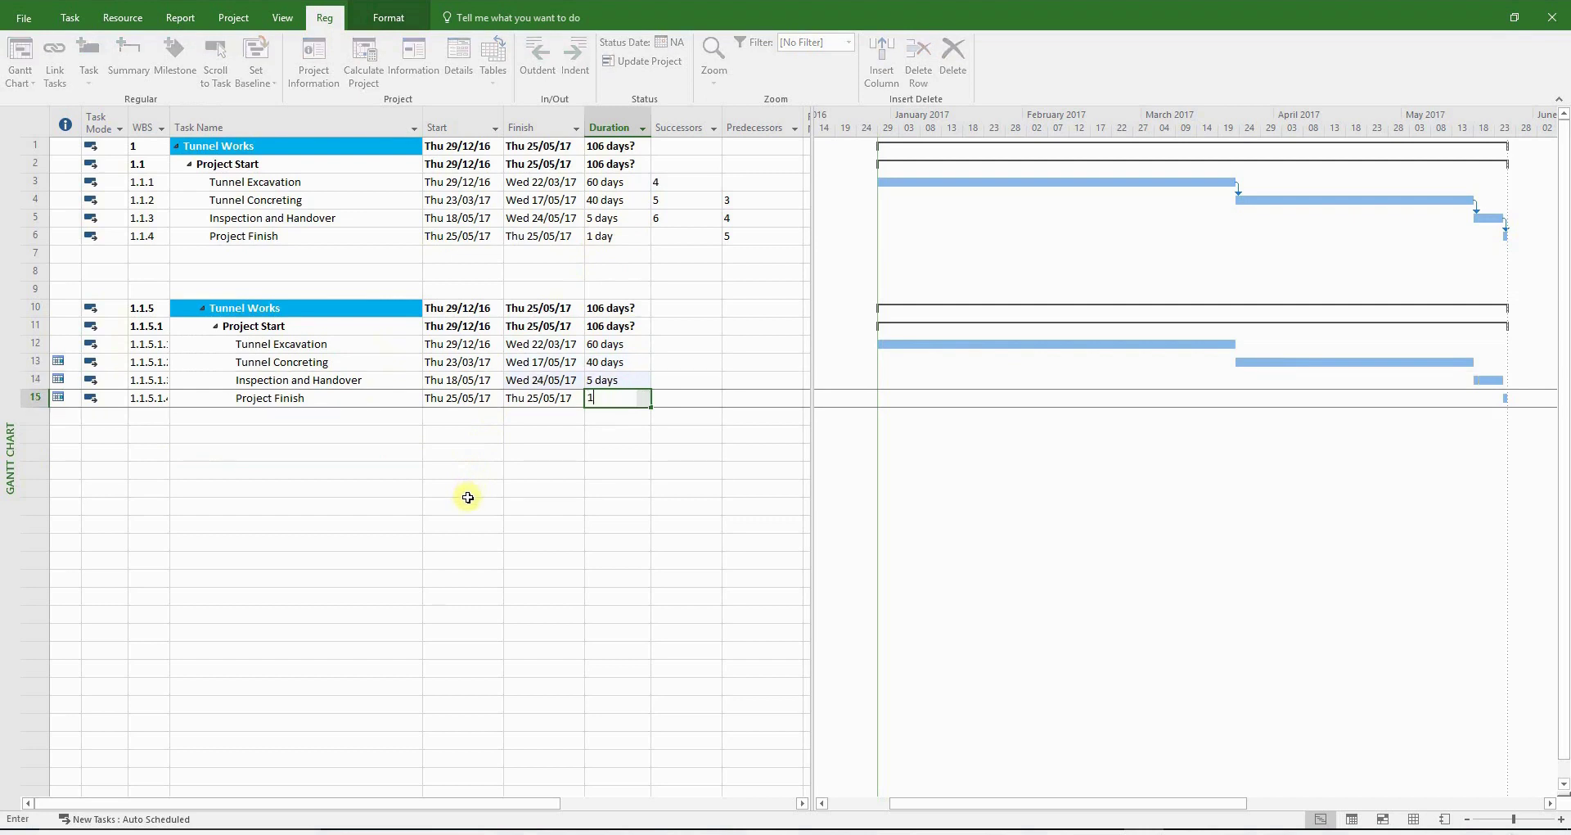
key("Return")
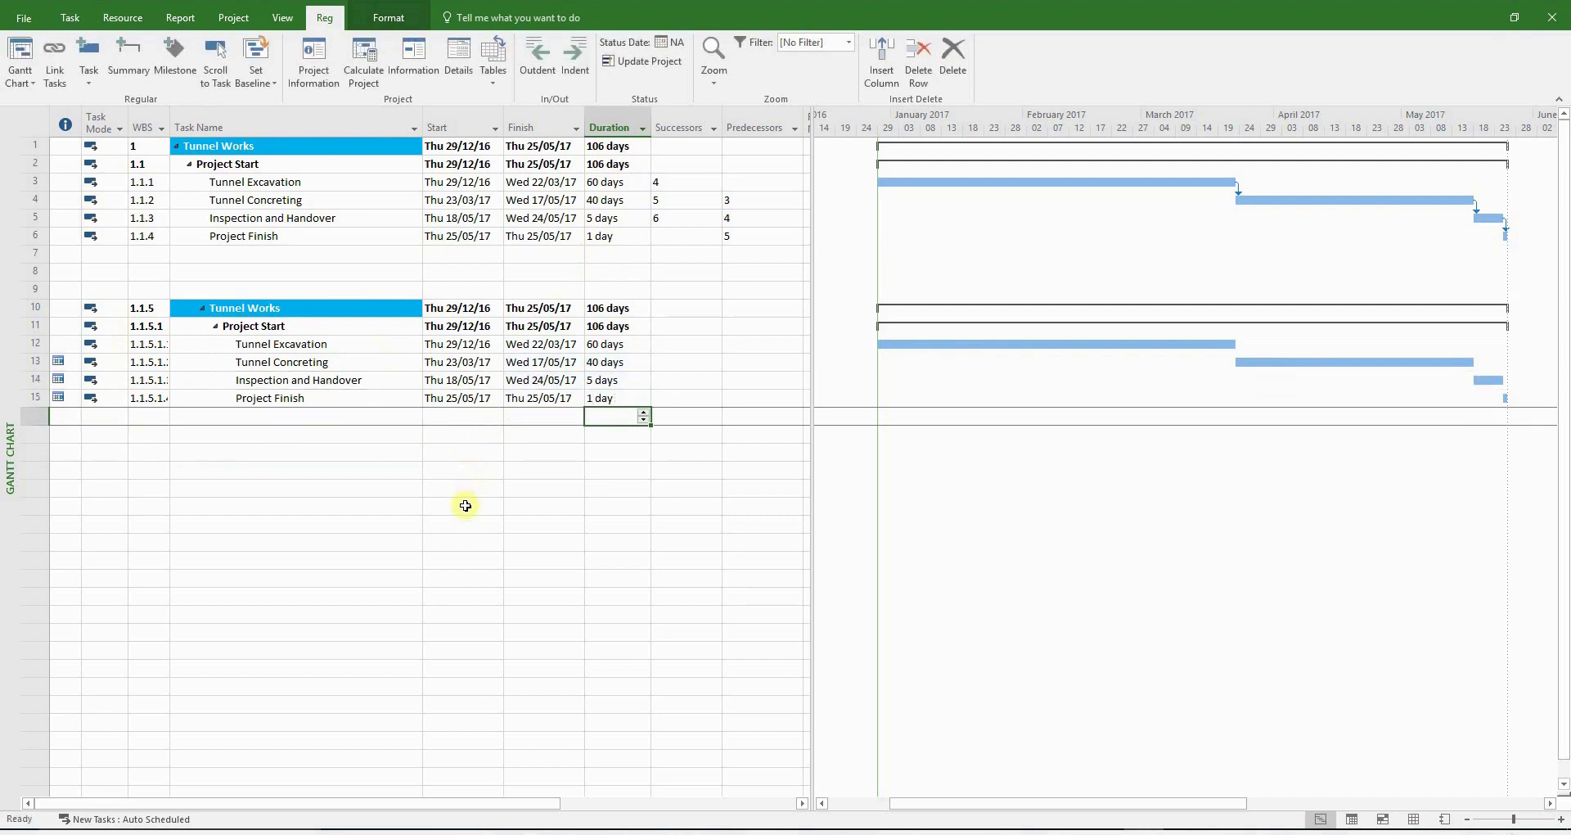
left_click(300, 343)
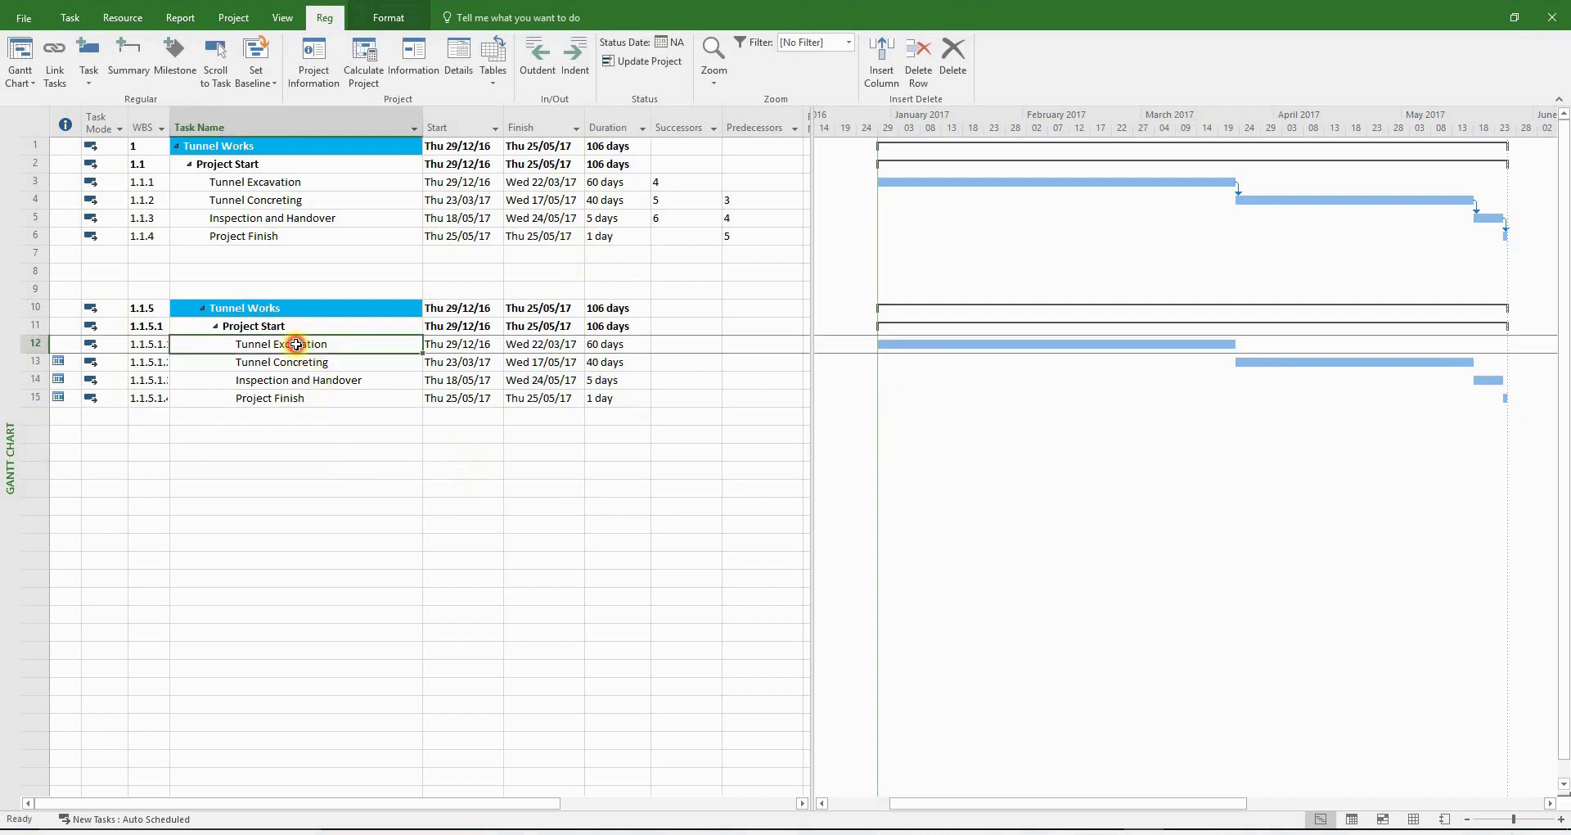
Link copied tasks 12–15 finish-to-start and show the Task Details Form beneath the chart.
left_click(310, 399, "shift")
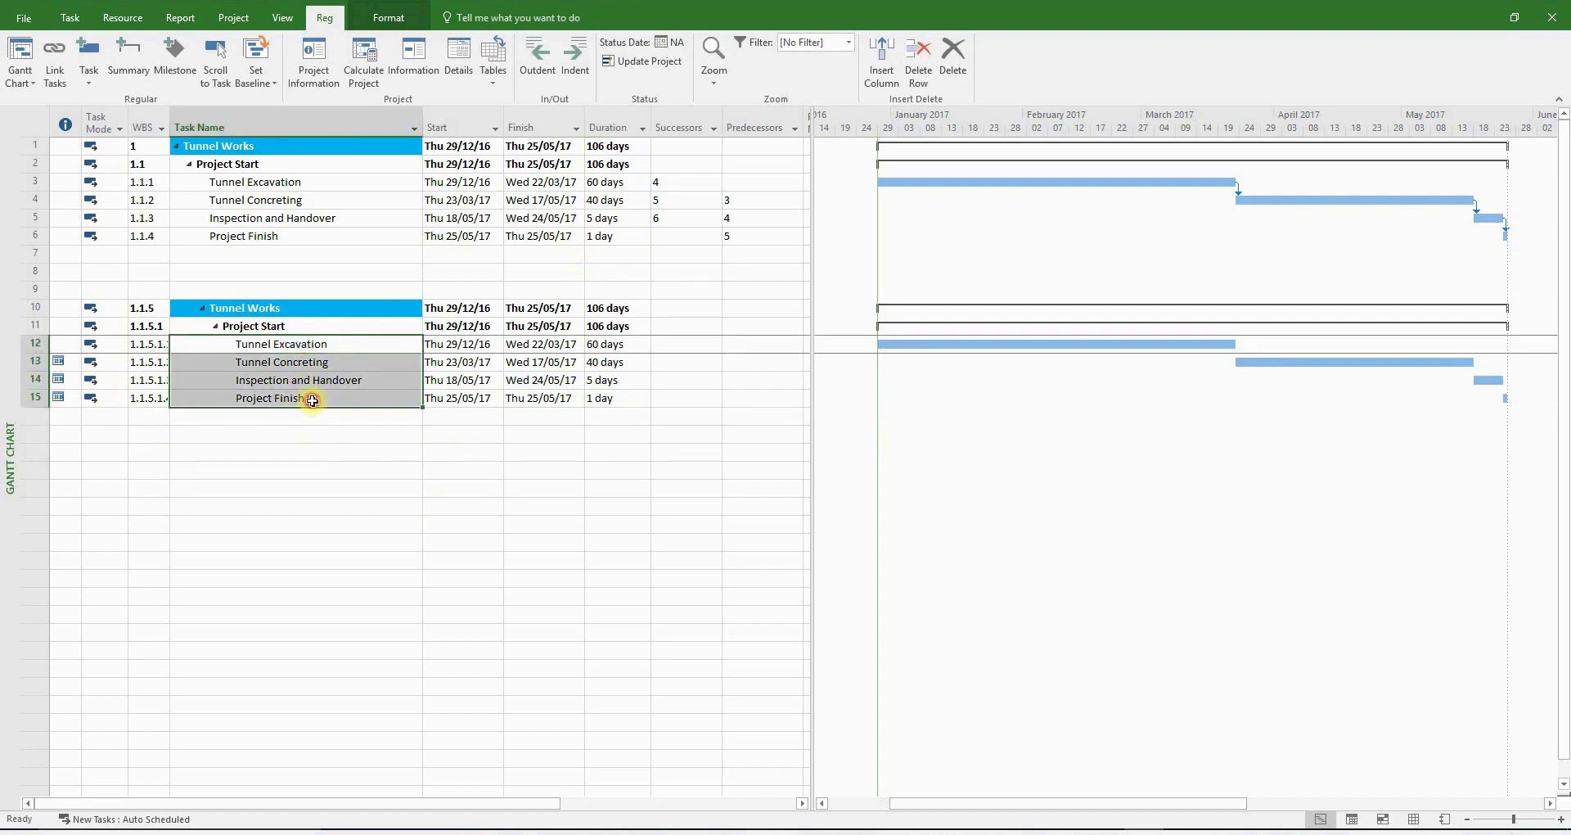
left_click(58, 64)
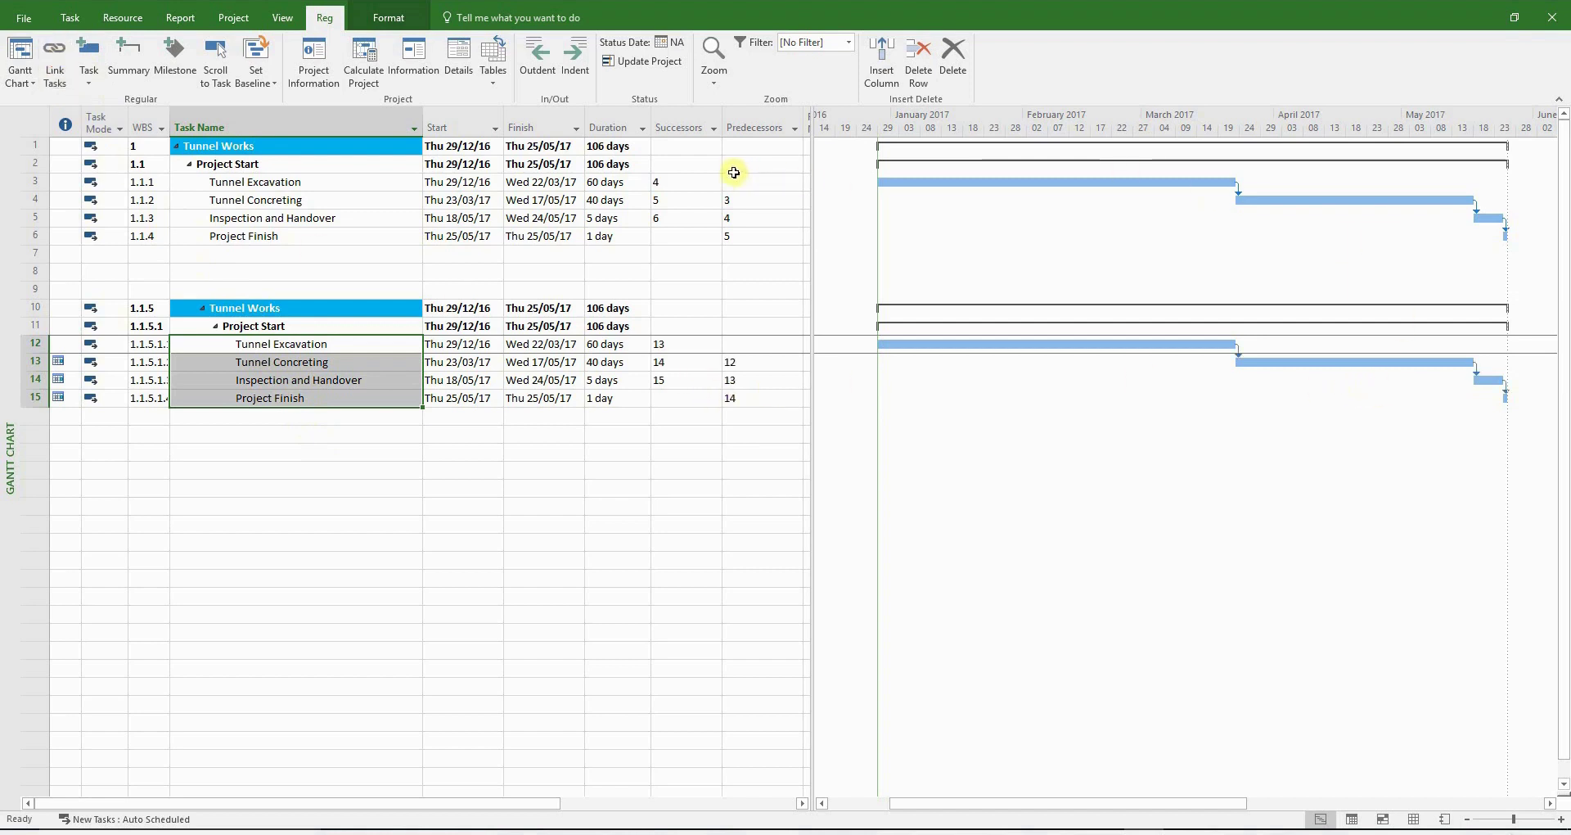
left_click(456, 63)
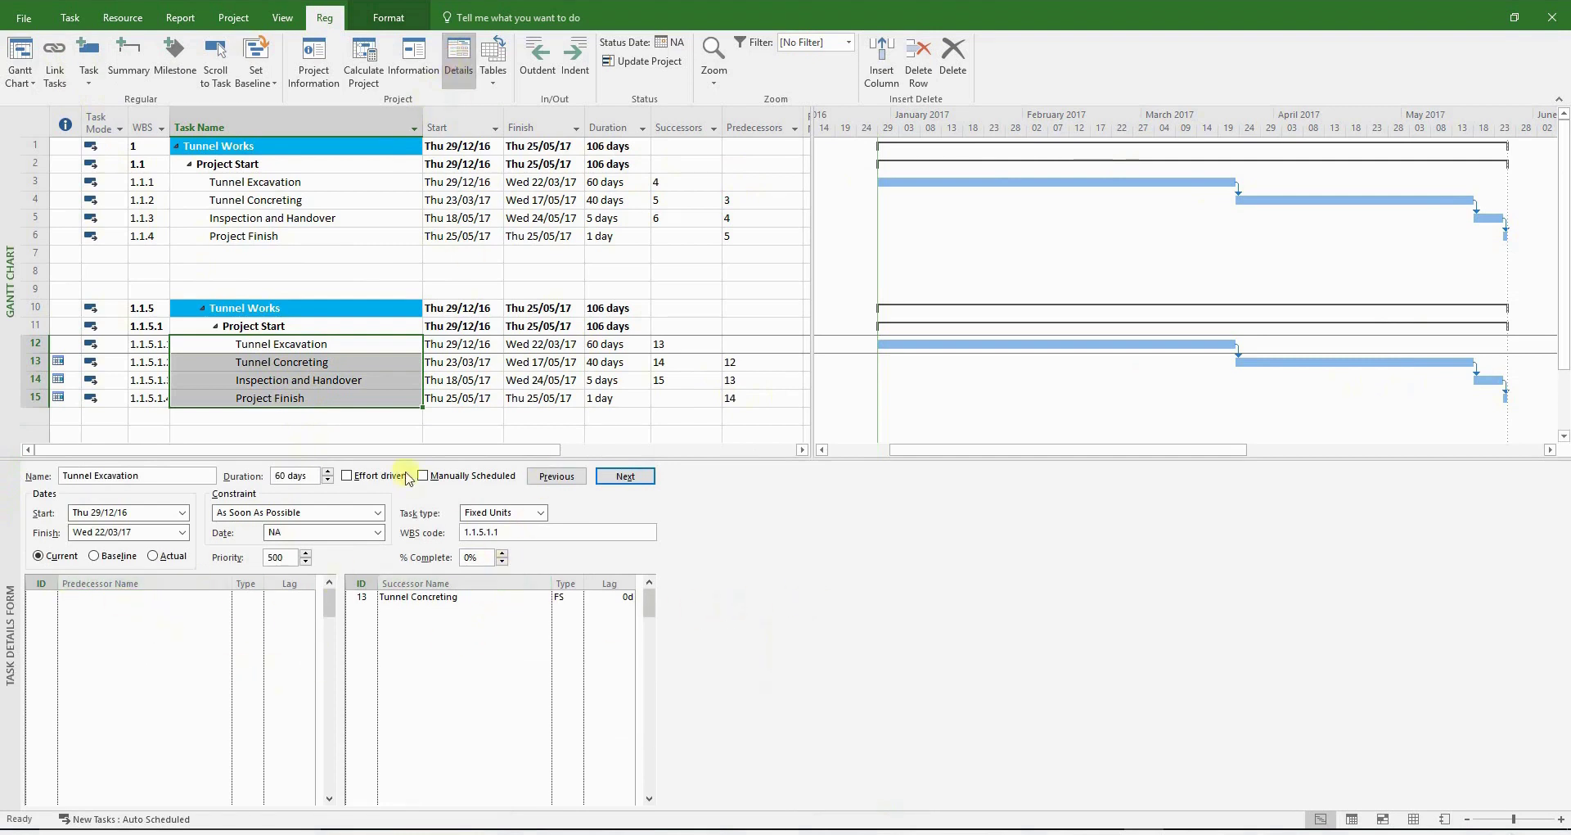
left_click(344, 361)
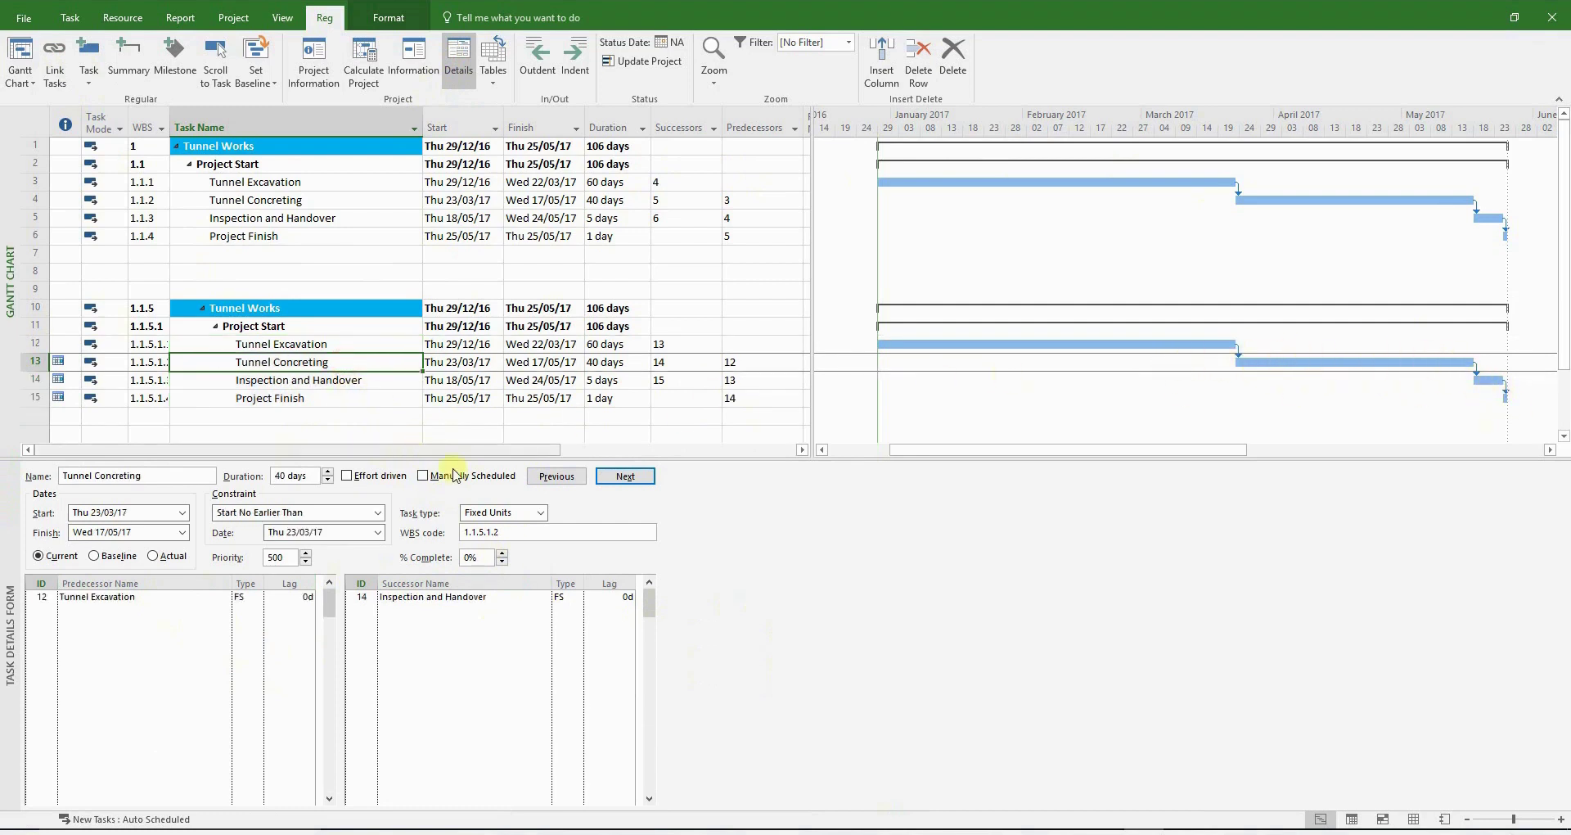
left_click_drag(761, 456, 771, 523)
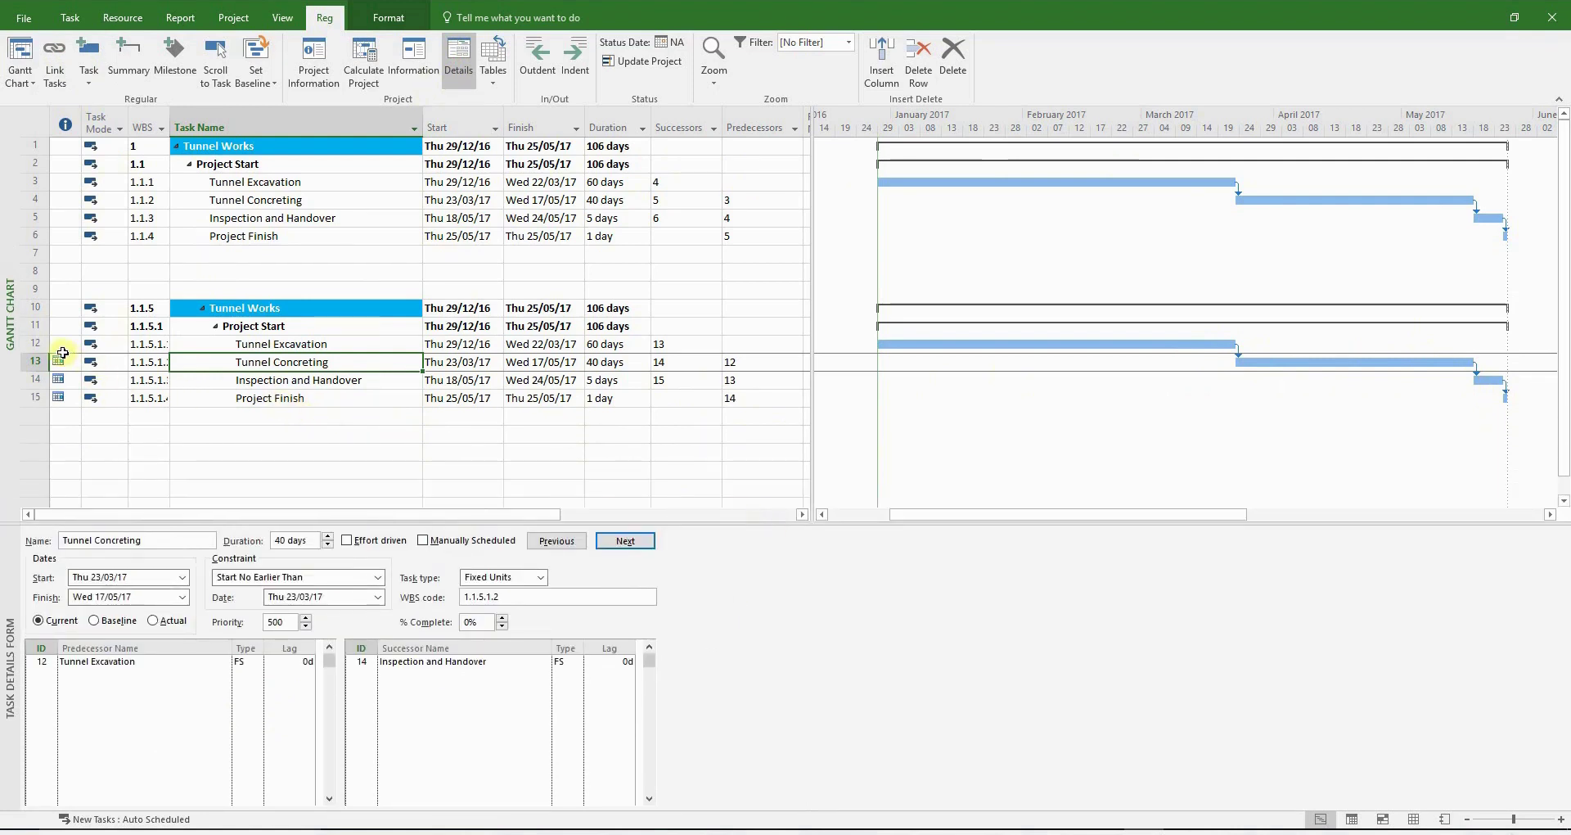
mouse_move(61, 362)
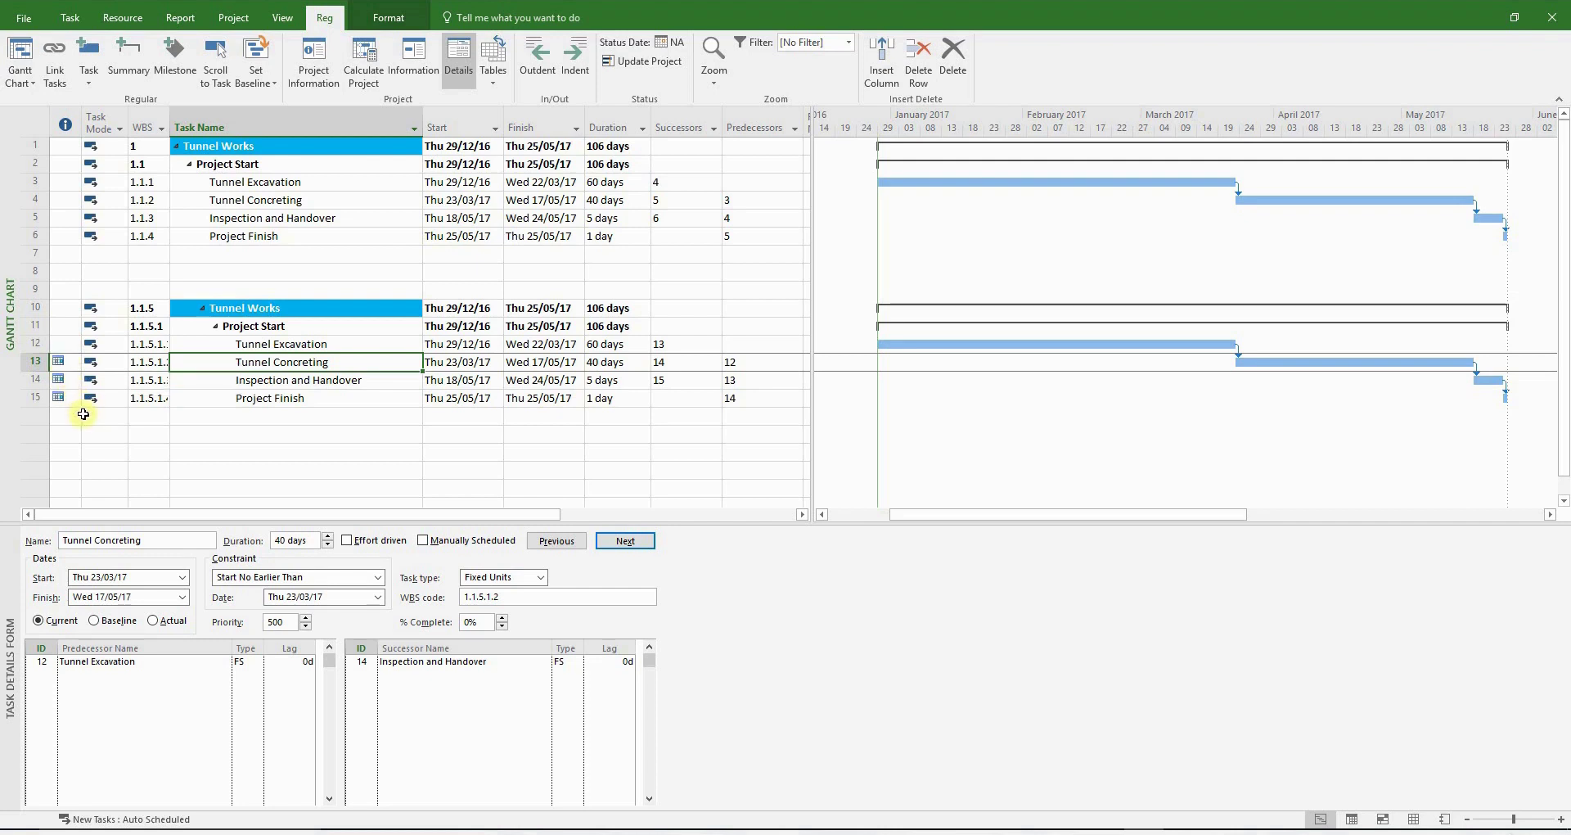
left_click(67, 398, "shift")
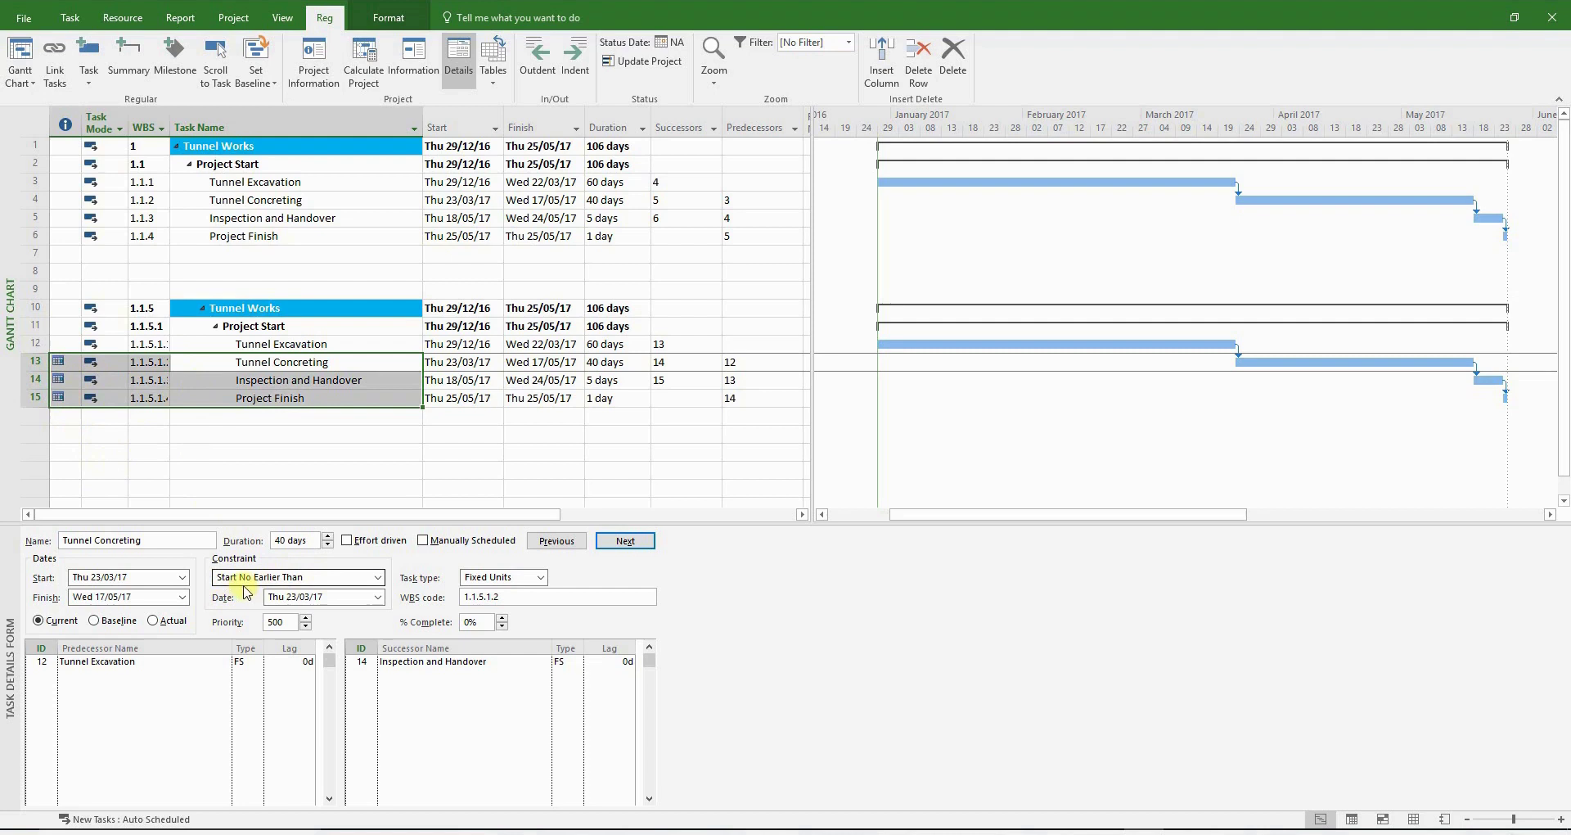
Set copied tasks 13–15 to an As Soon As Possible constraint in Task Information.
right_click(299, 384)
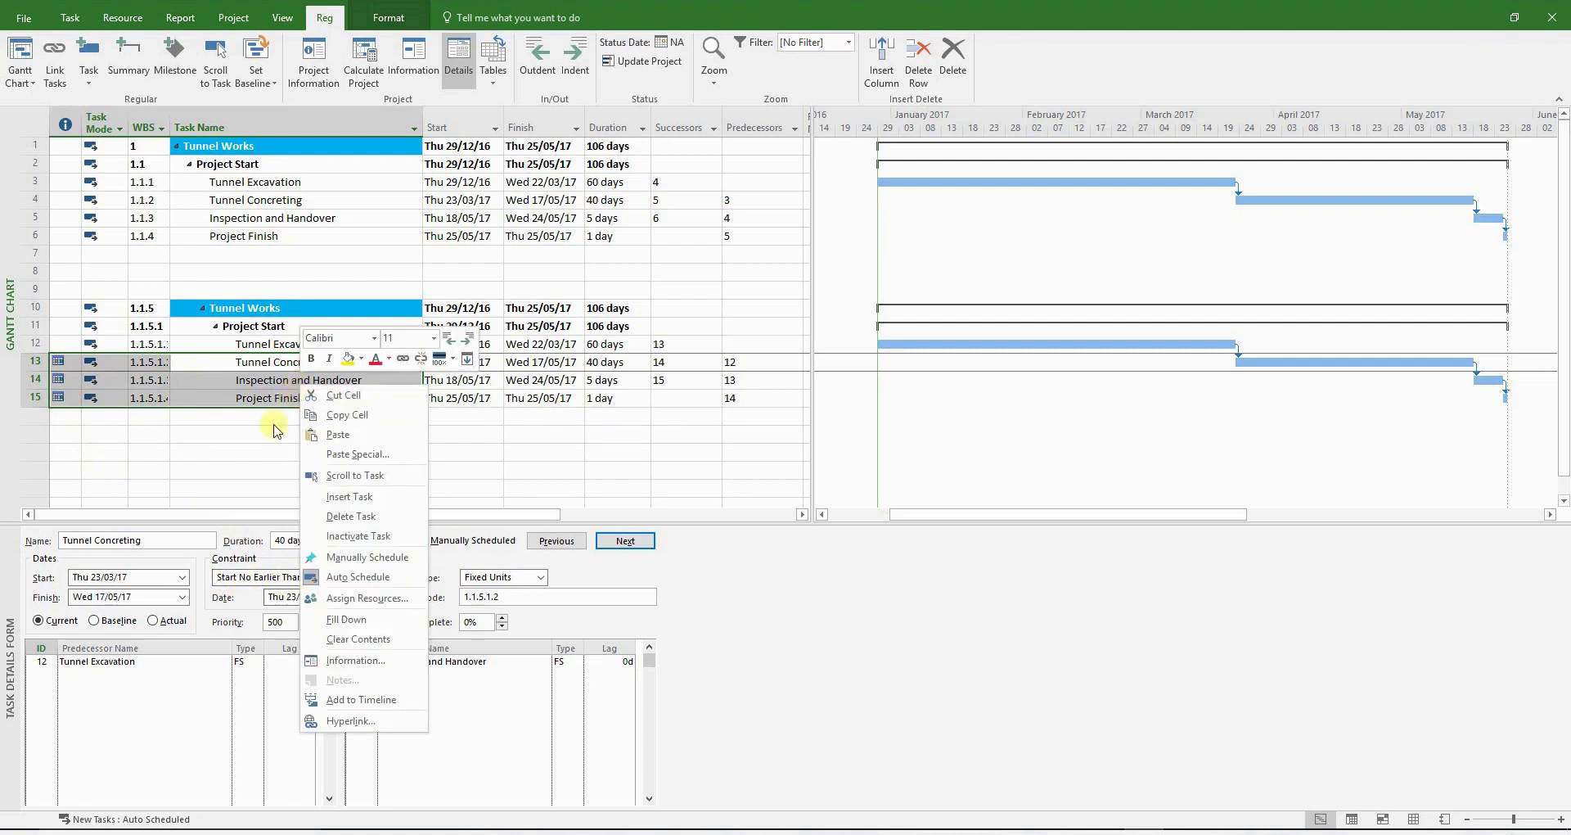
left_click(315, 661)
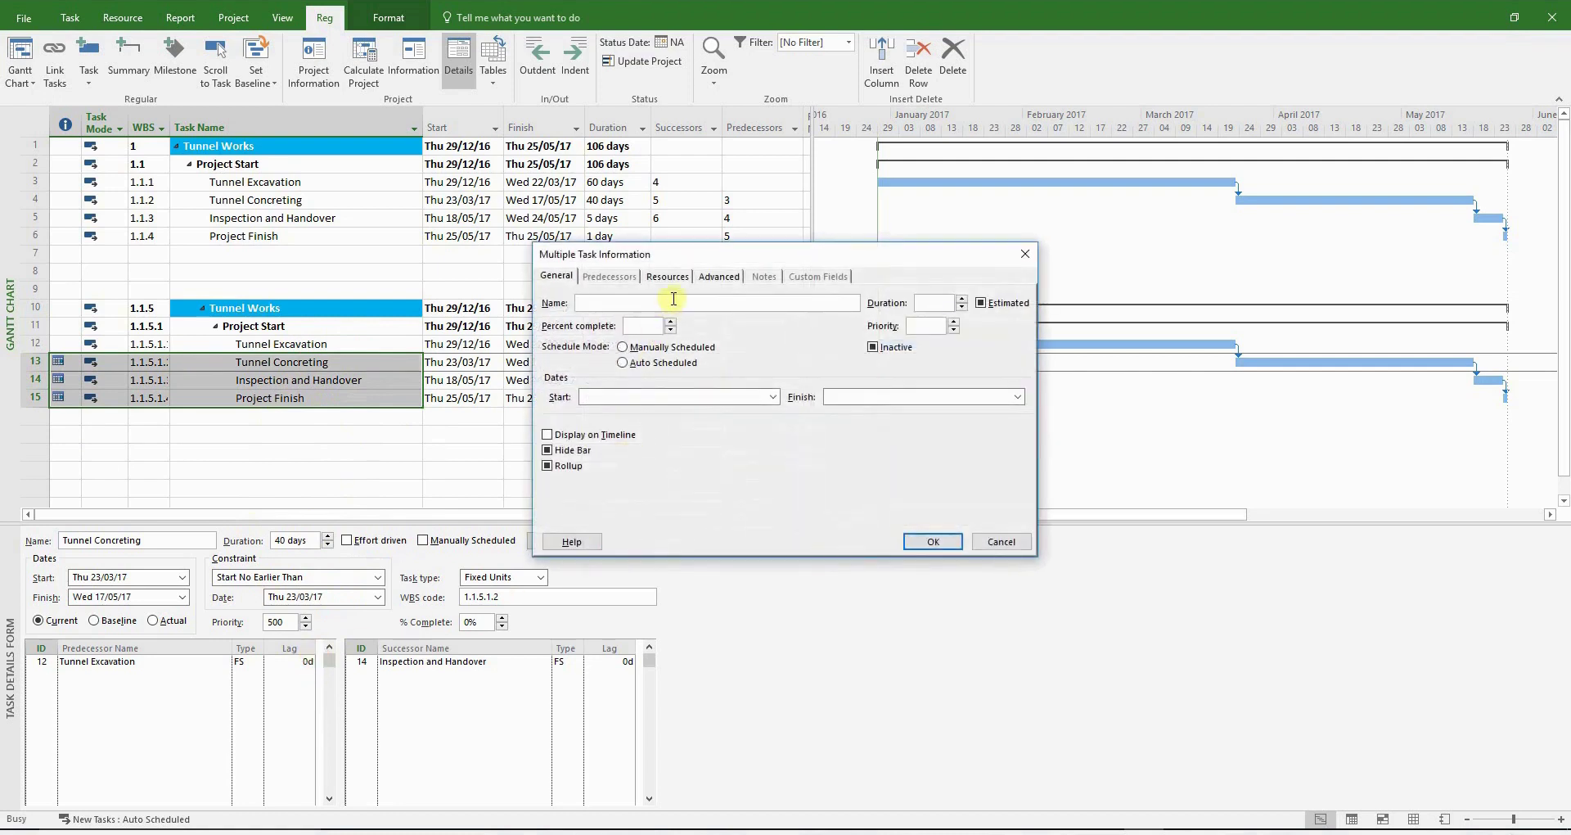
left_click(715, 278)
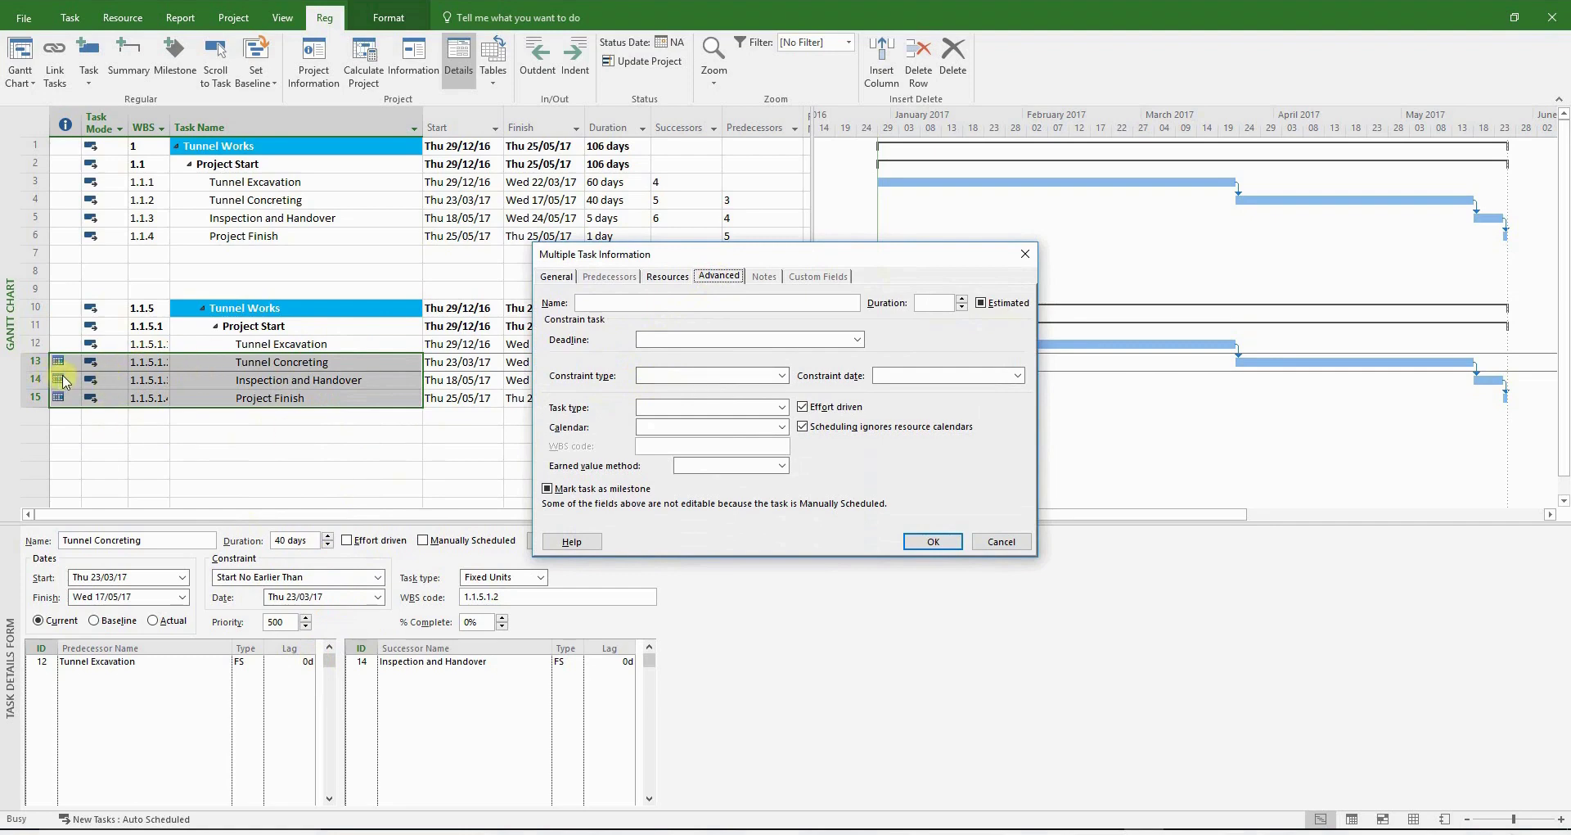
left_click(782, 376)
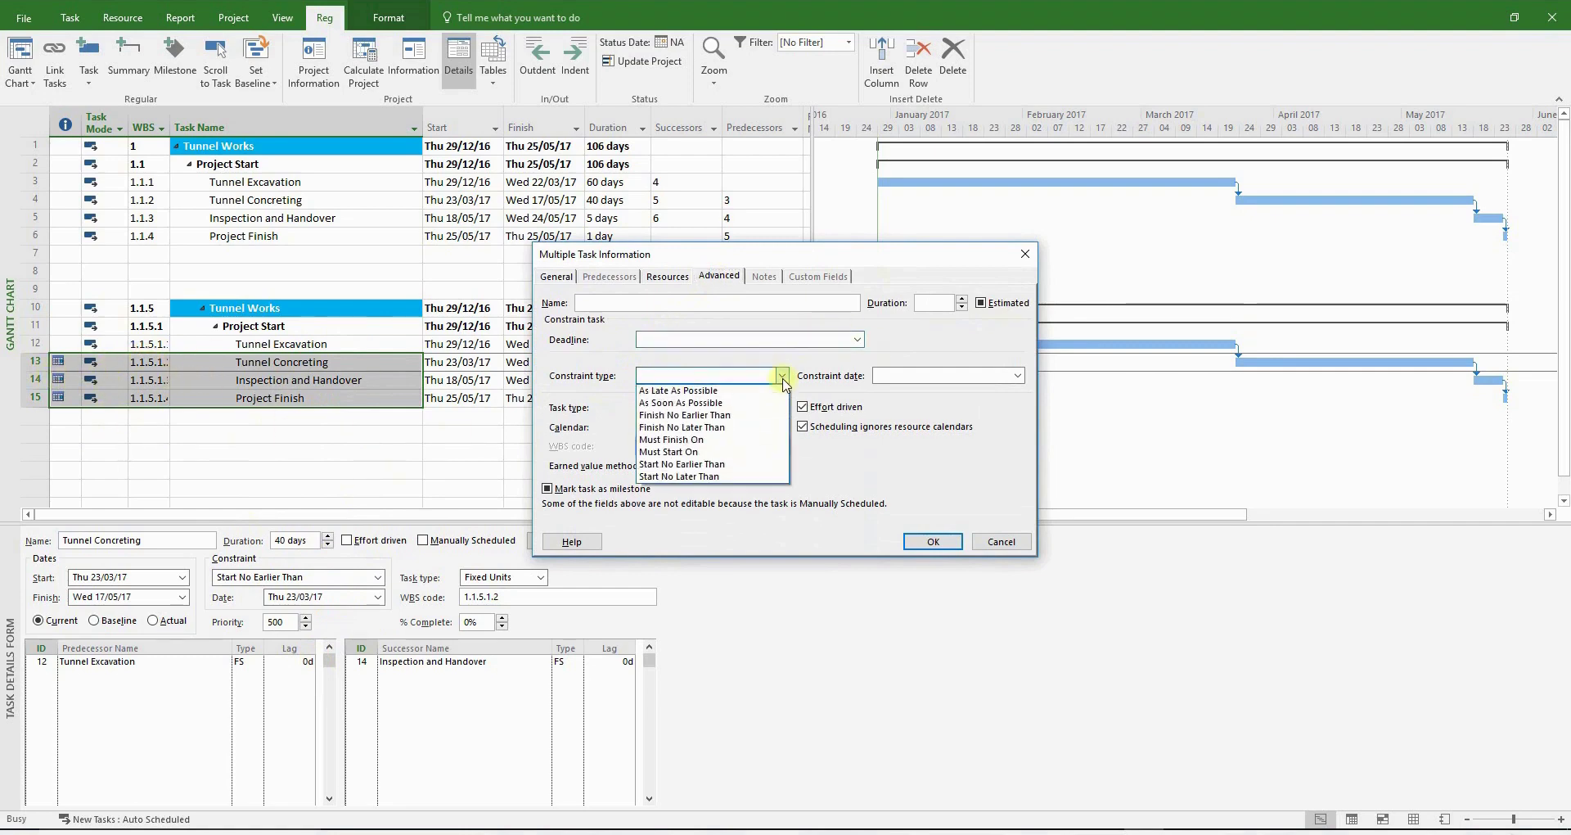
left_click(681, 403)
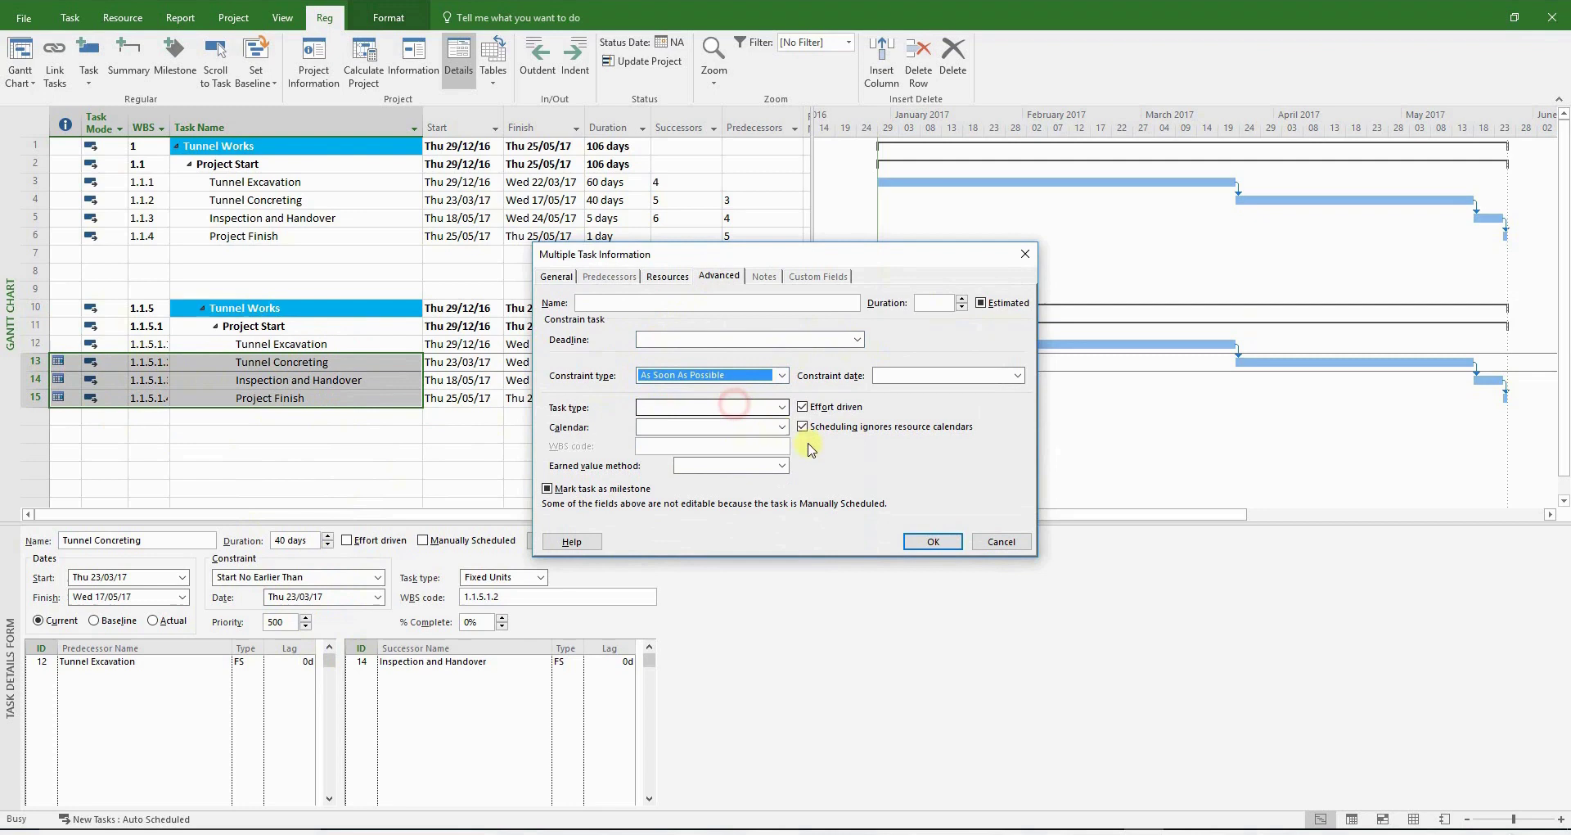
left_click(930, 543)
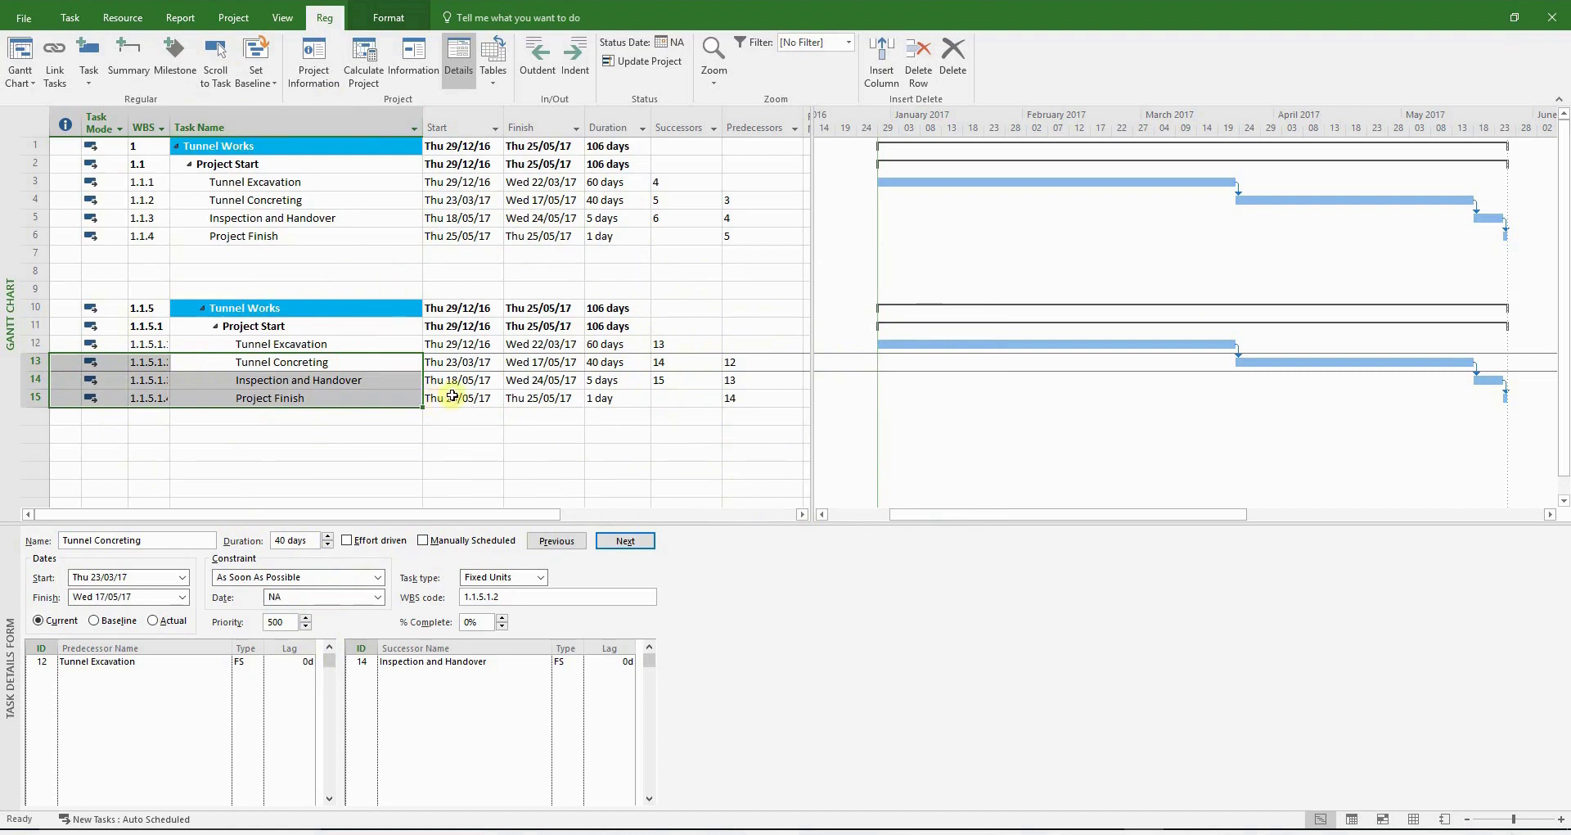
Delete rows 10–15 so only the original six Tunnel Works tasks remain.
left_click(206, 433)
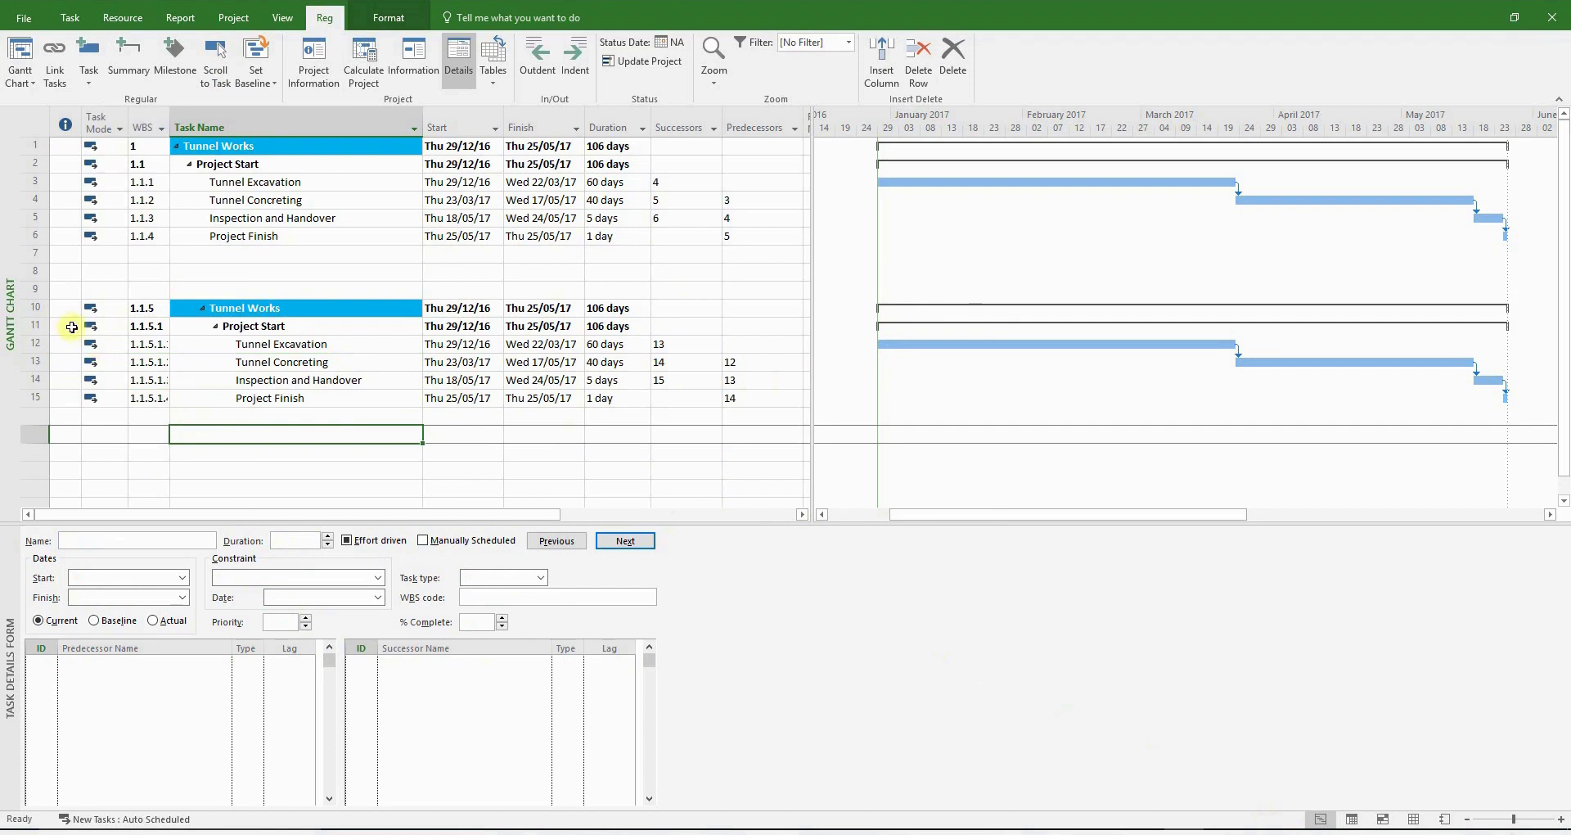
left_click_drag(41, 307, 33, 398)
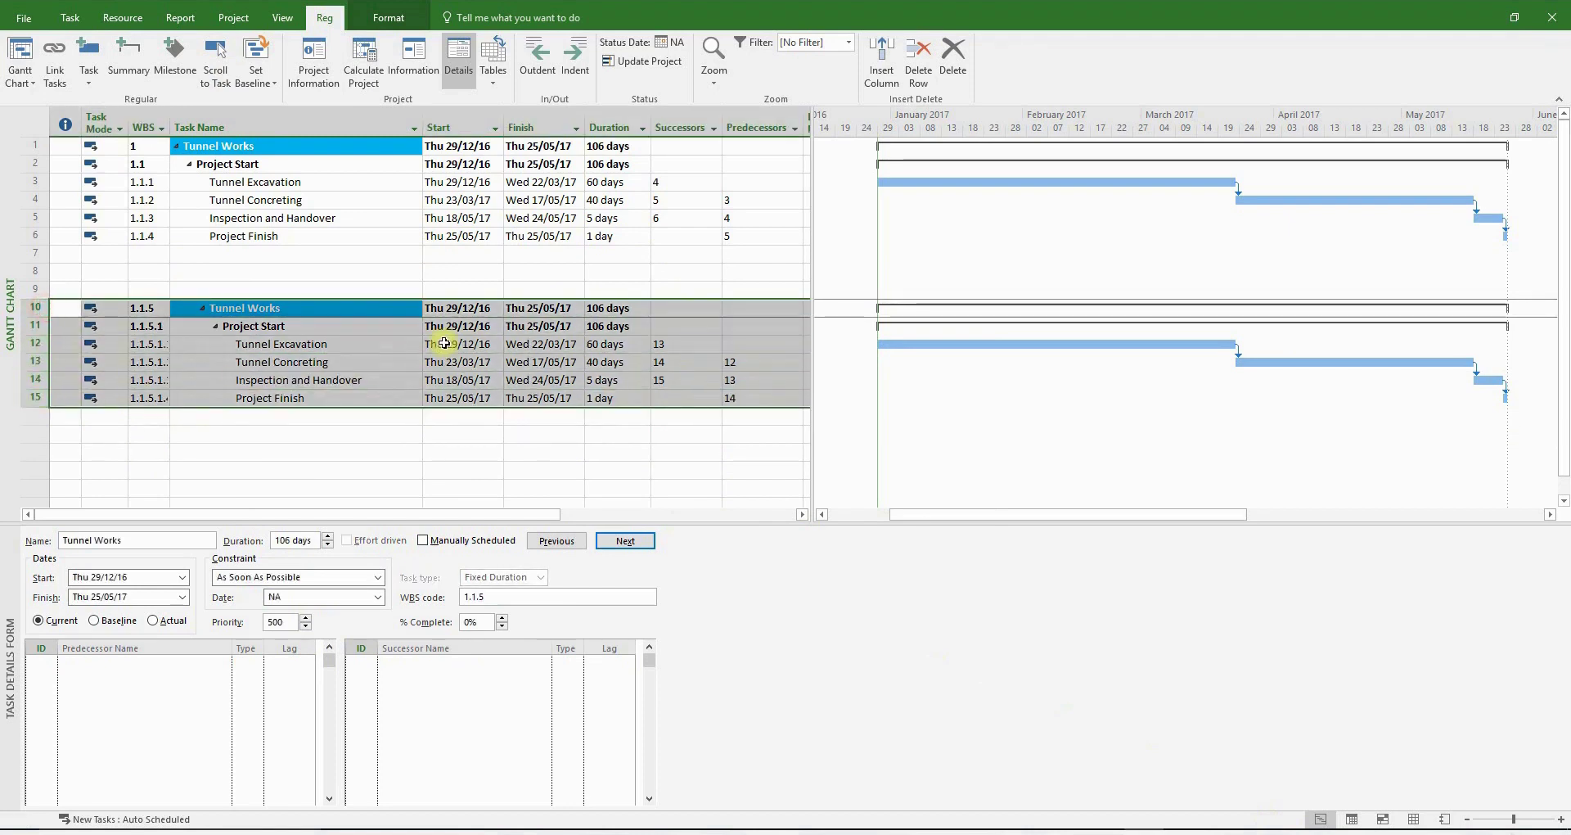
left_click(953, 54)
left_click(326, 270)
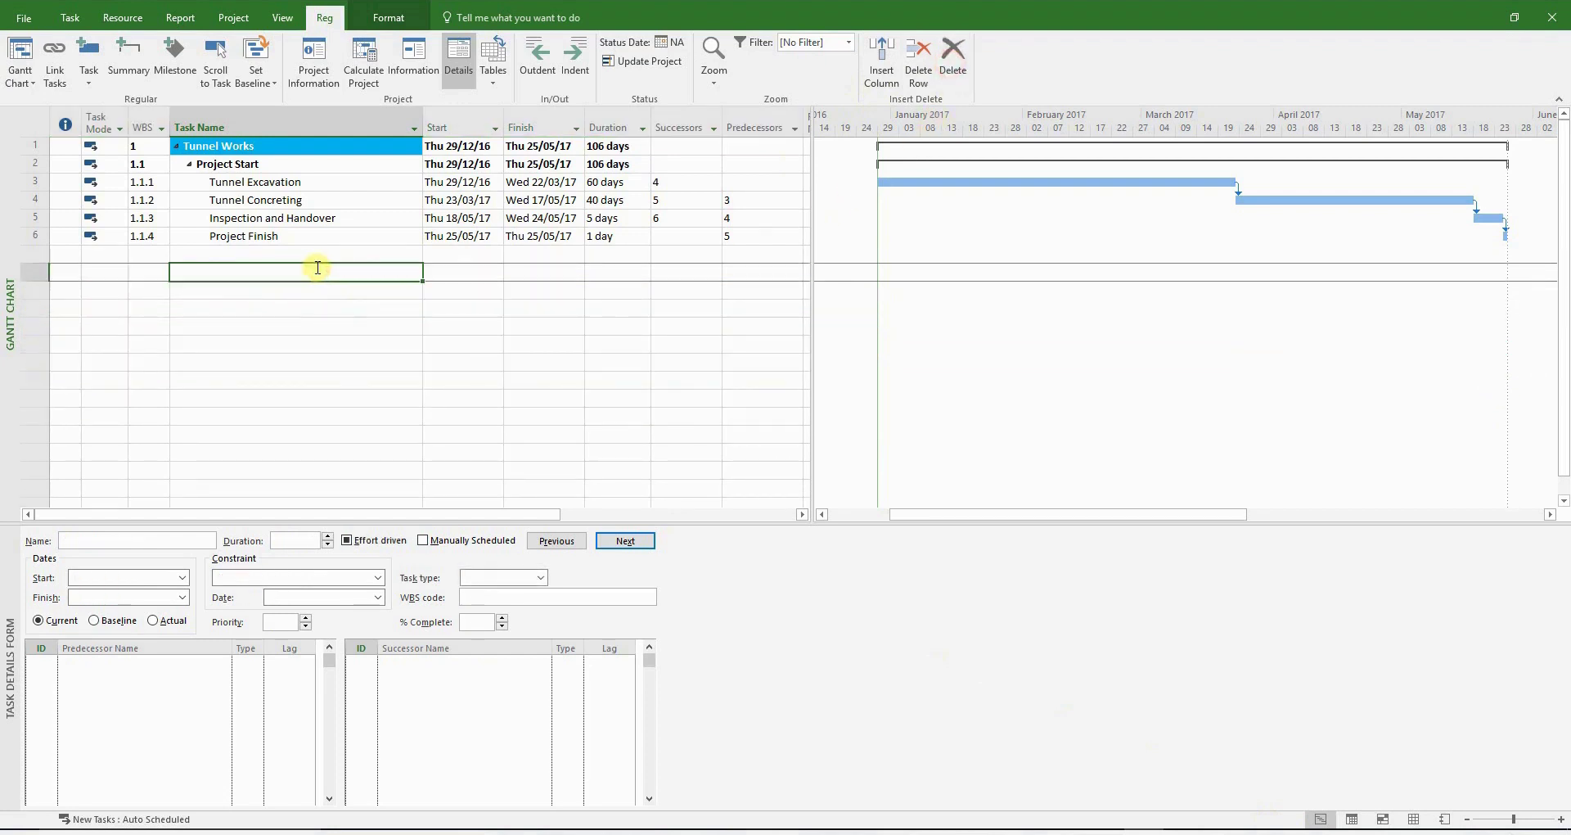
Save Baseline for the entire project.
left_click(259, 83)
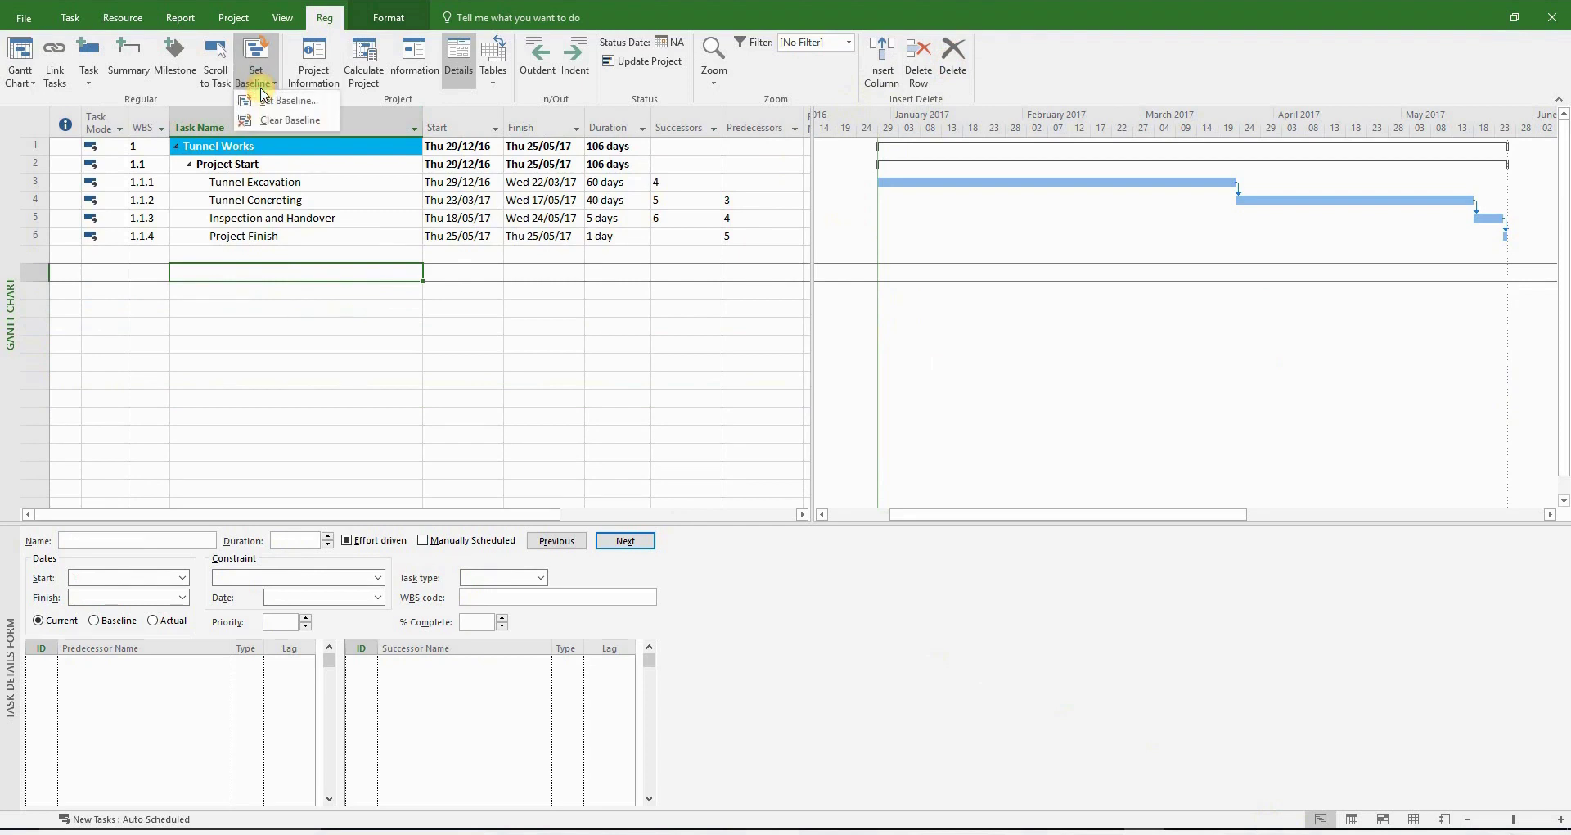
left_click(283, 100)
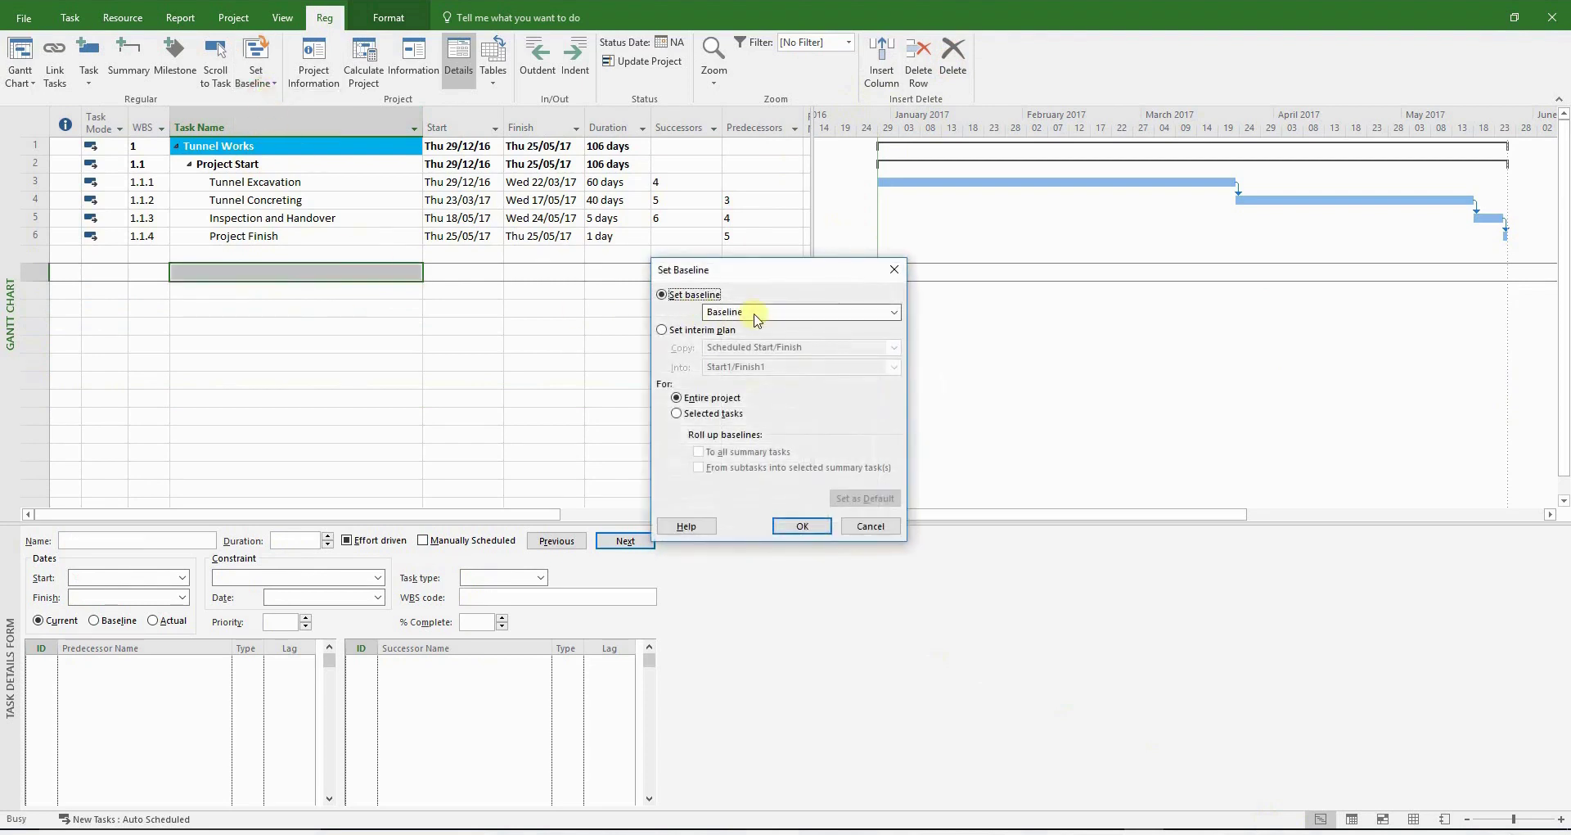
left_click(755, 317)
left_click(769, 324)
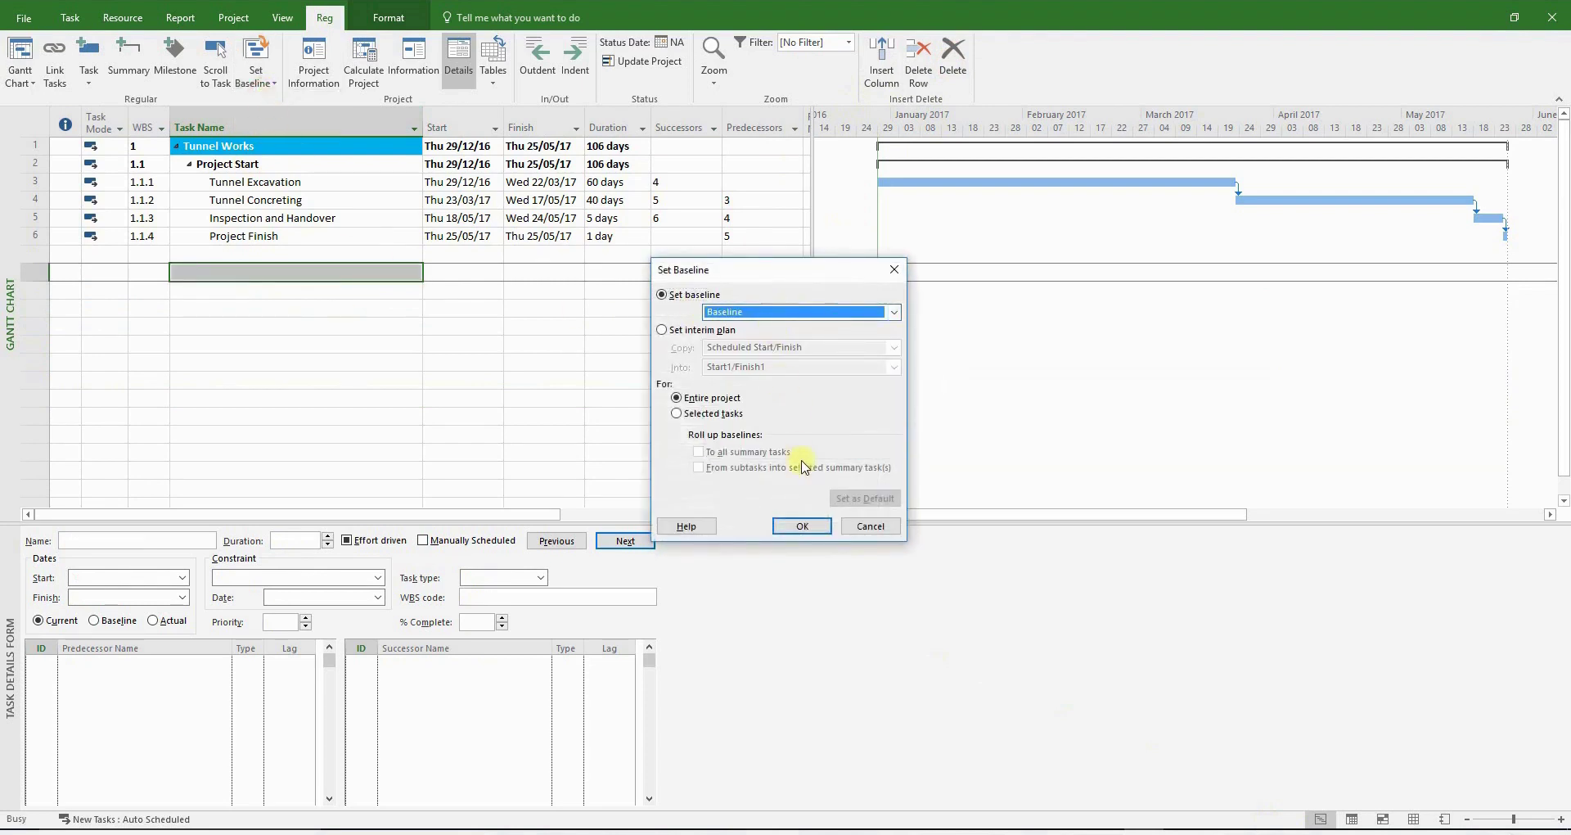
left_click(802, 525)
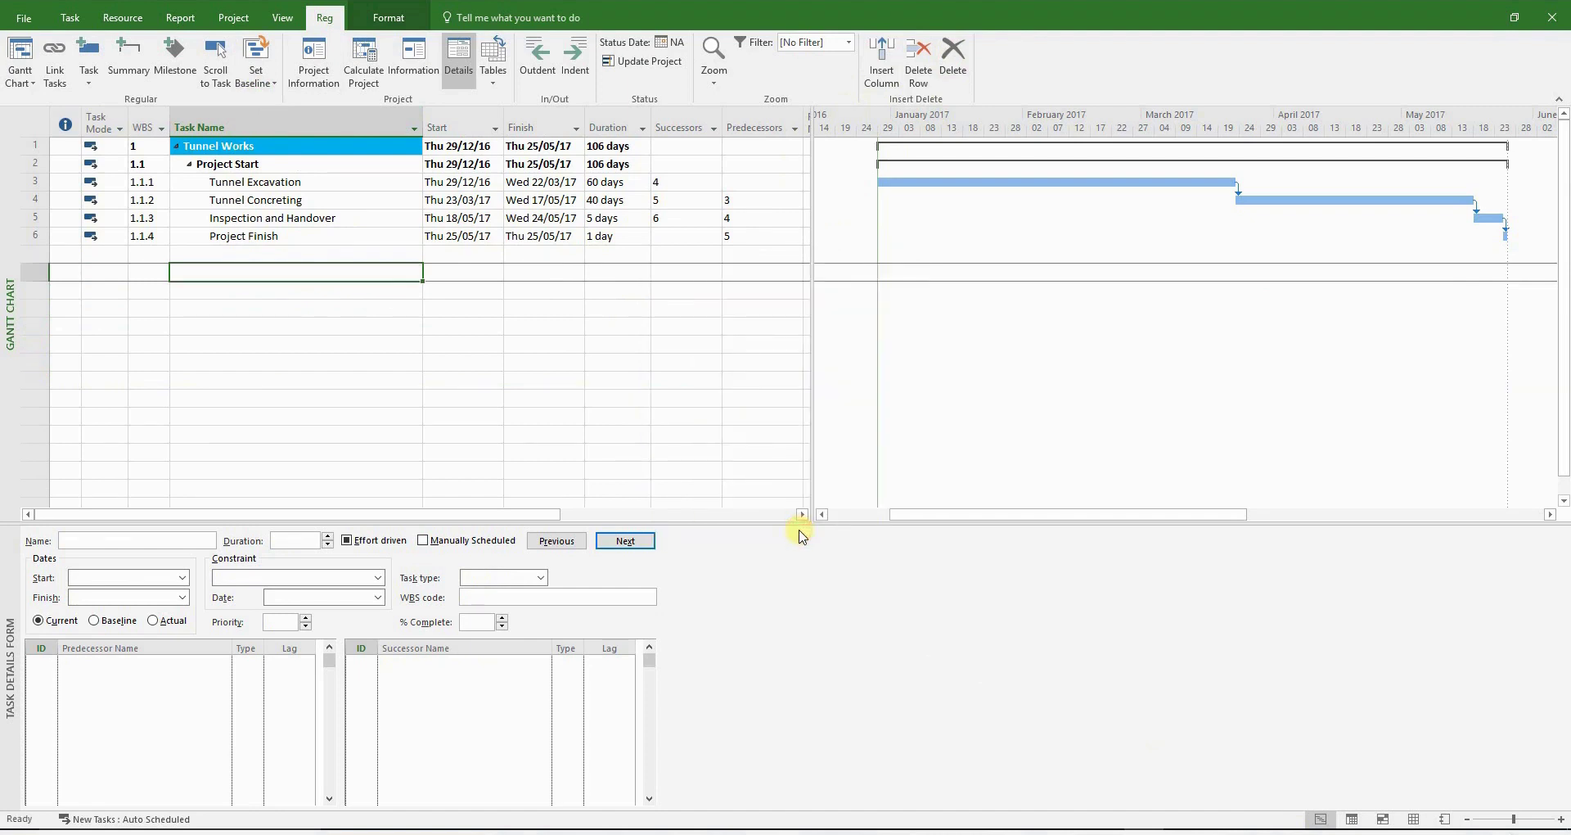
View the schedule in Tracking Gantt, then return to the Gantt Chart view.
left_click(8, 83)
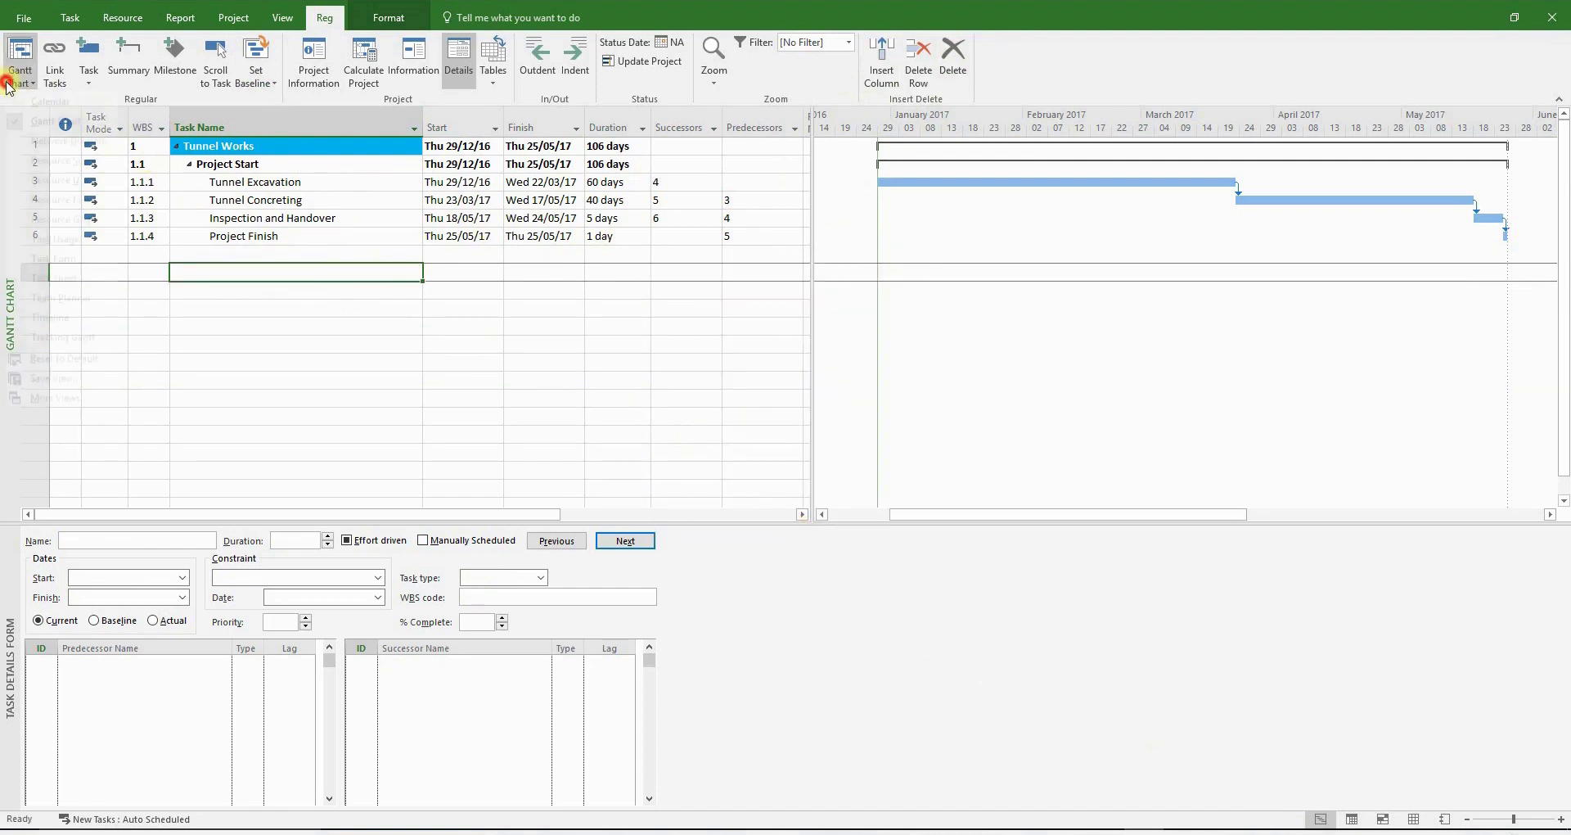
left_click(43, 351)
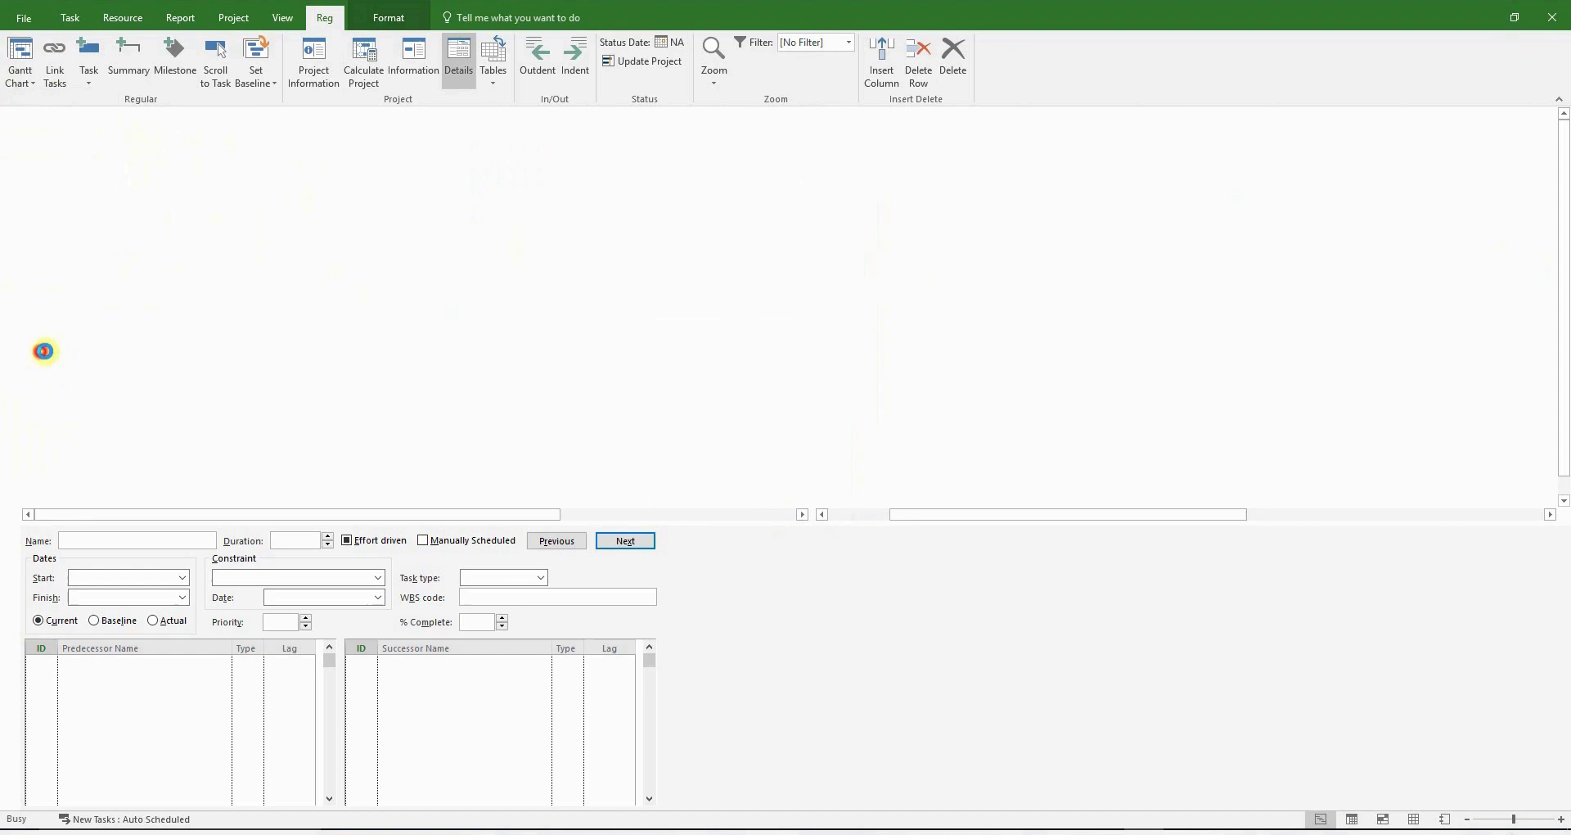
left_click(32, 82)
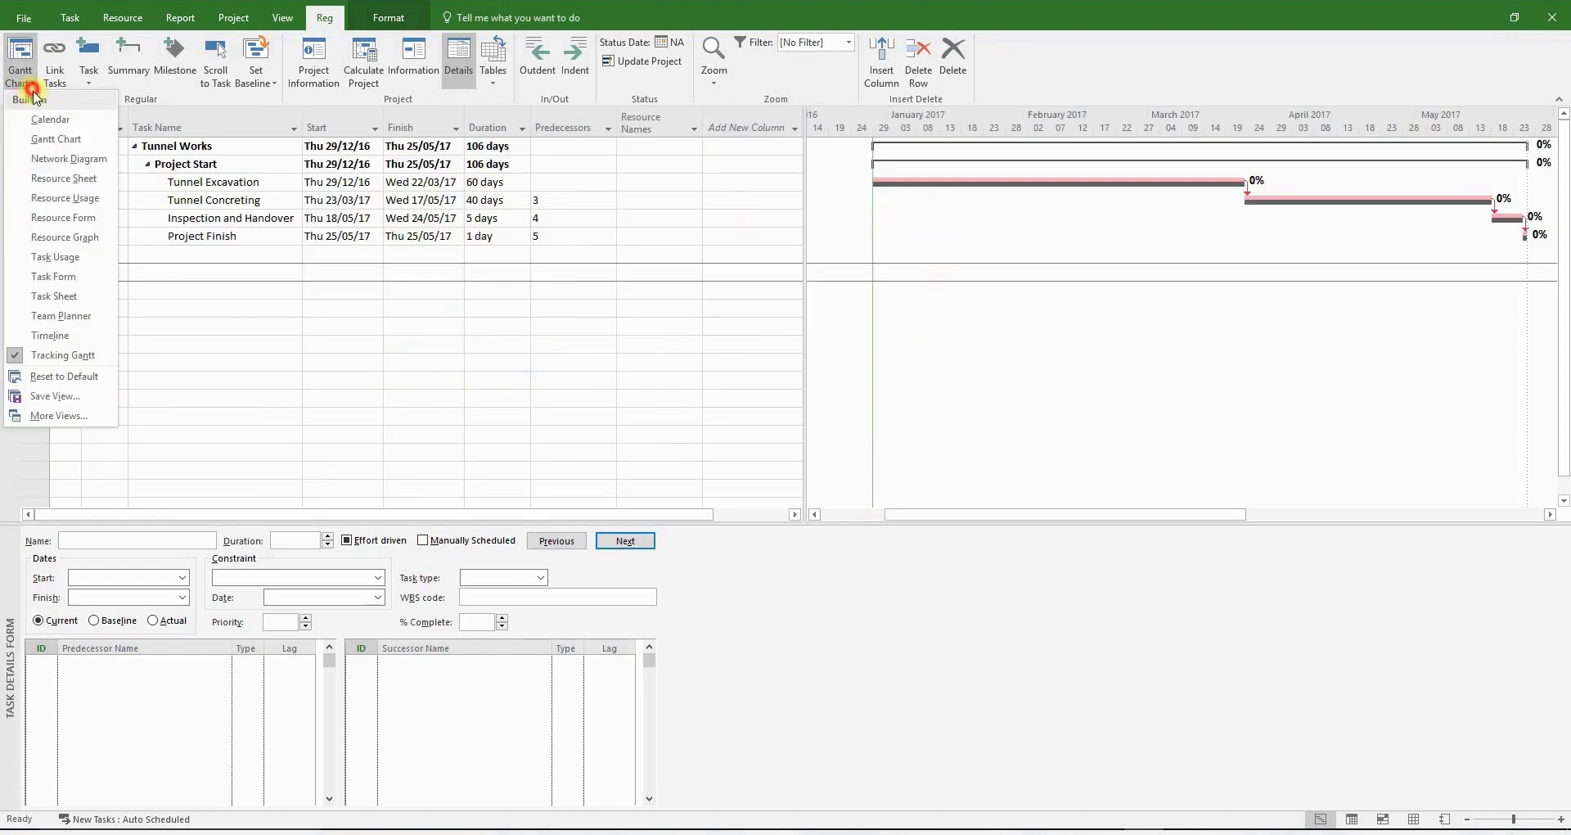
left_click(69, 357)
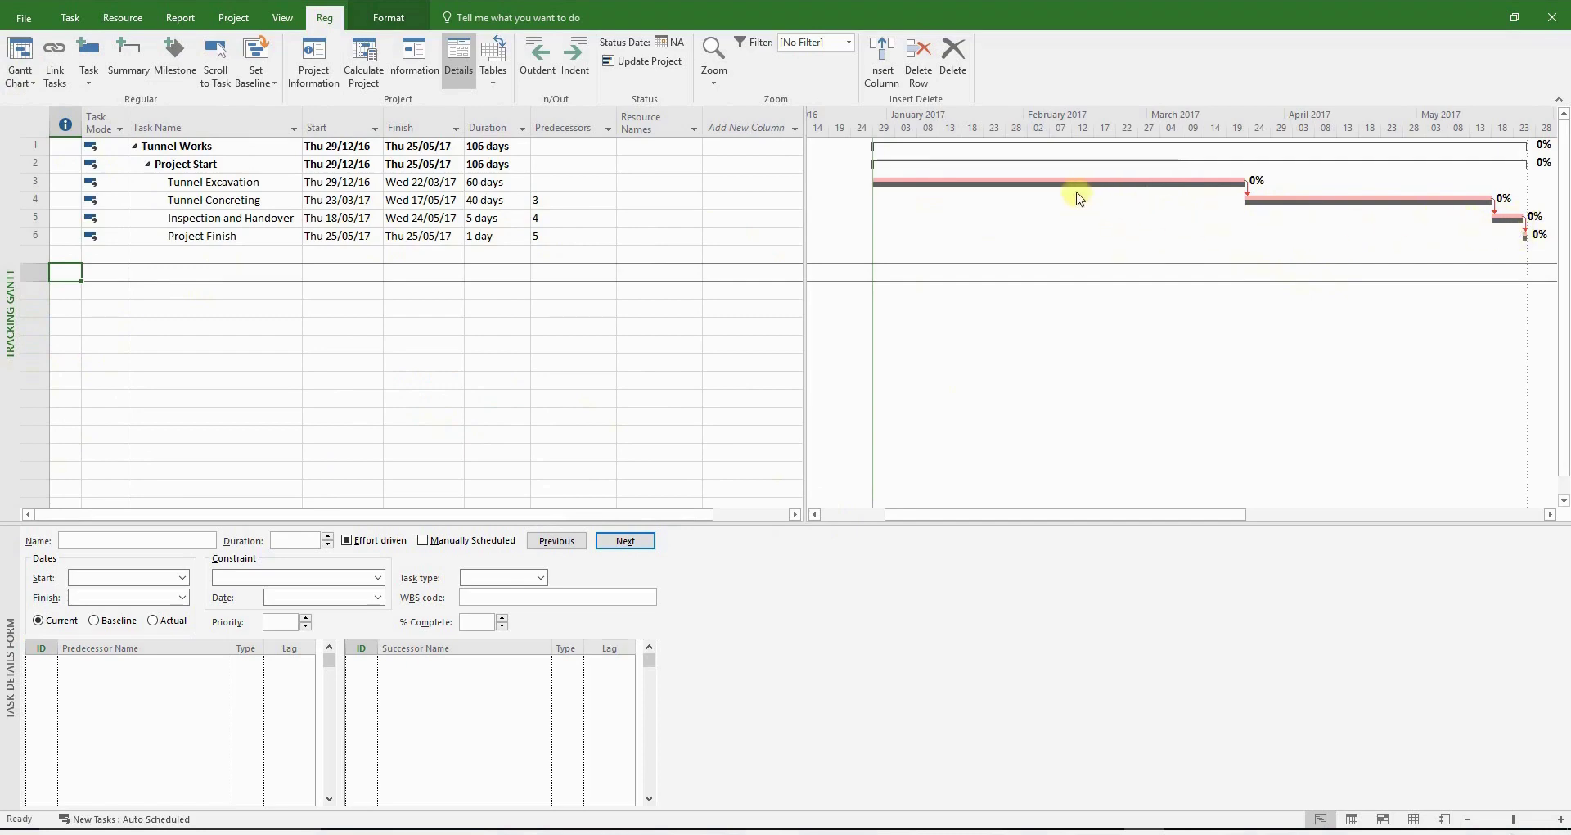
left_click(24, 73)
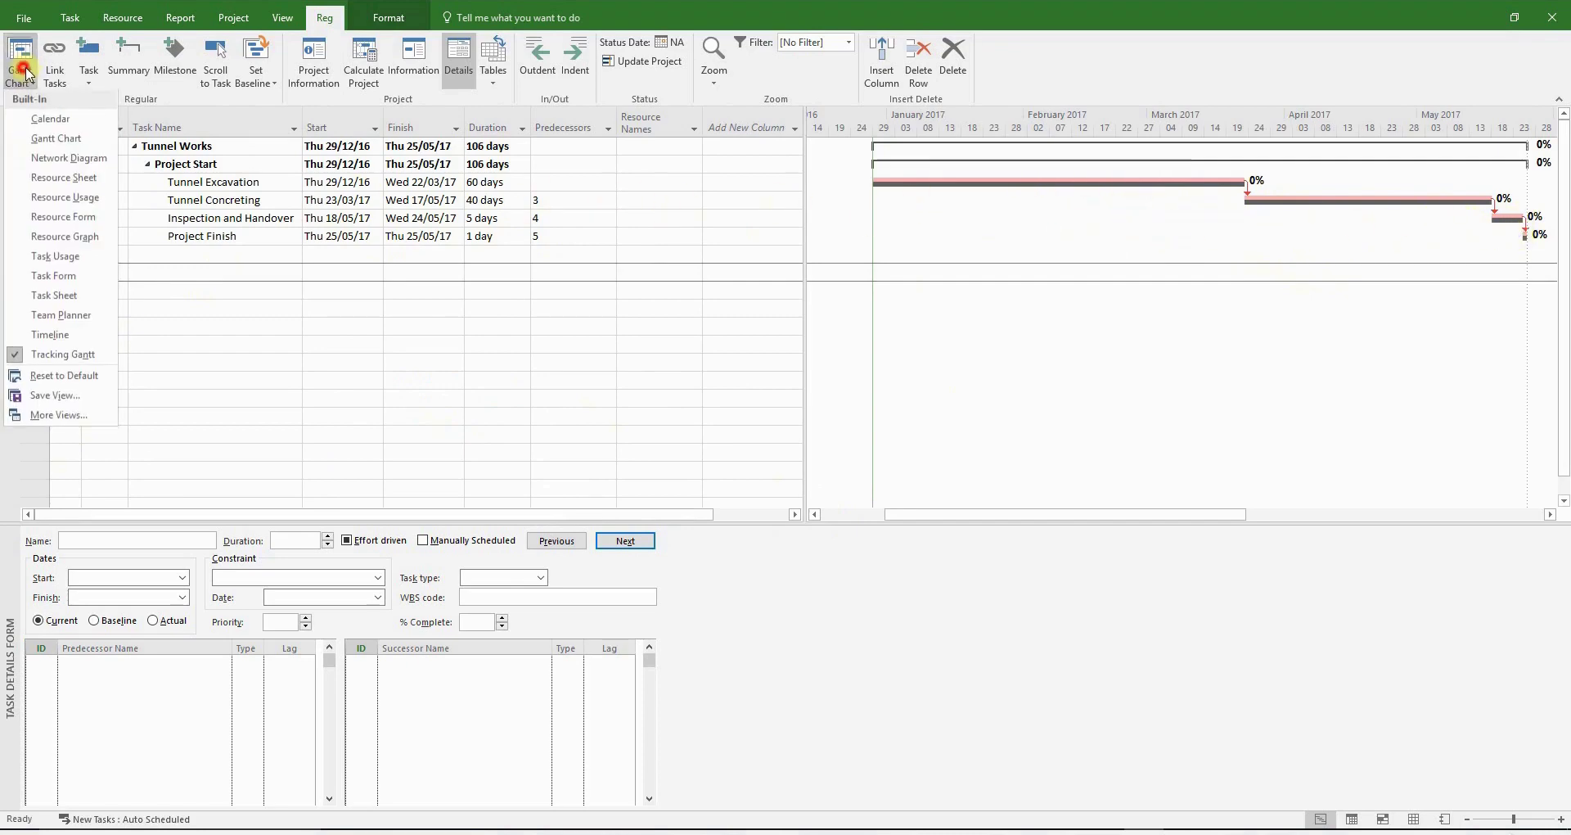
left_click(35, 142)
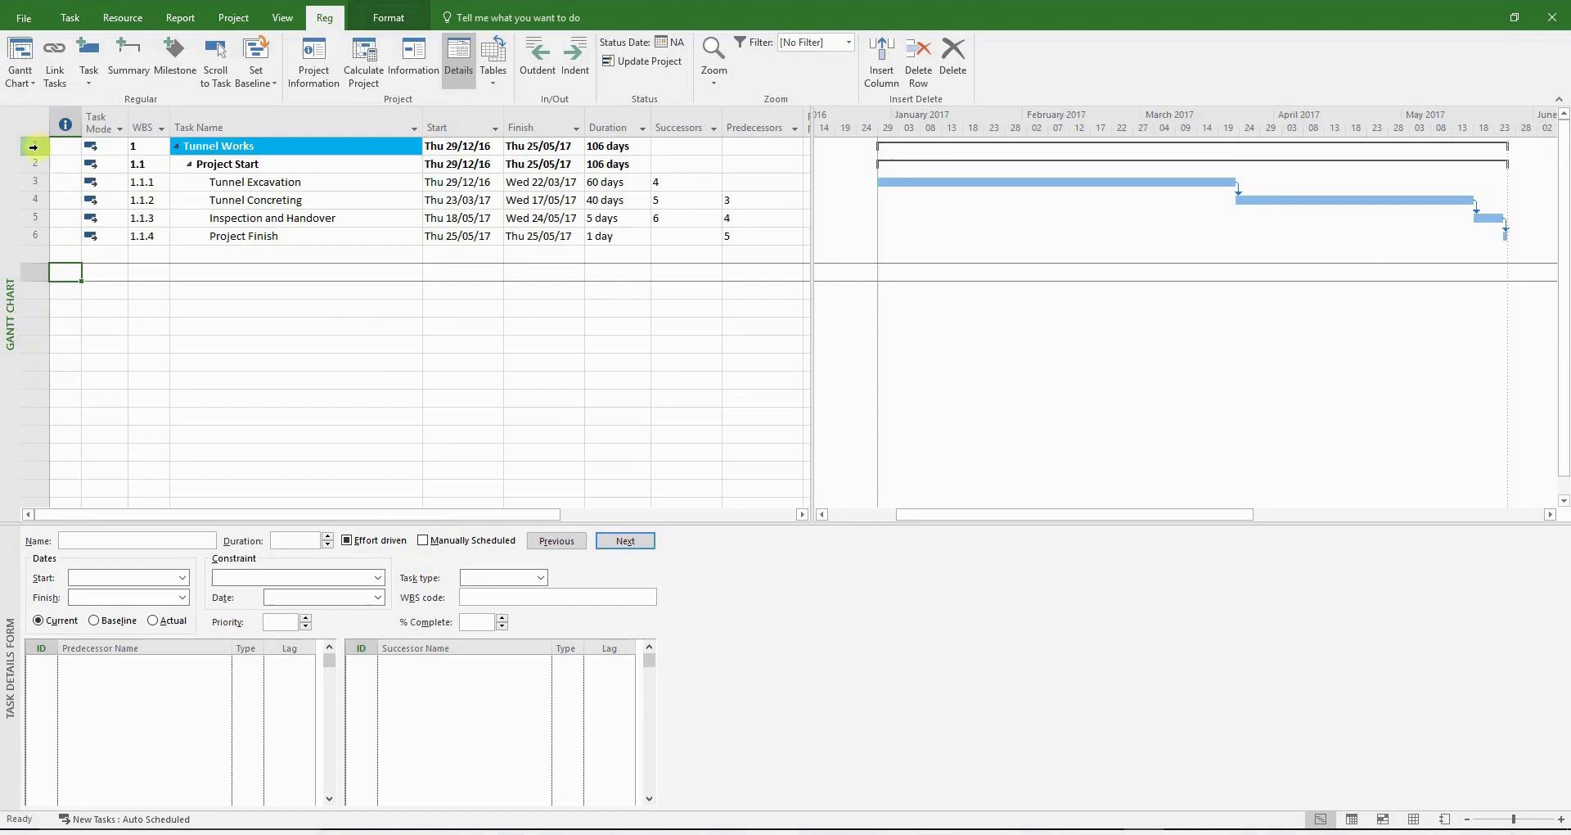
Move from the empty rows up to Tunnel Concreting to view its links in the details form.
left_click(290, 255)
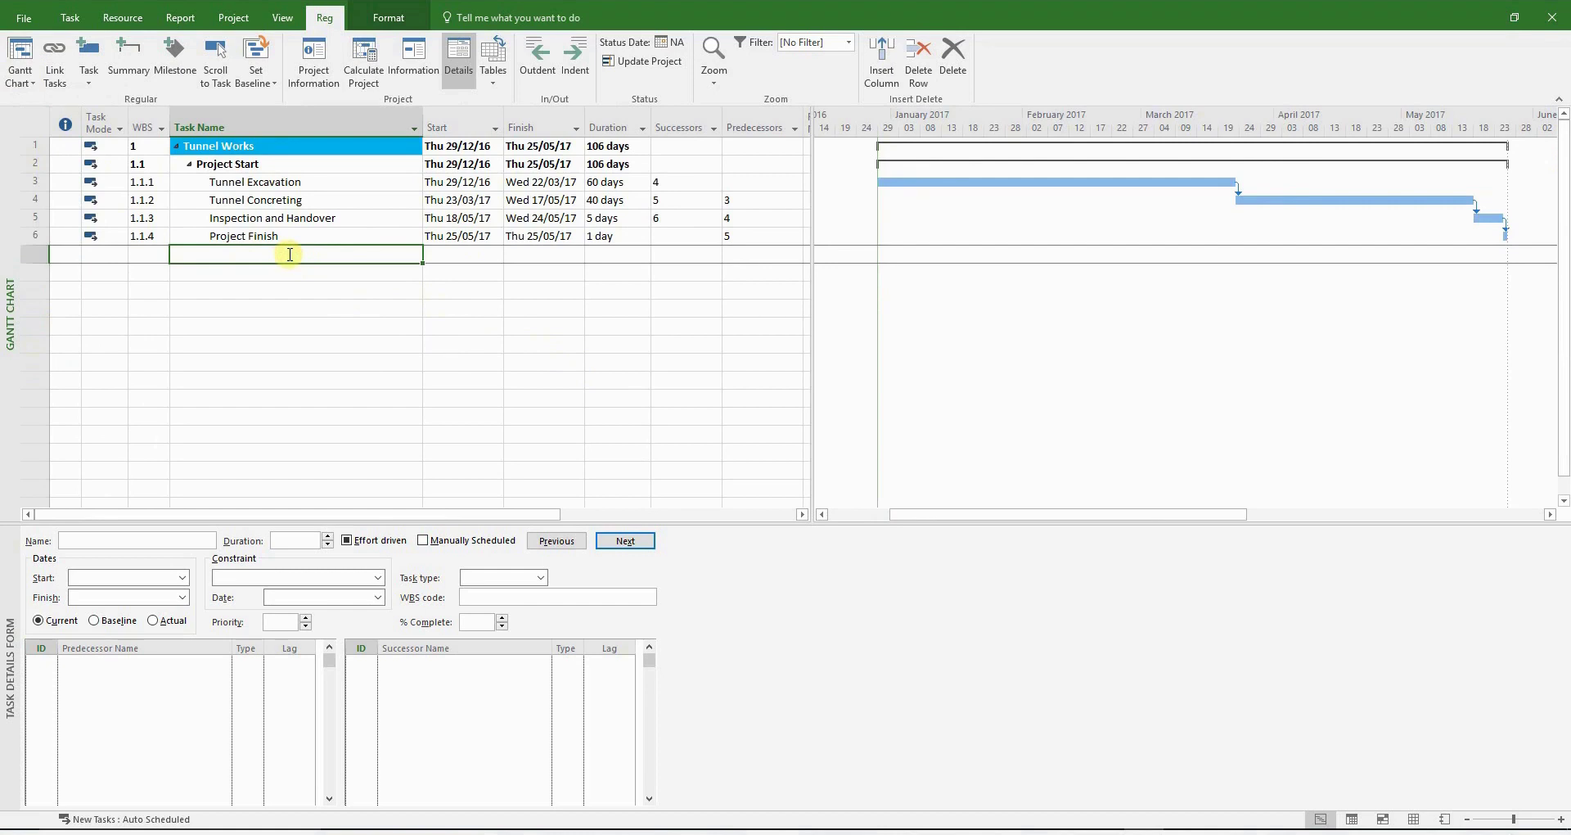
key("Down")
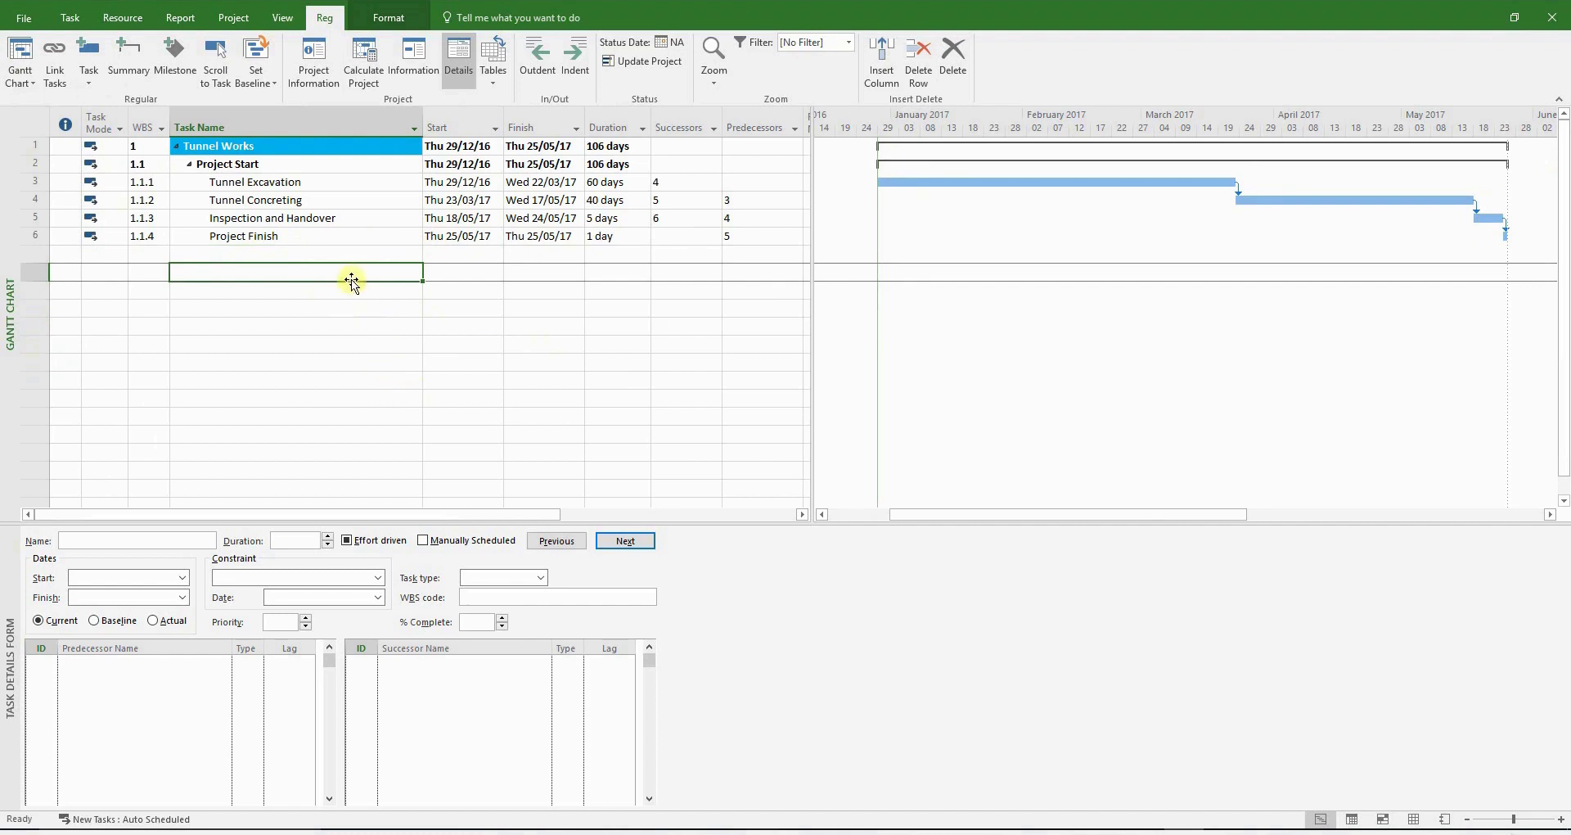
left_click_drag(362, 272, 369, 395)
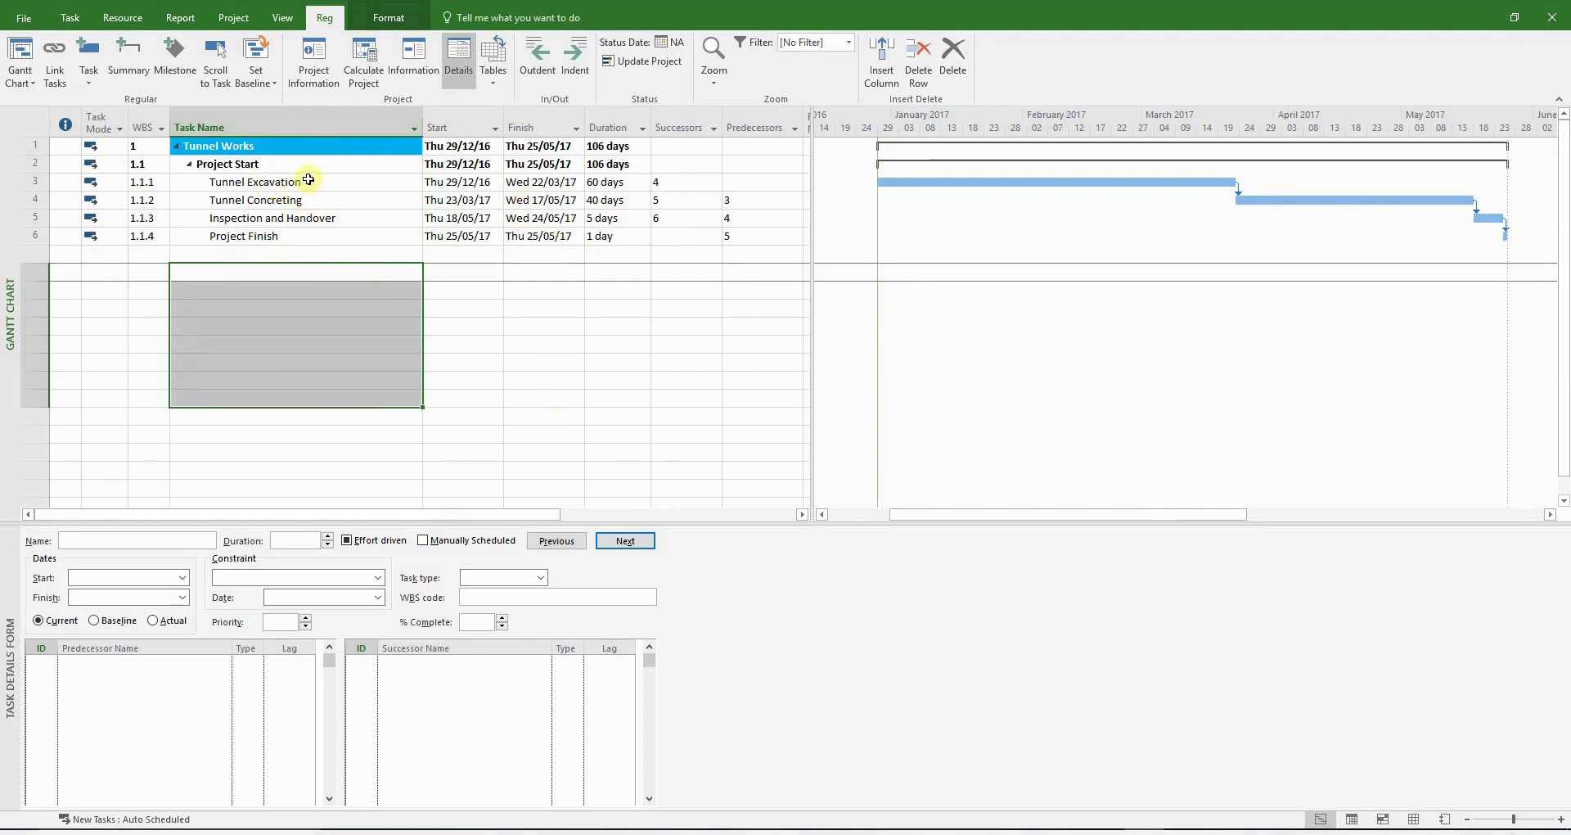
left_click(368, 323)
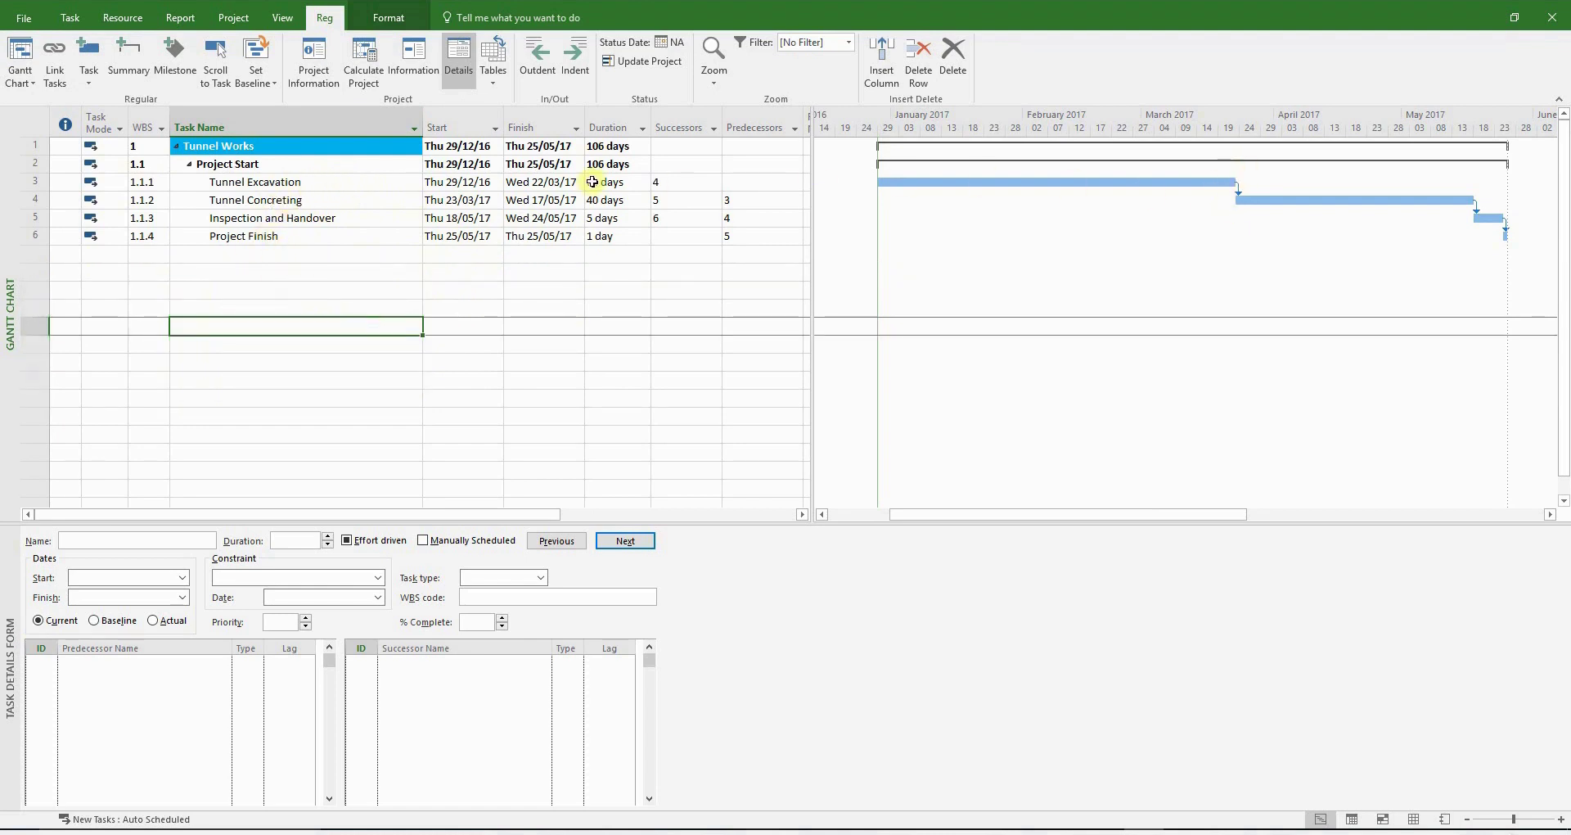
left_click(344, 186)
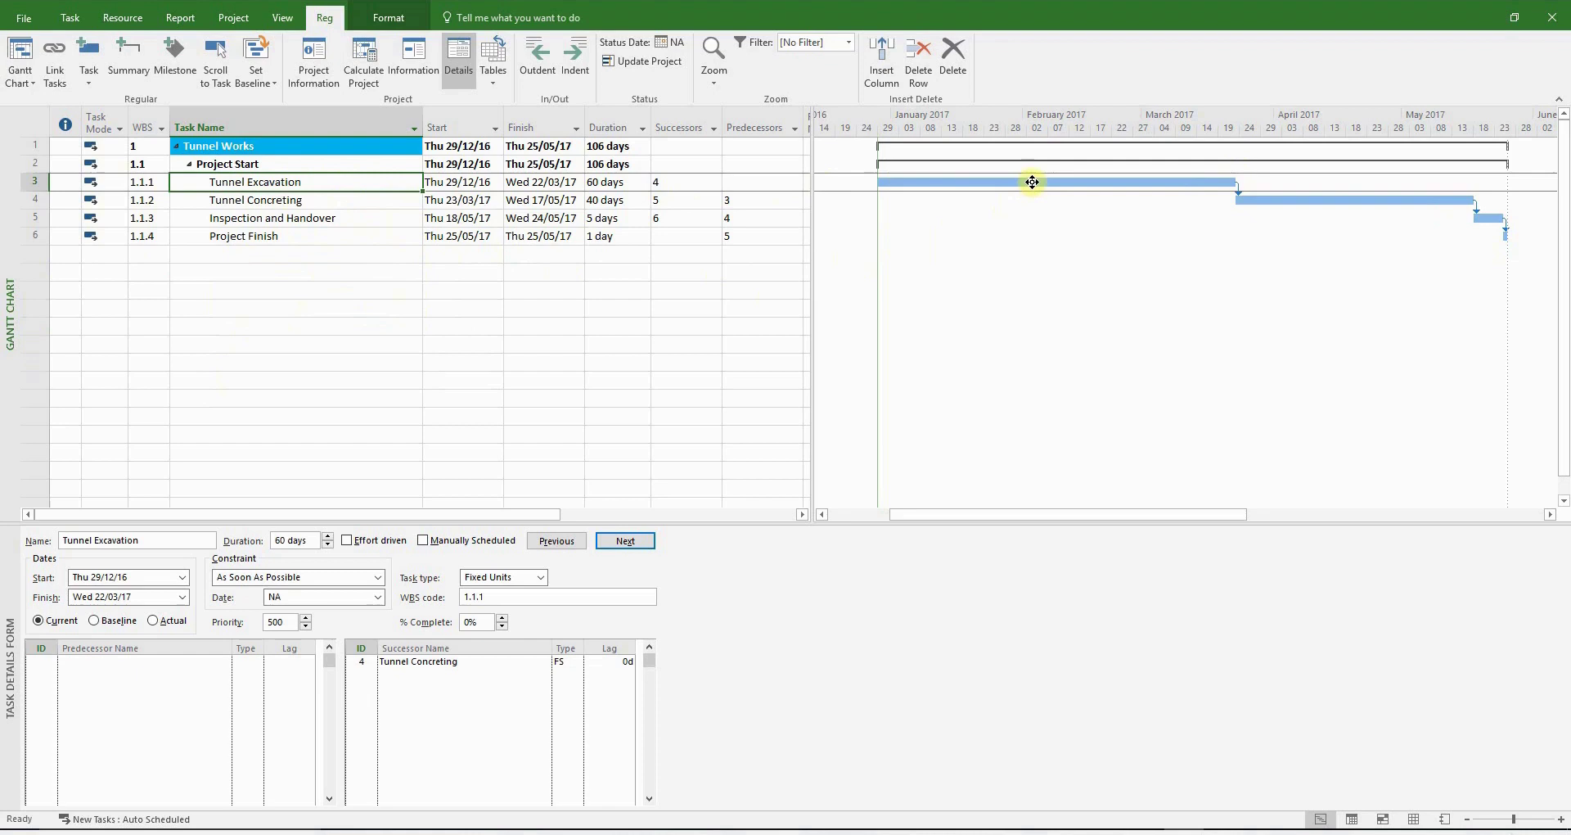
left_click(350, 203)
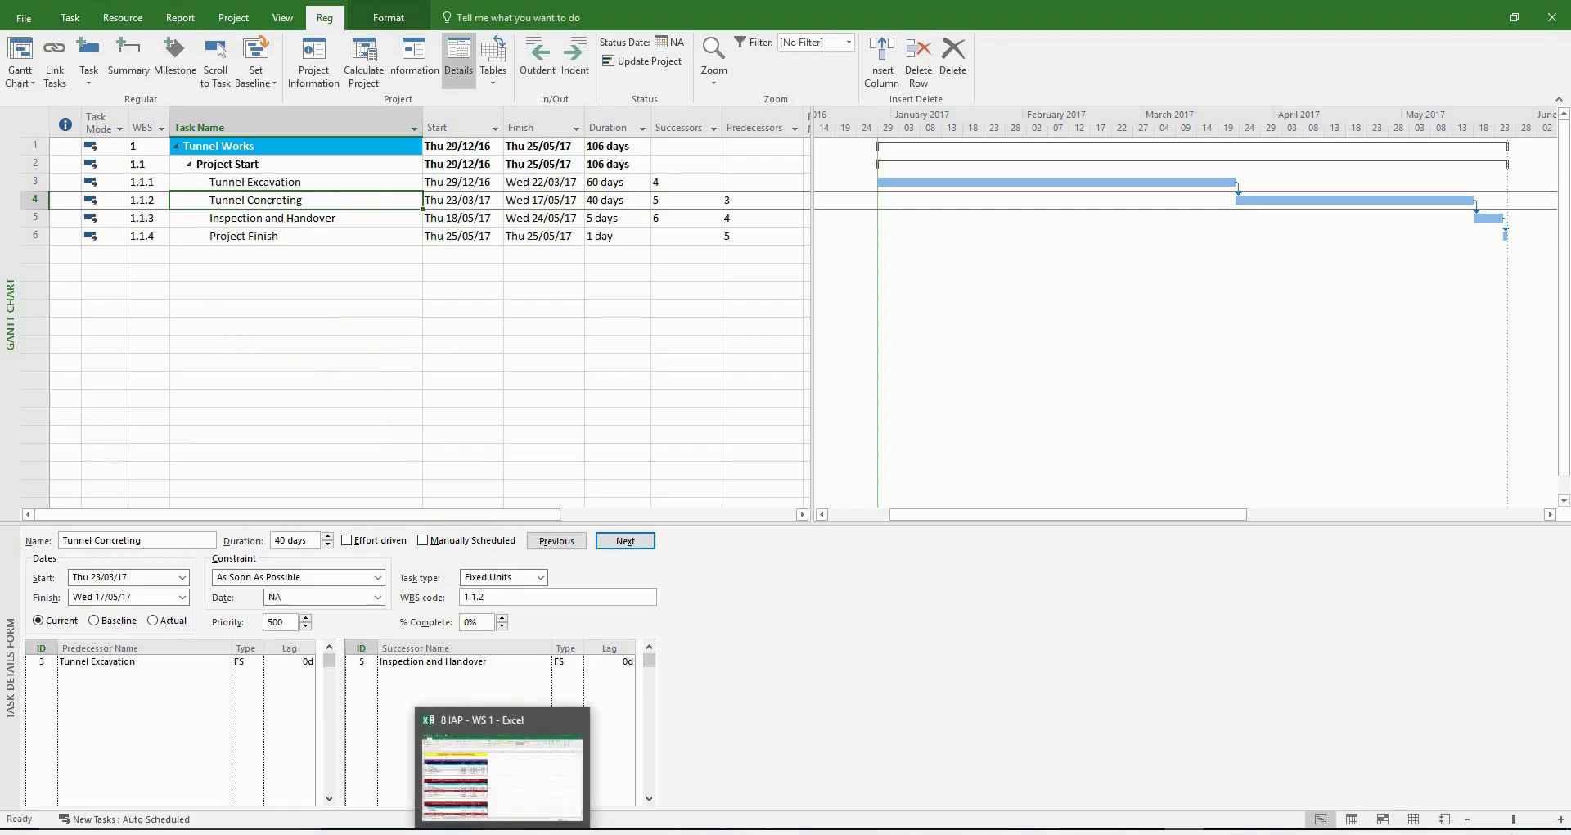
Compare the zero-day Delay Event 1 row (0 days) with the 10-day delay event's dates and duration.
left_click(524, 737)
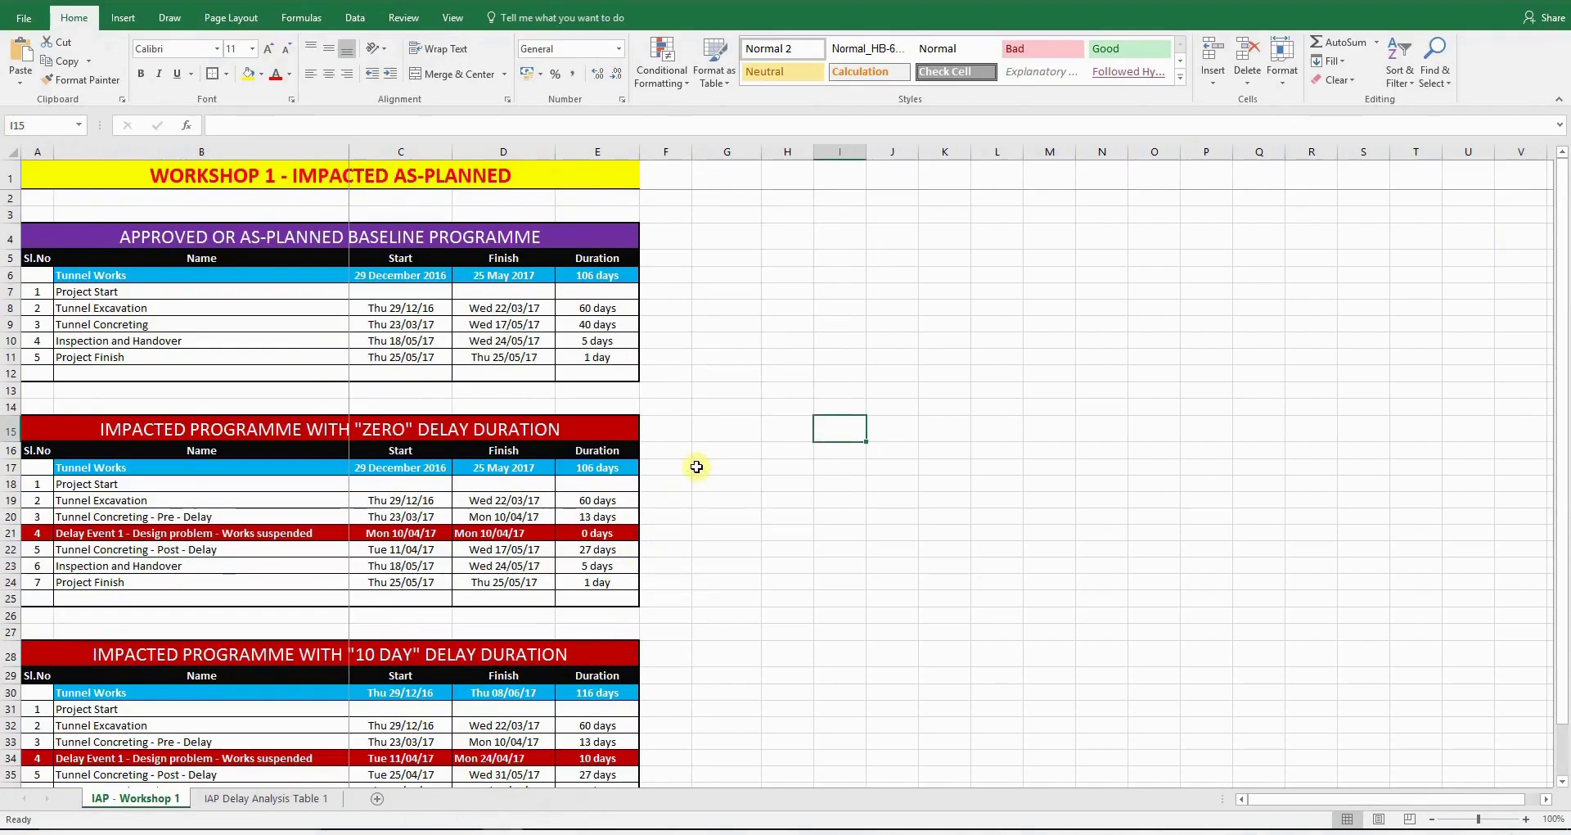
left_click(210, 500)
scroll(214, 500, "down", 2)
scroll(214, 500, "down", 2)
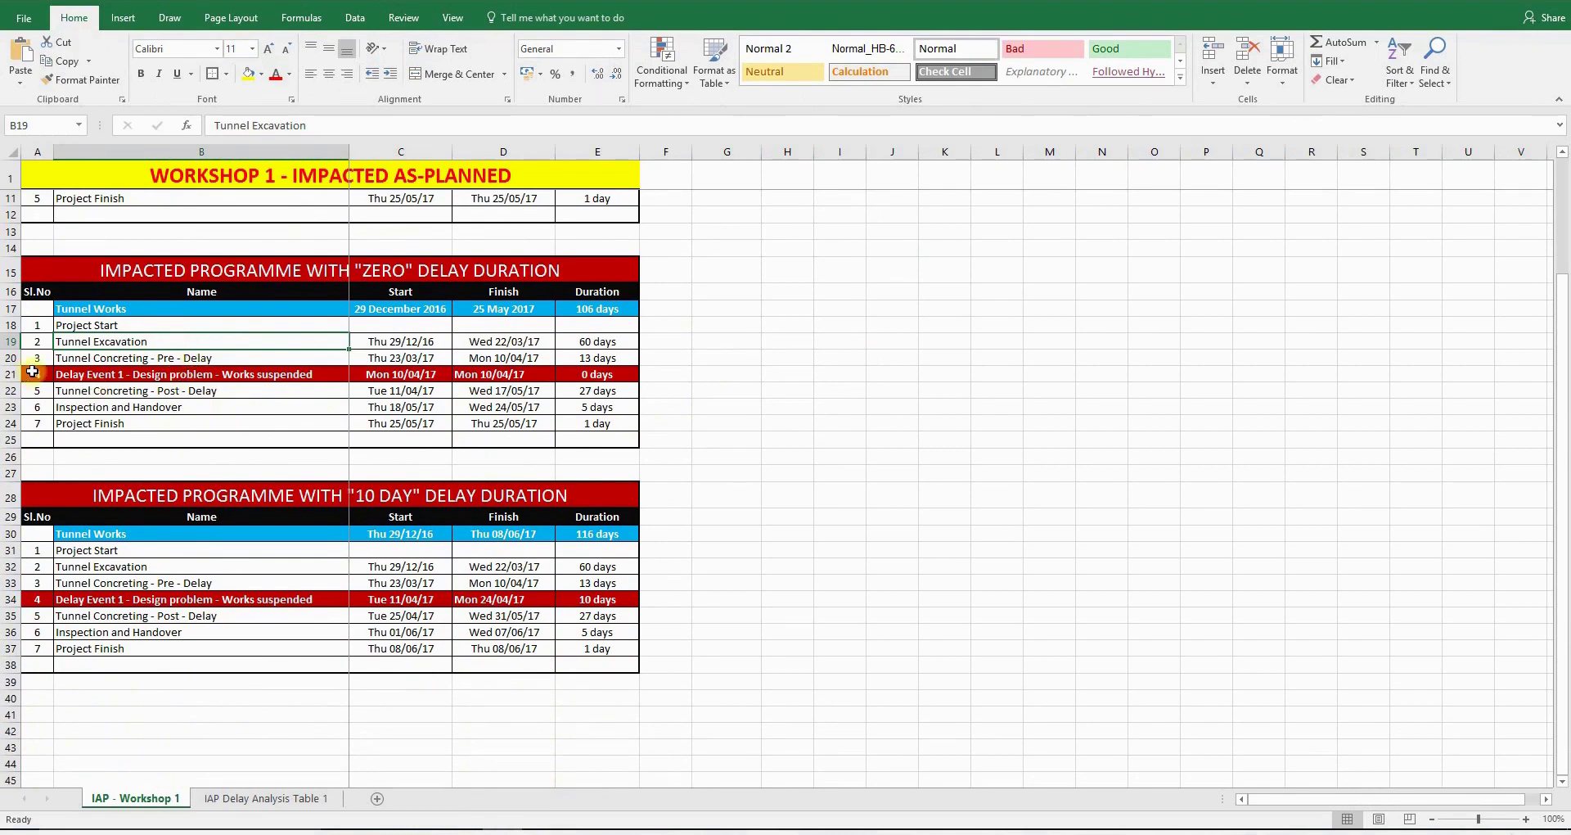
left_click_drag(33, 372, 593, 375)
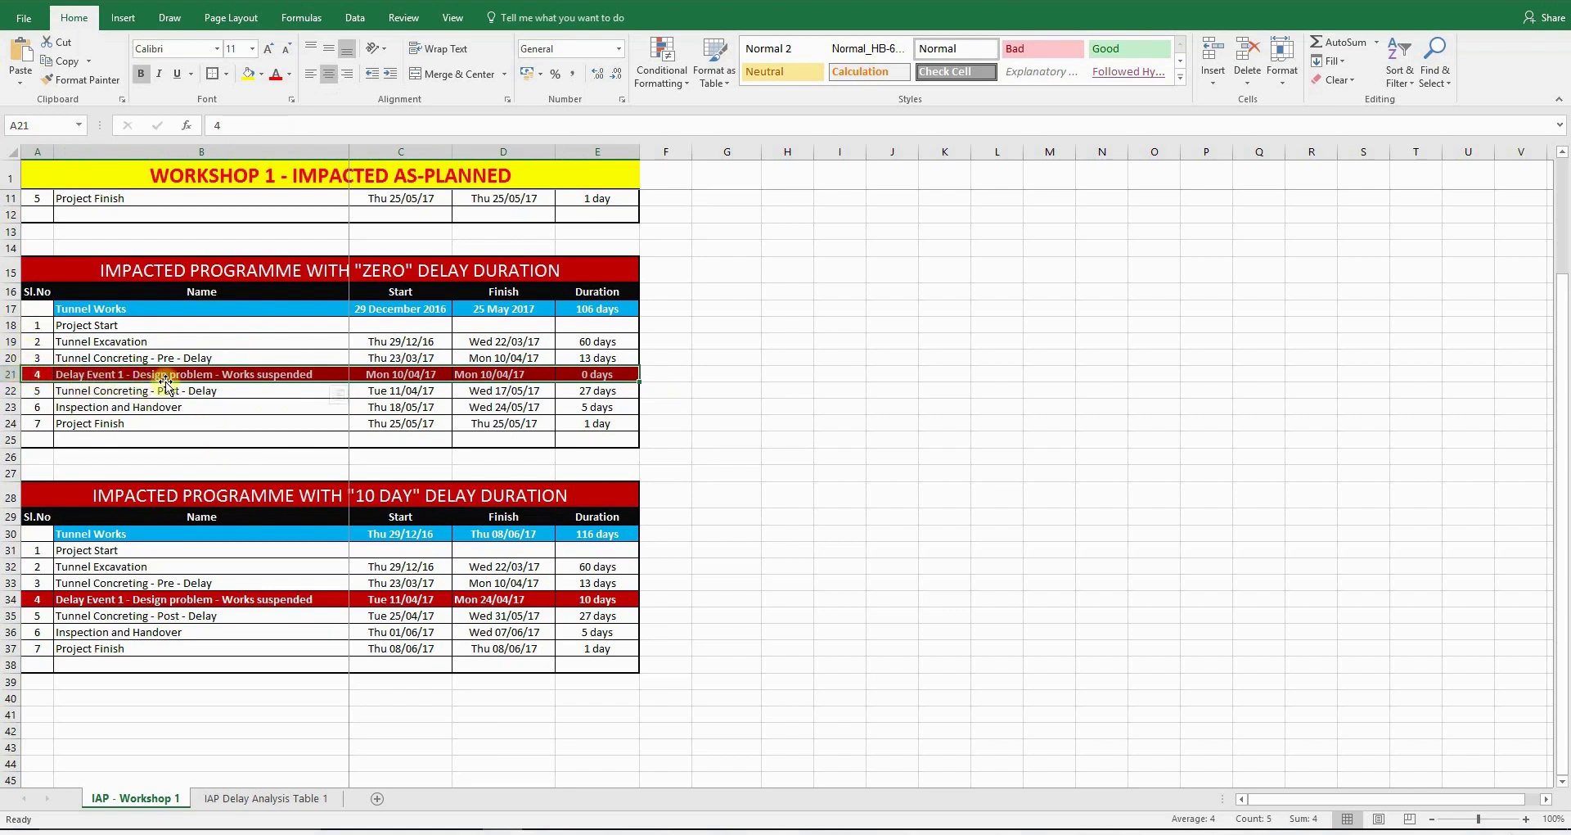
left_click(250, 381)
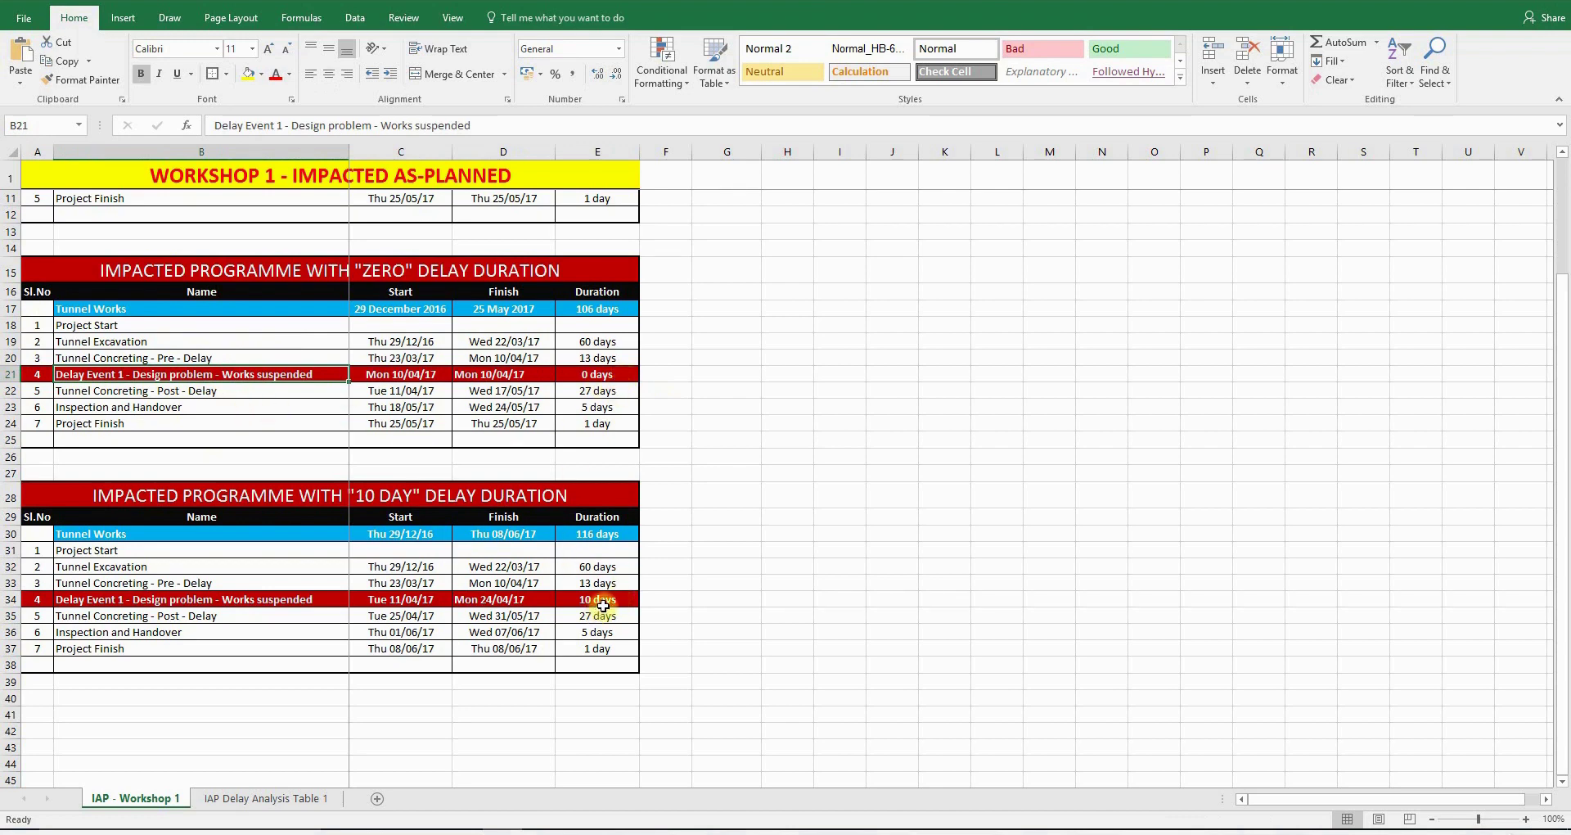
left_click_drag(603, 602, 27, 602)
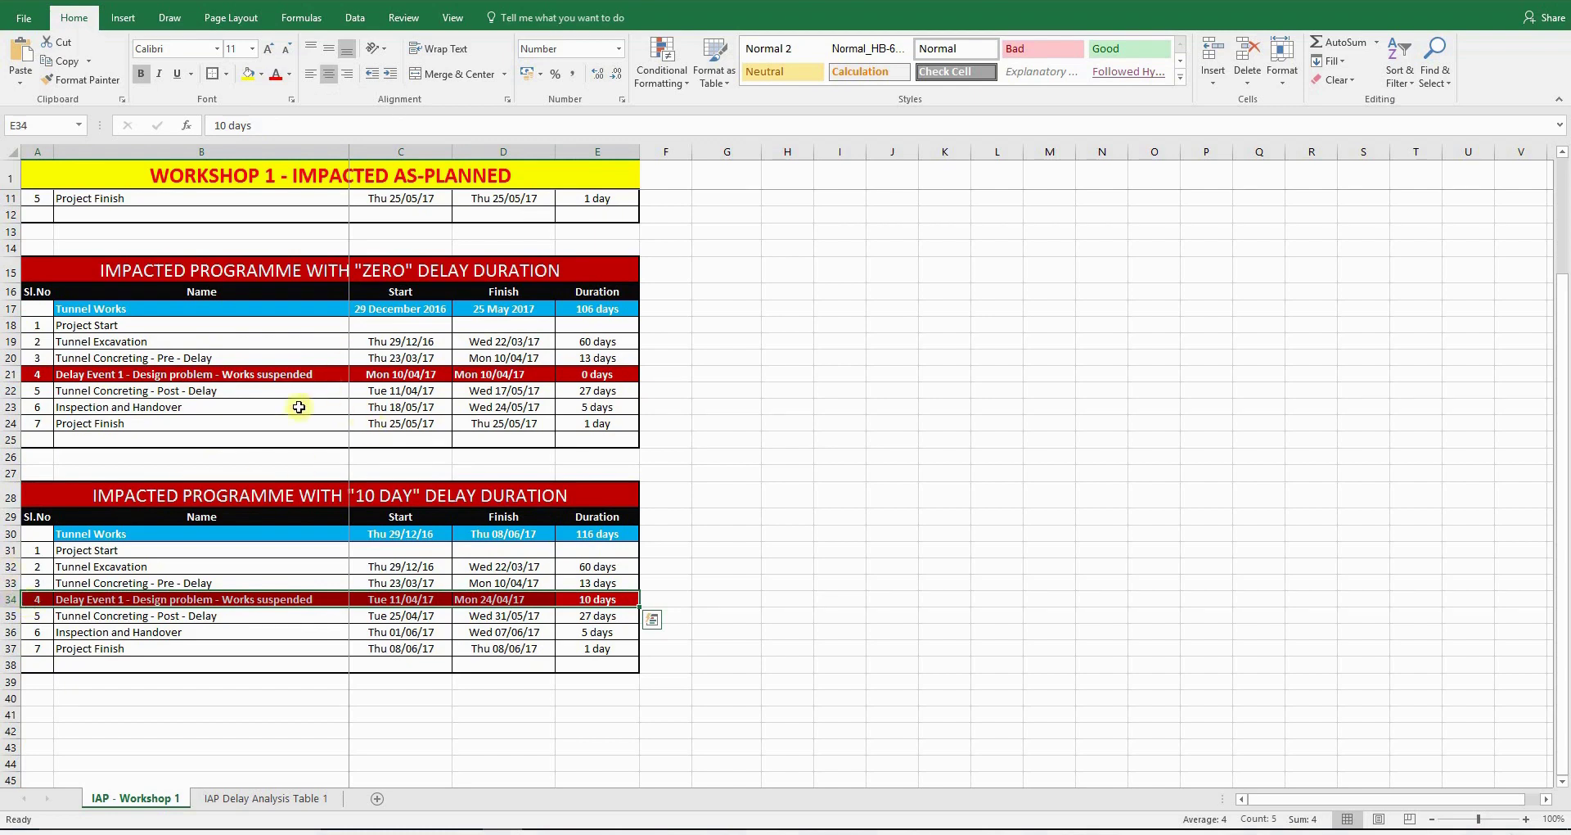
left_click(324, 377)
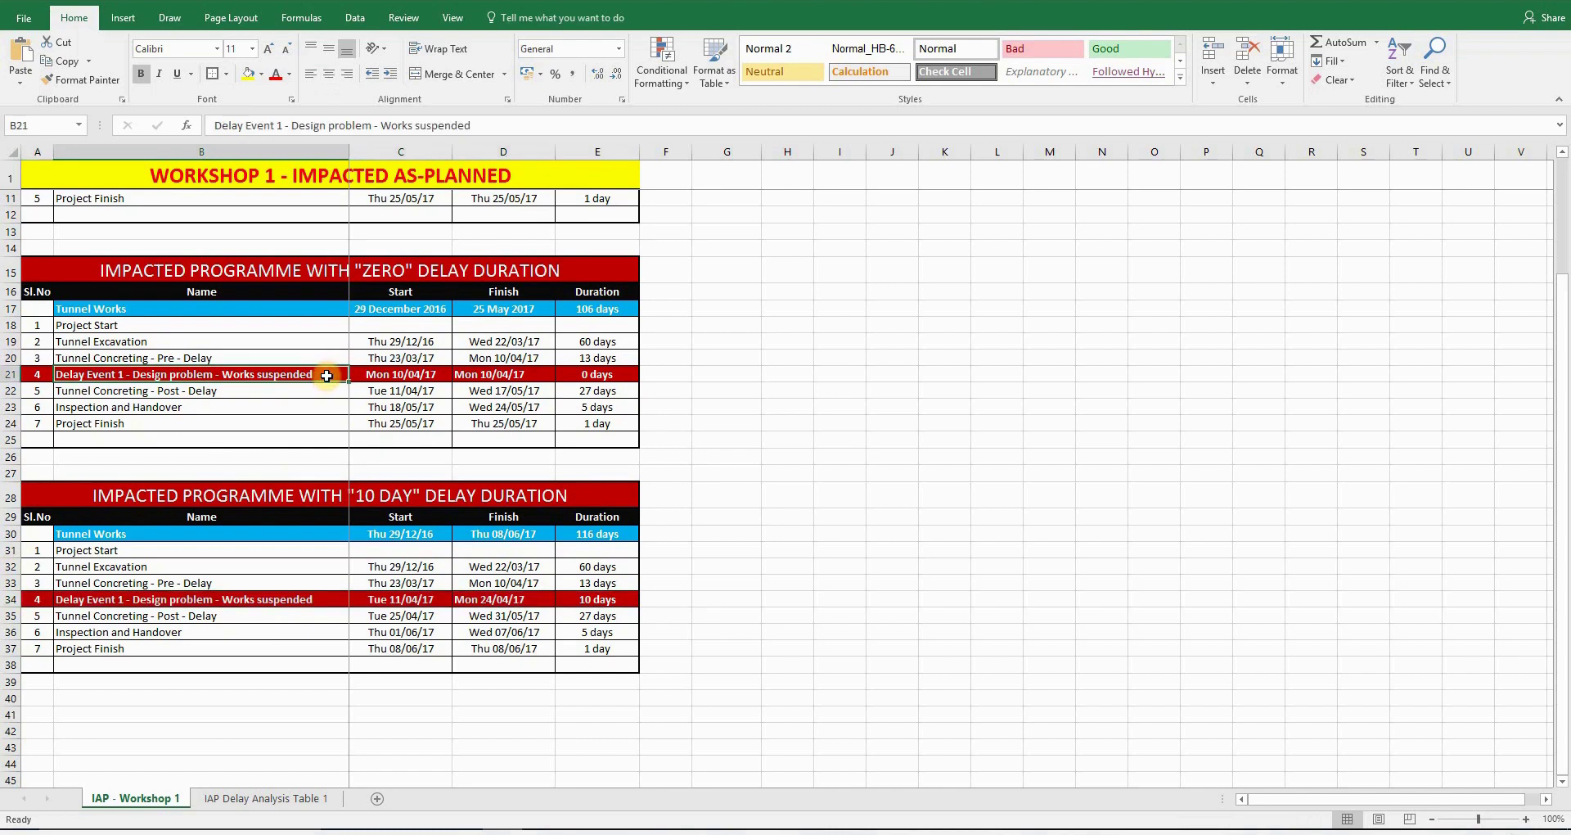
left_click(608, 374)
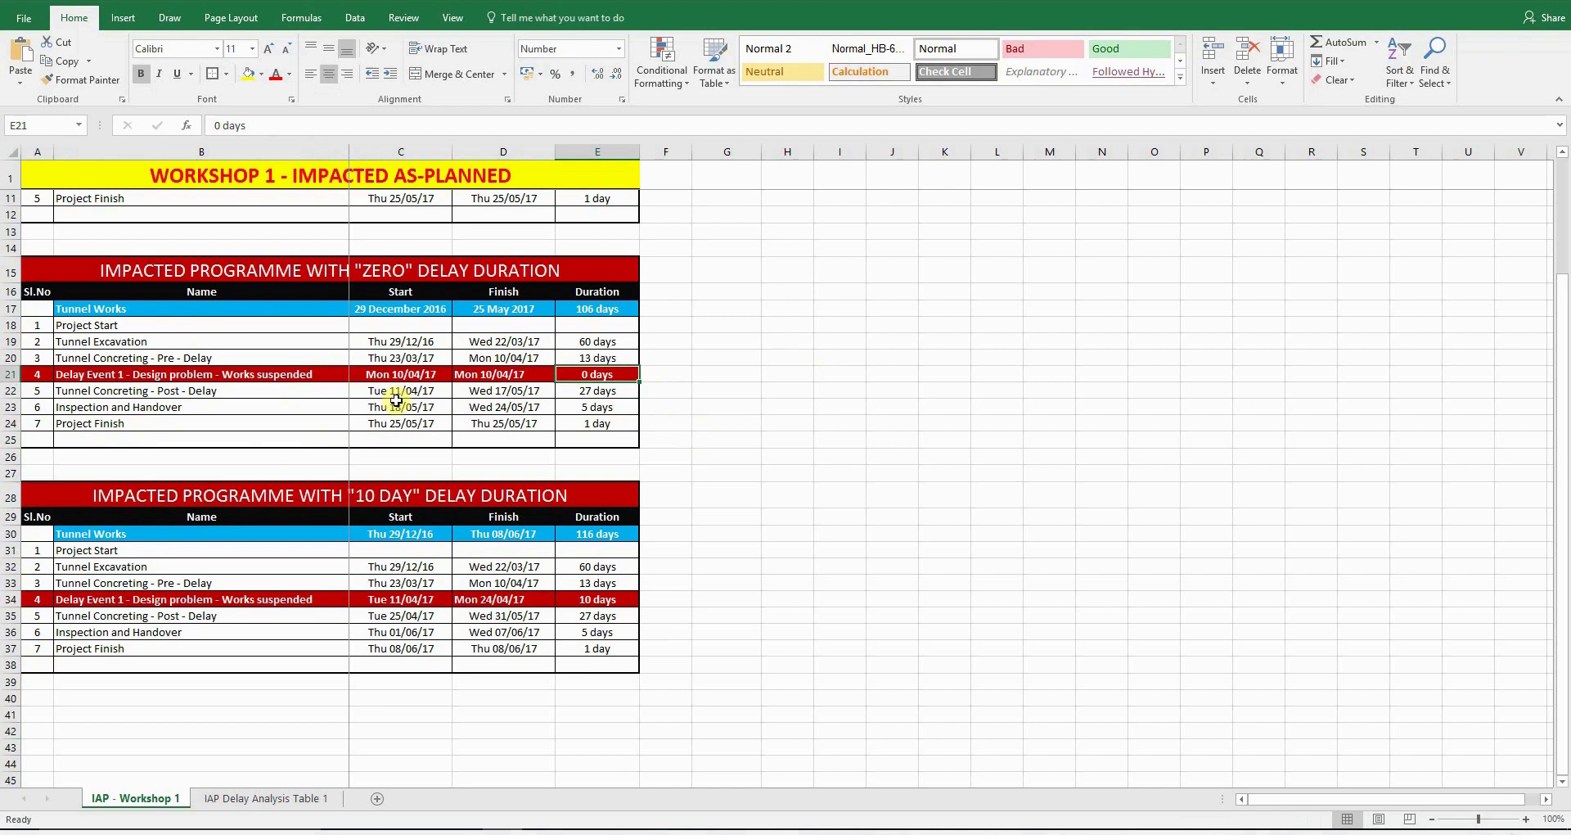
scroll(396, 399, "up", 3)
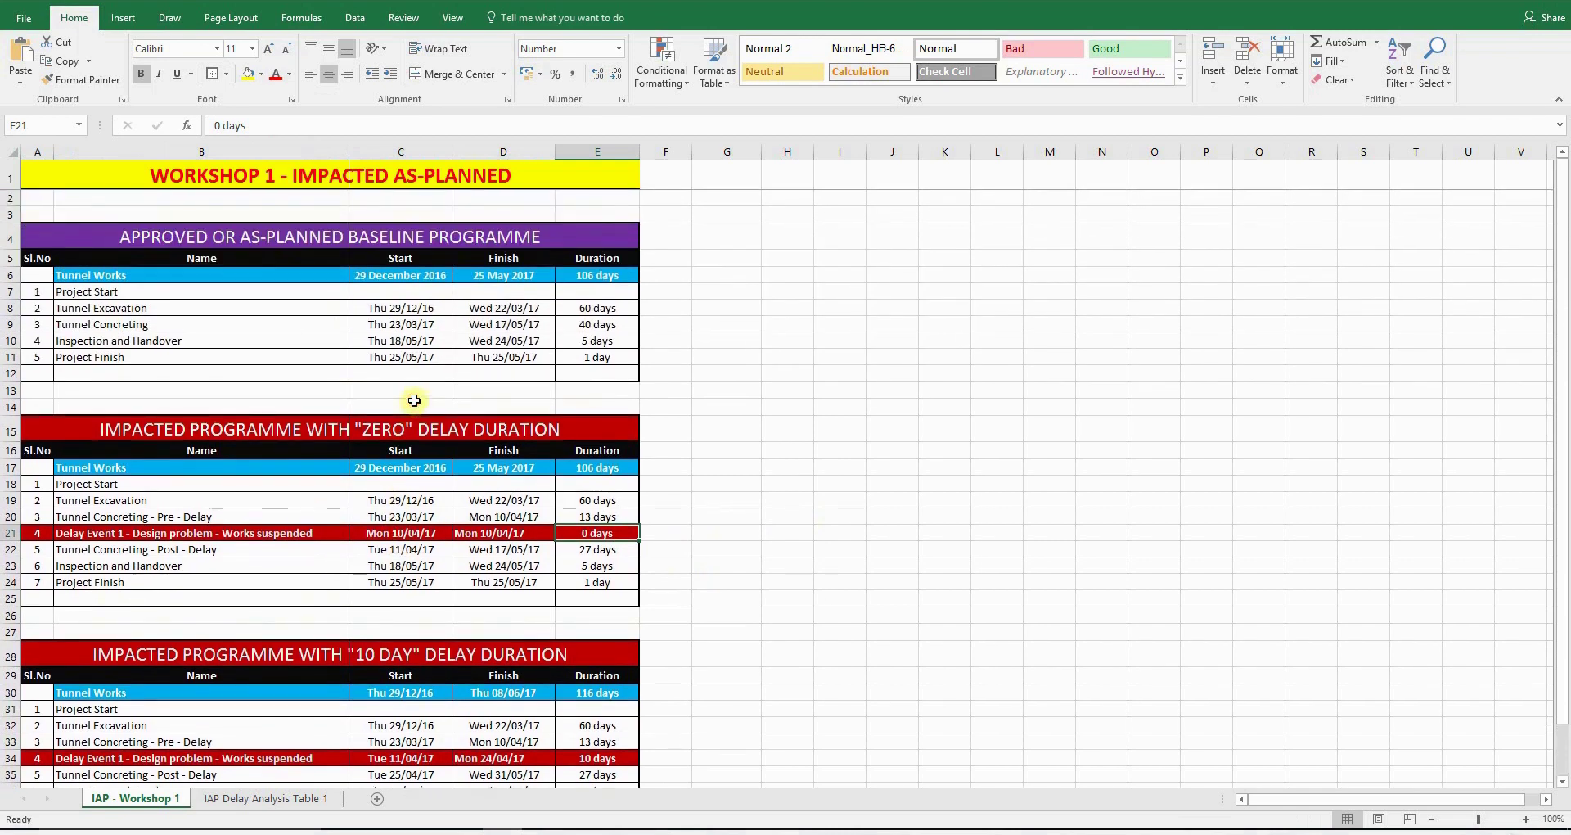
left_click(395, 279)
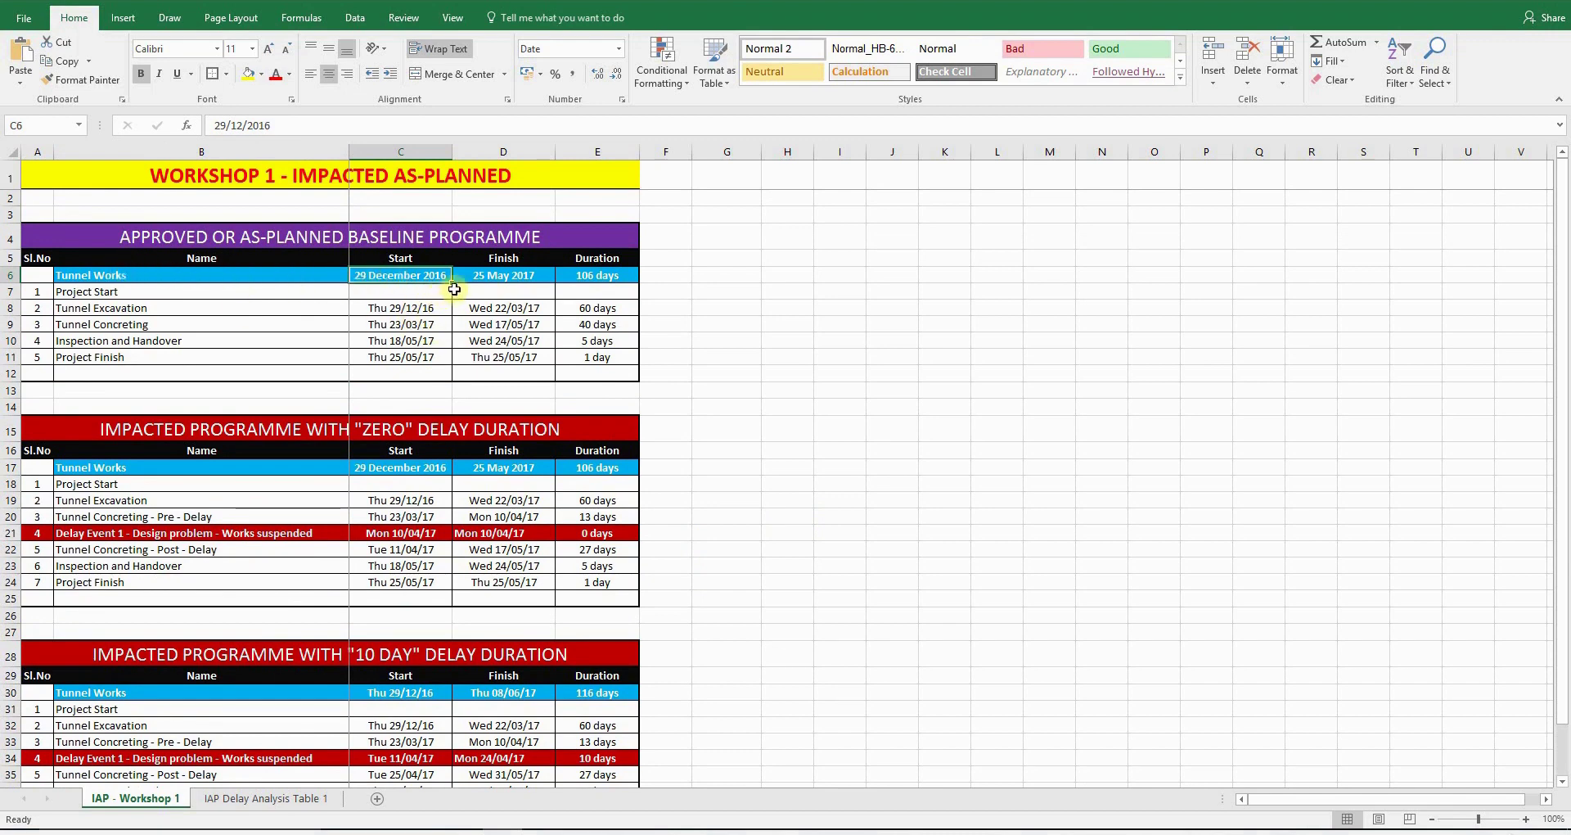
left_click(505, 276)
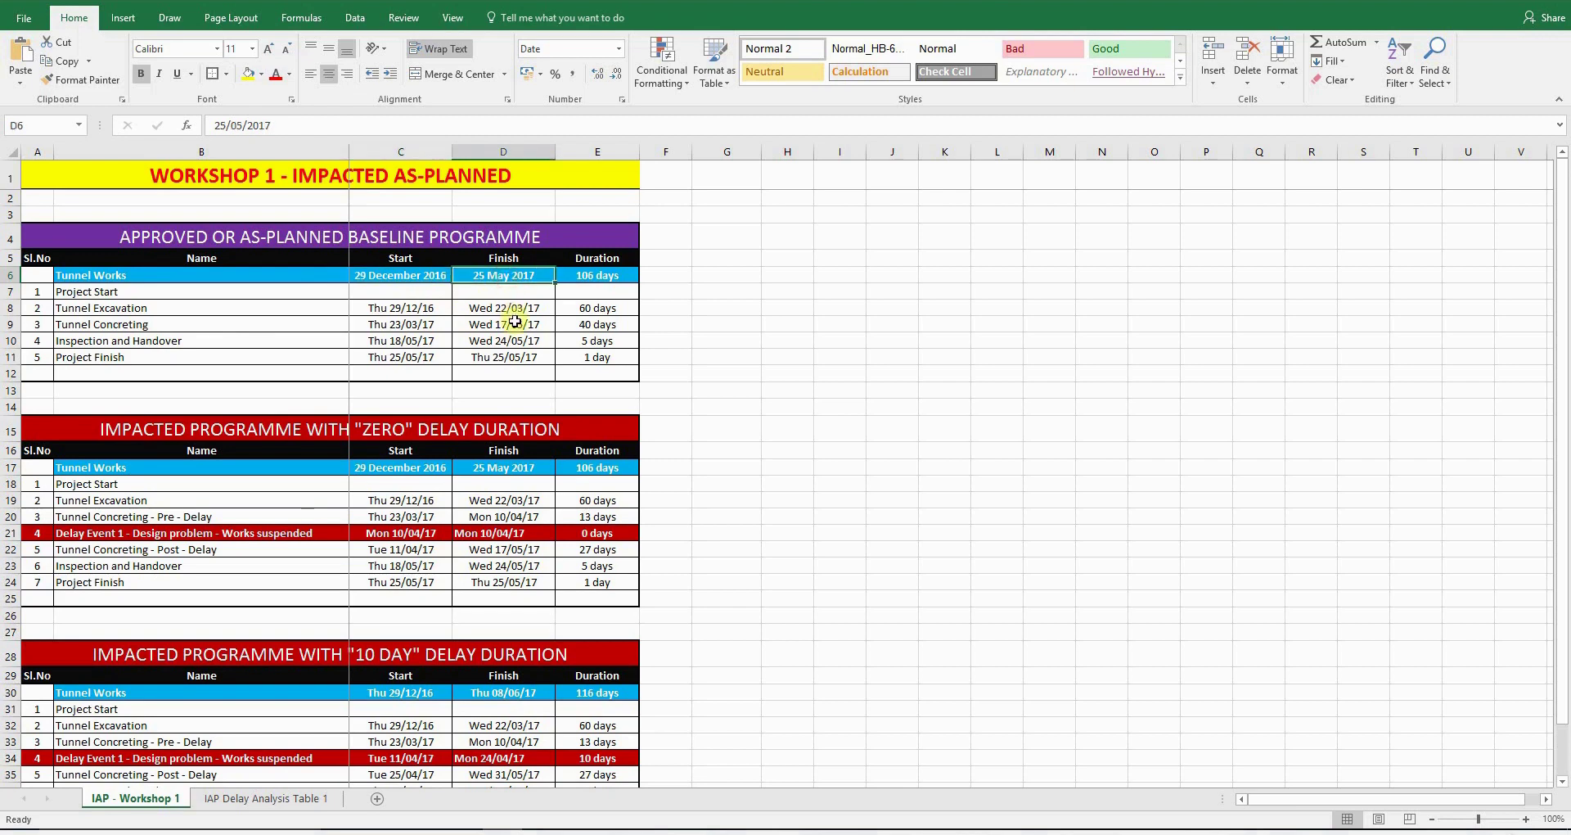
left_click(604, 275)
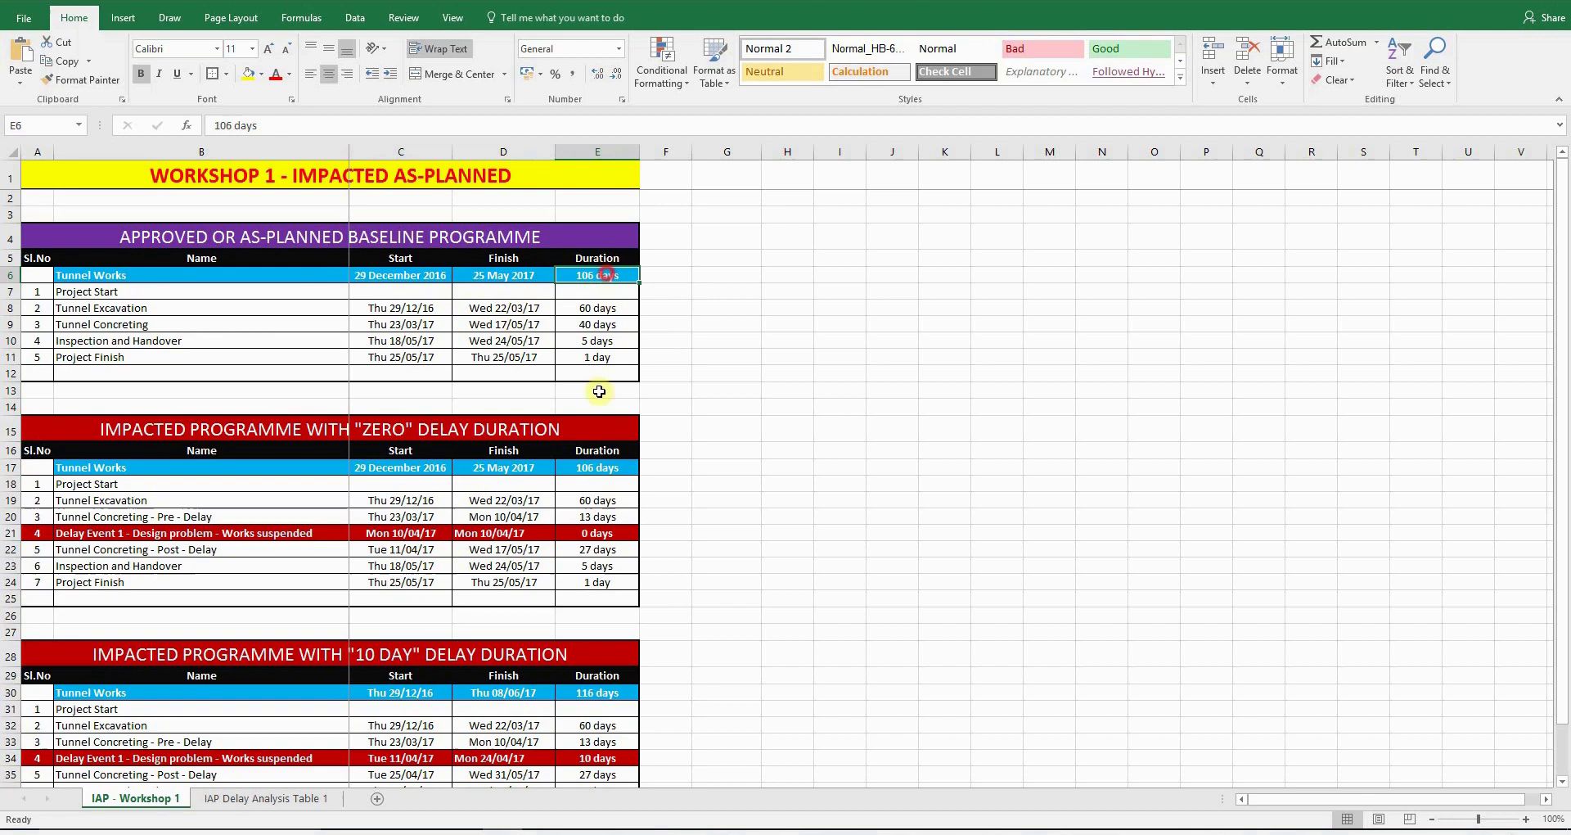
left_click(96, 537)
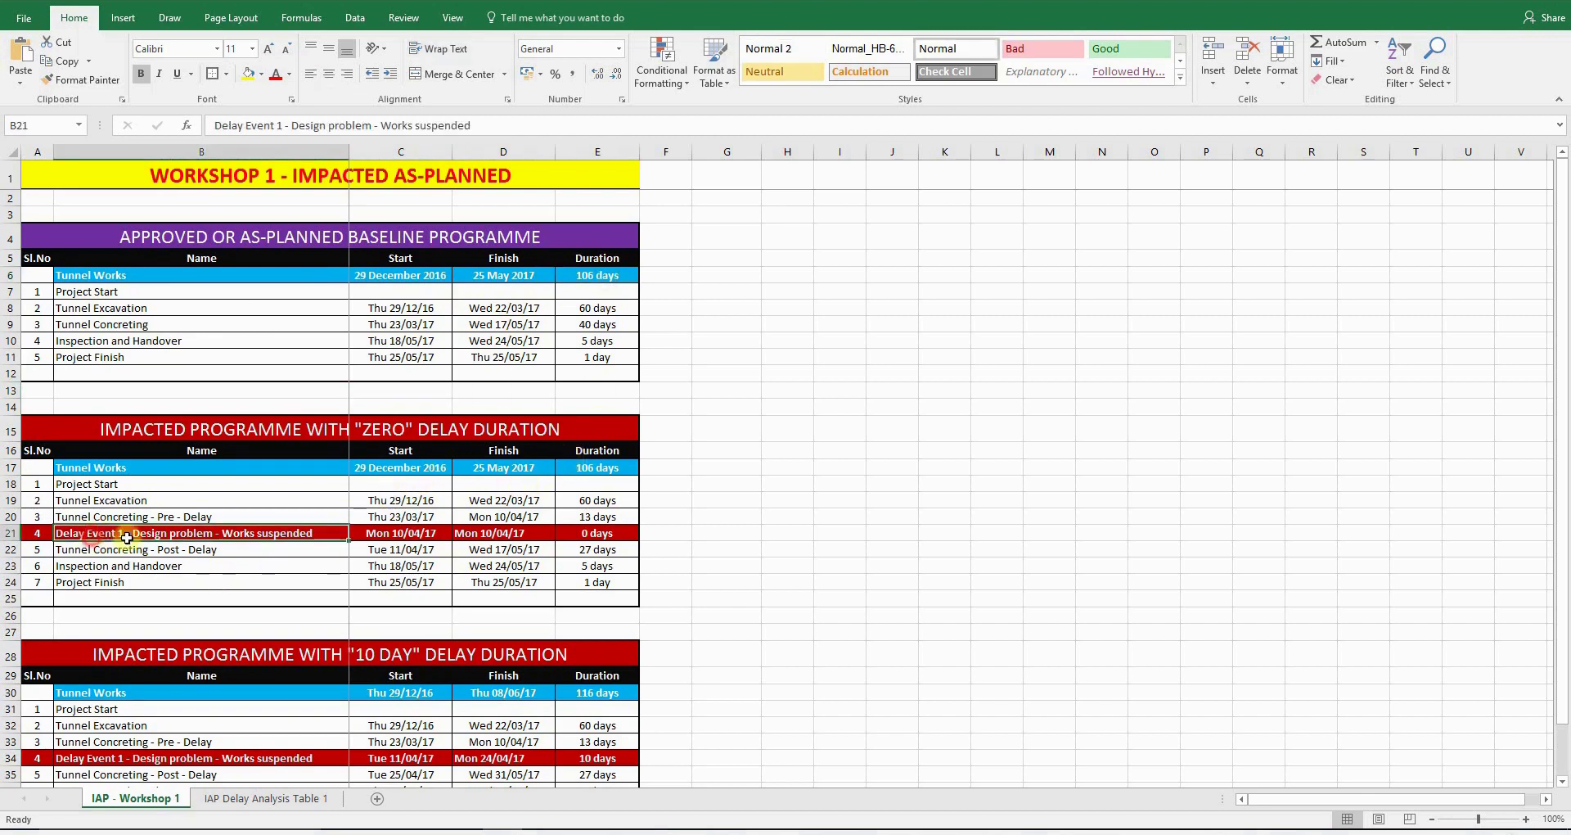
left_click(595, 532)
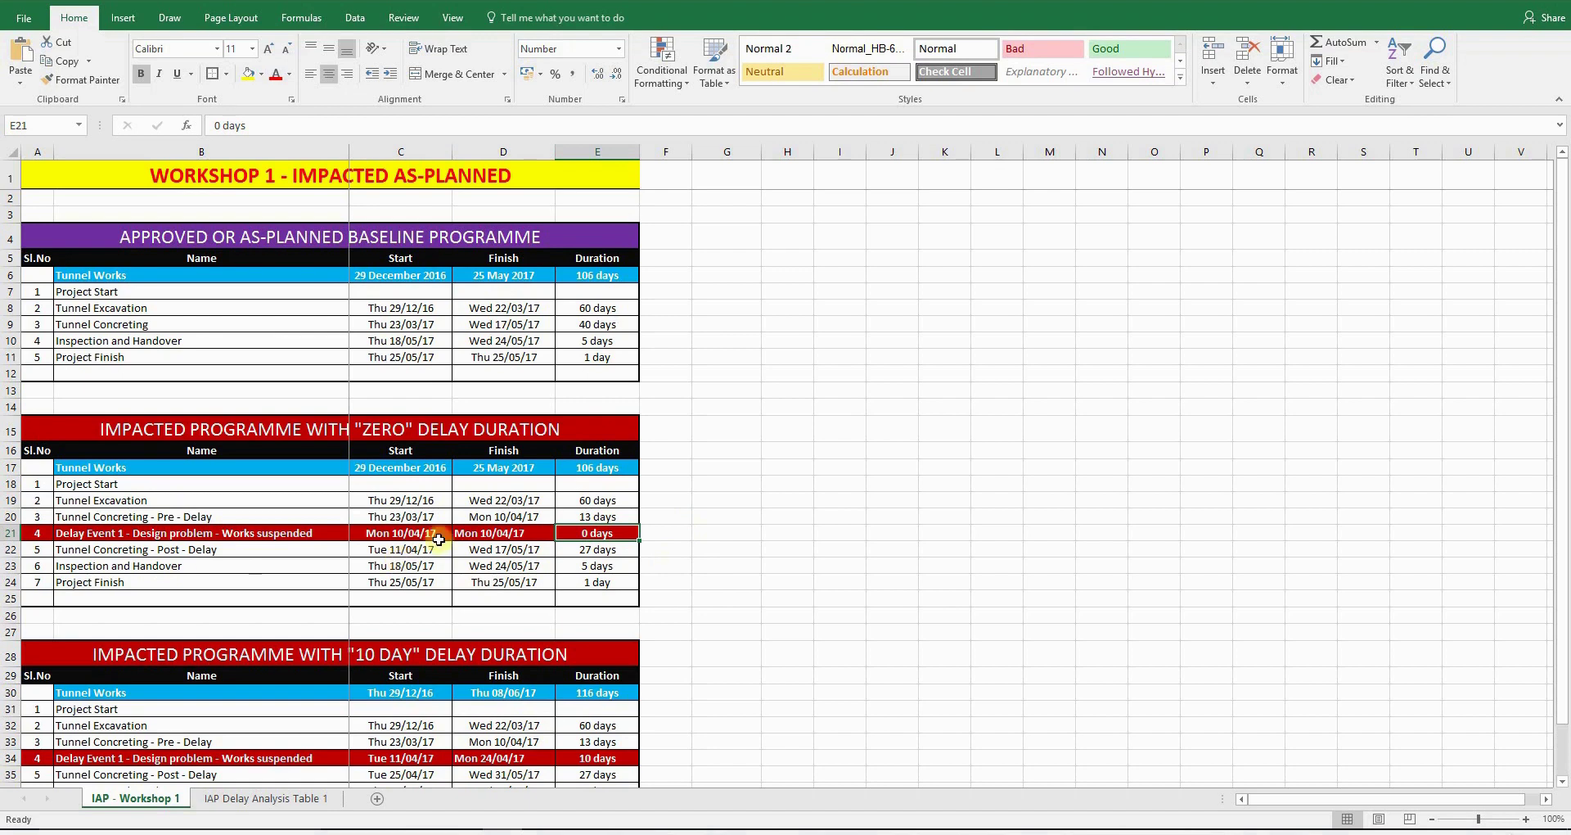
left_click(564, 467)
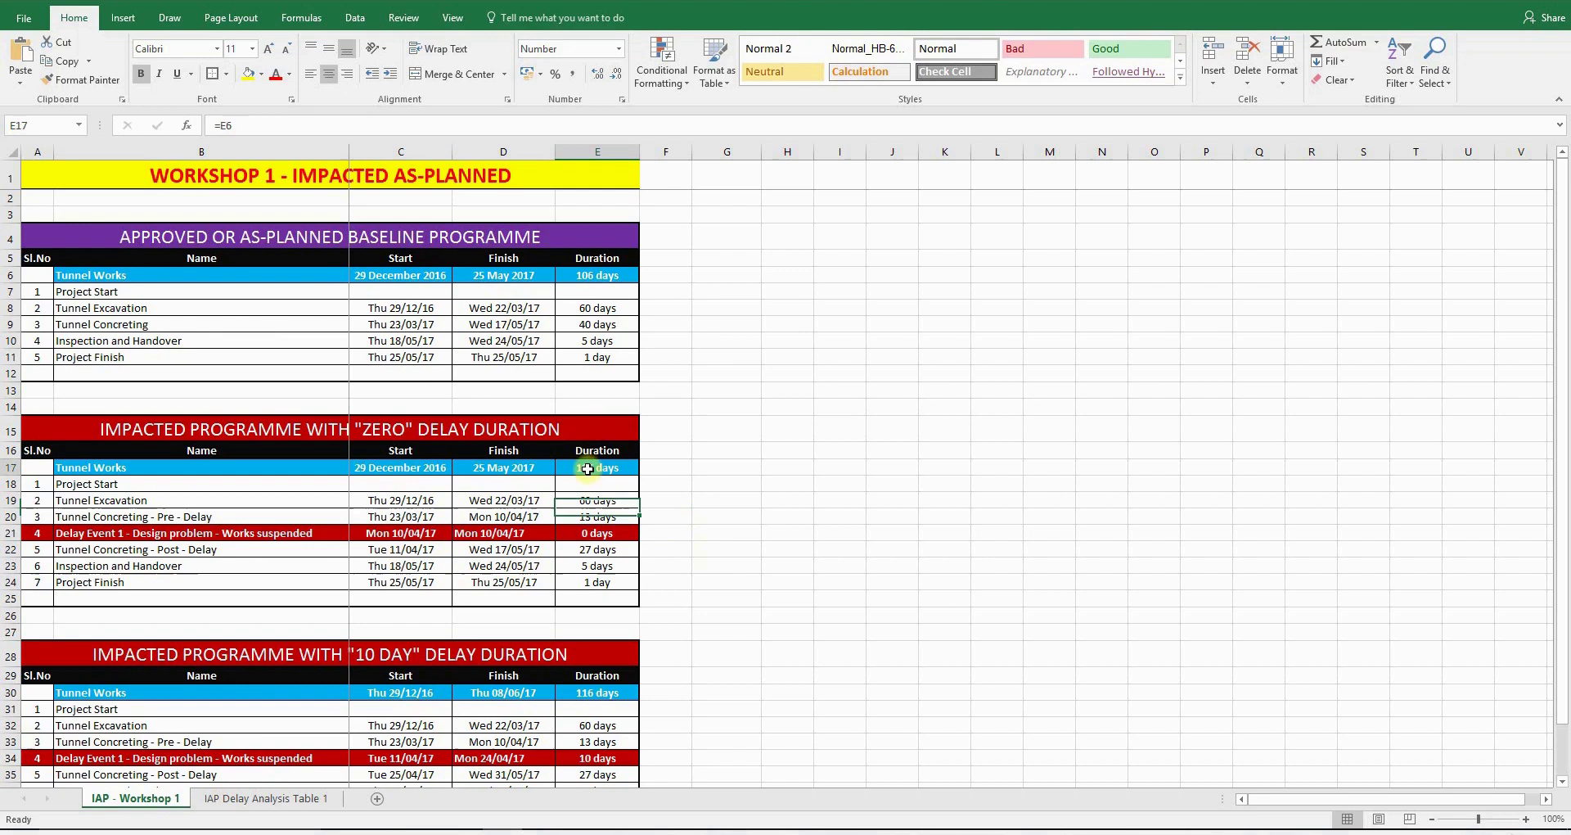
left_click(391, 455)
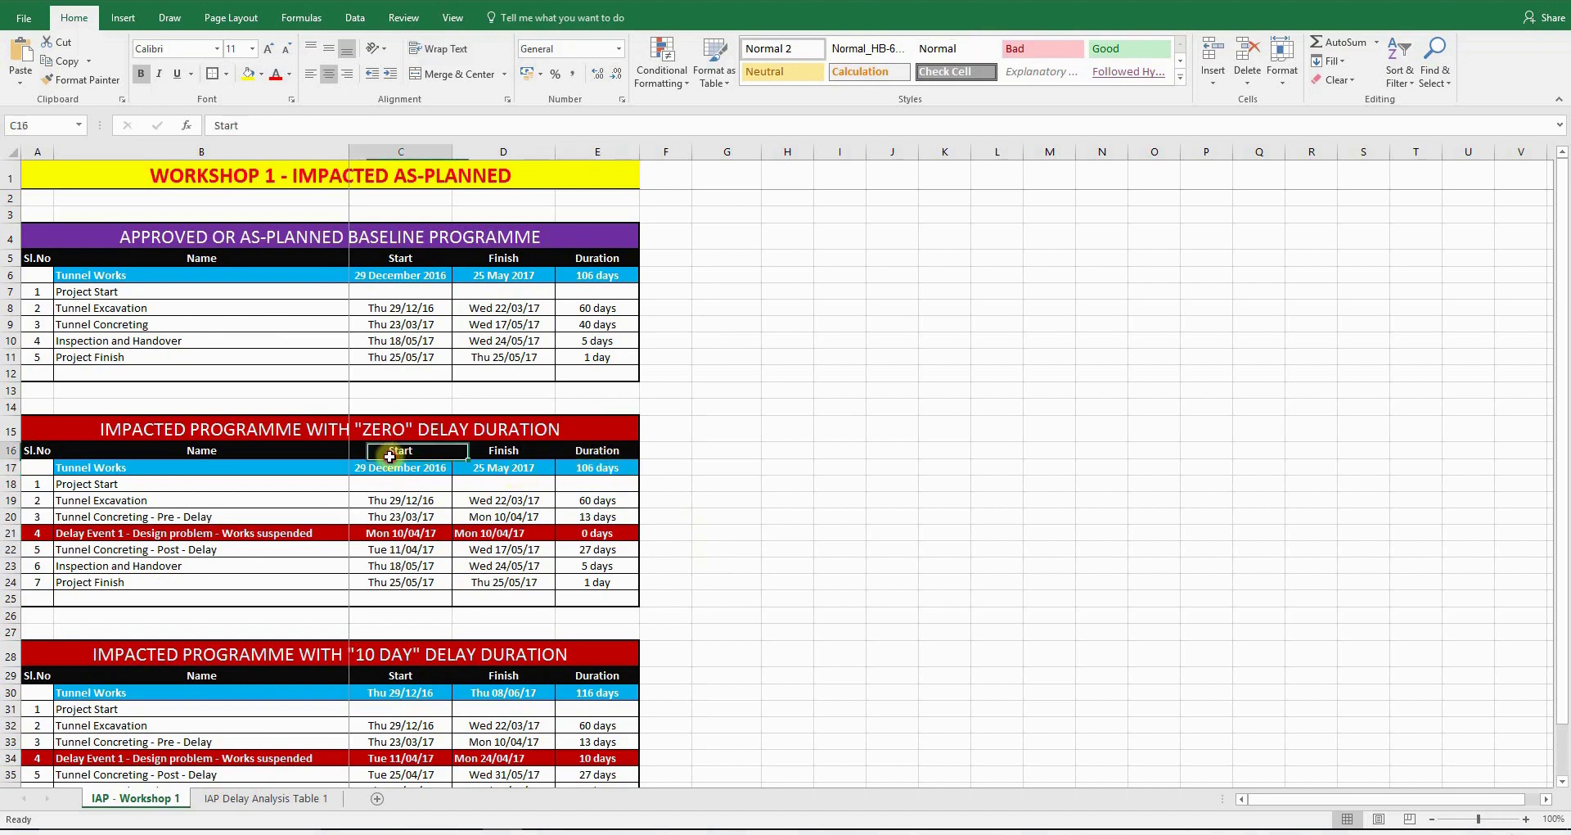
left_click(499, 480)
left_click(594, 469)
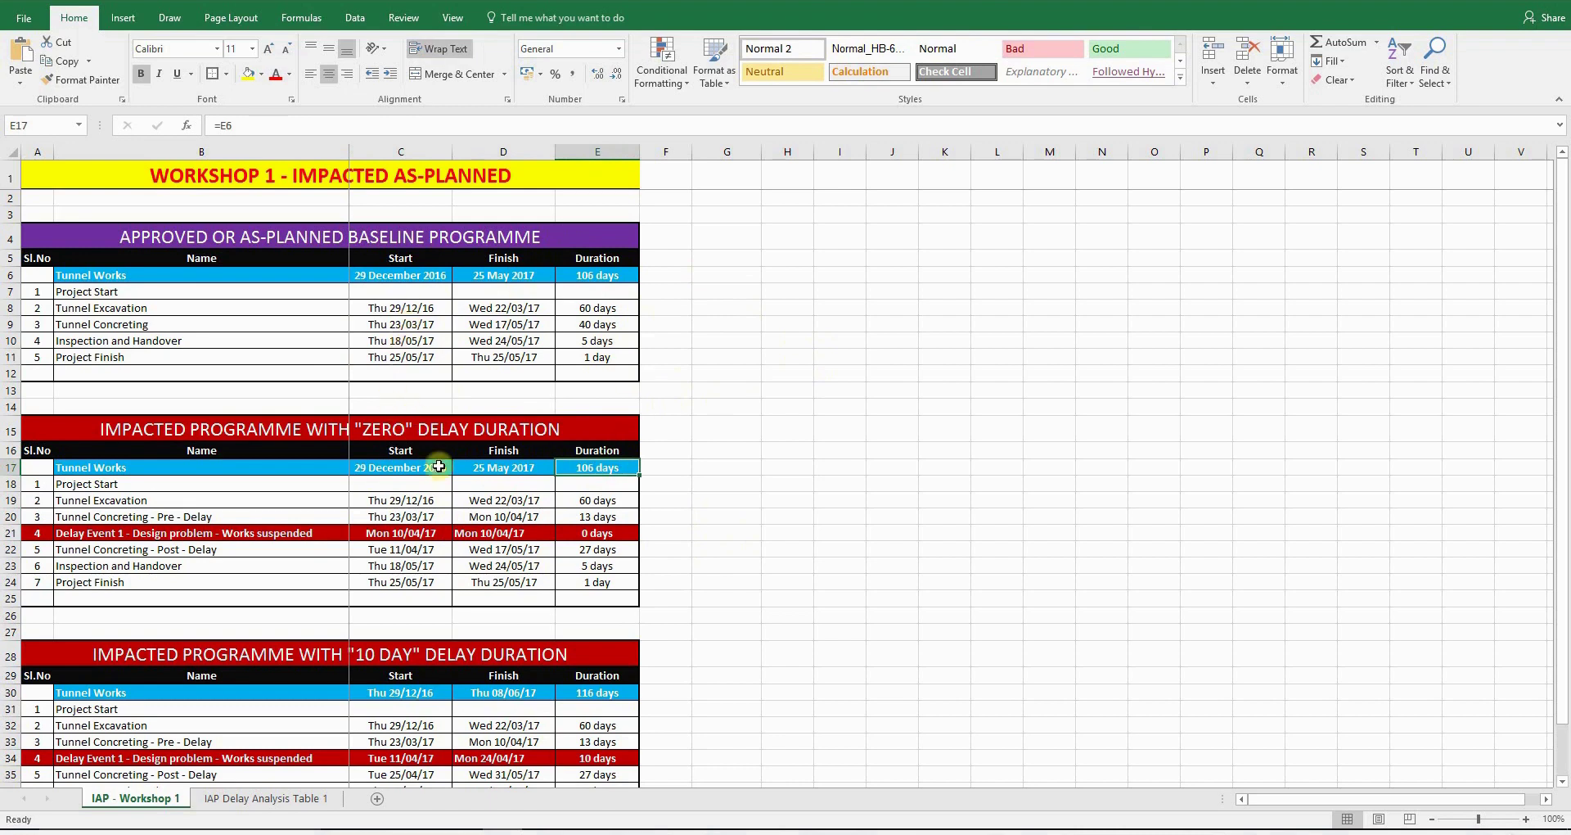
scroll(451, 496, "down", 1)
scroll(451, 497, "up", 1)
scroll(572, 674, "down", 1)
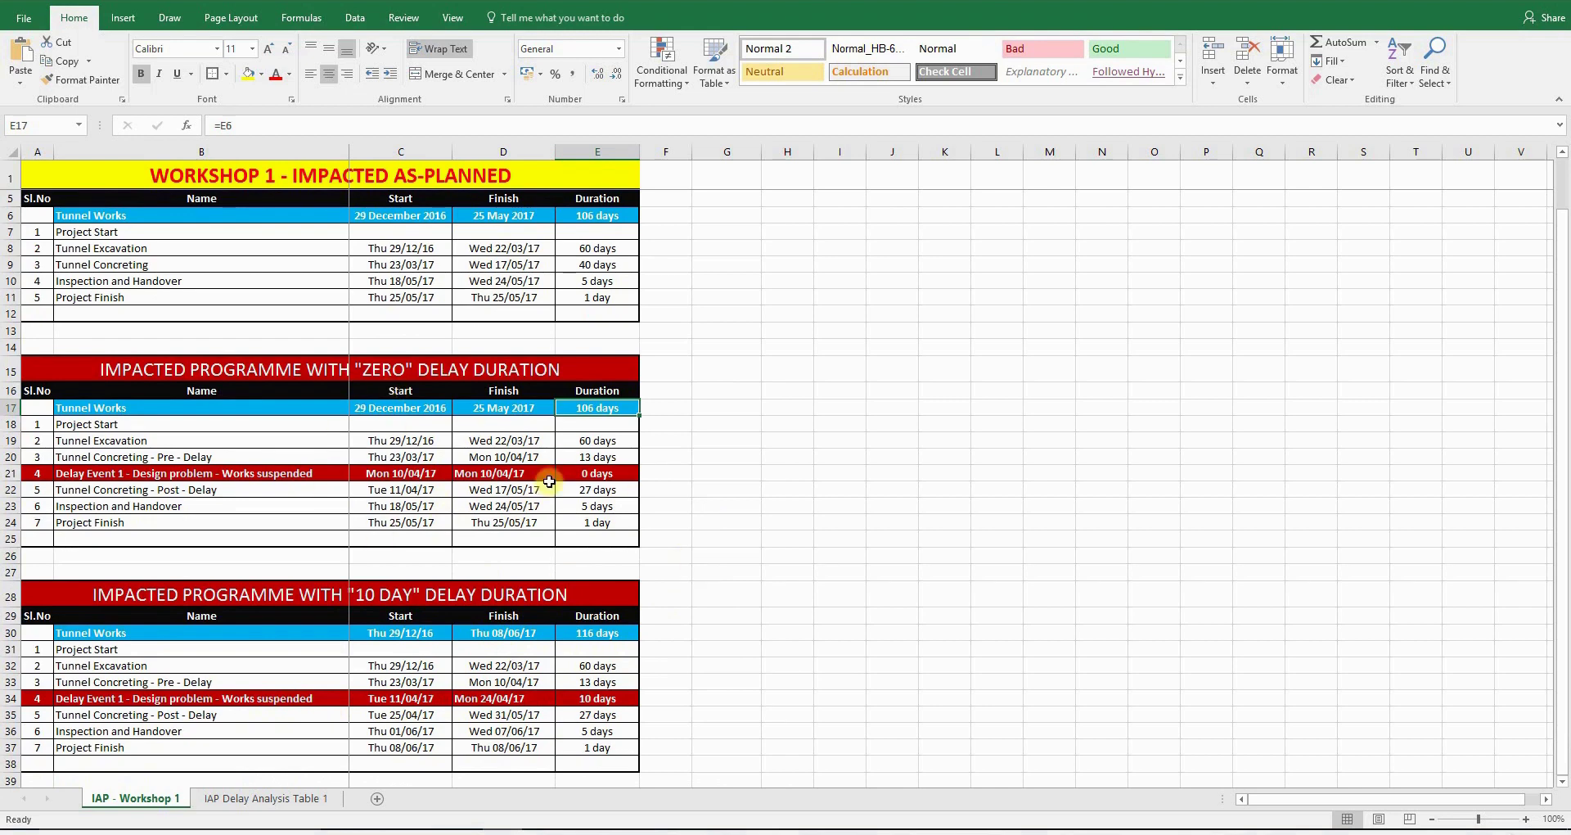
left_click(621, 472)
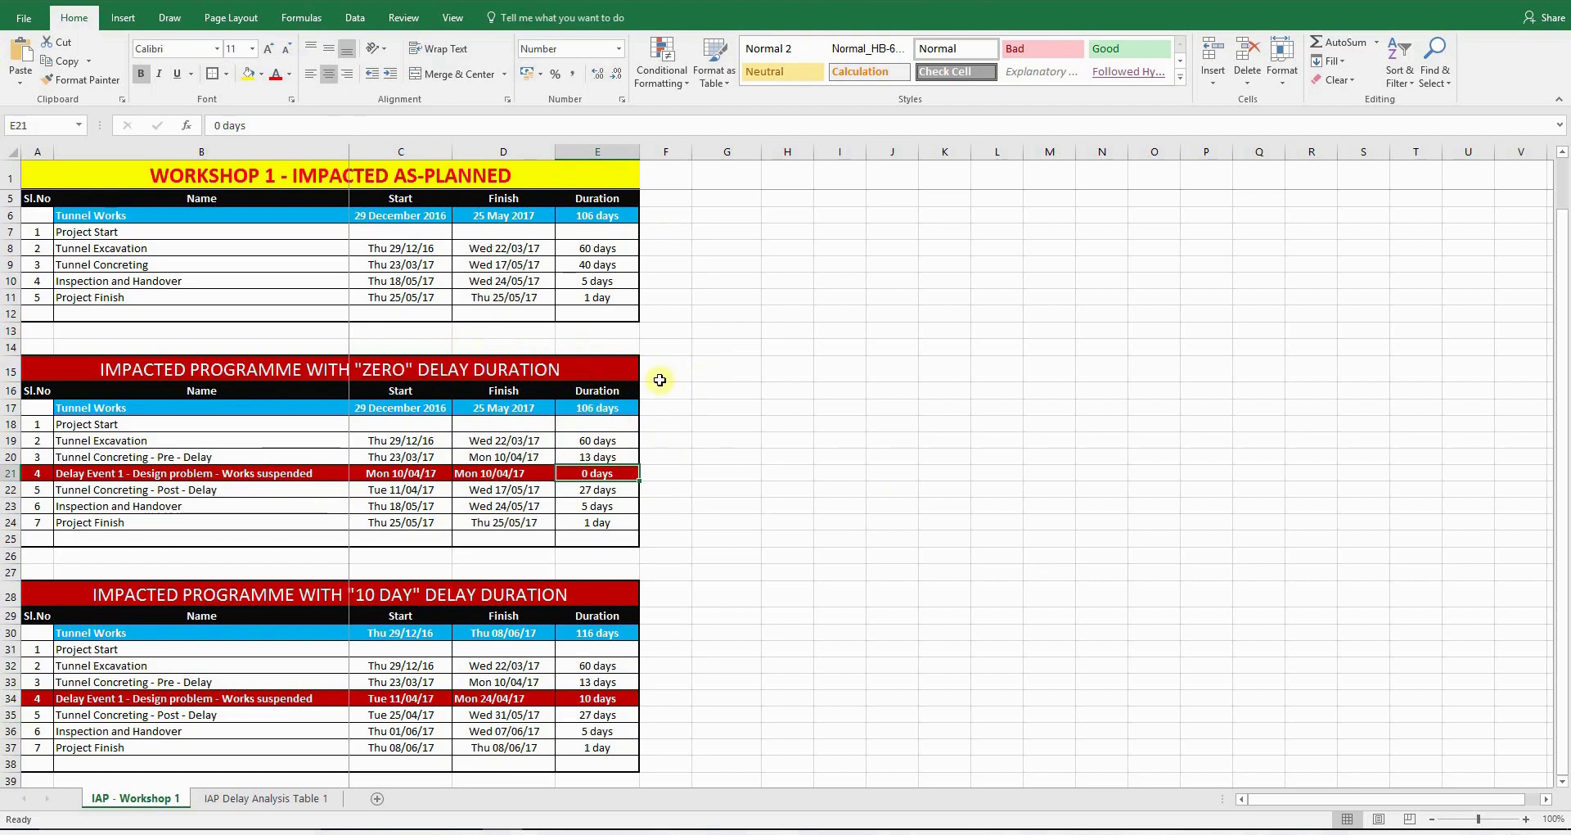
scroll(660, 380, "up", 1)
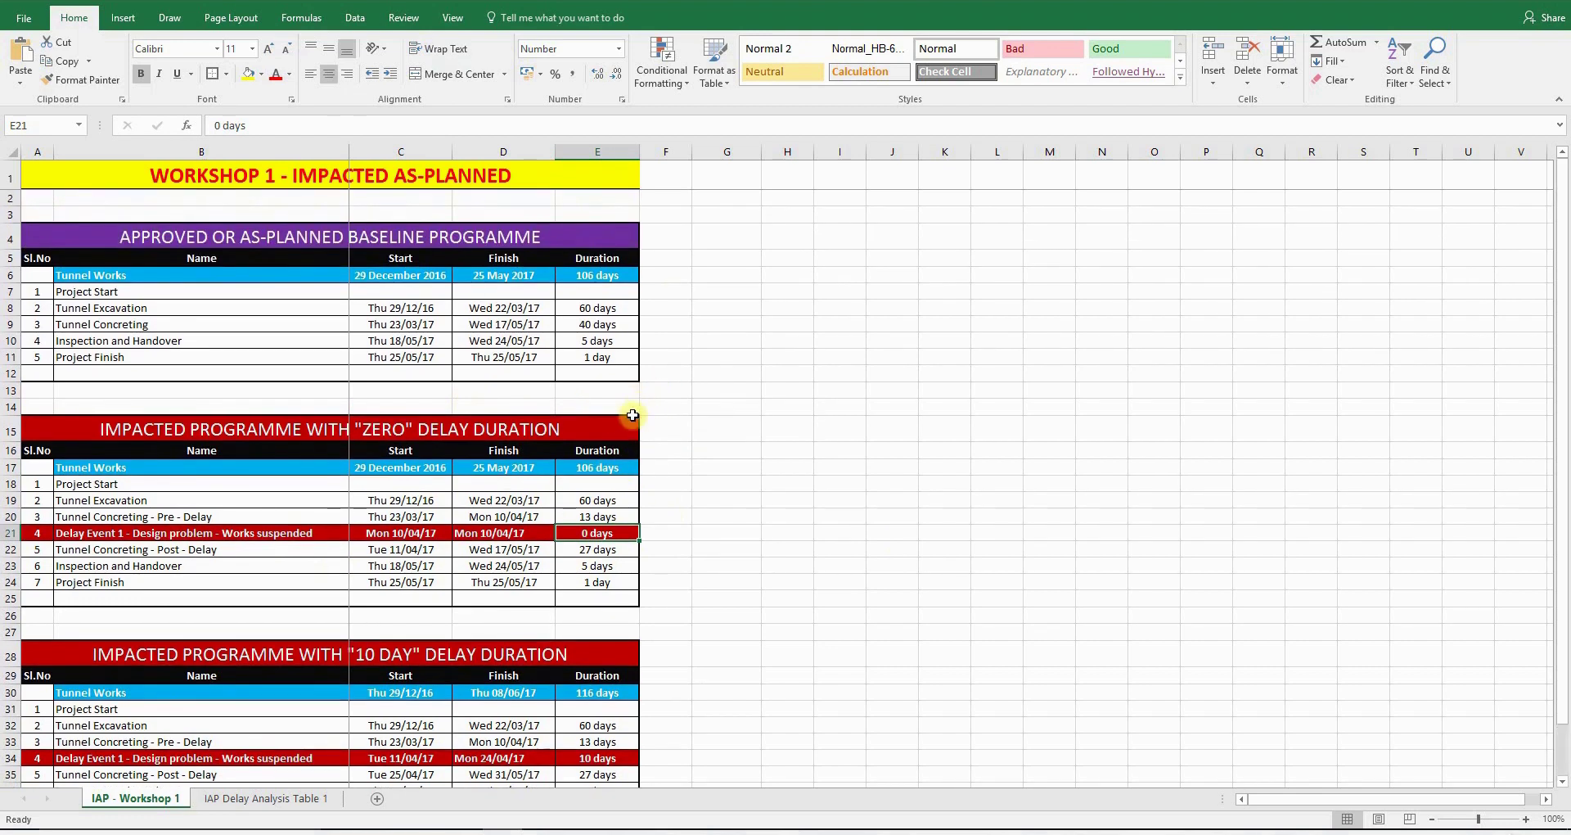
scroll(544, 491, "down", 1)
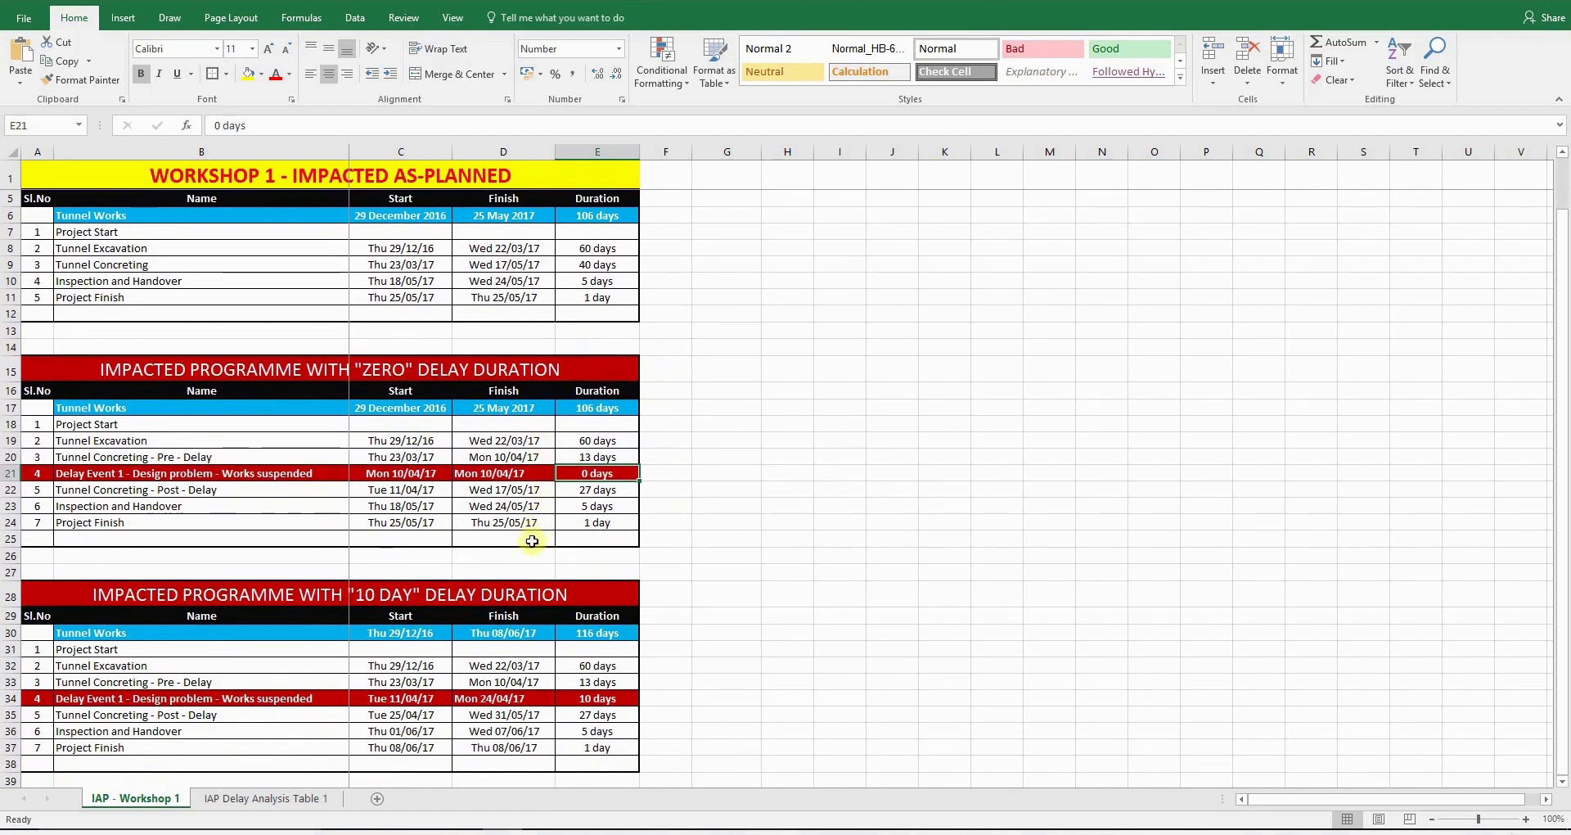
scroll(537, 533, "down", 1)
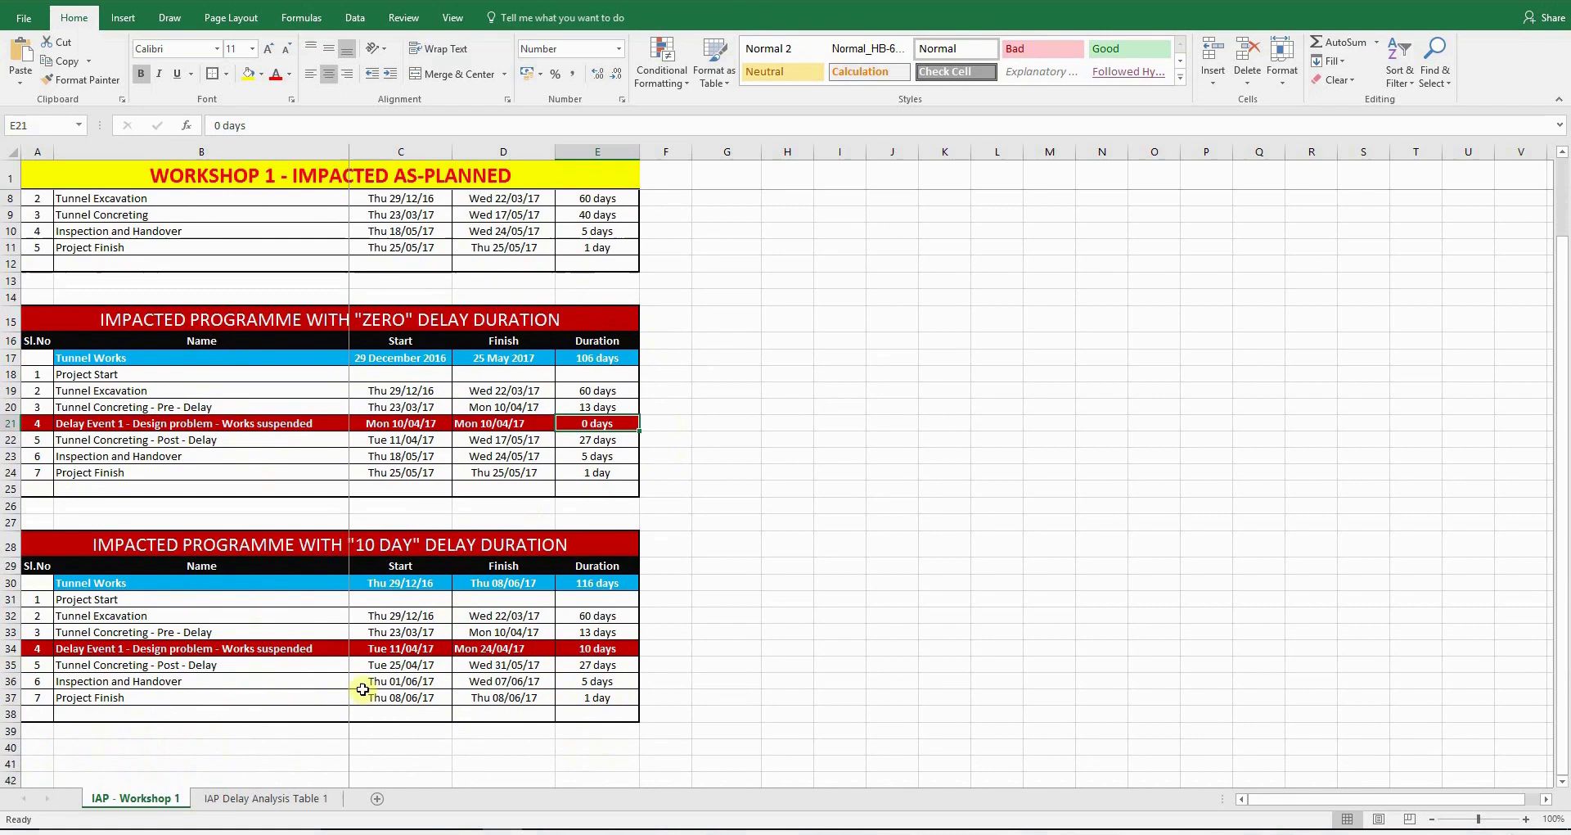
left_click(606, 647)
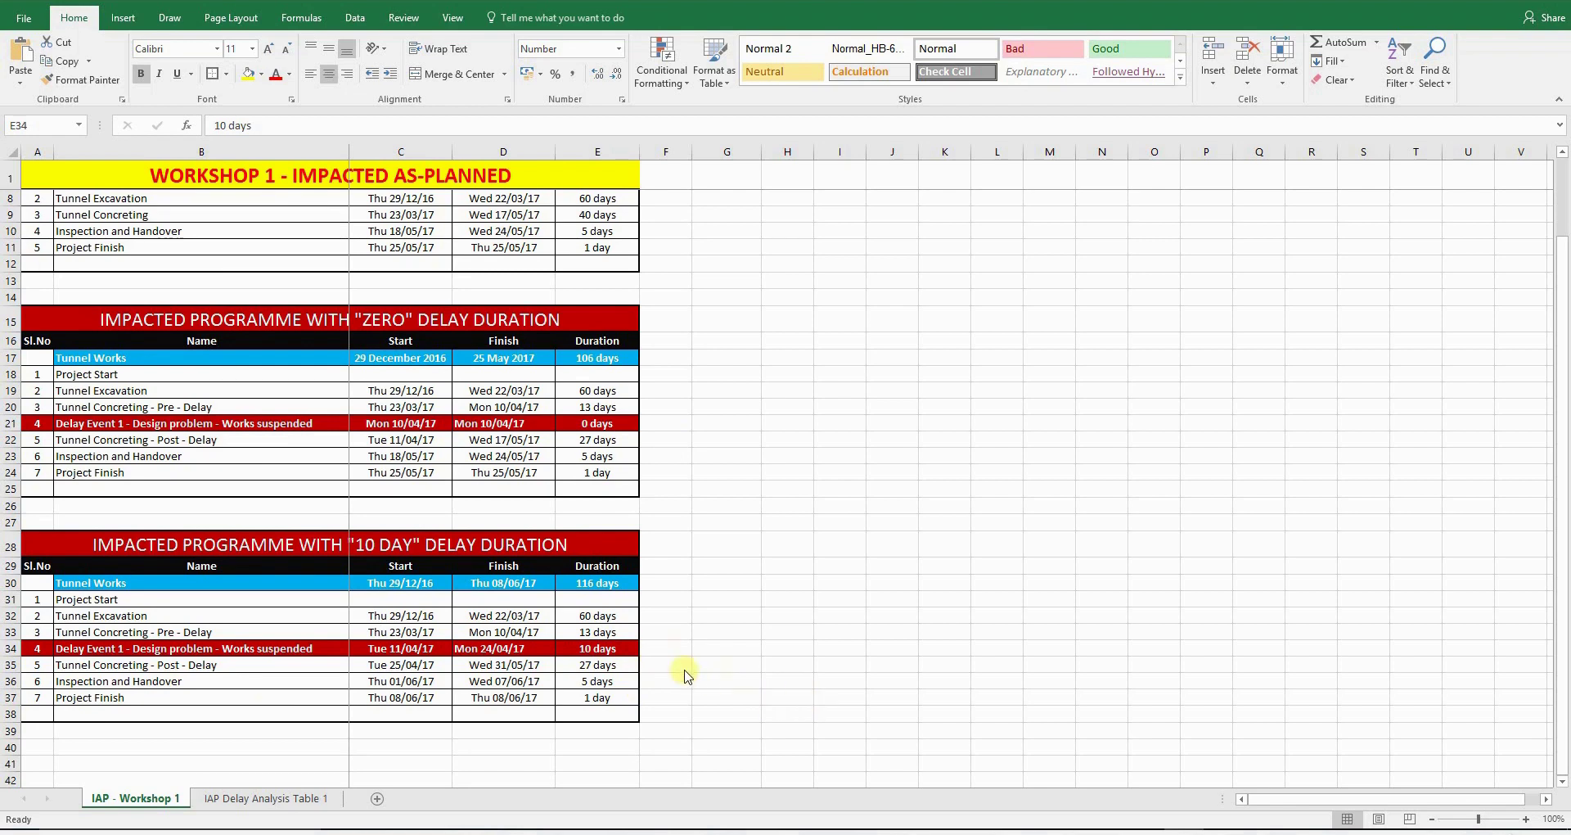
left_click(615, 650)
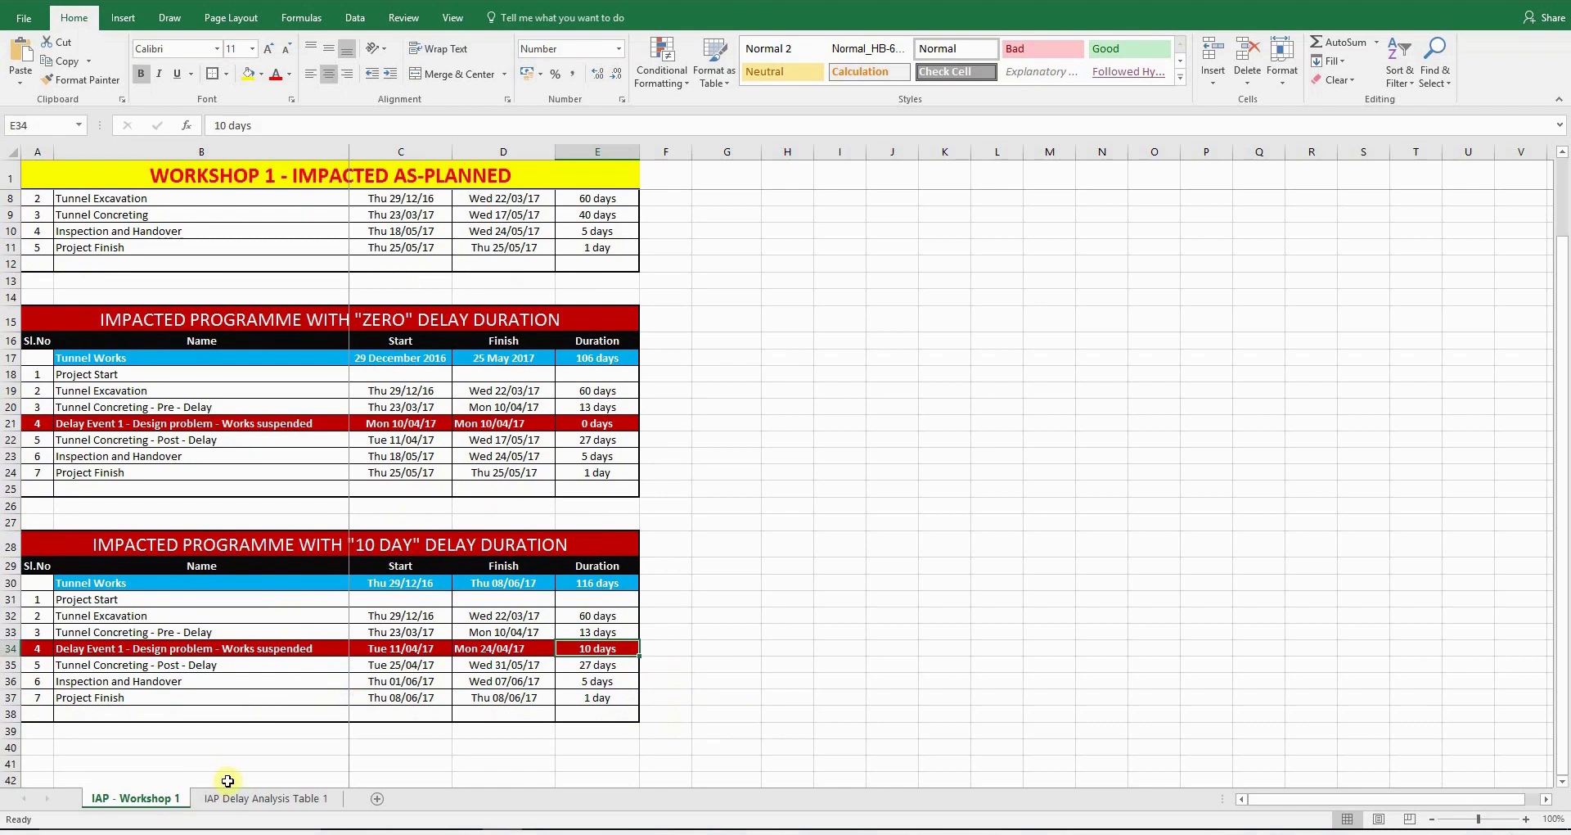
Open the IAP Delay Analysis Table 1 sheet.
left_click(254, 800)
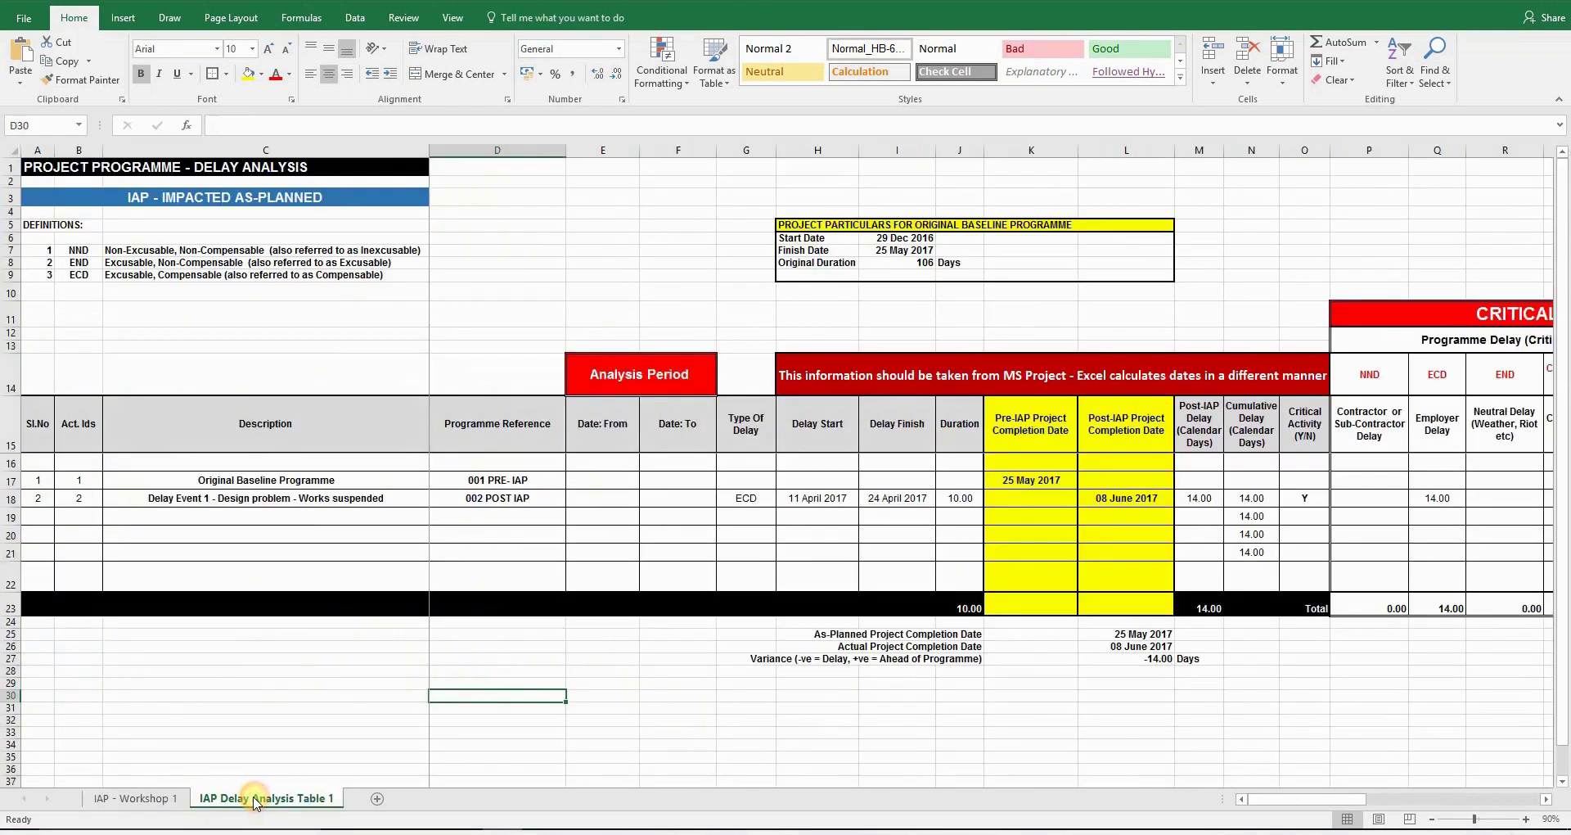
left_click(422, 644)
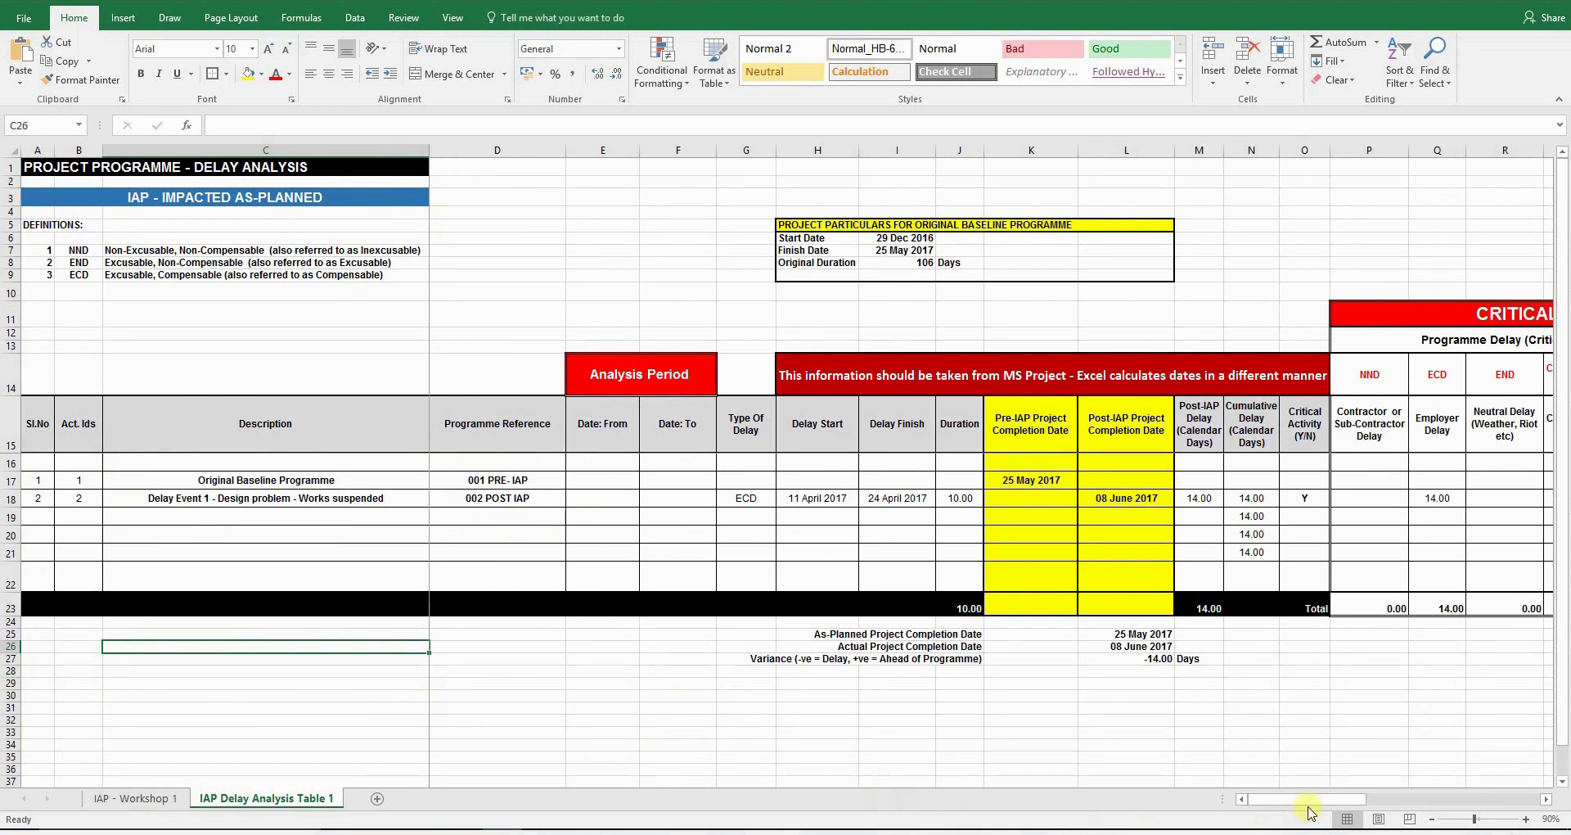
mouse_move(1328, 802)
left_mouse_down()
mouse_move(1473, 819)
mouse_move(1330, 806)
left_mouse_up()
left_click(275, 305)
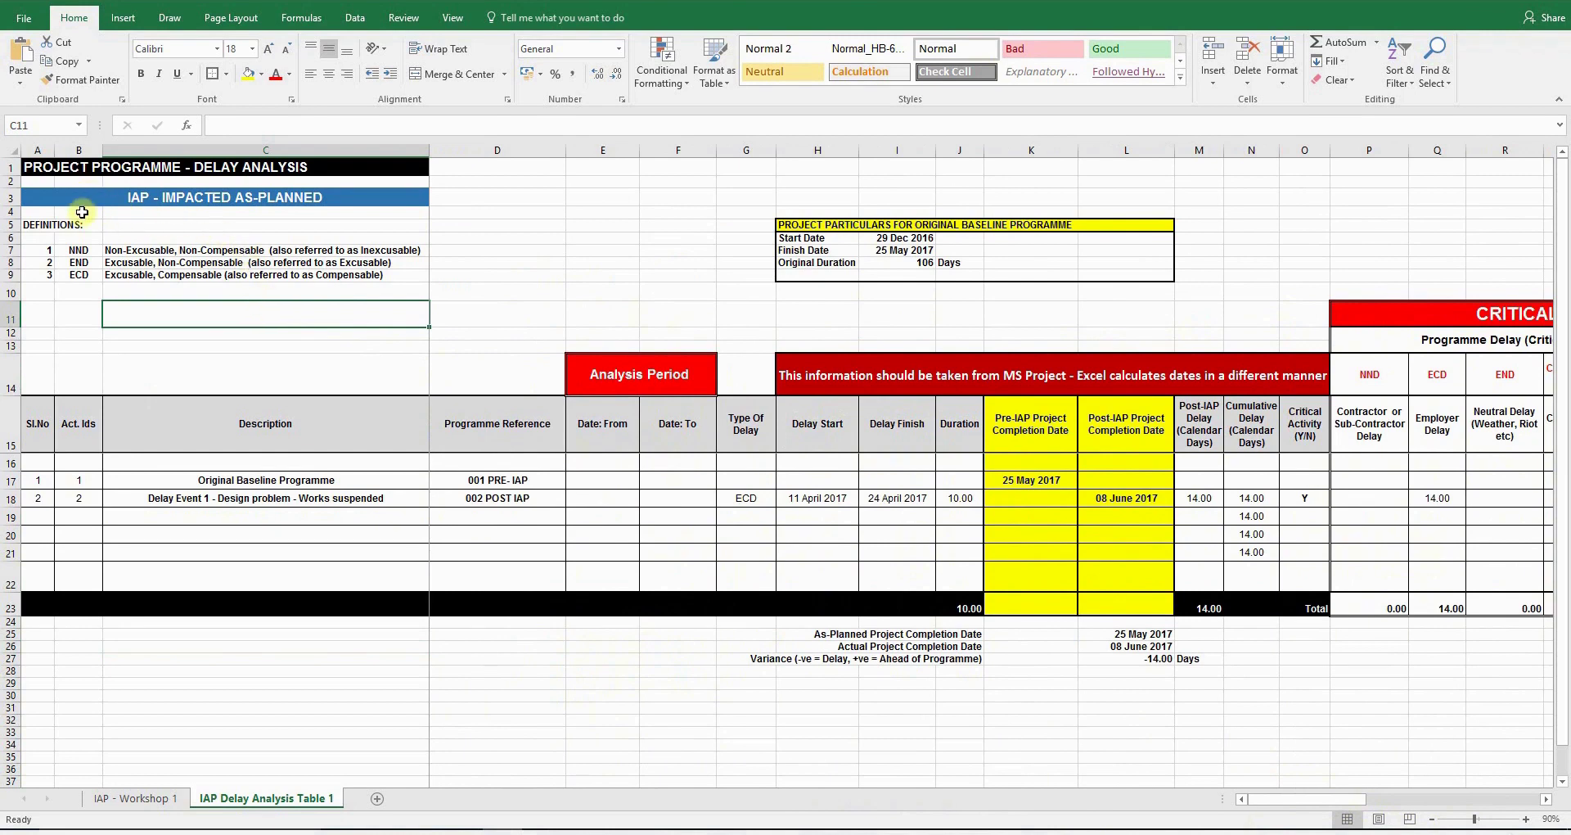
Review the NND, END and ECD delay definitions under the DEFINITIONS heading.
left_click(27, 222)
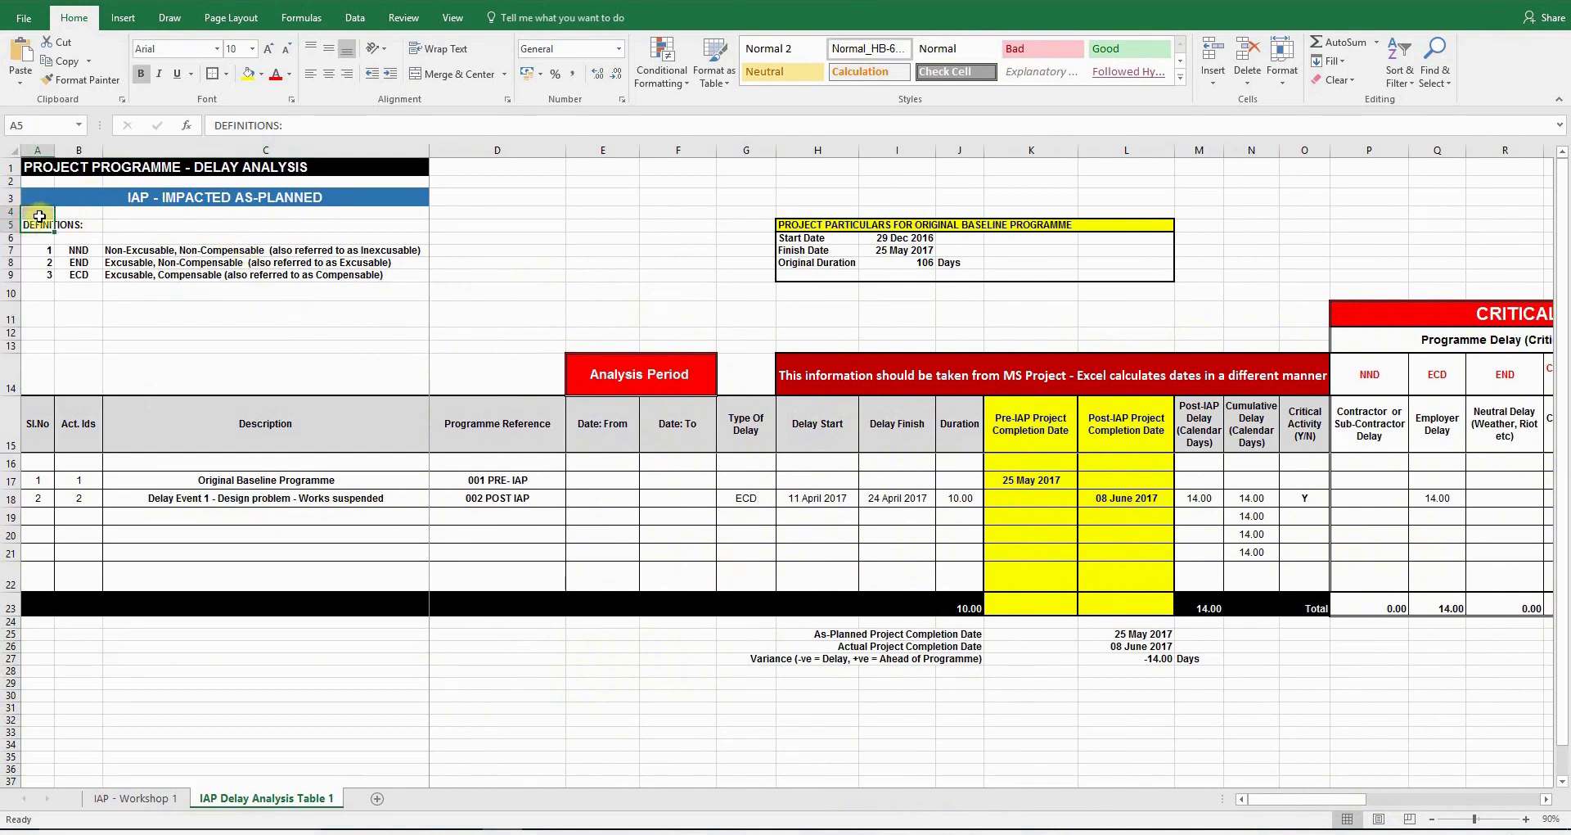
left_click(81, 250)
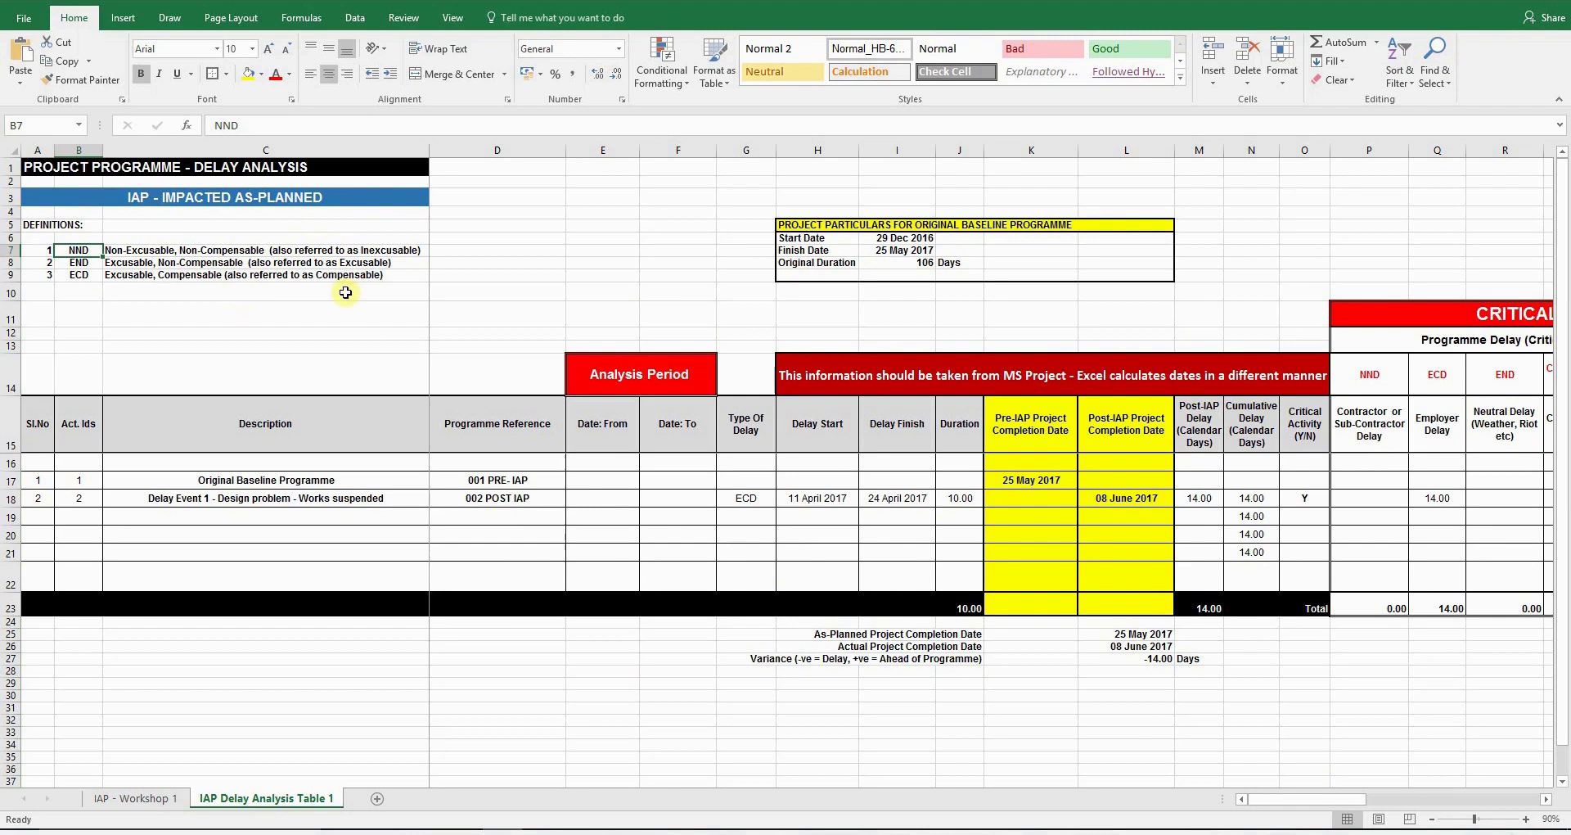
left_click(82, 263)
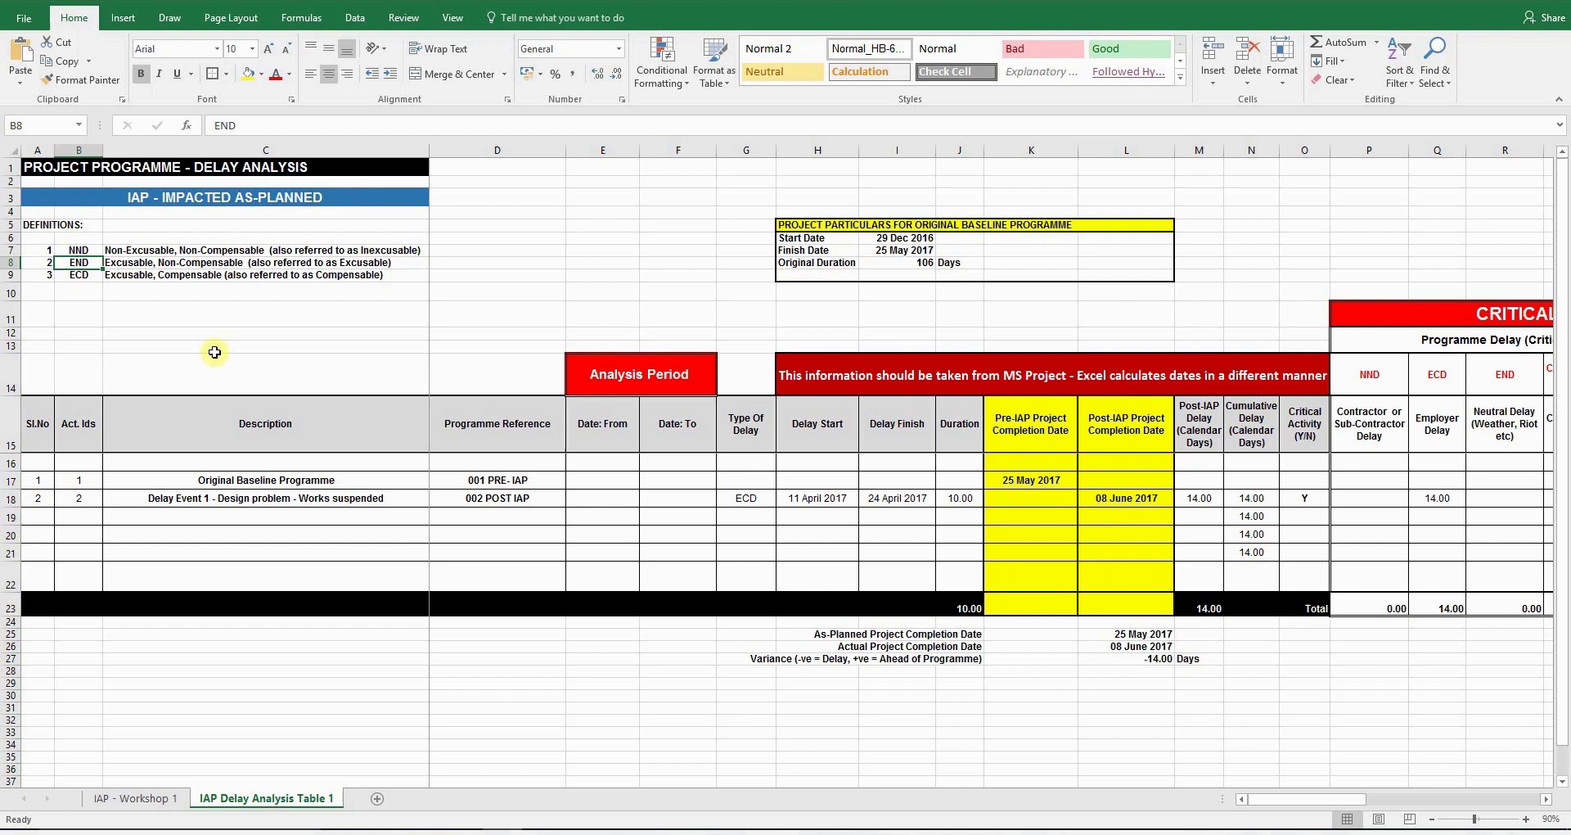
left_click(88, 276)
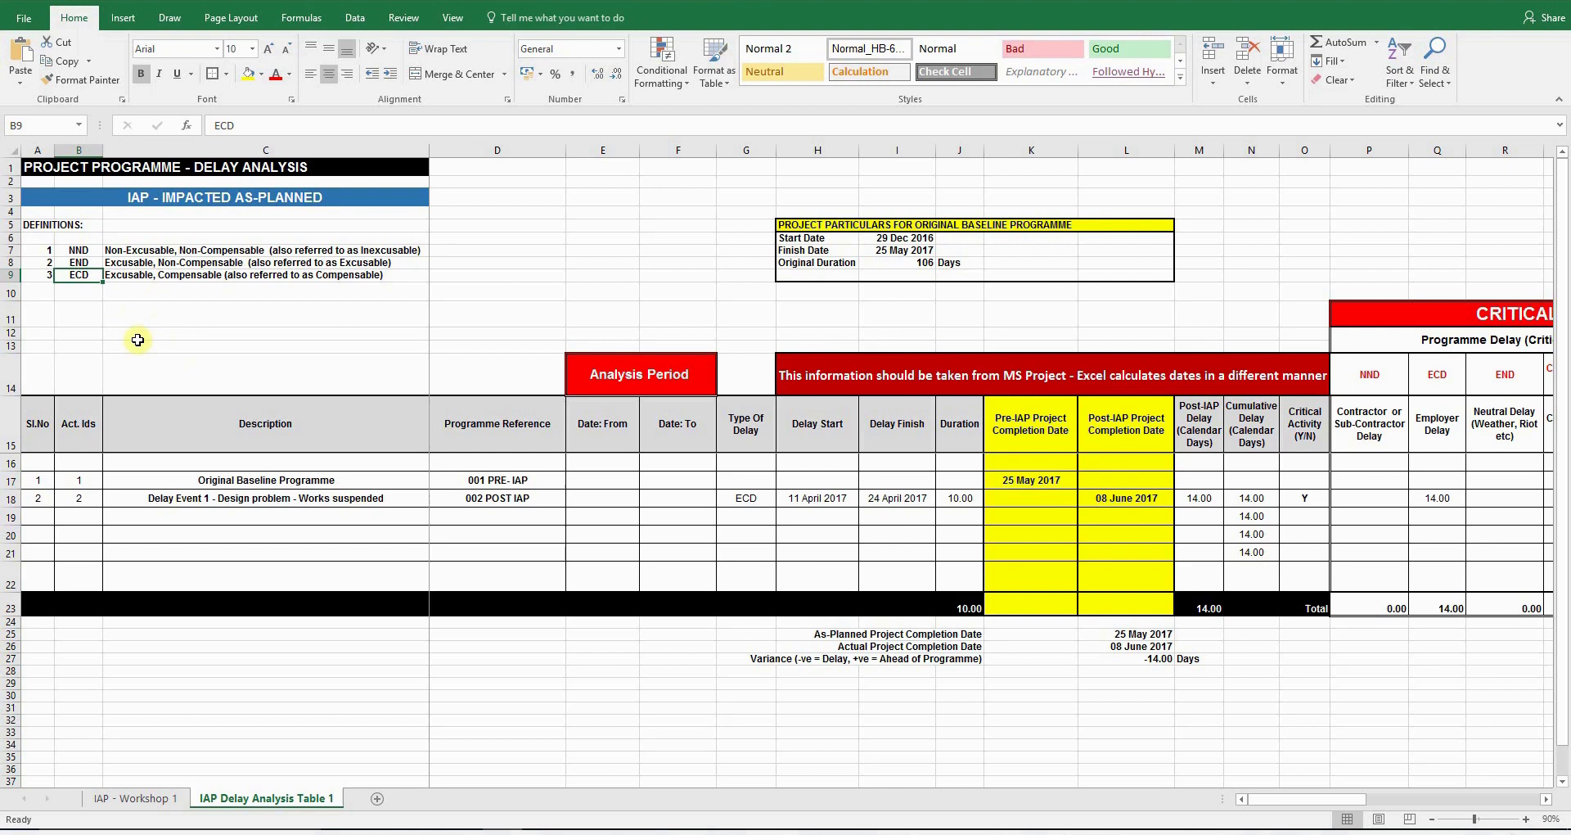
left_click(373, 334)
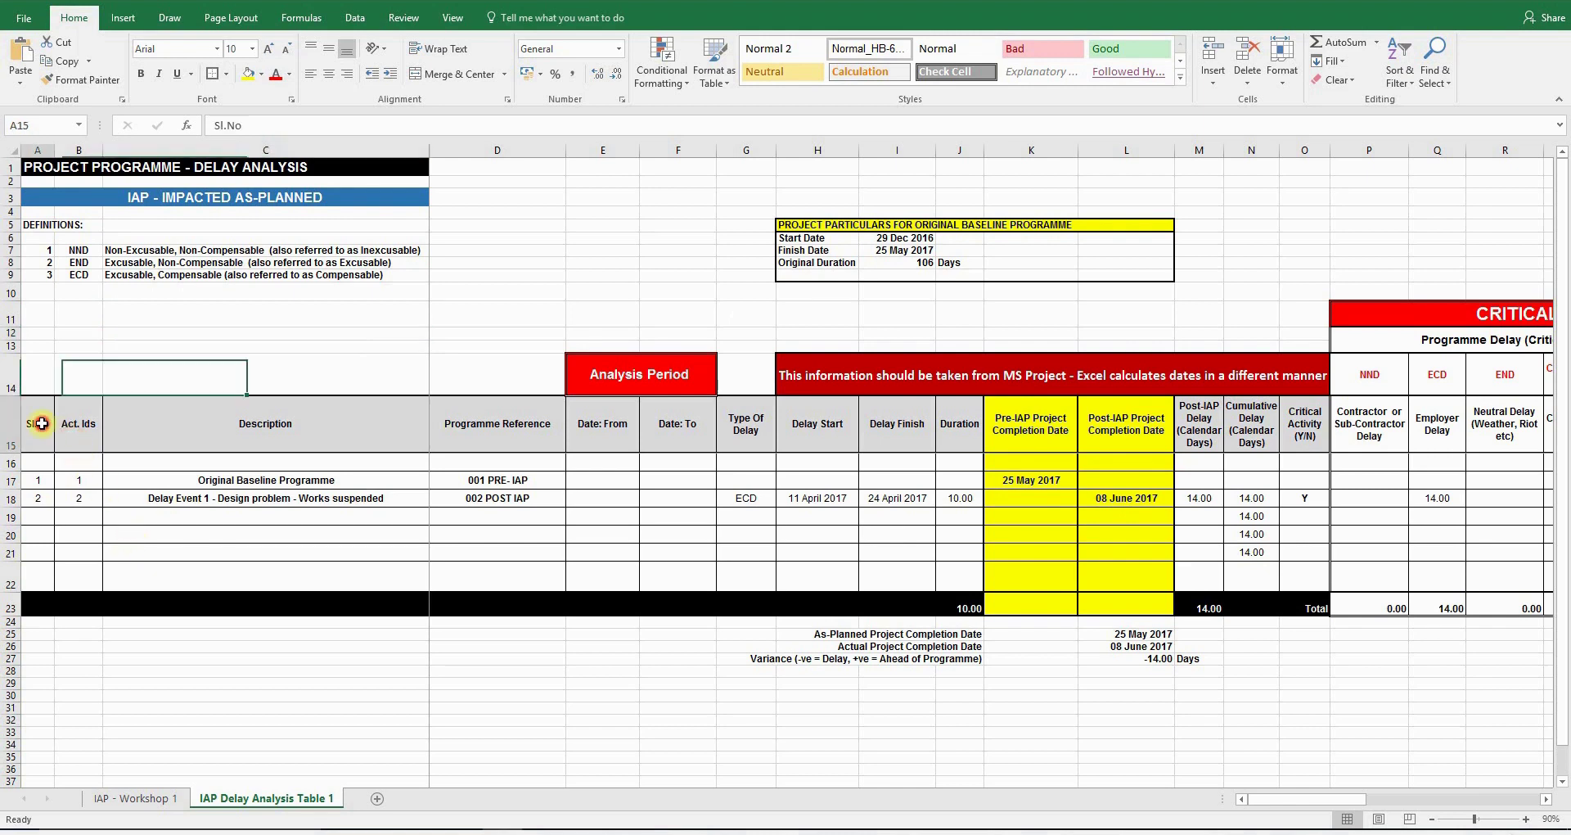
left_click_drag(34, 419, 34, 492)
left_click_drag(78, 423, 79, 516)
left_click_drag(288, 432, 288, 482)
left_click(288, 482)
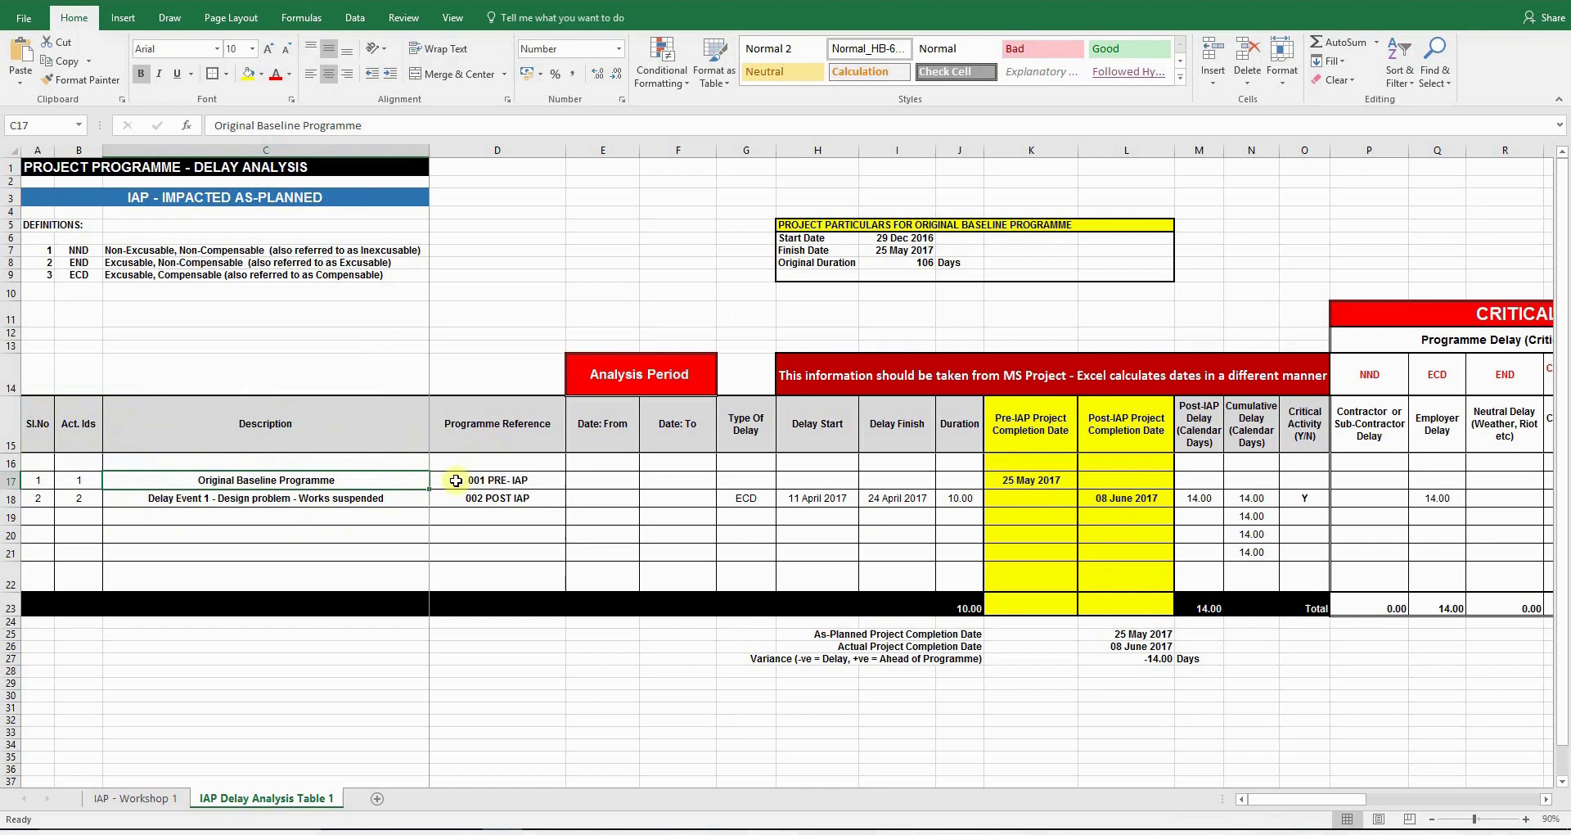
left_click(346, 499)
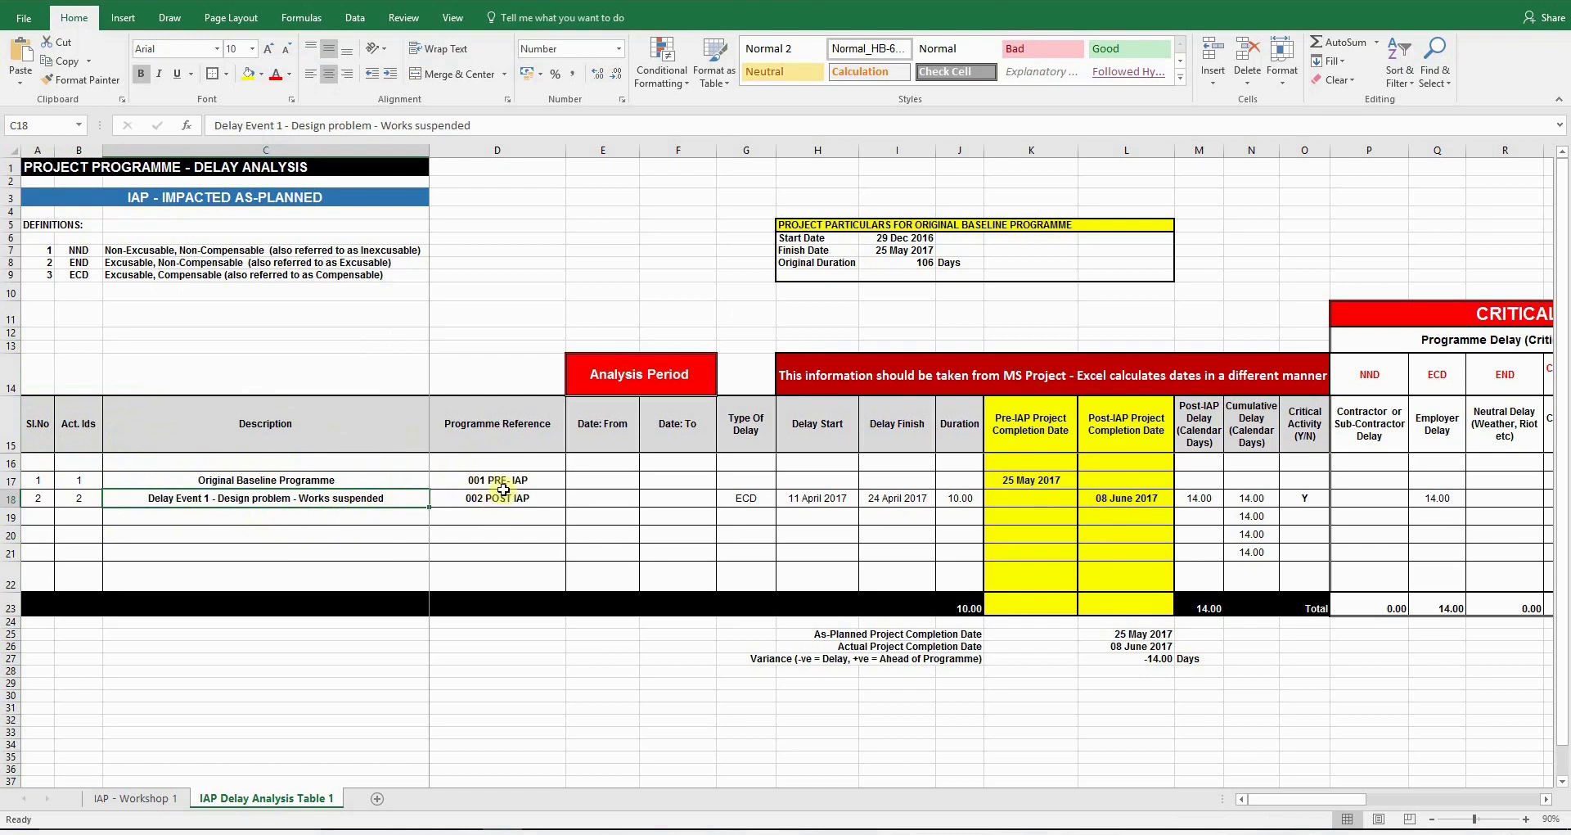
left_click_drag(508, 481, 511, 498)
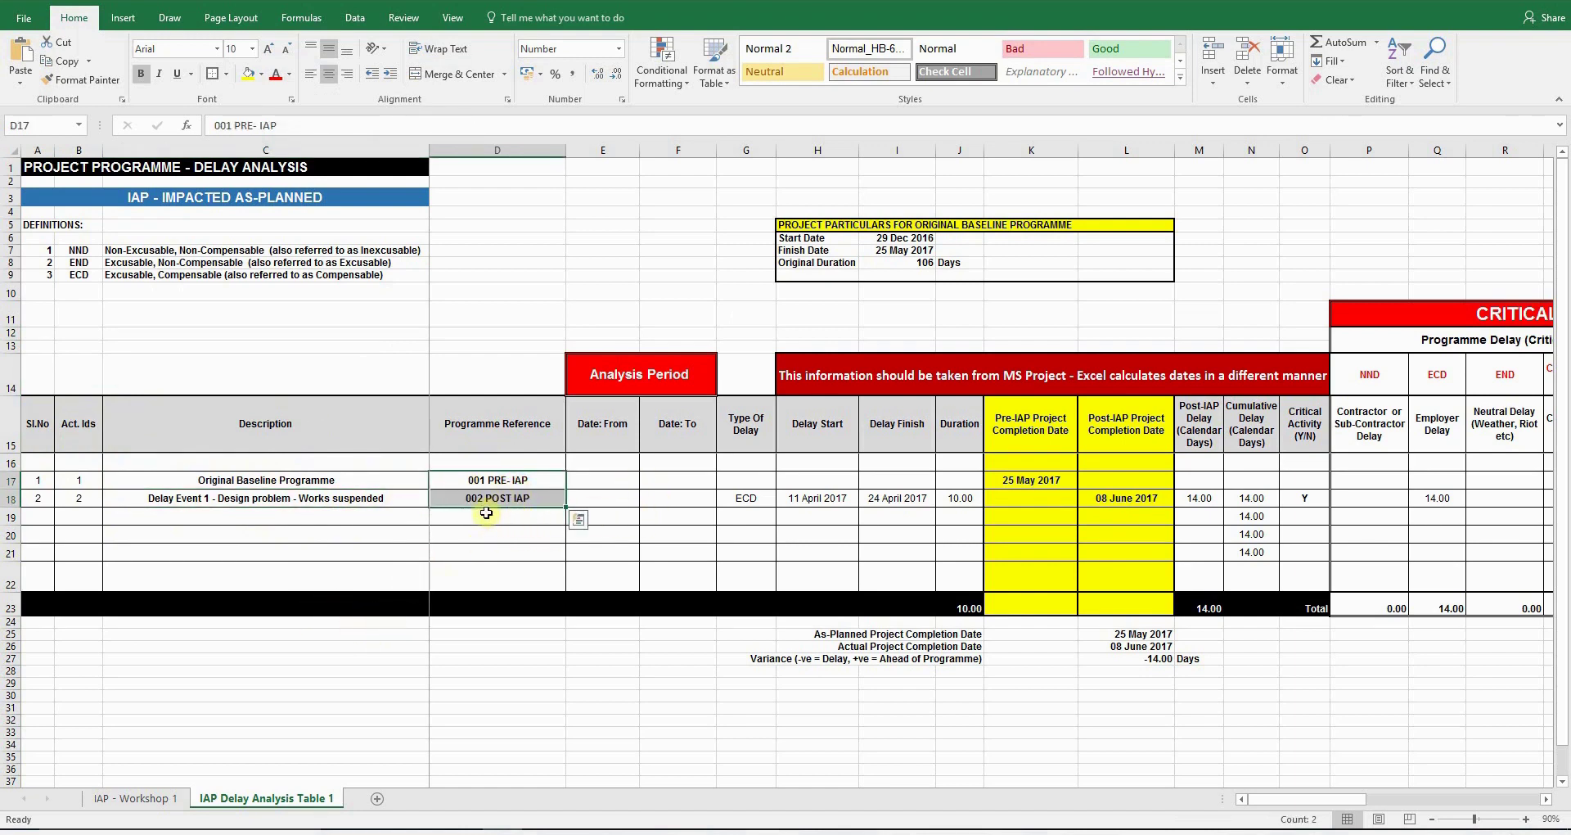
left_click(467, 482)
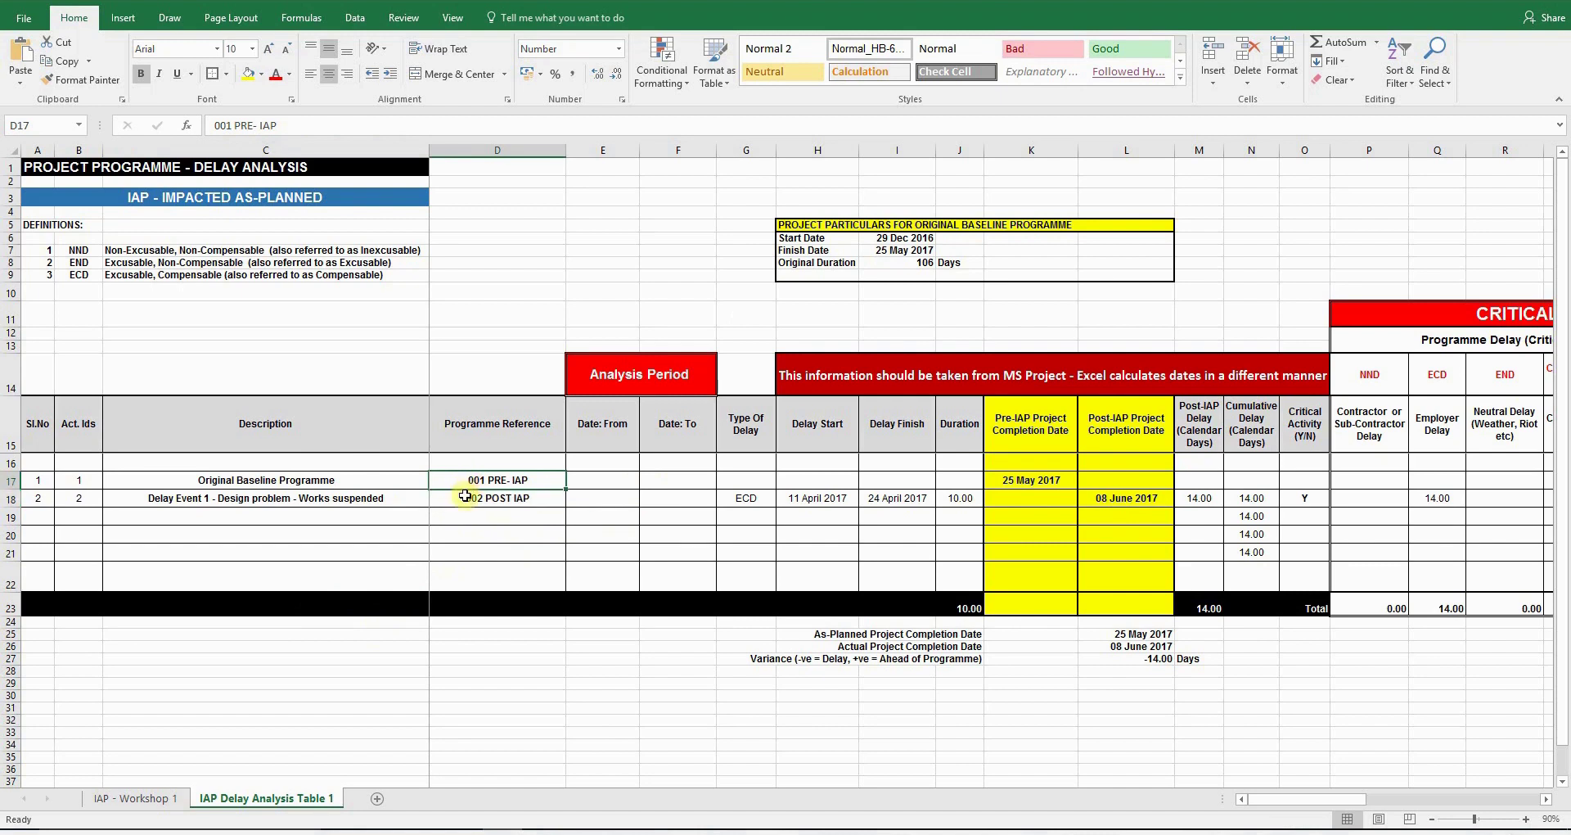
left_click(465, 497)
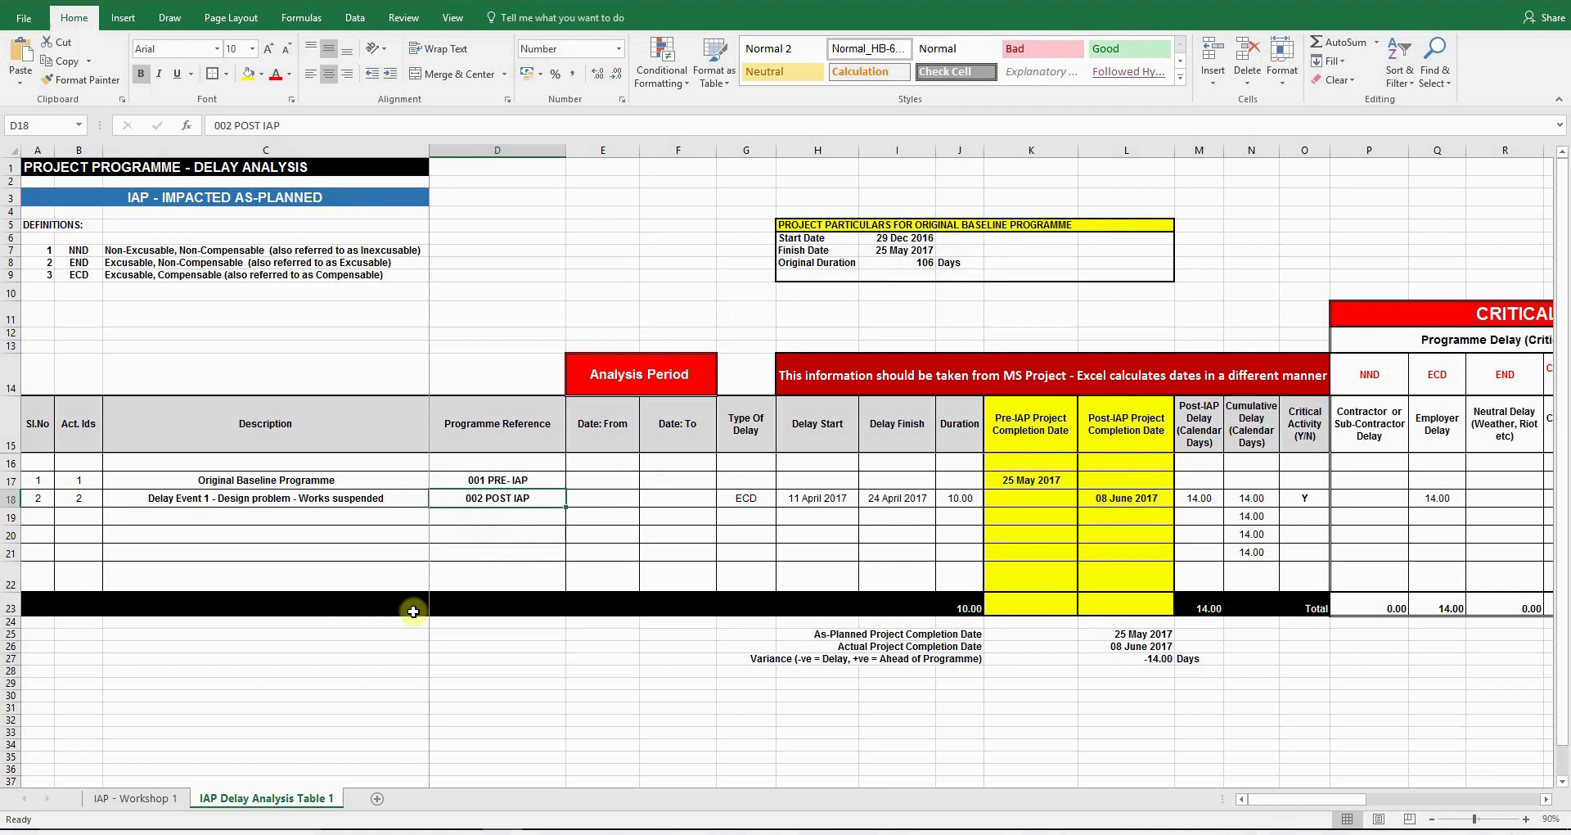
left_click(744, 507)
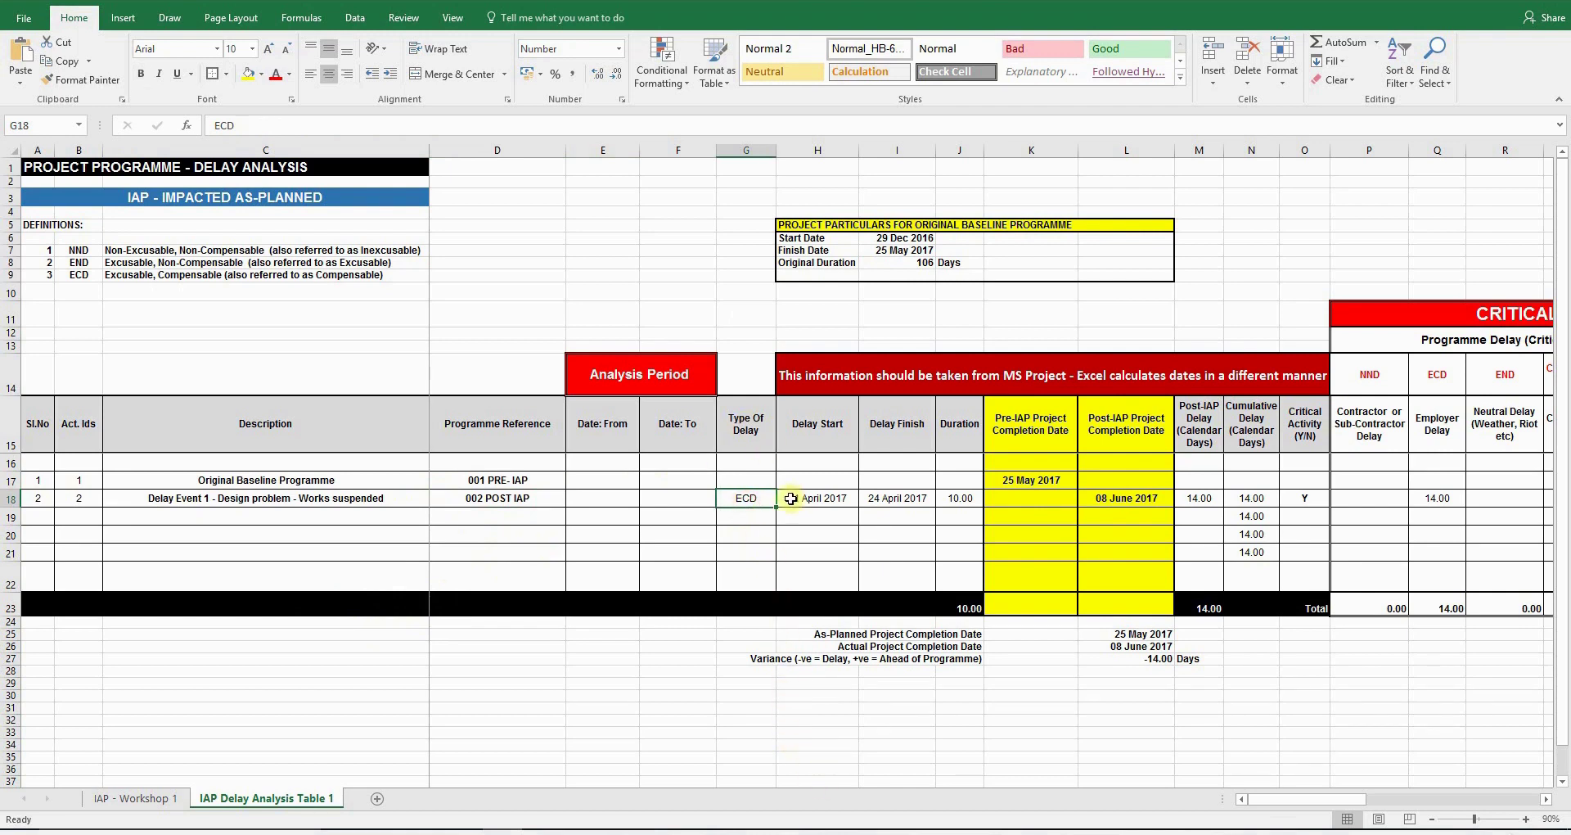
left_click(326, 501)
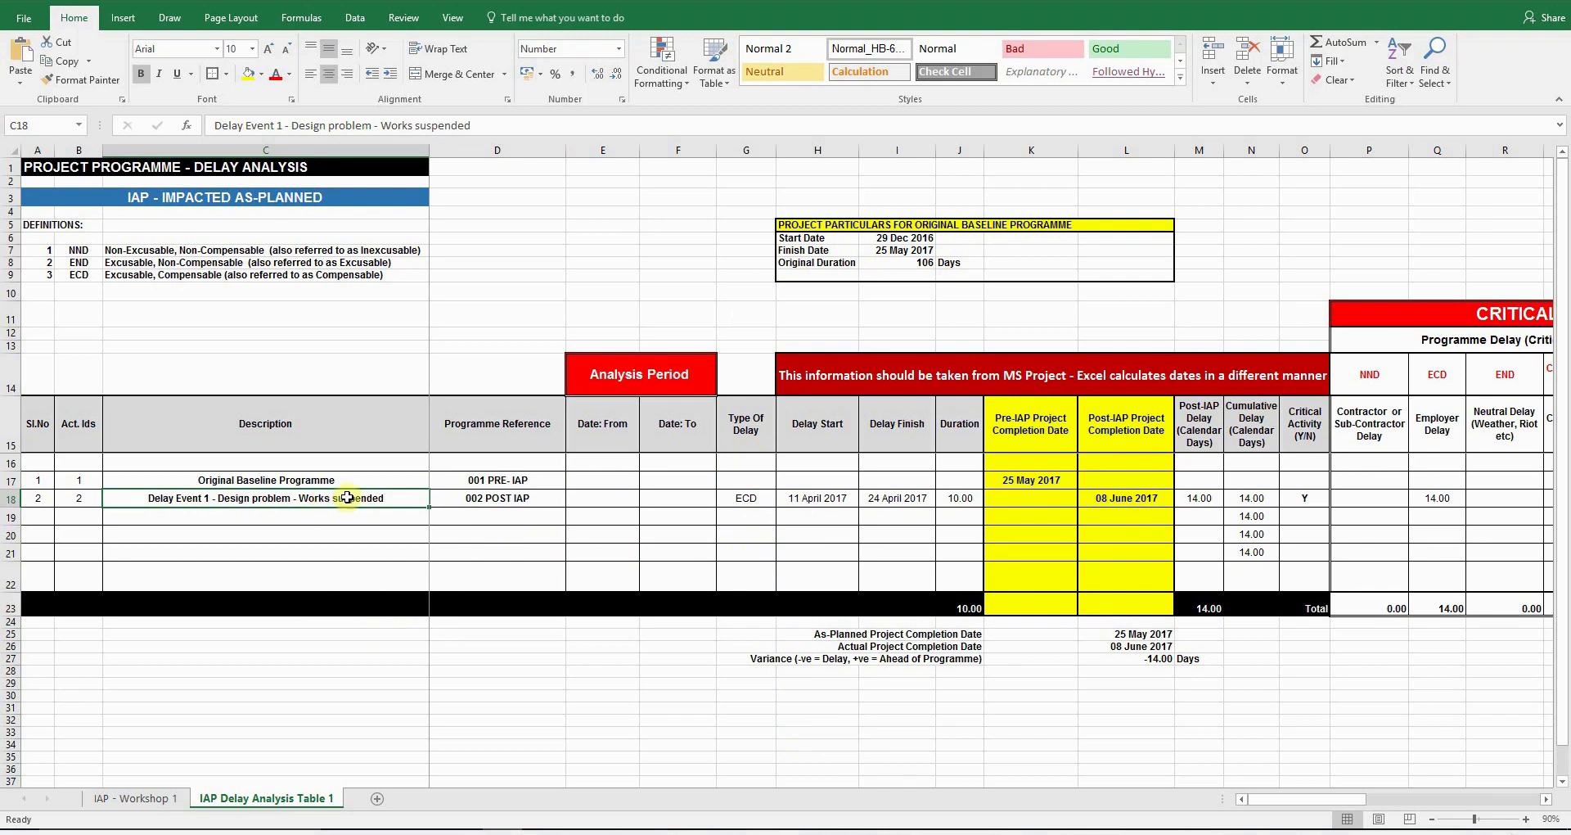
left_click(734, 501)
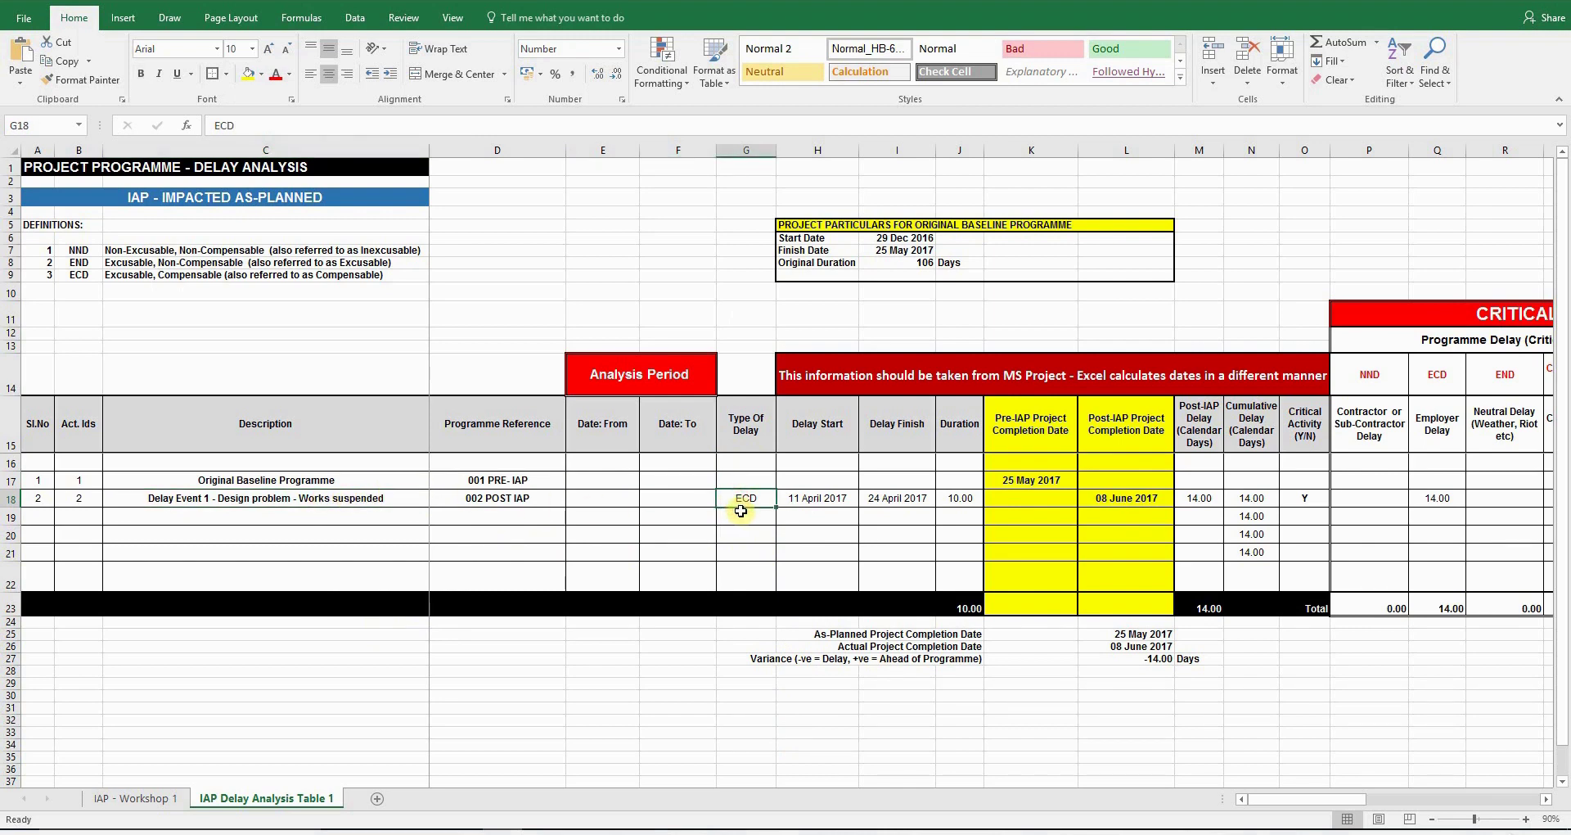
left_click(824, 501)
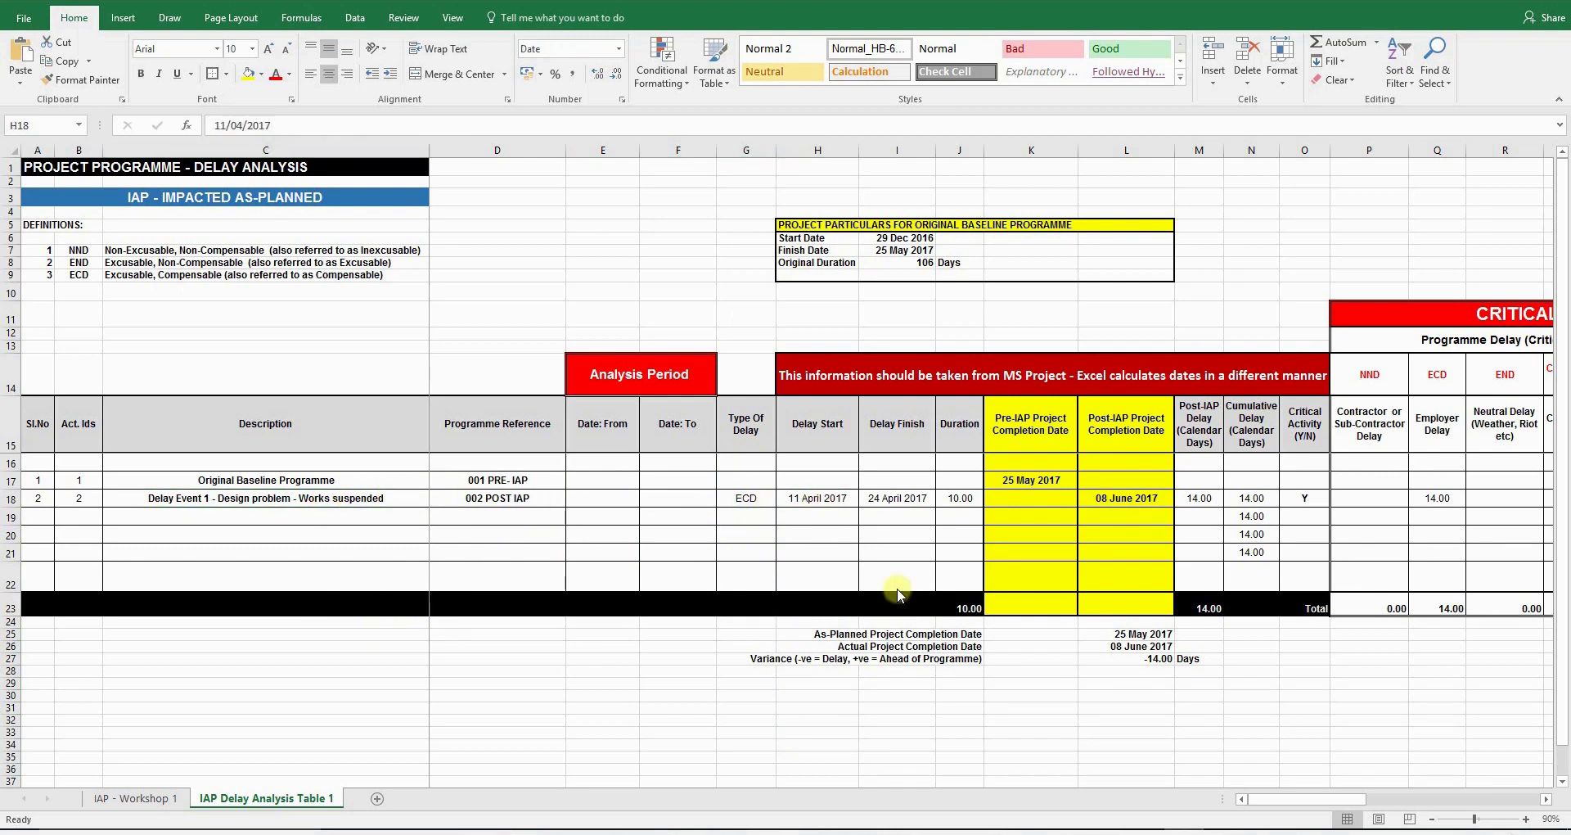
left_click(842, 504)
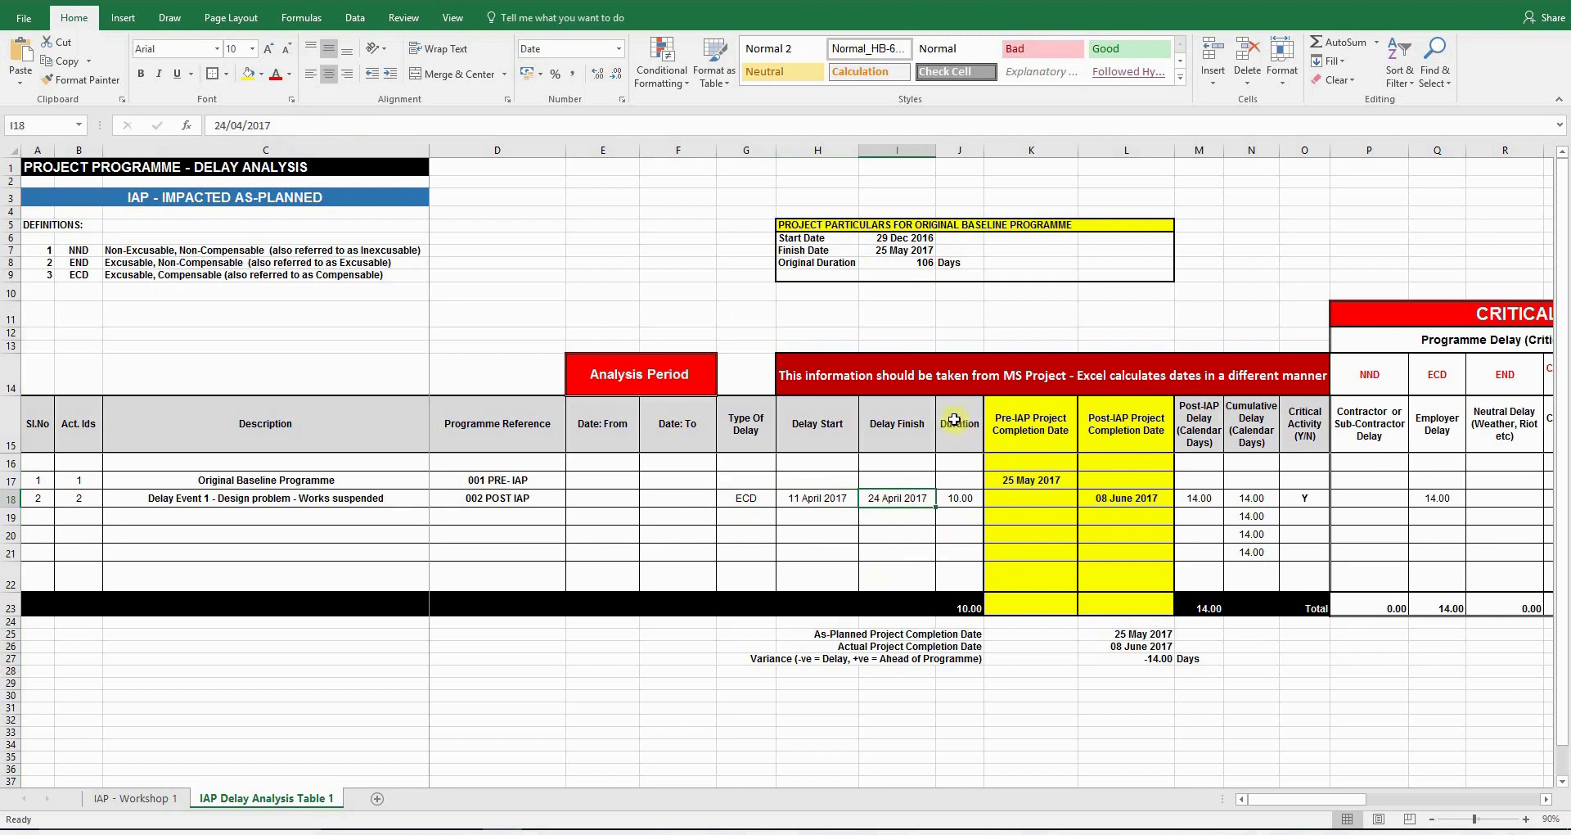
left_click_drag(954, 421, 953, 589)
left_click(960, 497)
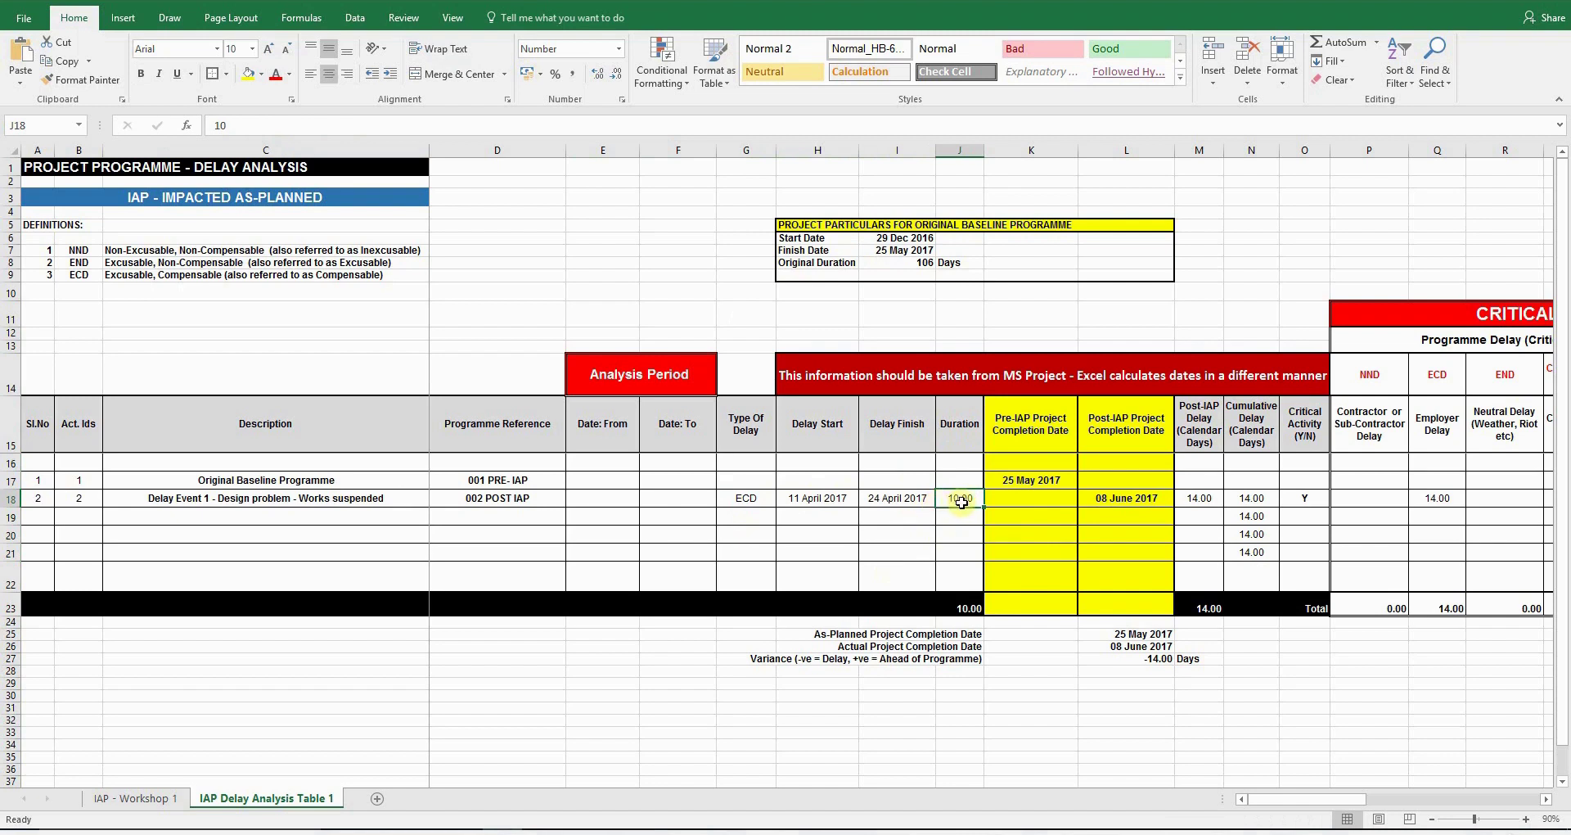
left_click(1146, 659)
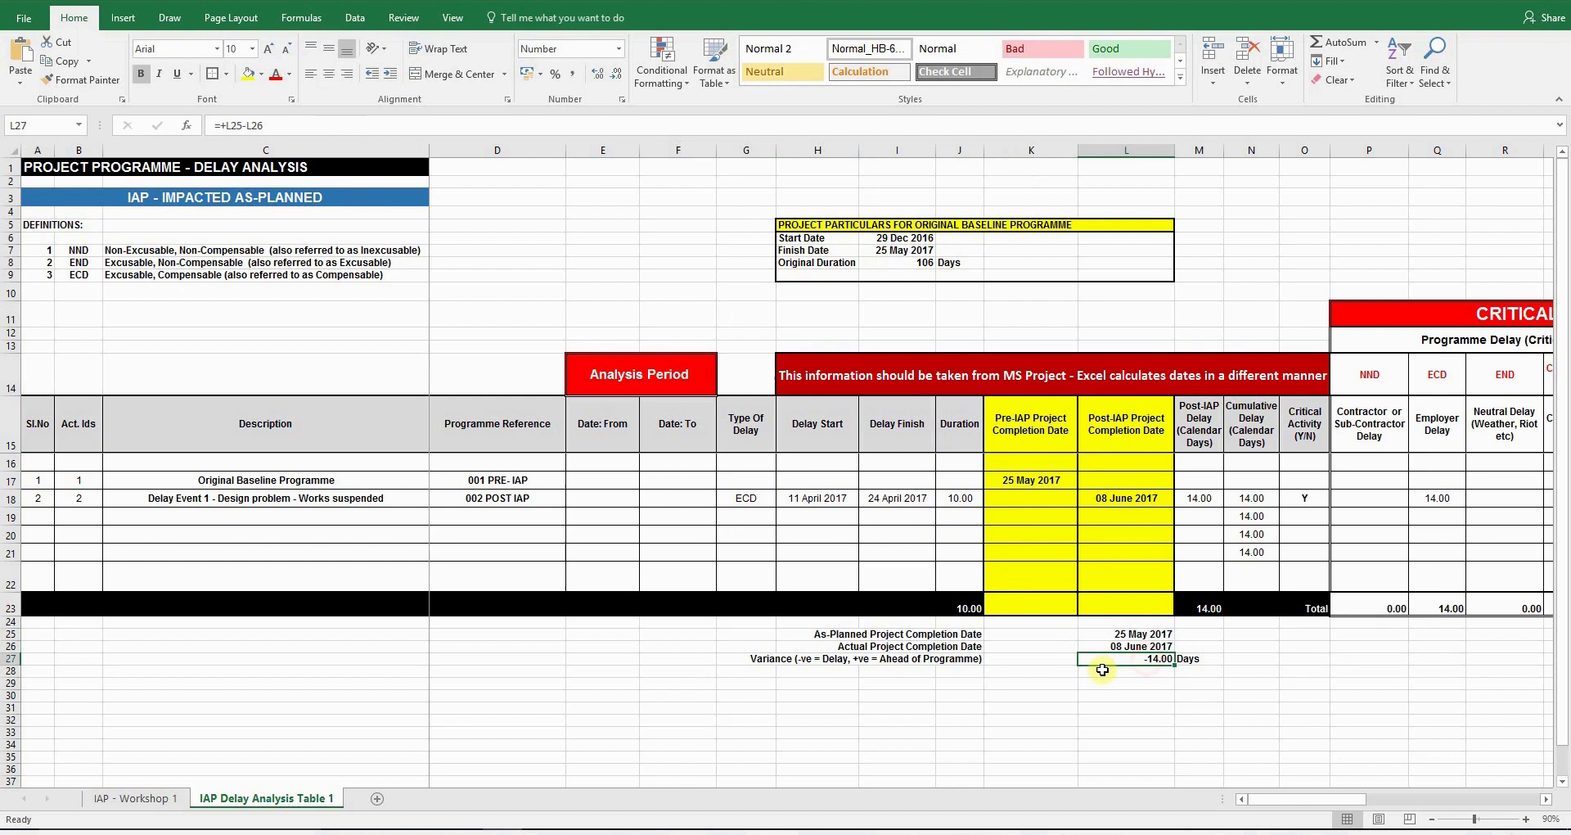
left_click(964, 501)
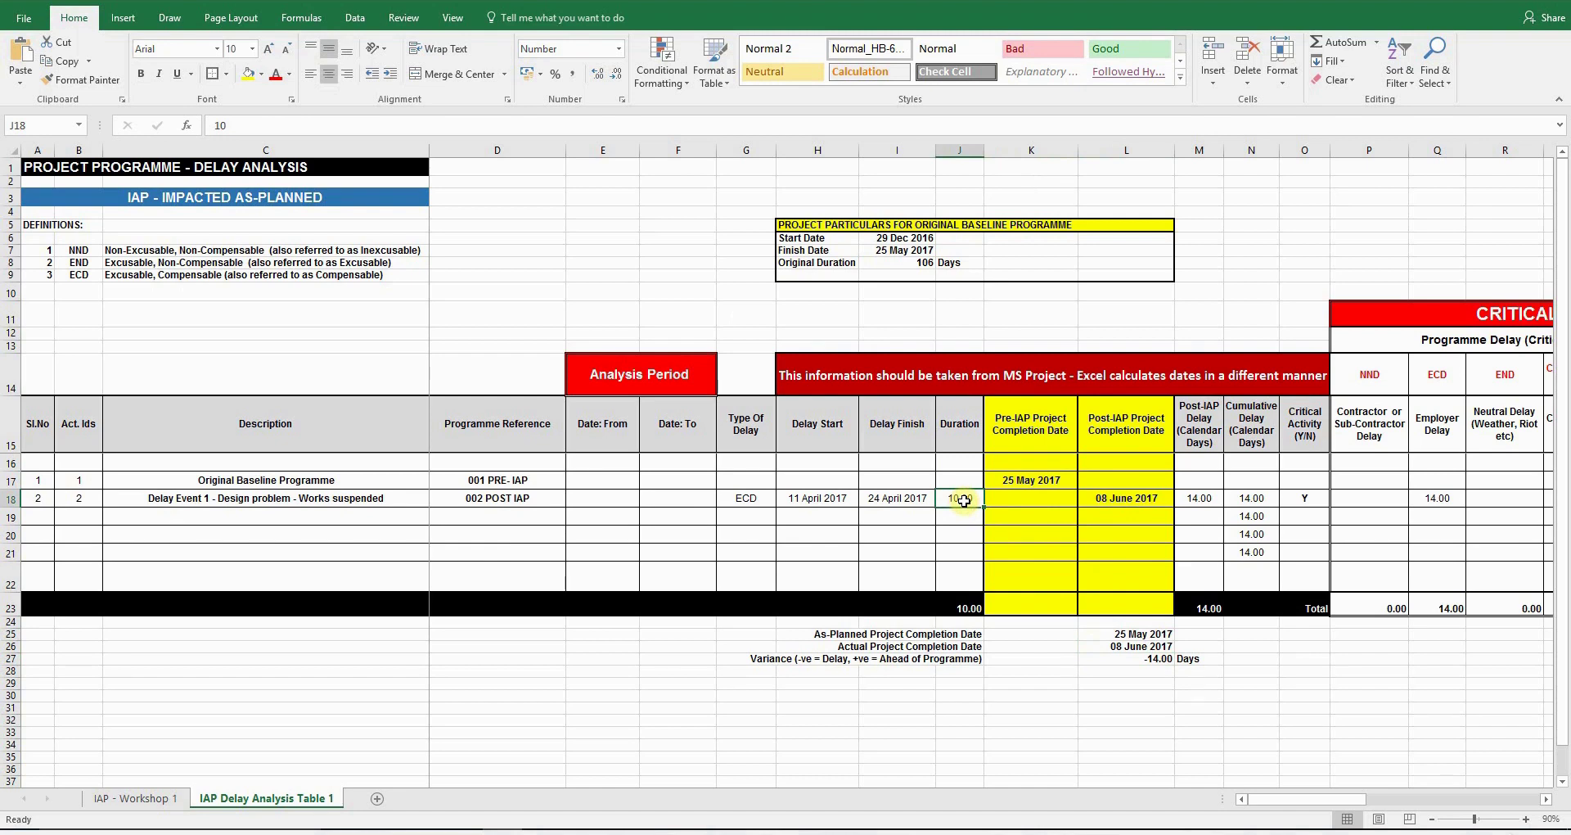
left_click_drag(1320, 800, 1370, 805)
Review the 10-day delay, the 08 June 2017 post-IAP completion and the Y critical flag in columns M–X.
left_click_drag(959, 153, 1193, 152)
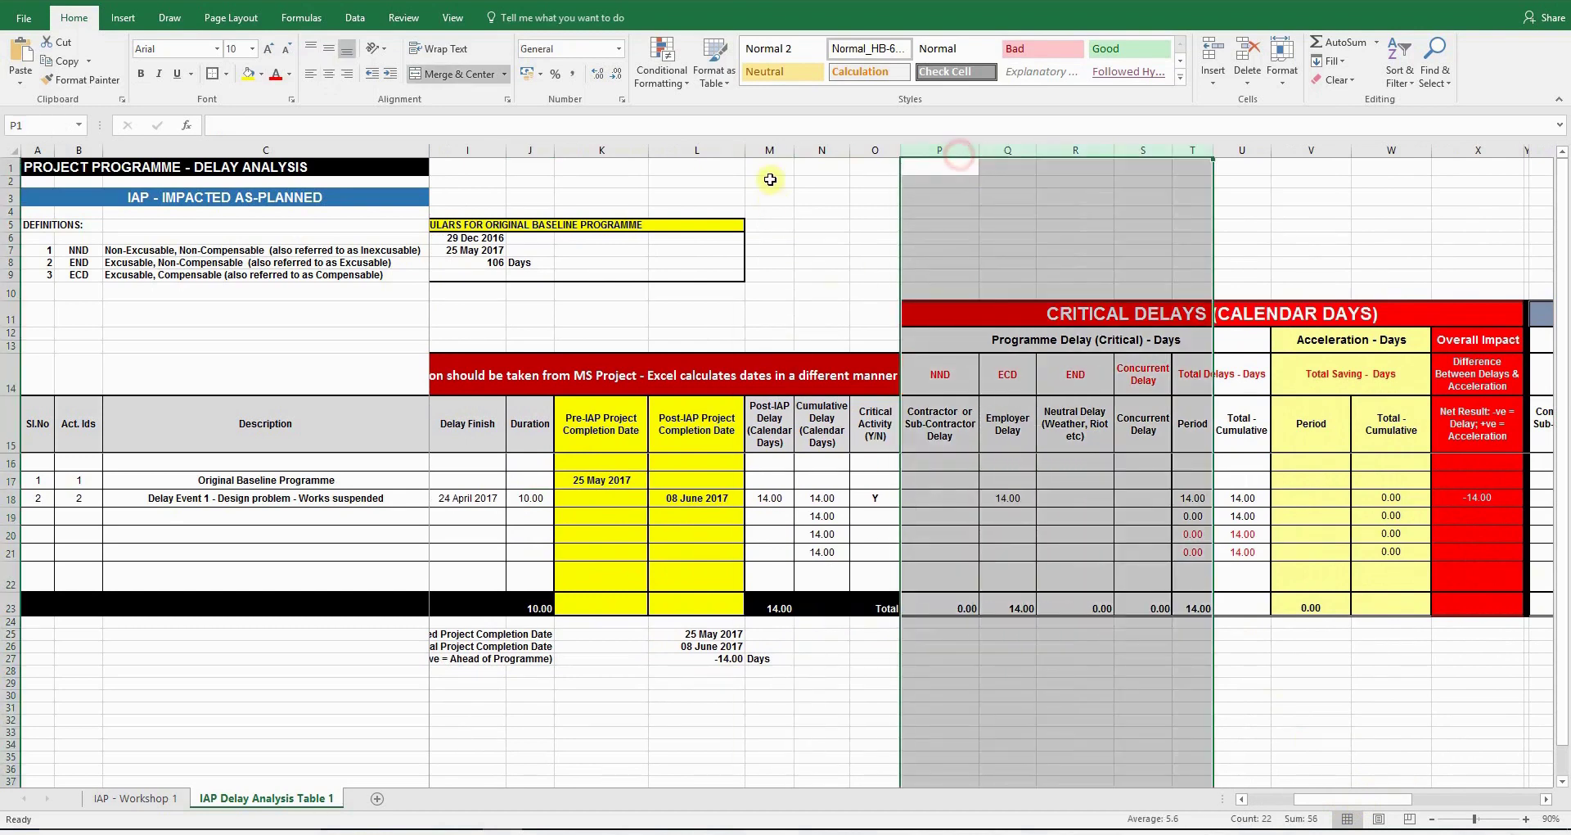
left_click_drag(776, 152, 1485, 204)
left_click(533, 498)
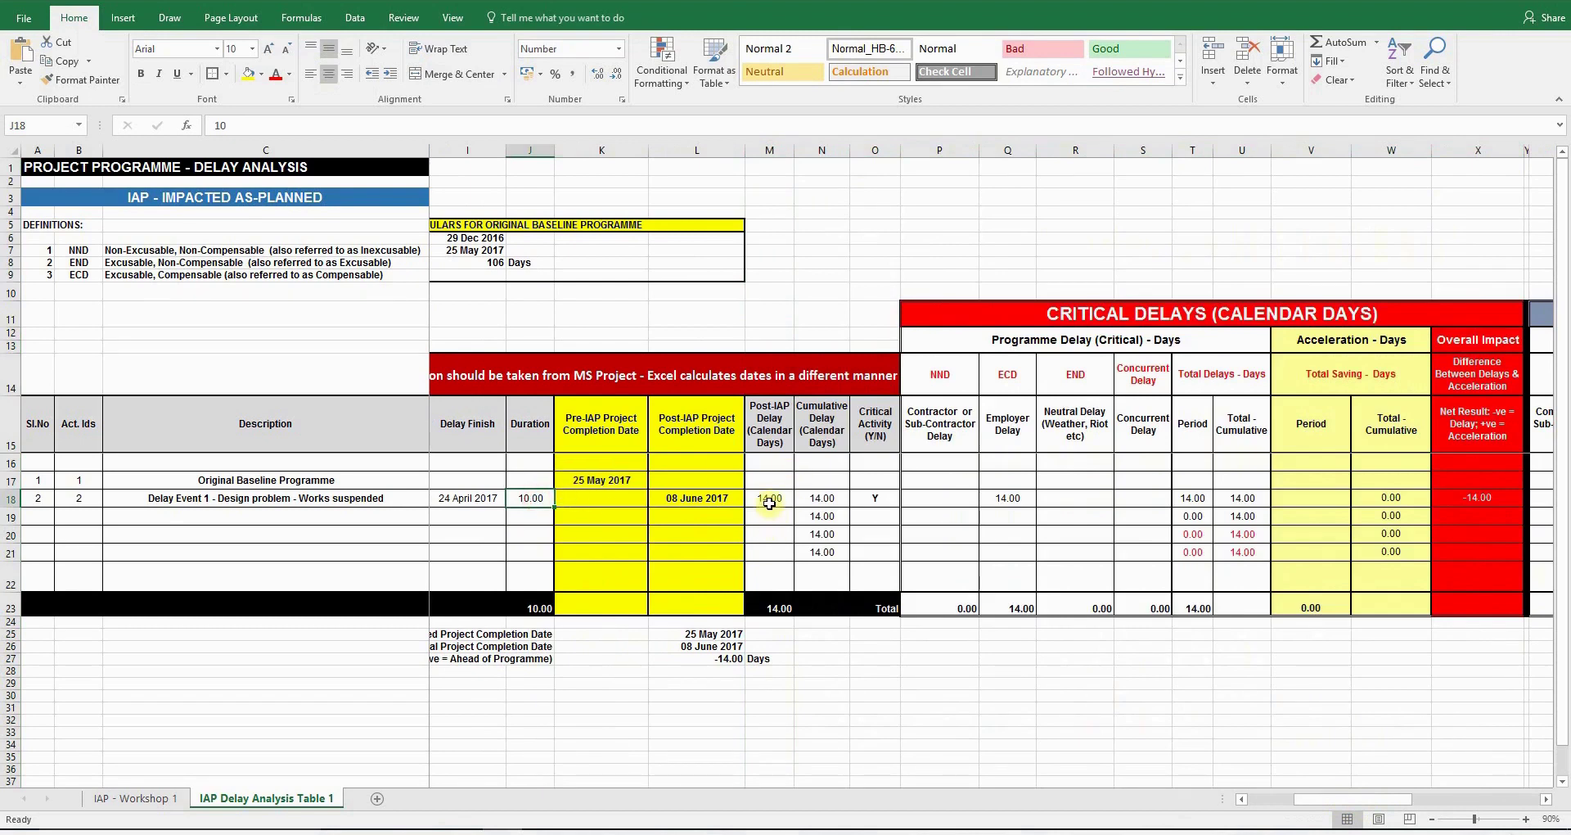
left_click(773, 497)
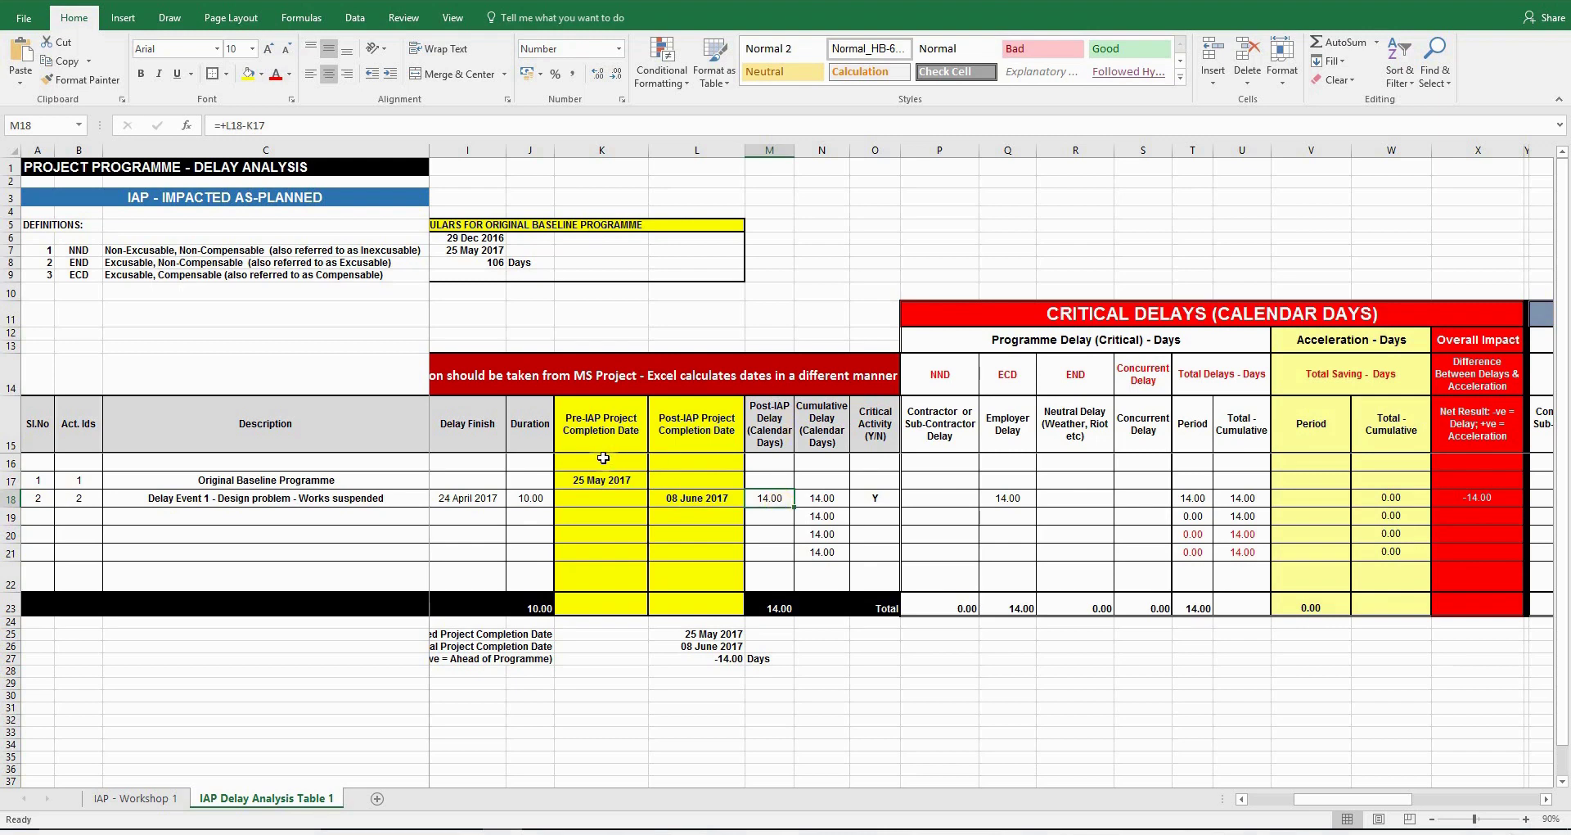
left_click(593, 481)
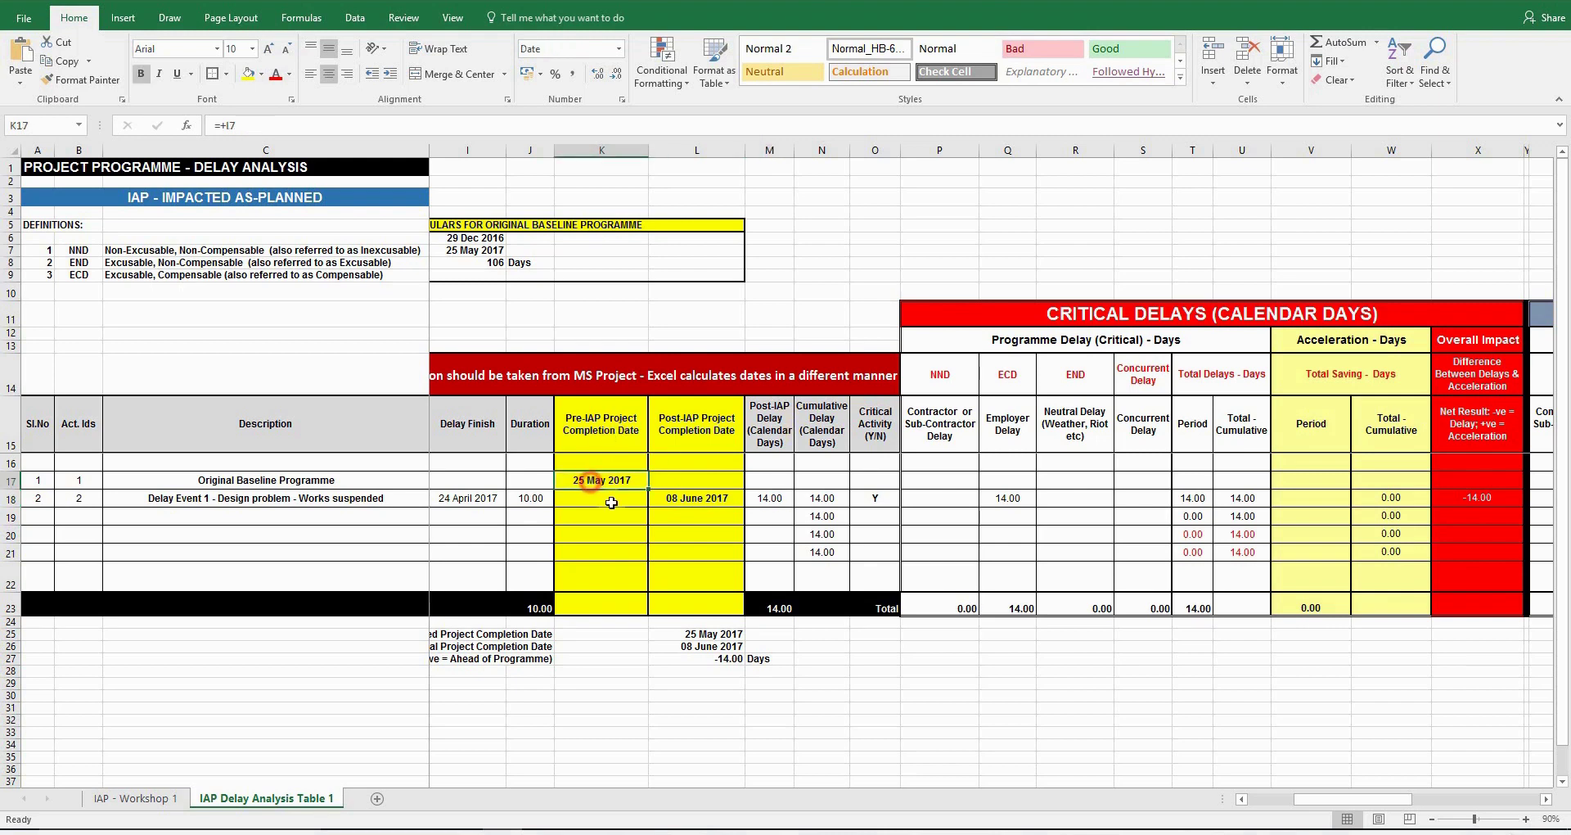
left_click(704, 501)
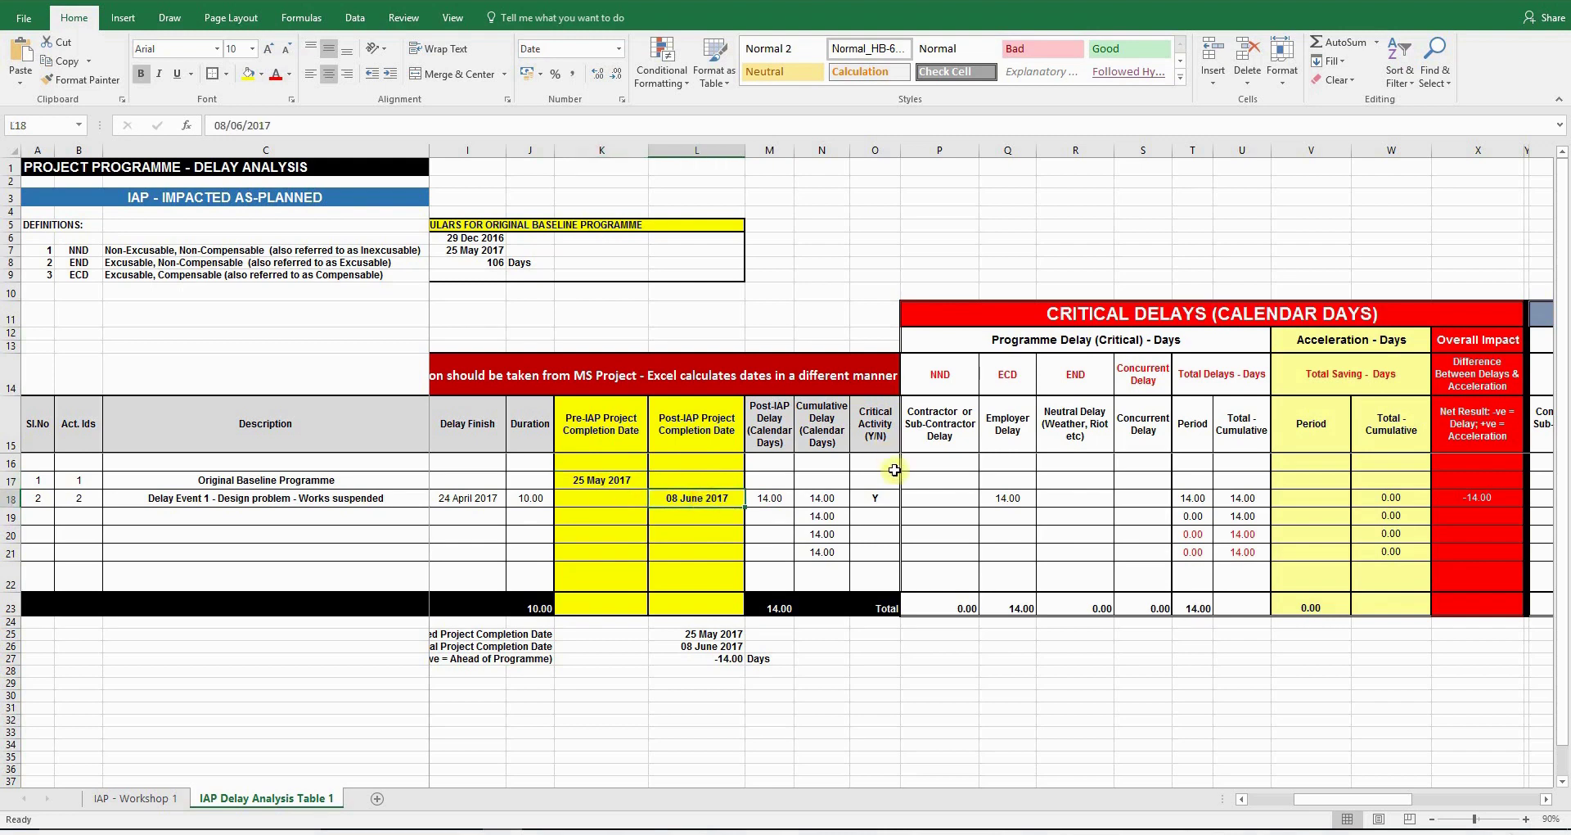
left_click_drag(875, 416, 877, 608)
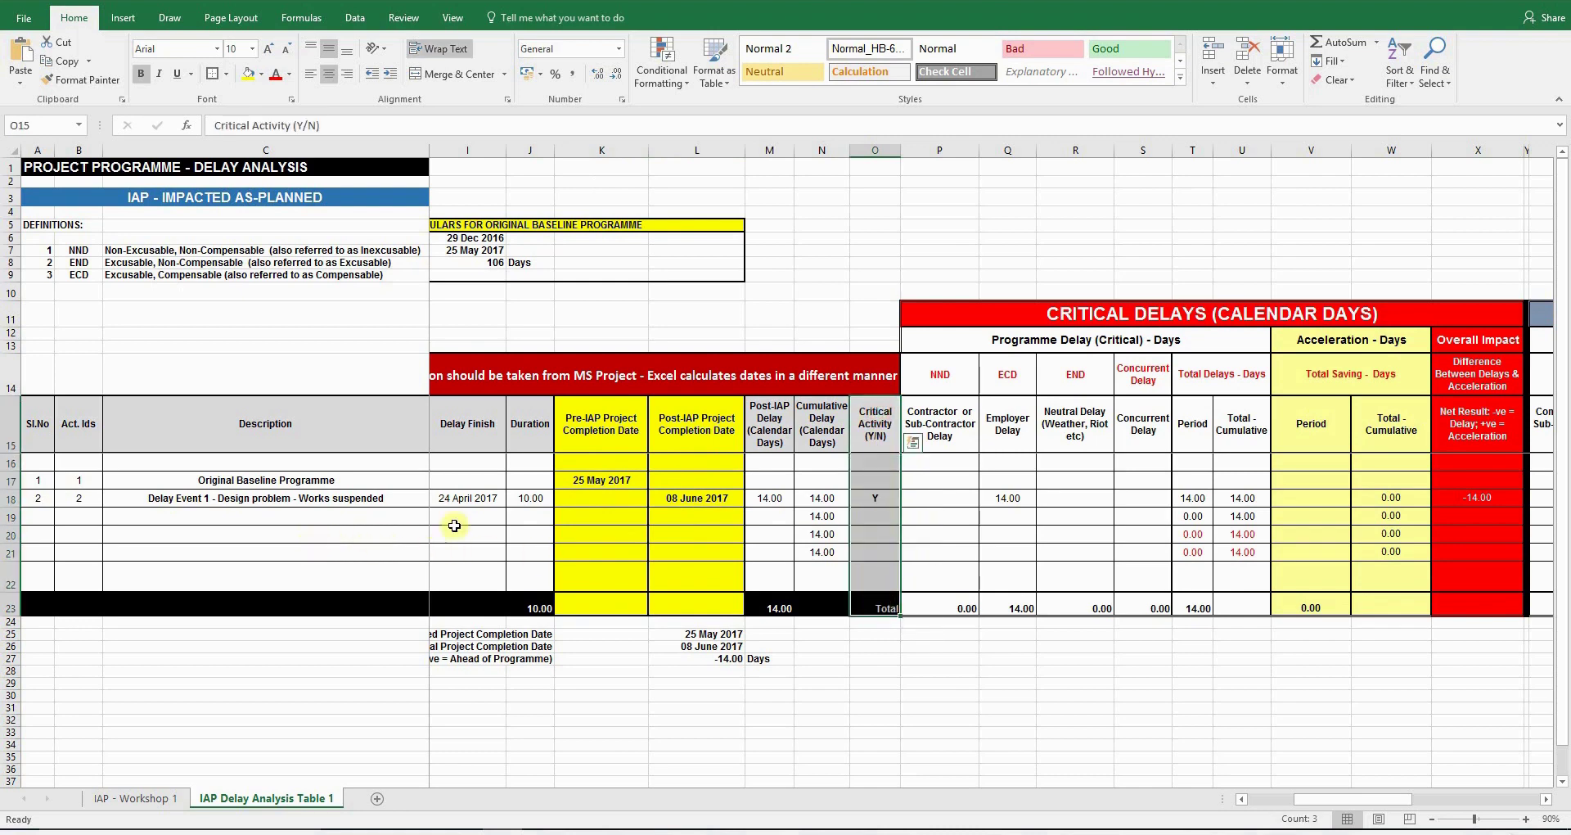
left_click(881, 497)
Go through the NND, ECD, END and Concurrent critical delay categories, including the 14.00 employer delay.
left_click_drag(1314, 800, 1374, 807)
left_click_drag(592, 321, 1028, 607)
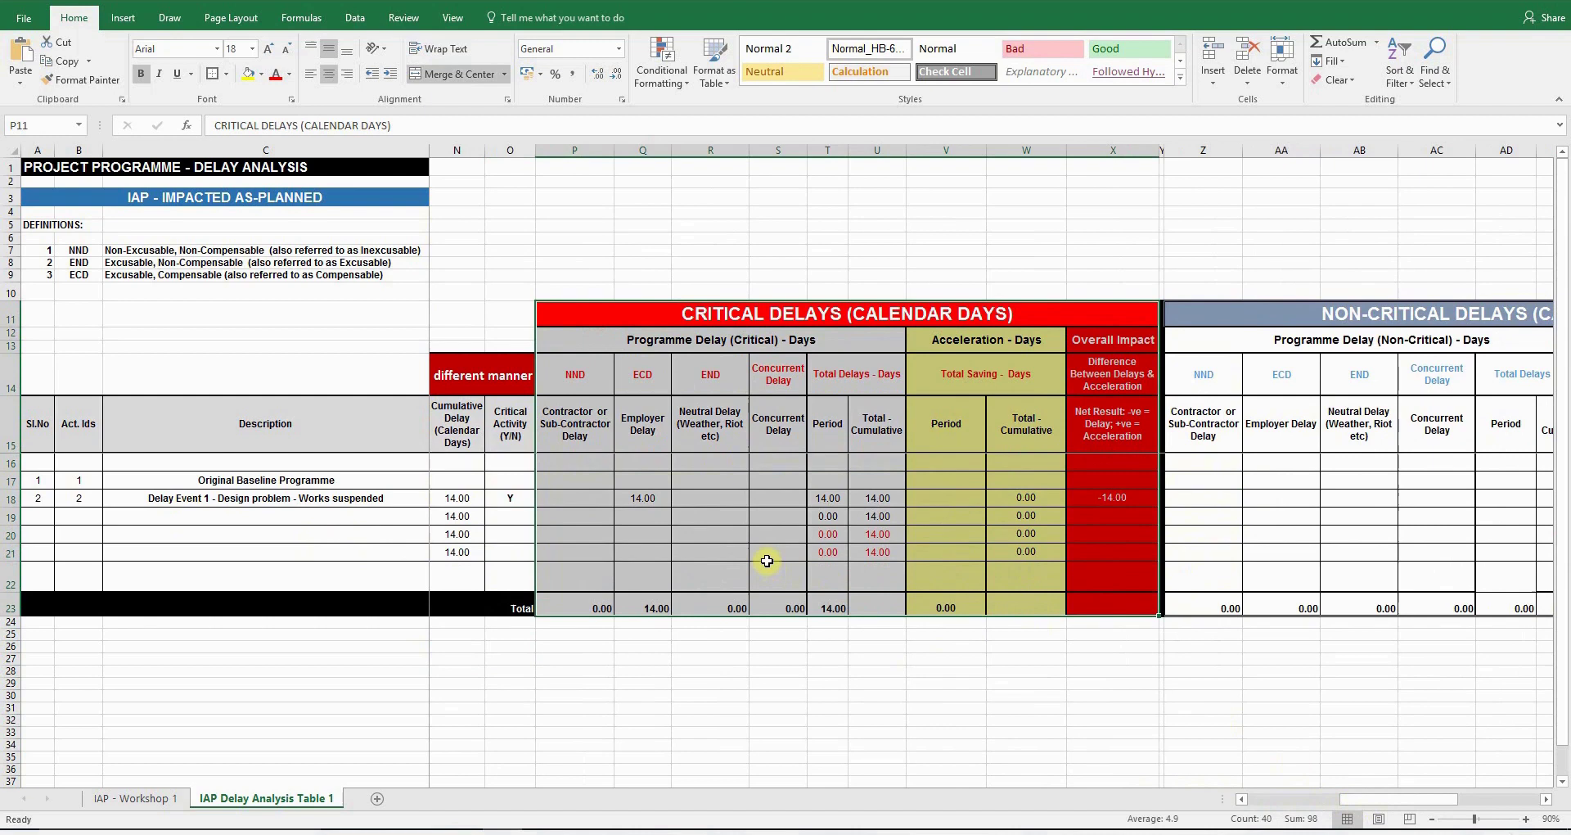
left_click(702, 534)
left_click_drag(594, 374, 859, 379)
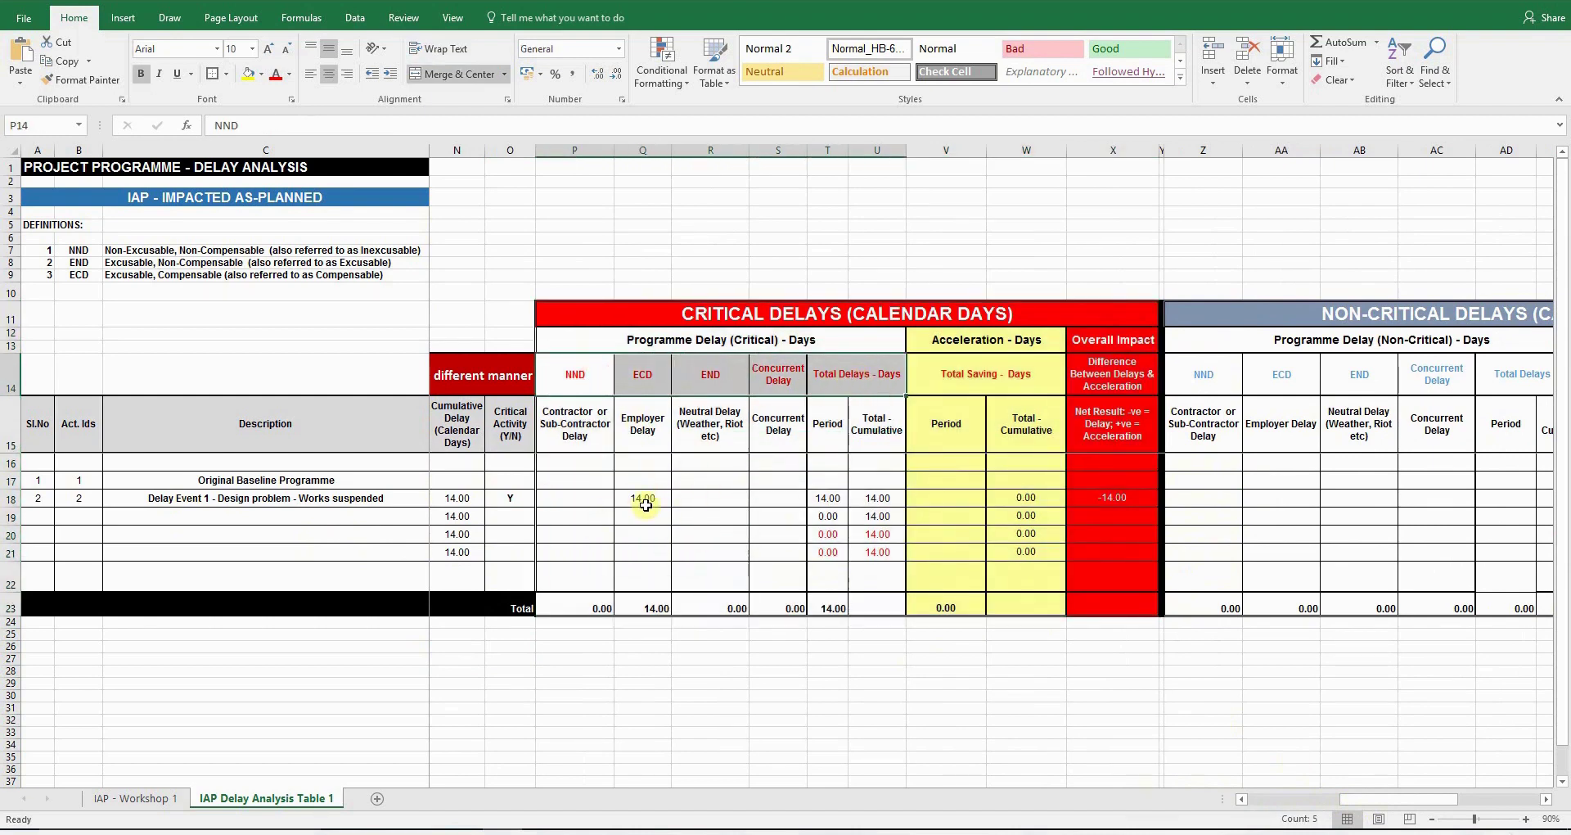
left_click(649, 498)
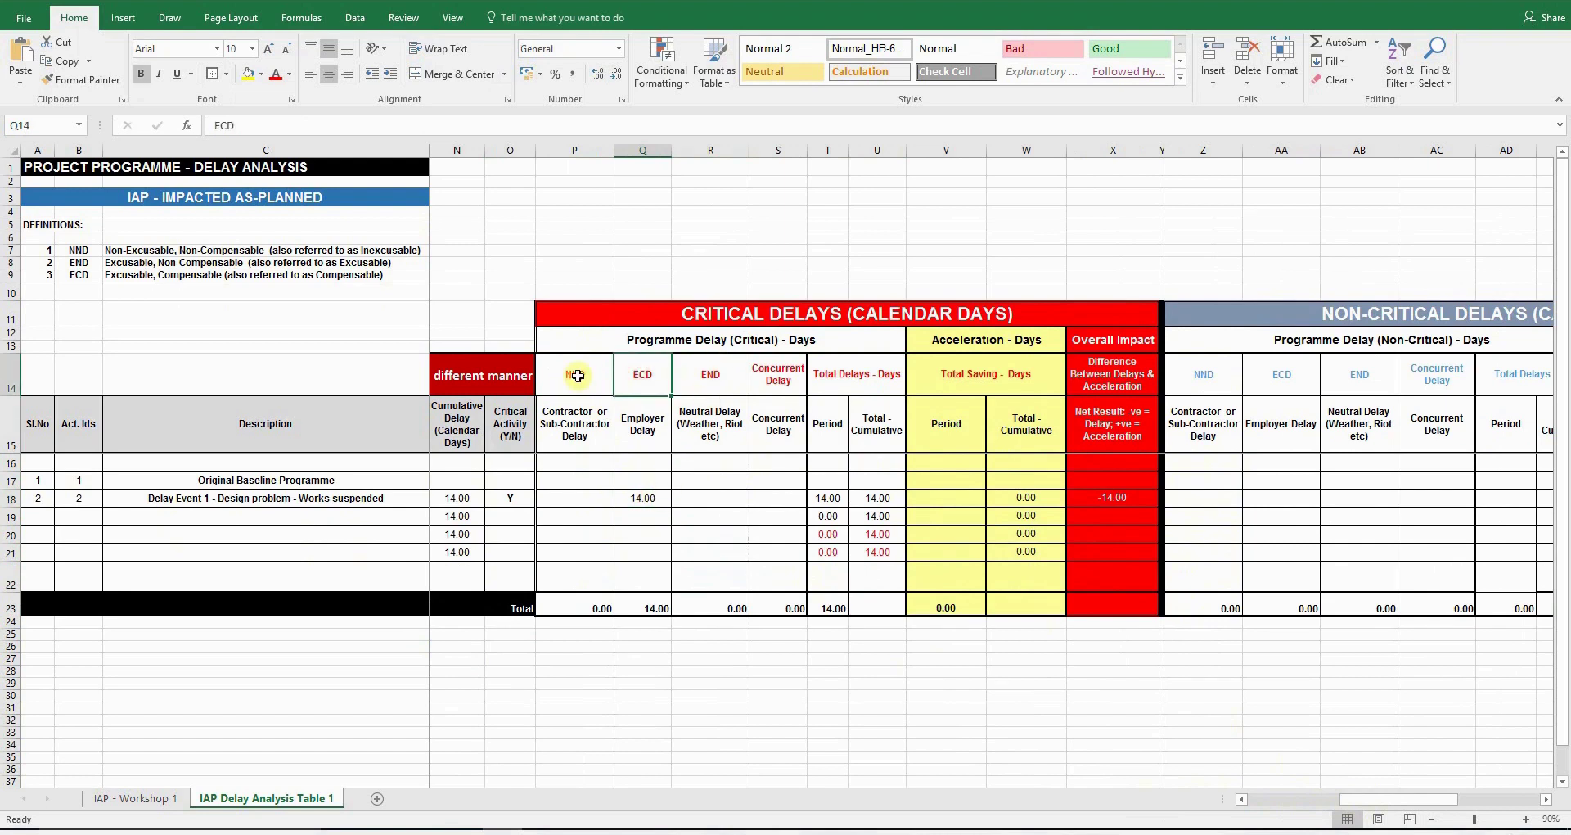
left_click(583, 373)
left_click(657, 370)
left_click(723, 385)
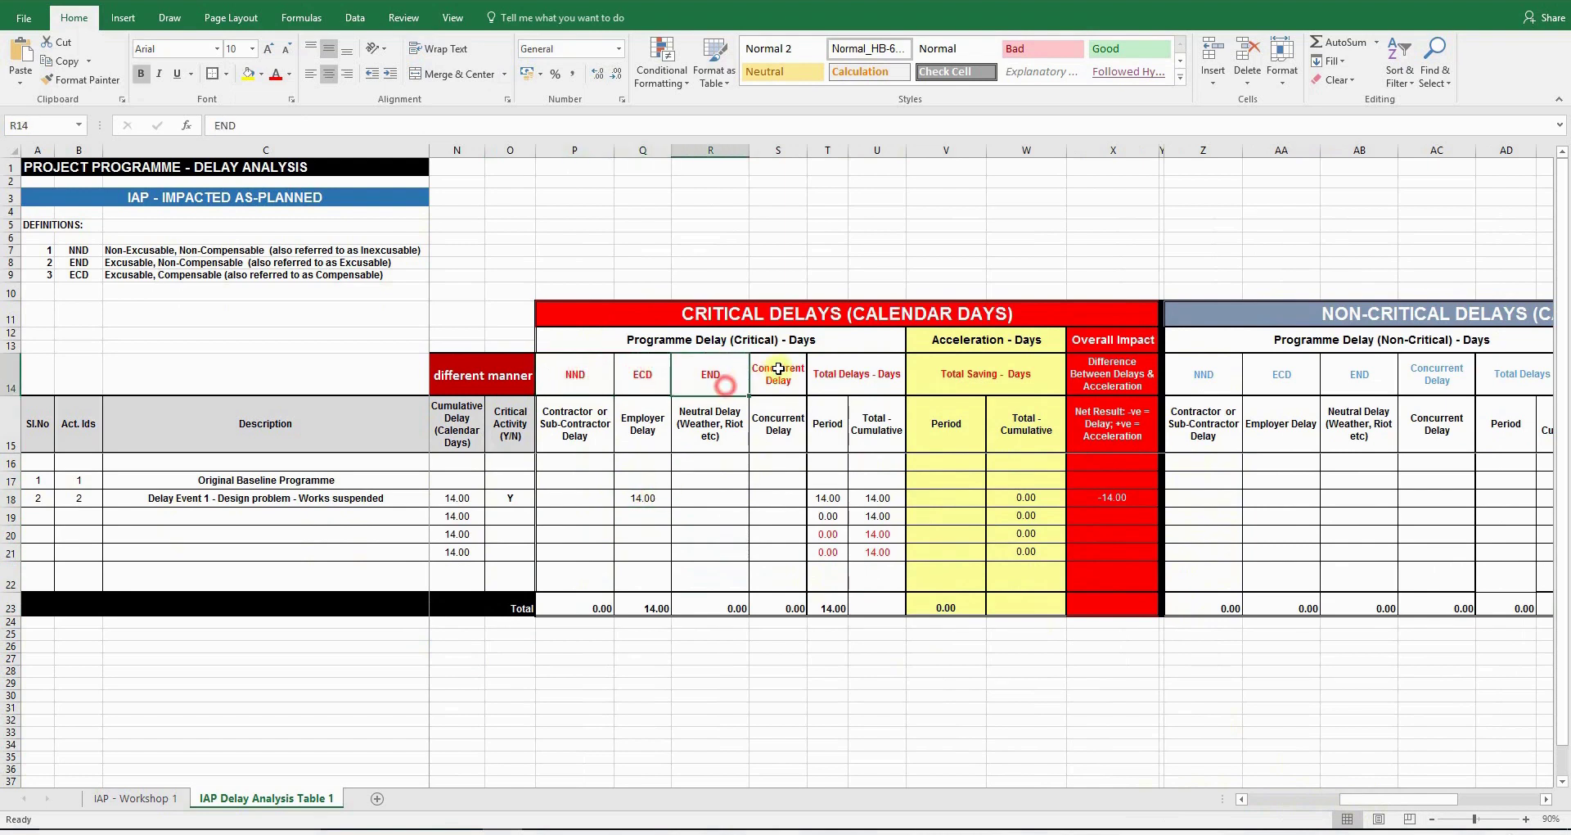
left_click(780, 369)
Inspect the acceleration block and the Overall Impact column's net impact formula.
left_click_drag(949, 339, 1115, 581)
left_click_drag(1098, 350, 1096, 597)
left_click(1097, 497)
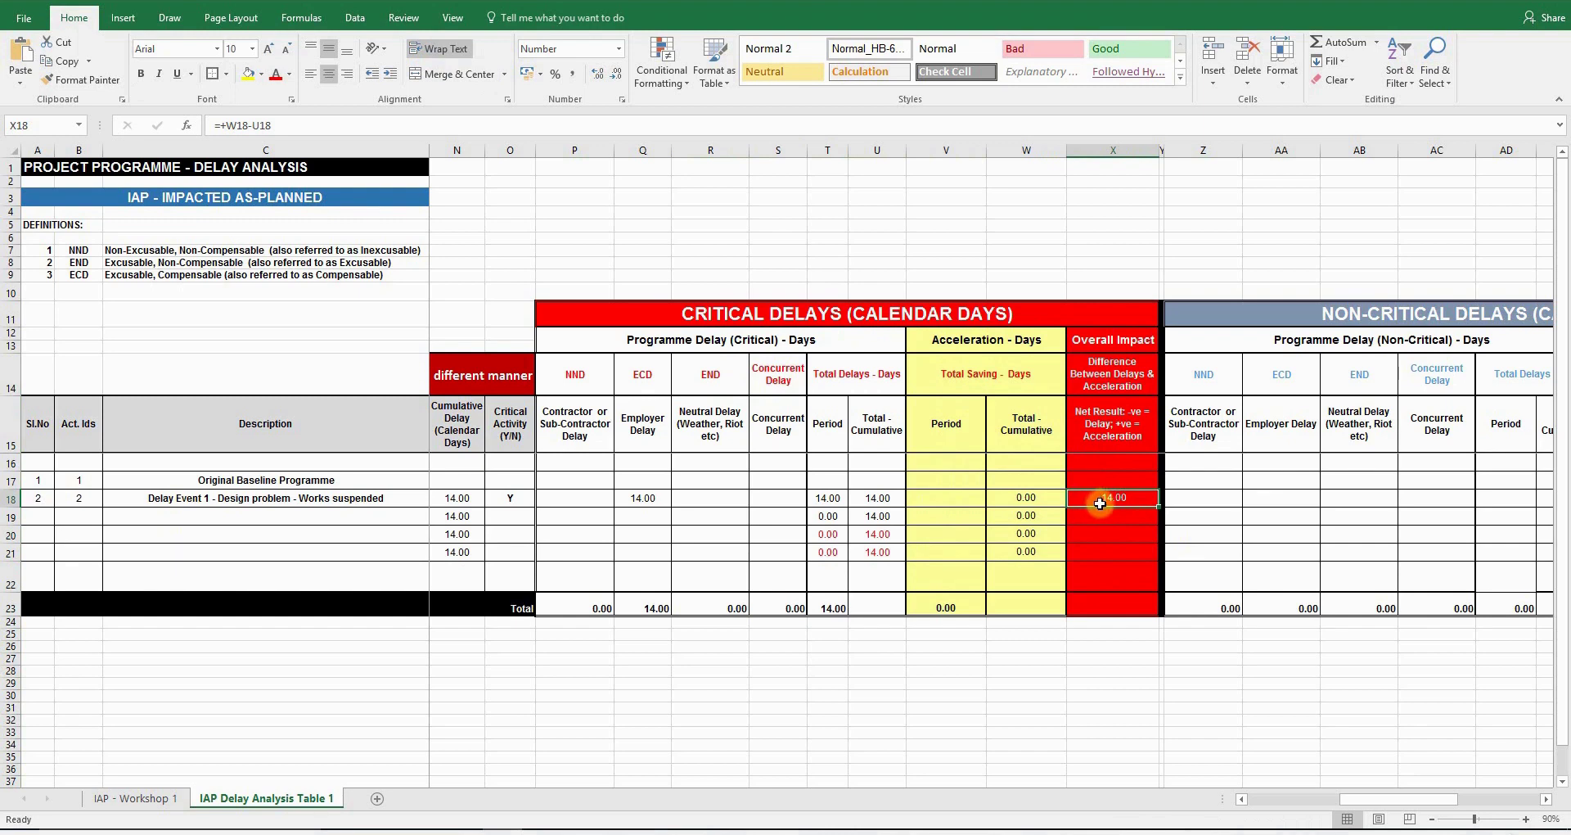
left_click_drag(1417, 805, 1495, 806)
Review the non-critical contractor and END delay cells in columns Z:AH, all at 0.00.
left_click_drag(720, 150, 1333, 200)
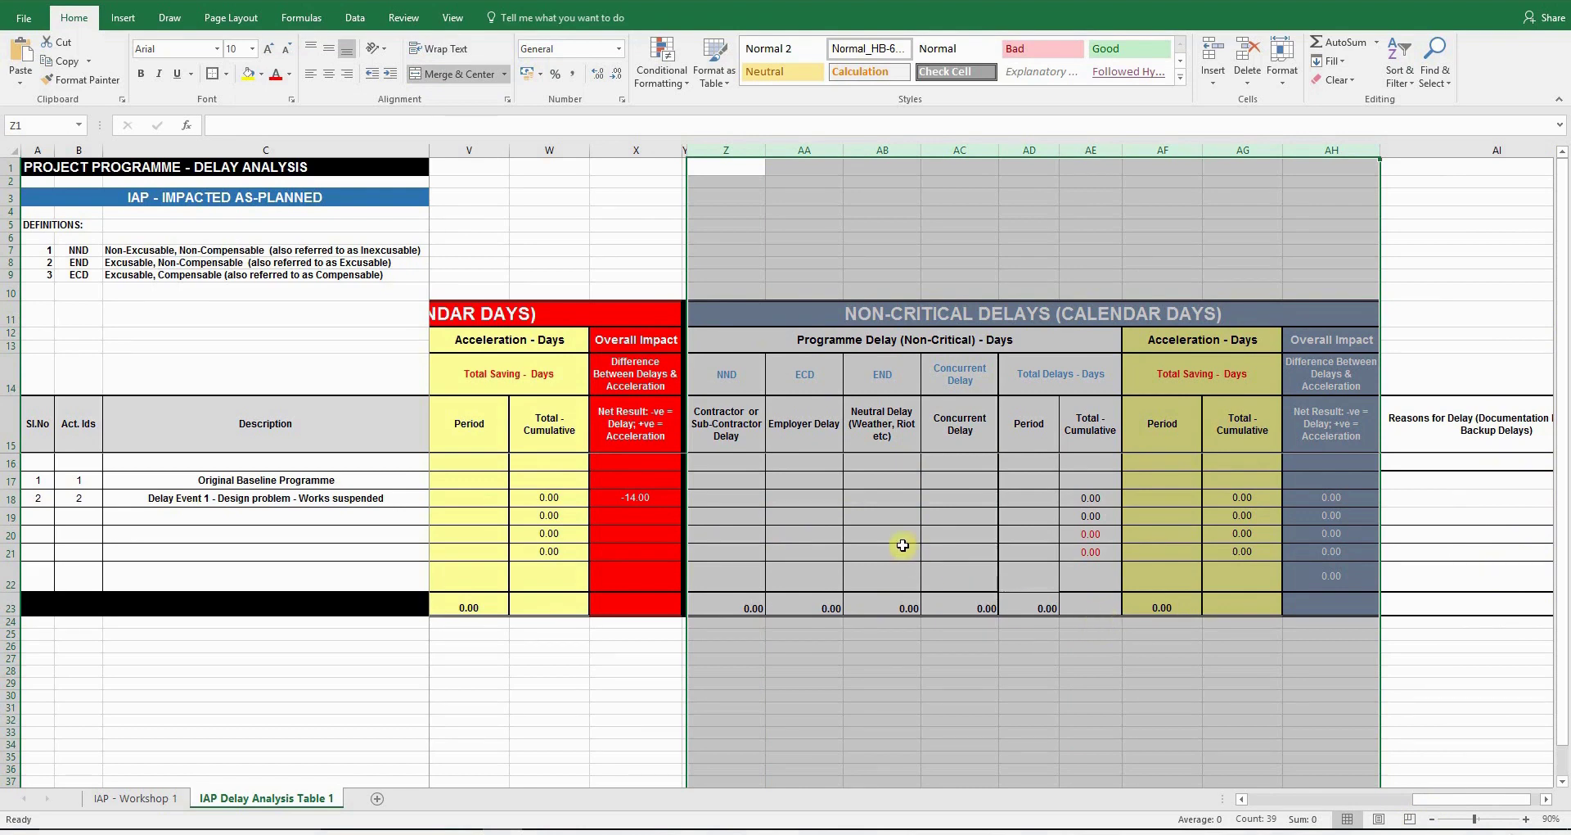
left_click(749, 499)
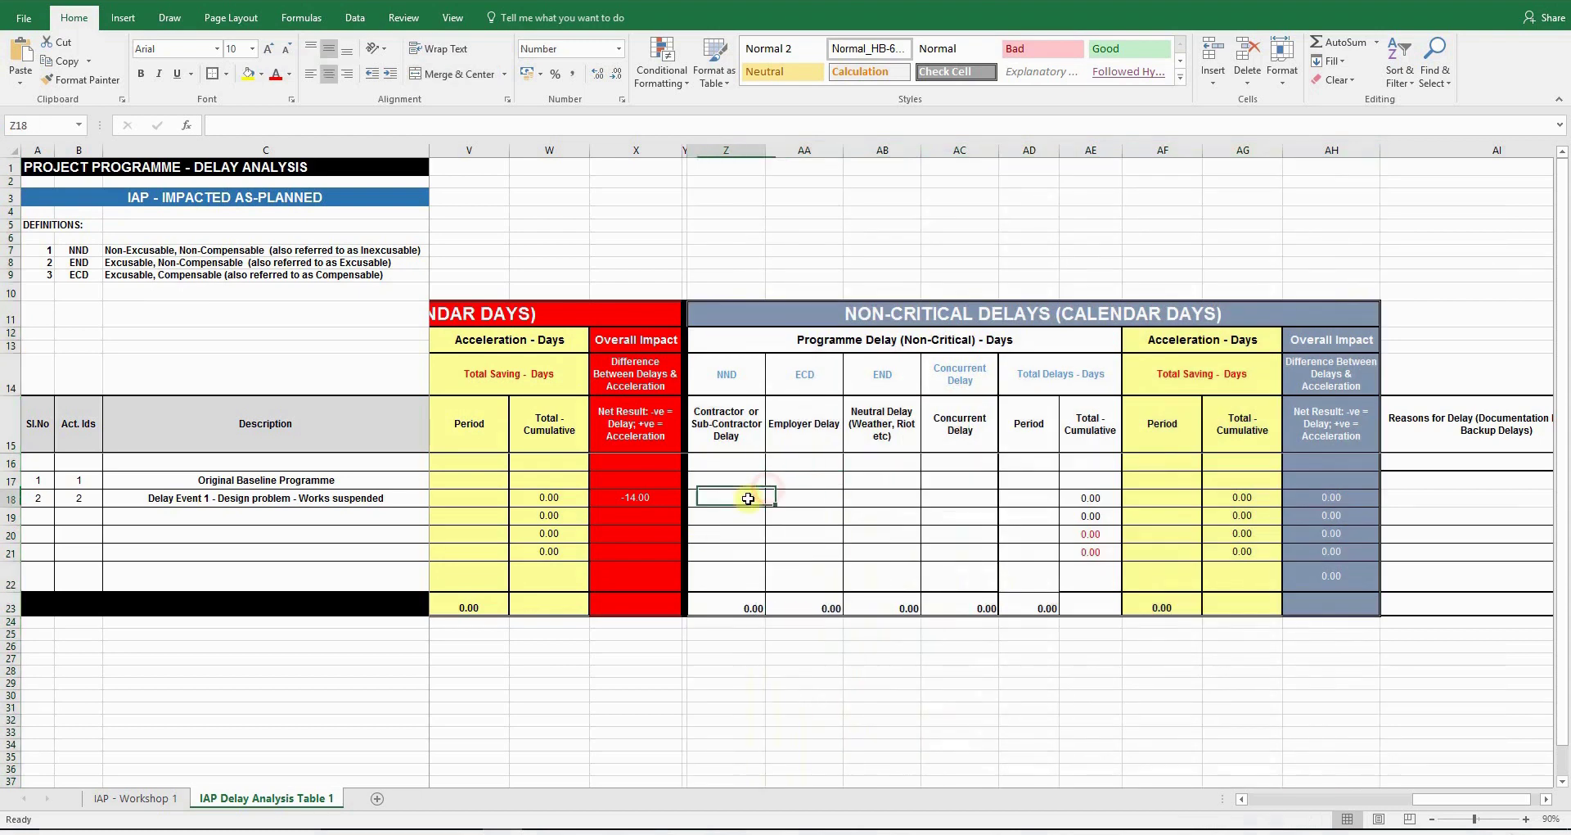
left_click(930, 511)
left_click(879, 518)
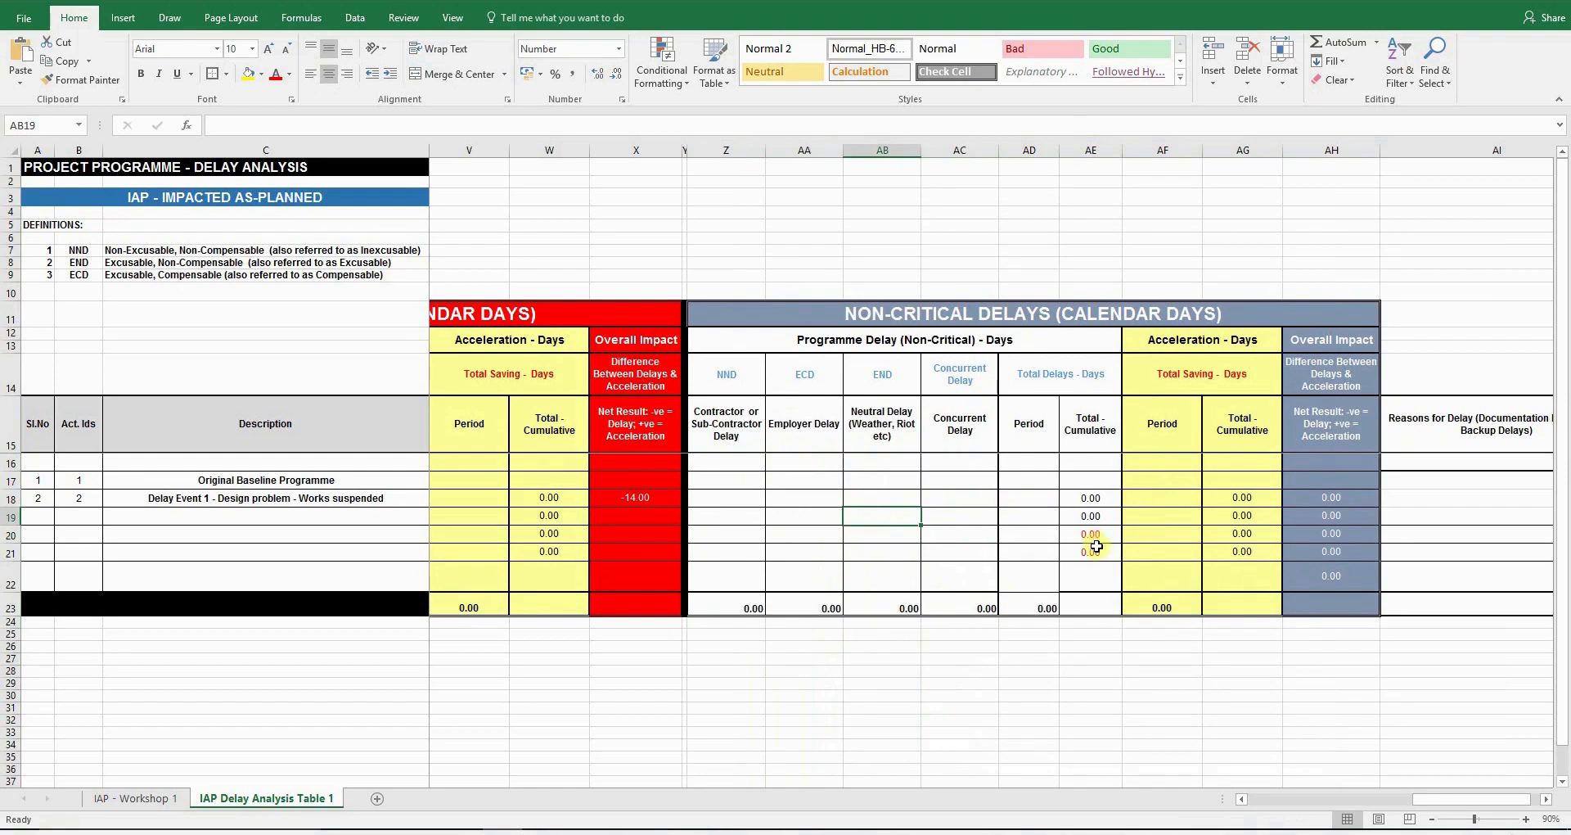
Check the 25 May 2017 as-planned completion, the impacted completion, the L27 variance and the Estimated (Impacted) label.
left_click_drag(343, 326, 684, 501)
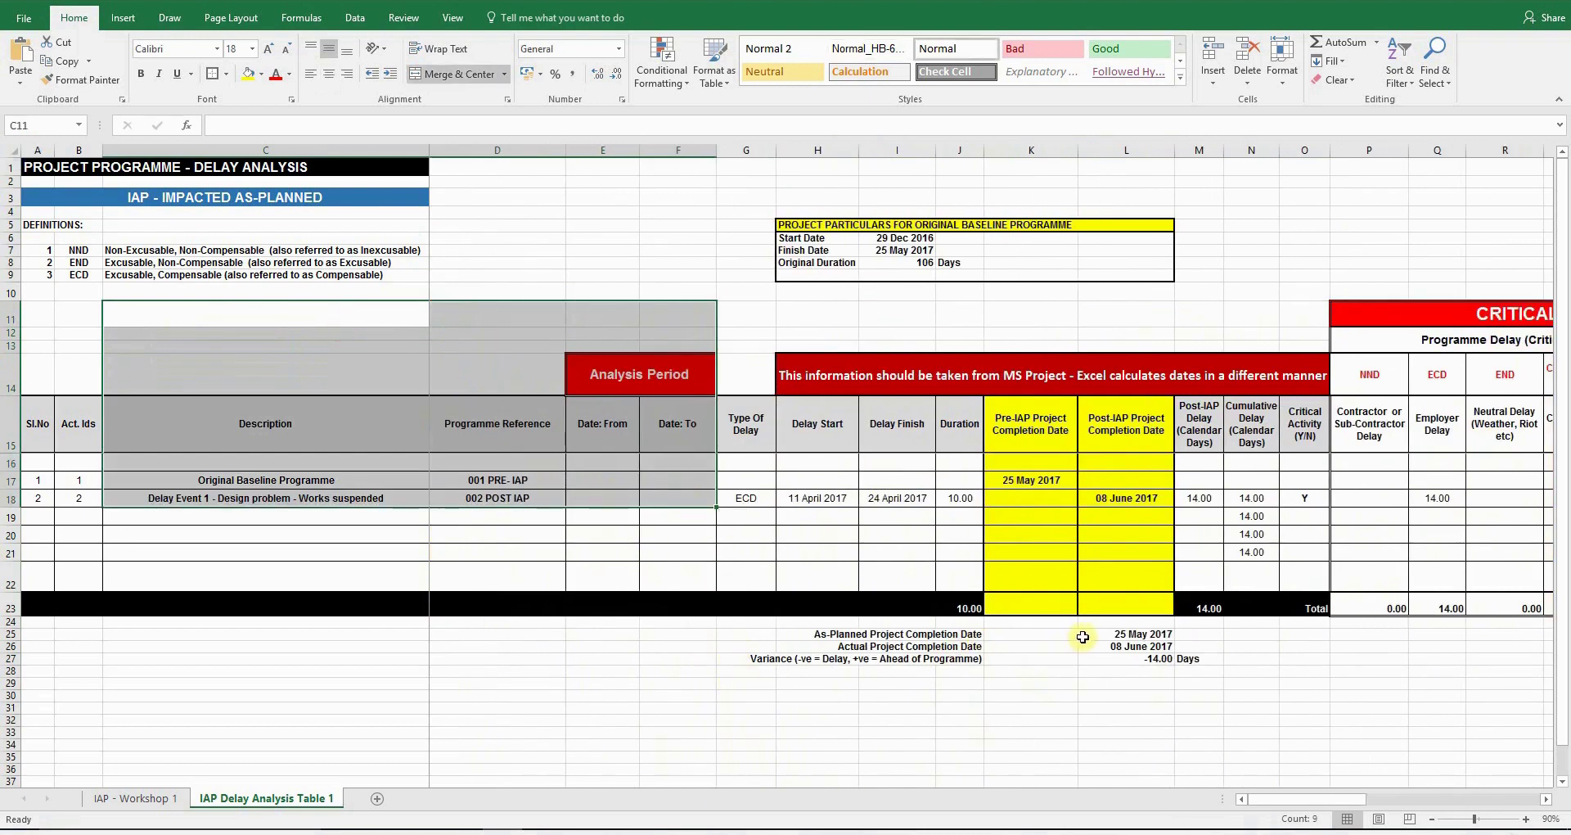
left_click_drag(1083, 637, 1148, 693)
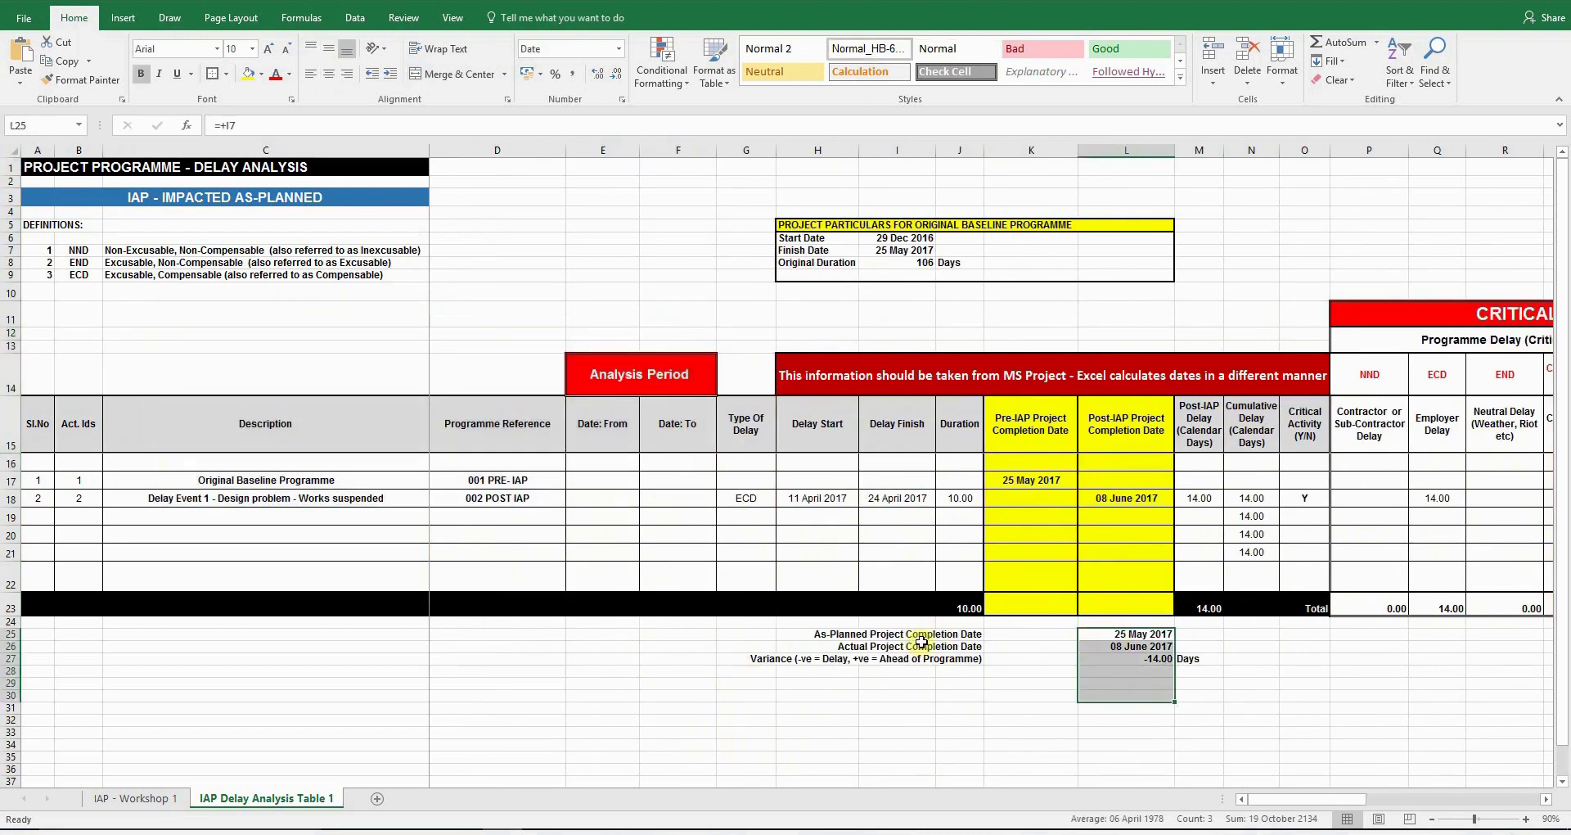
left_click(1126, 634)
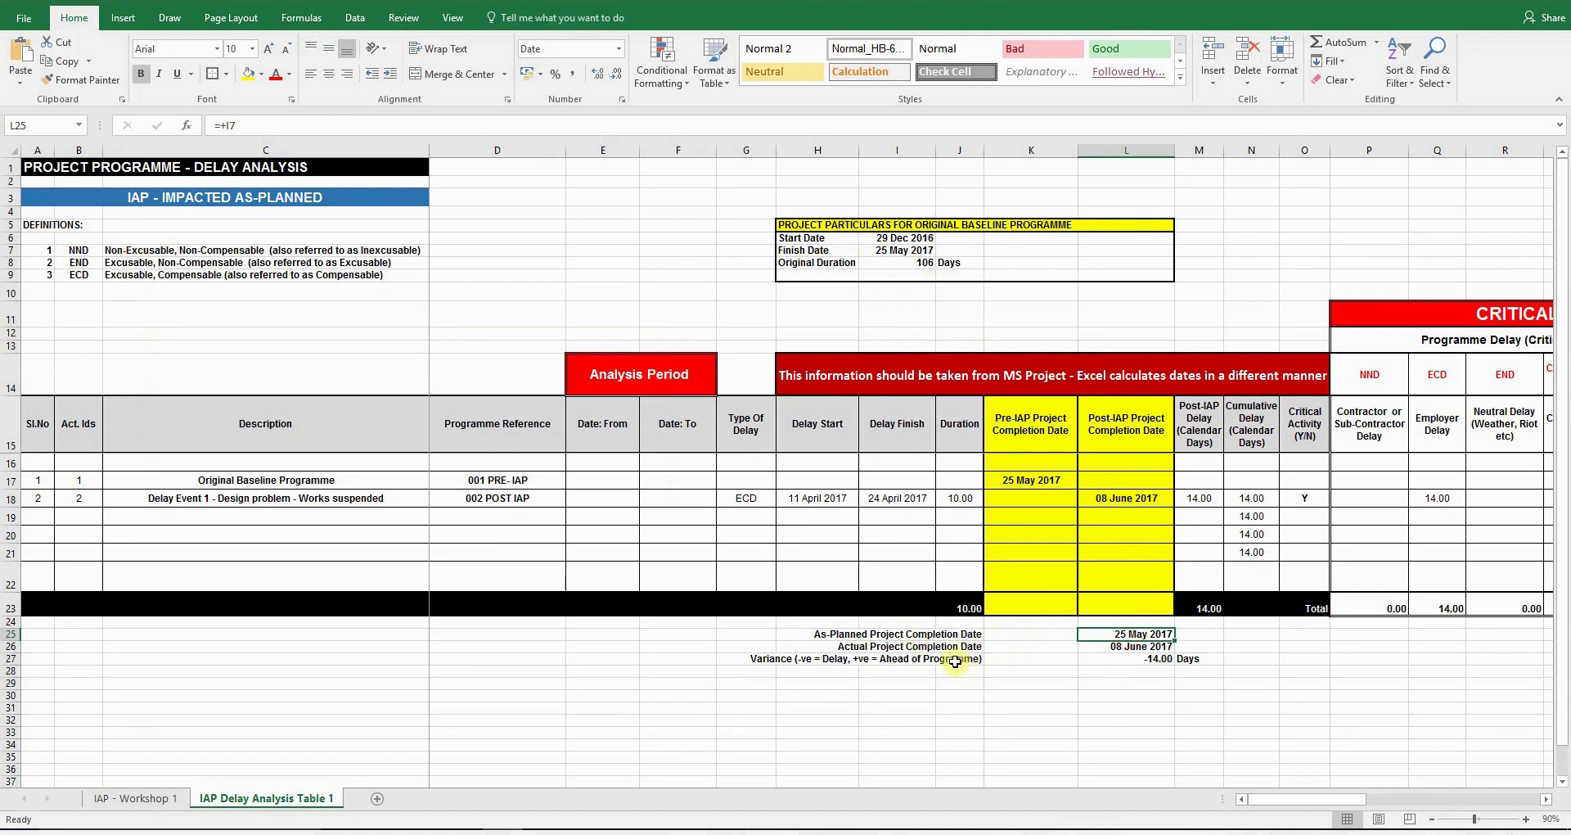
left_click(1138, 648)
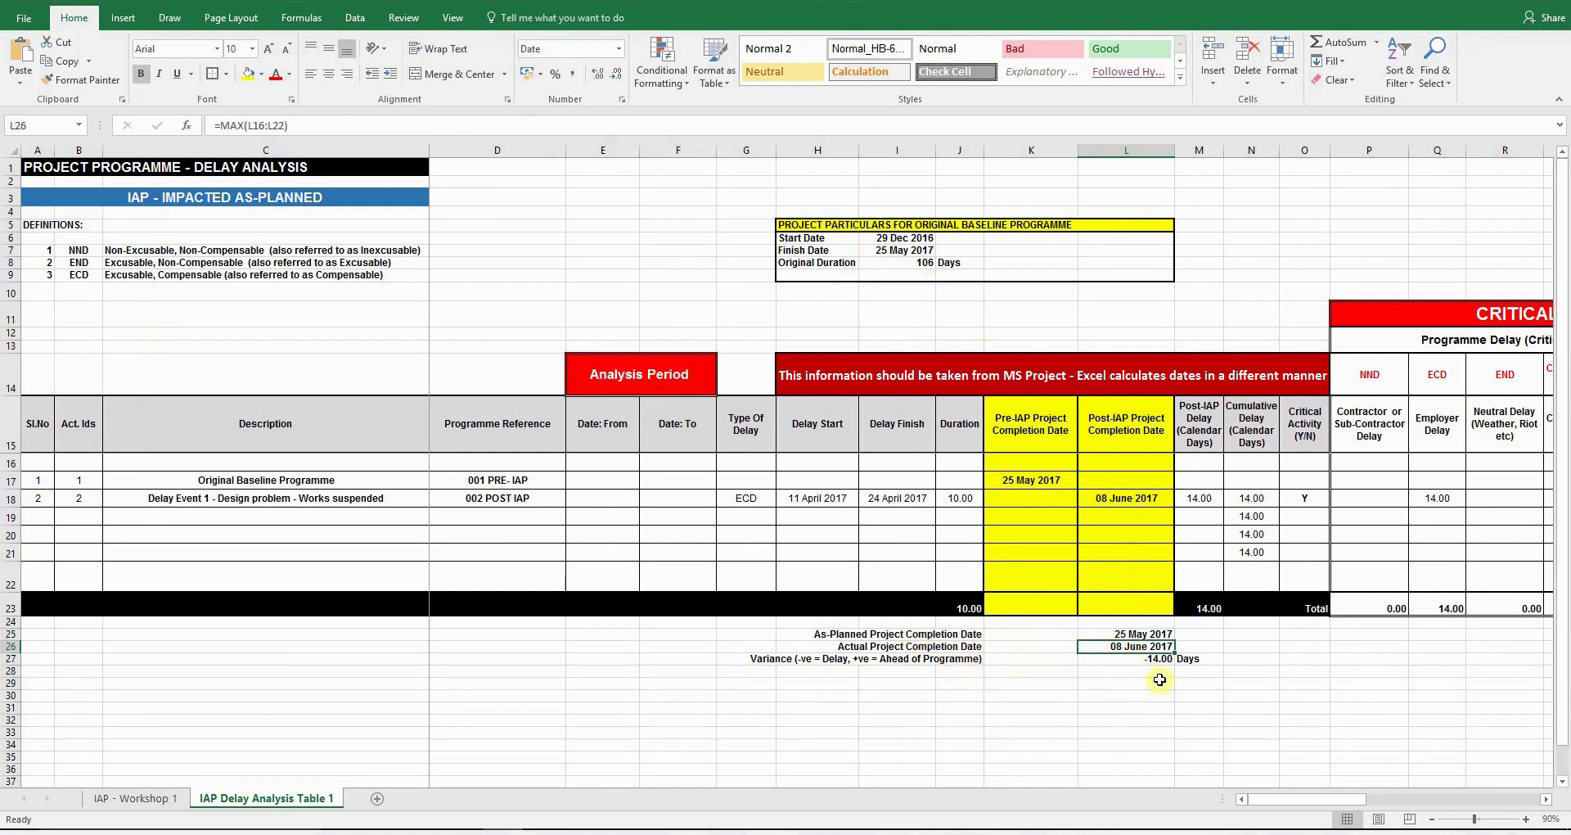
left_click(1170, 660)
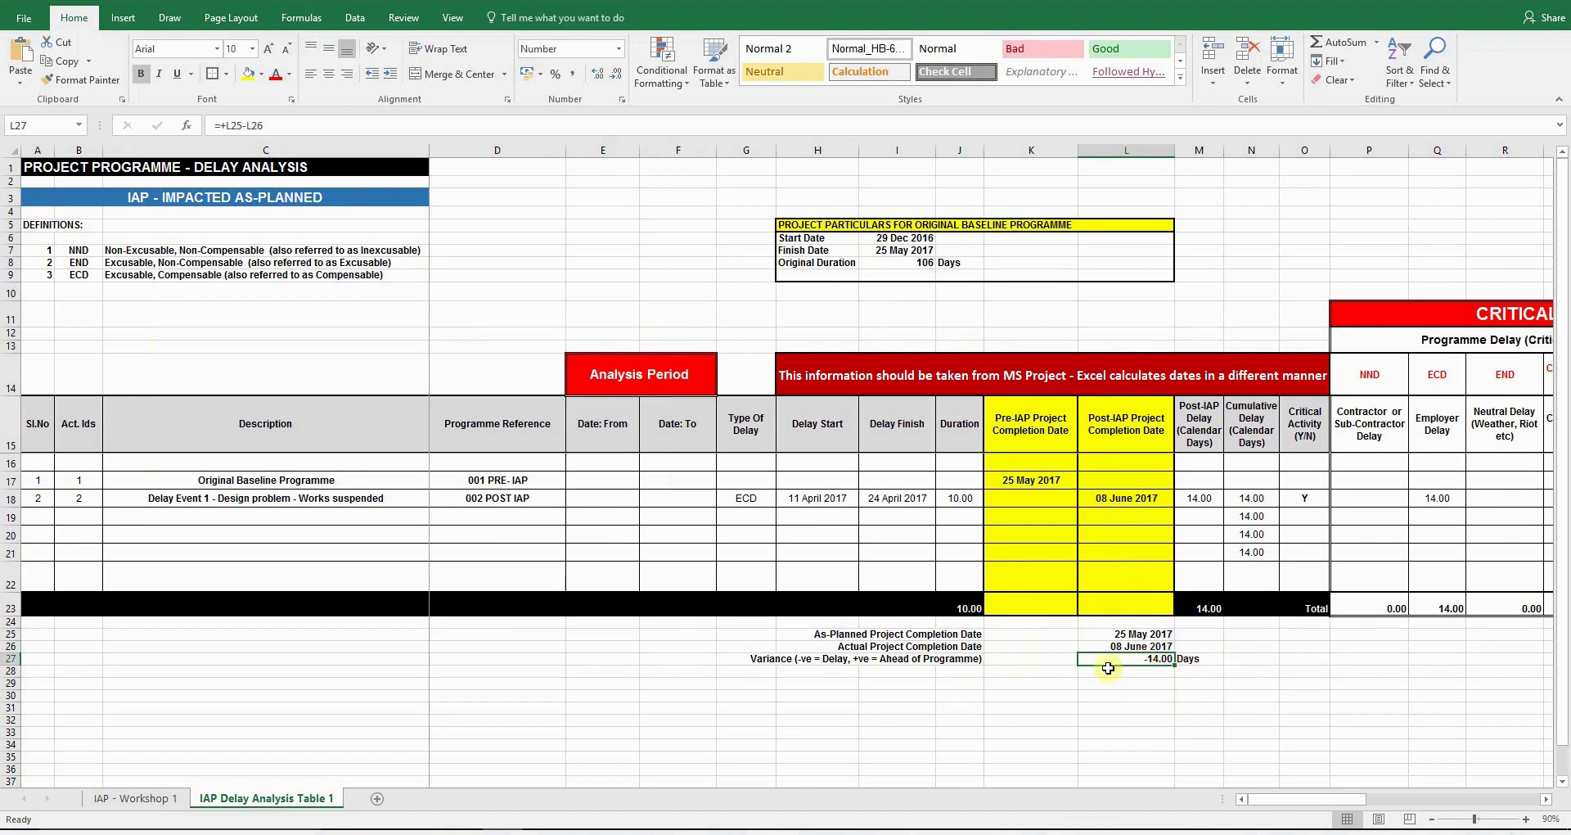
left_click(459, 714)
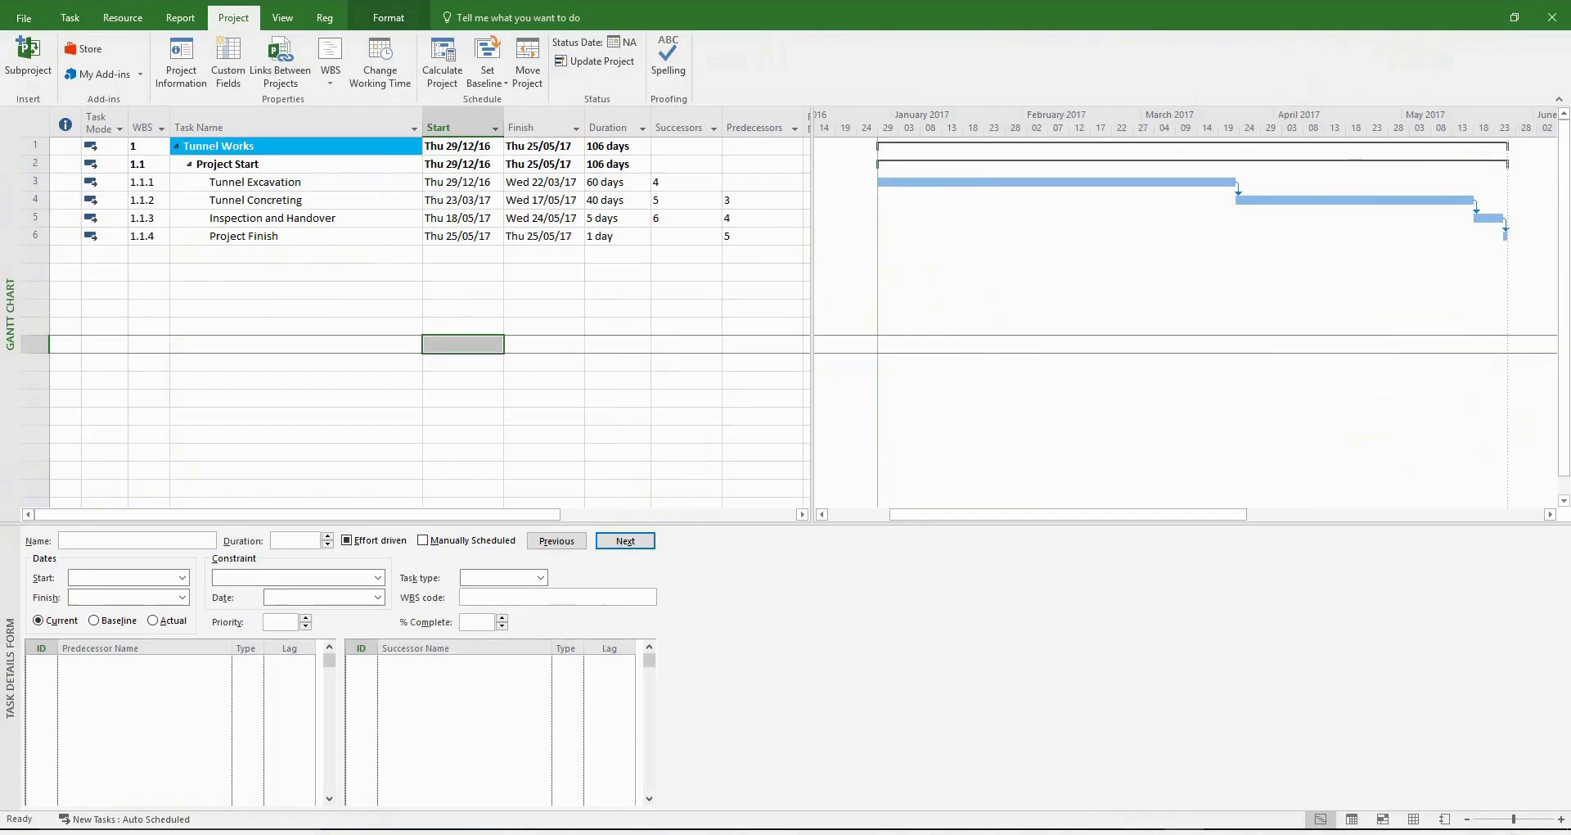
Locate the split Tunnel Concreting rows around Delay Event 1 on the IAP - Workshop 1 sheet.
left_click(1146, 828)
left_click(246, 200)
key("alt+Tab")
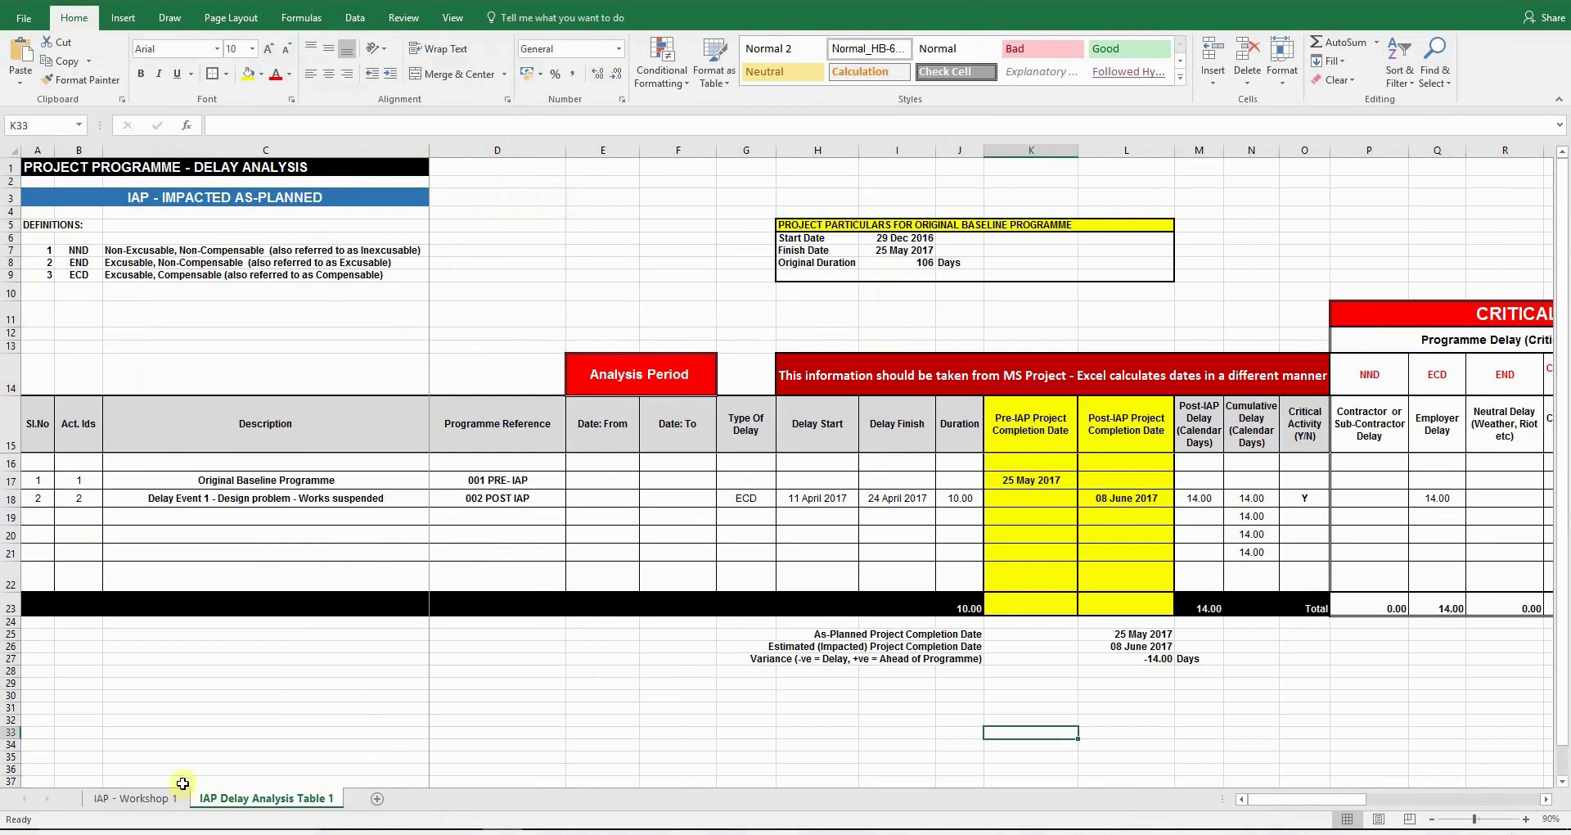
left_click(138, 799)
scroll(451, 663, "up", 2)
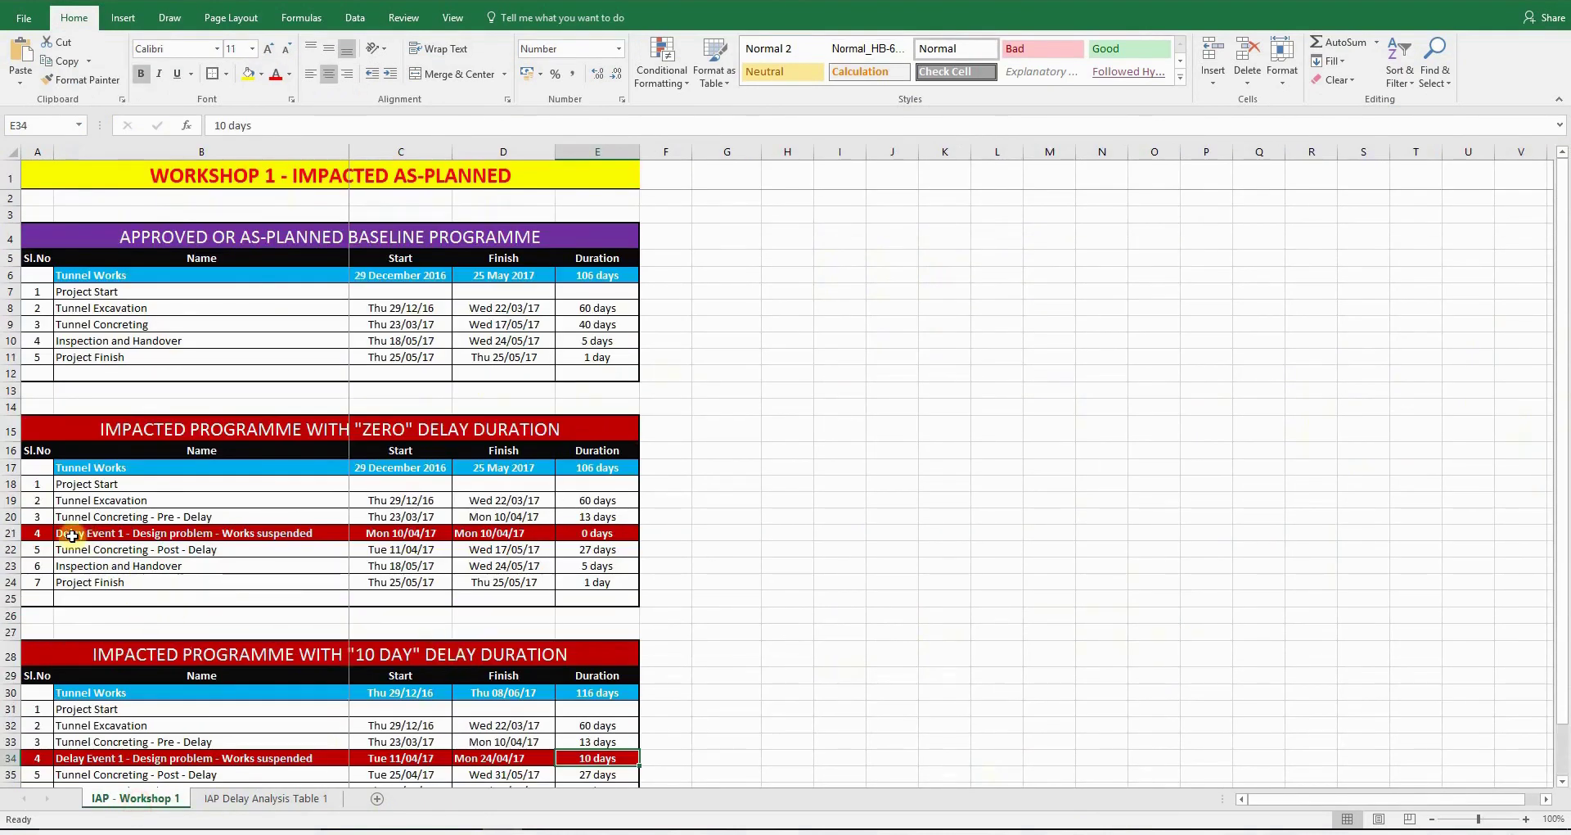
left_click(123, 530)
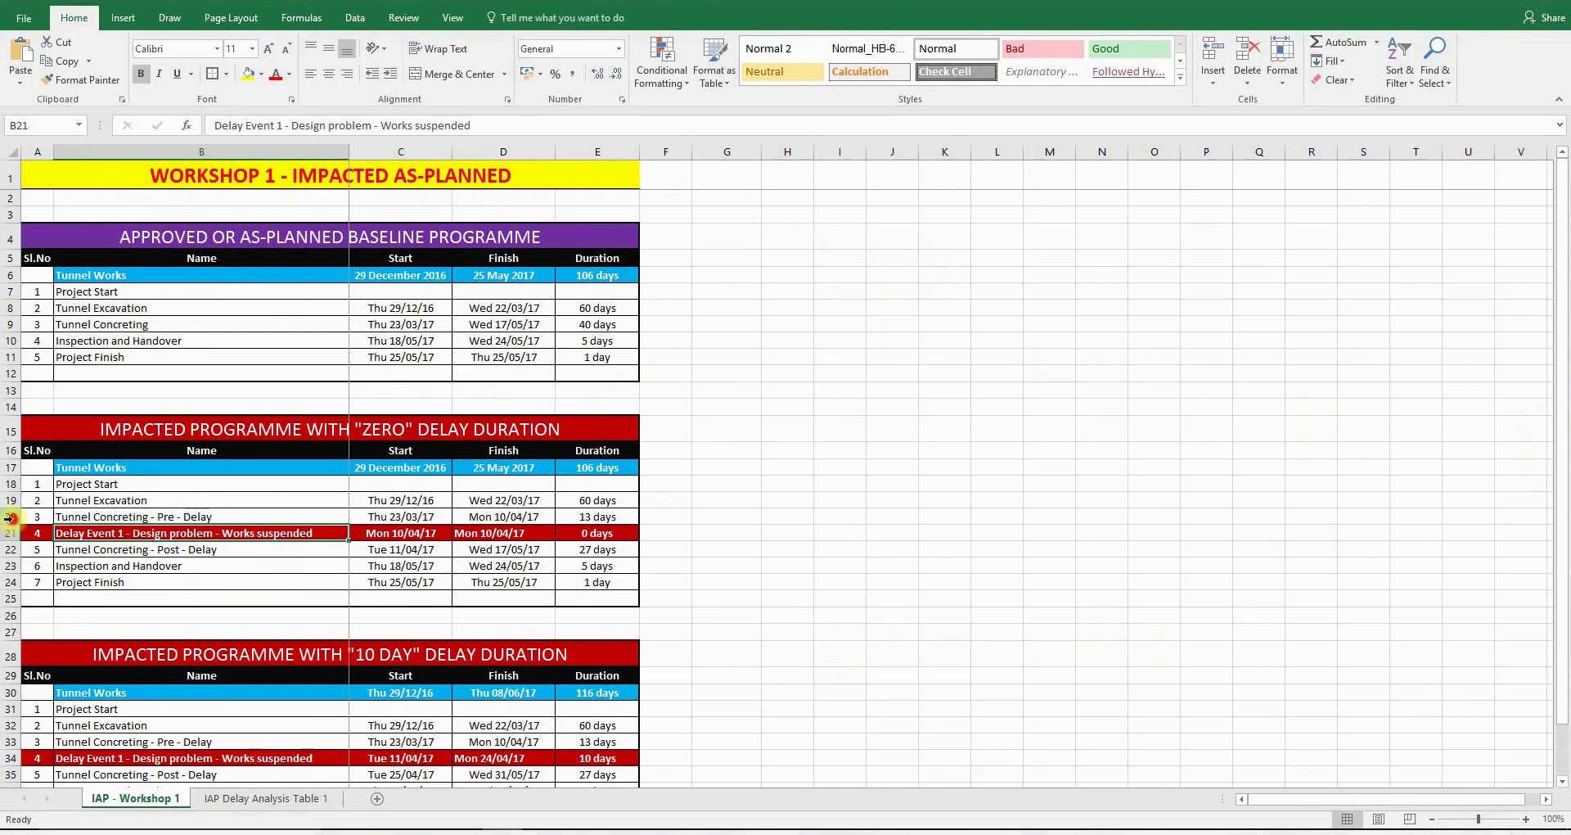
left_click_drag(10, 517, 11, 550)
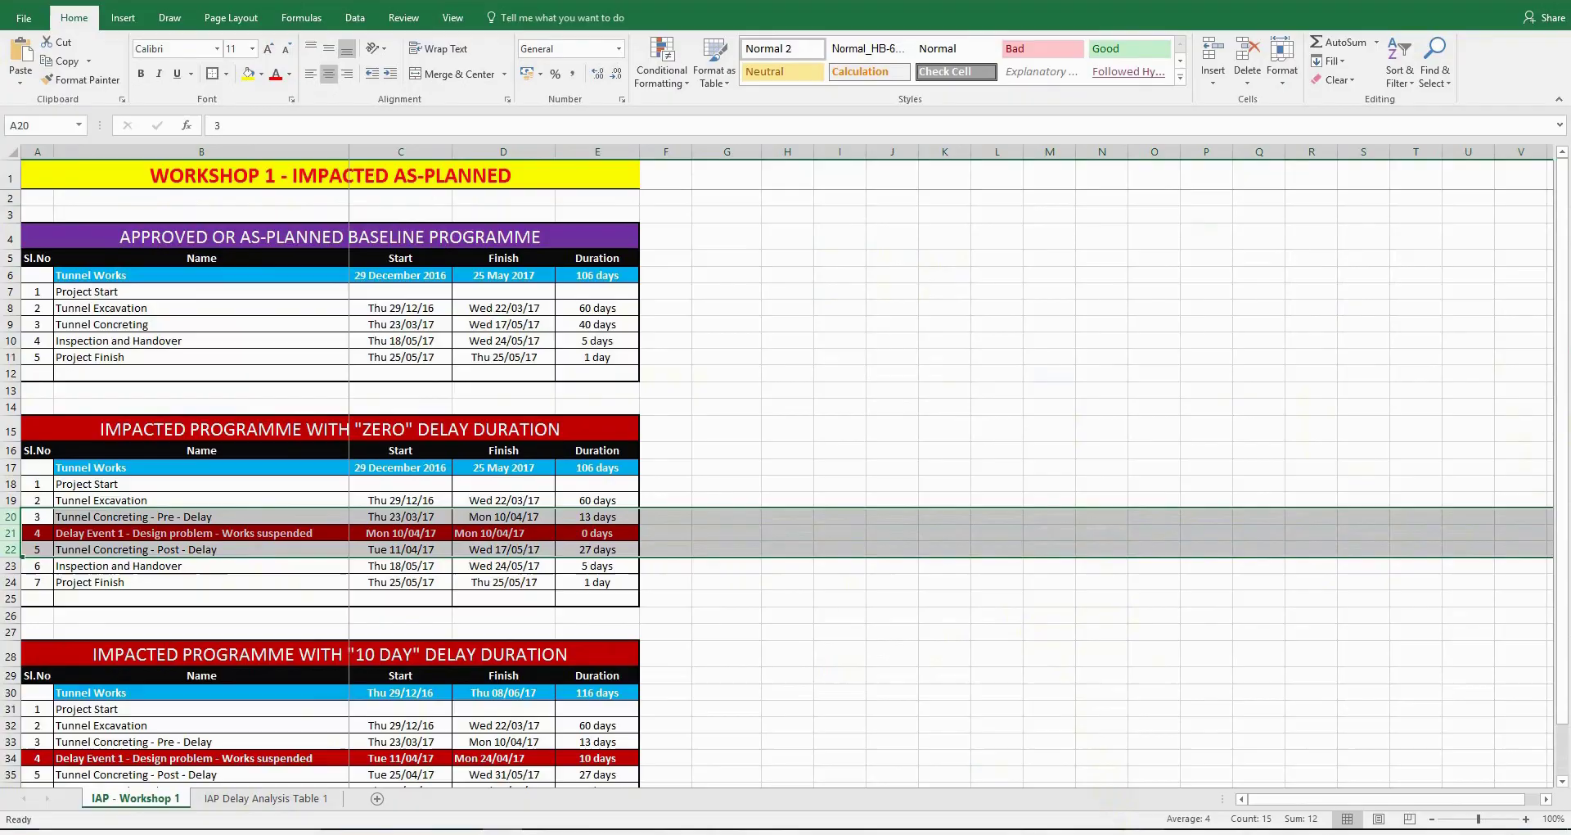
Insert three blank tasks above Inspection and Handover in Project.
left_click(1146, 761)
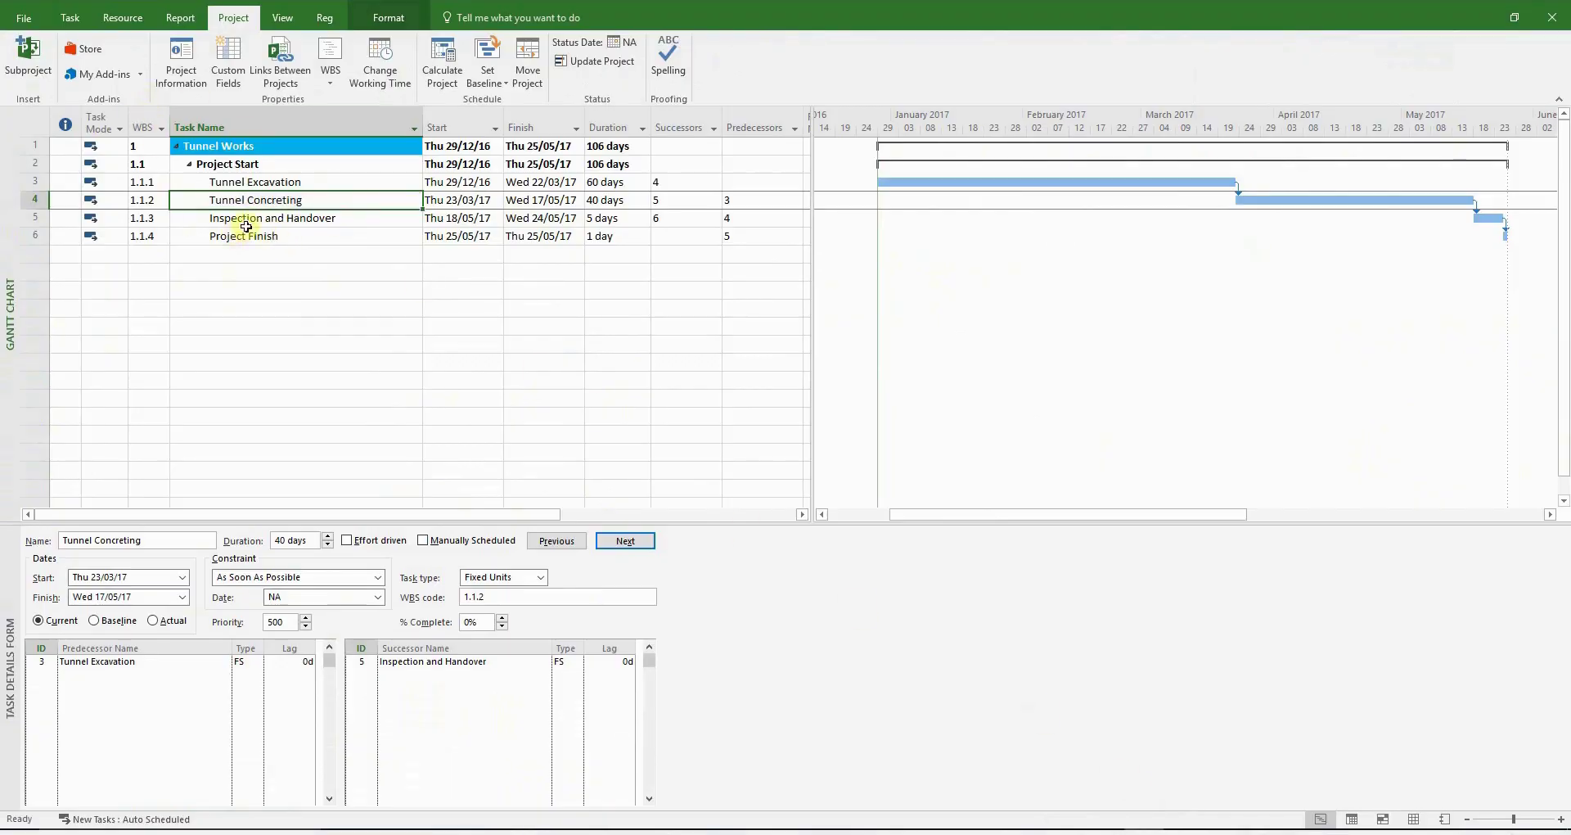
left_click(35, 217)
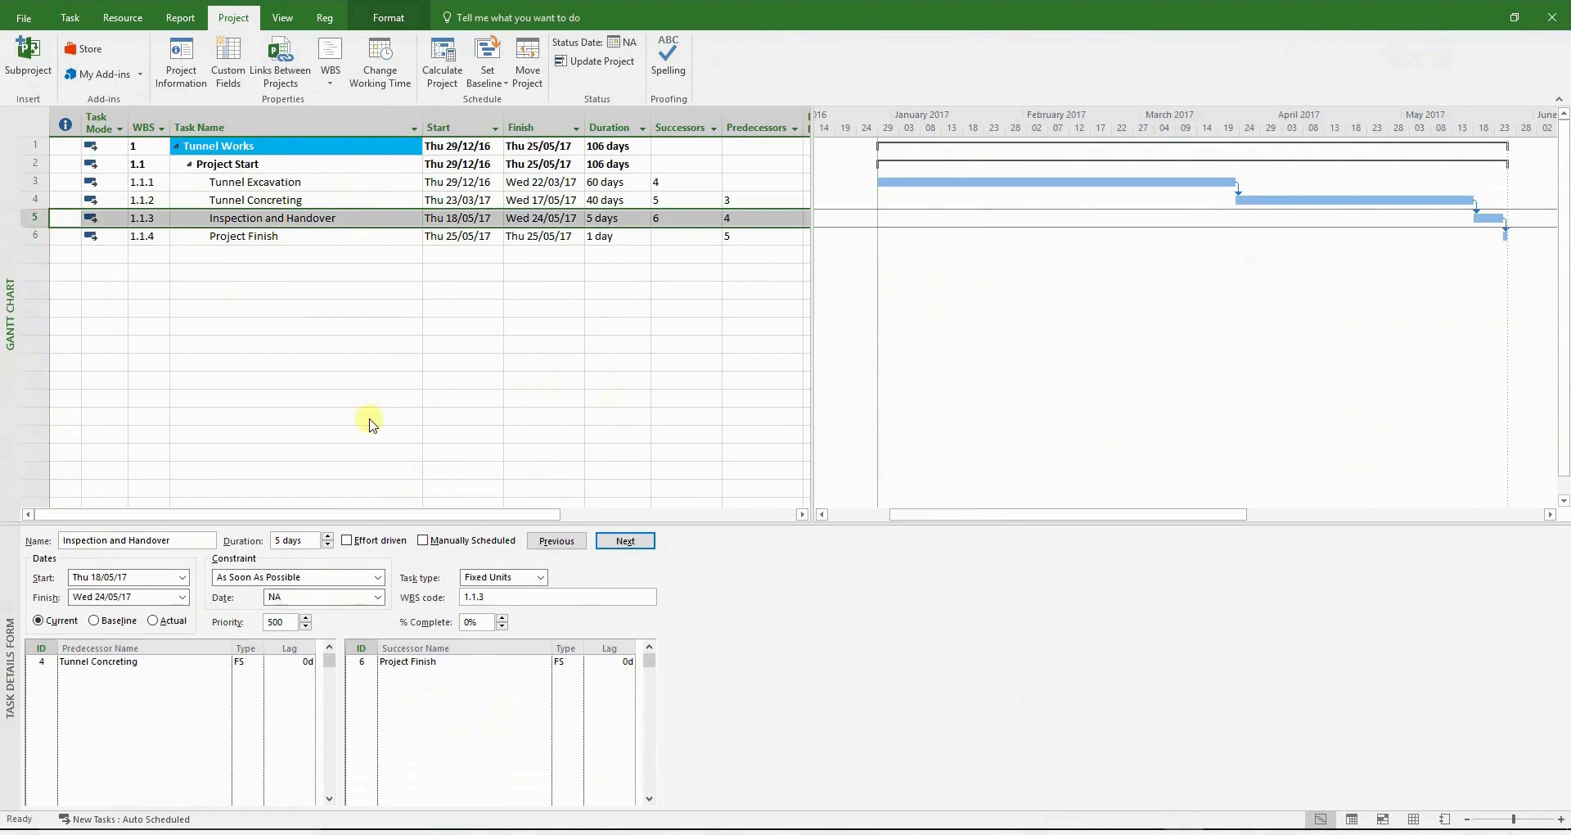
key("Escape")
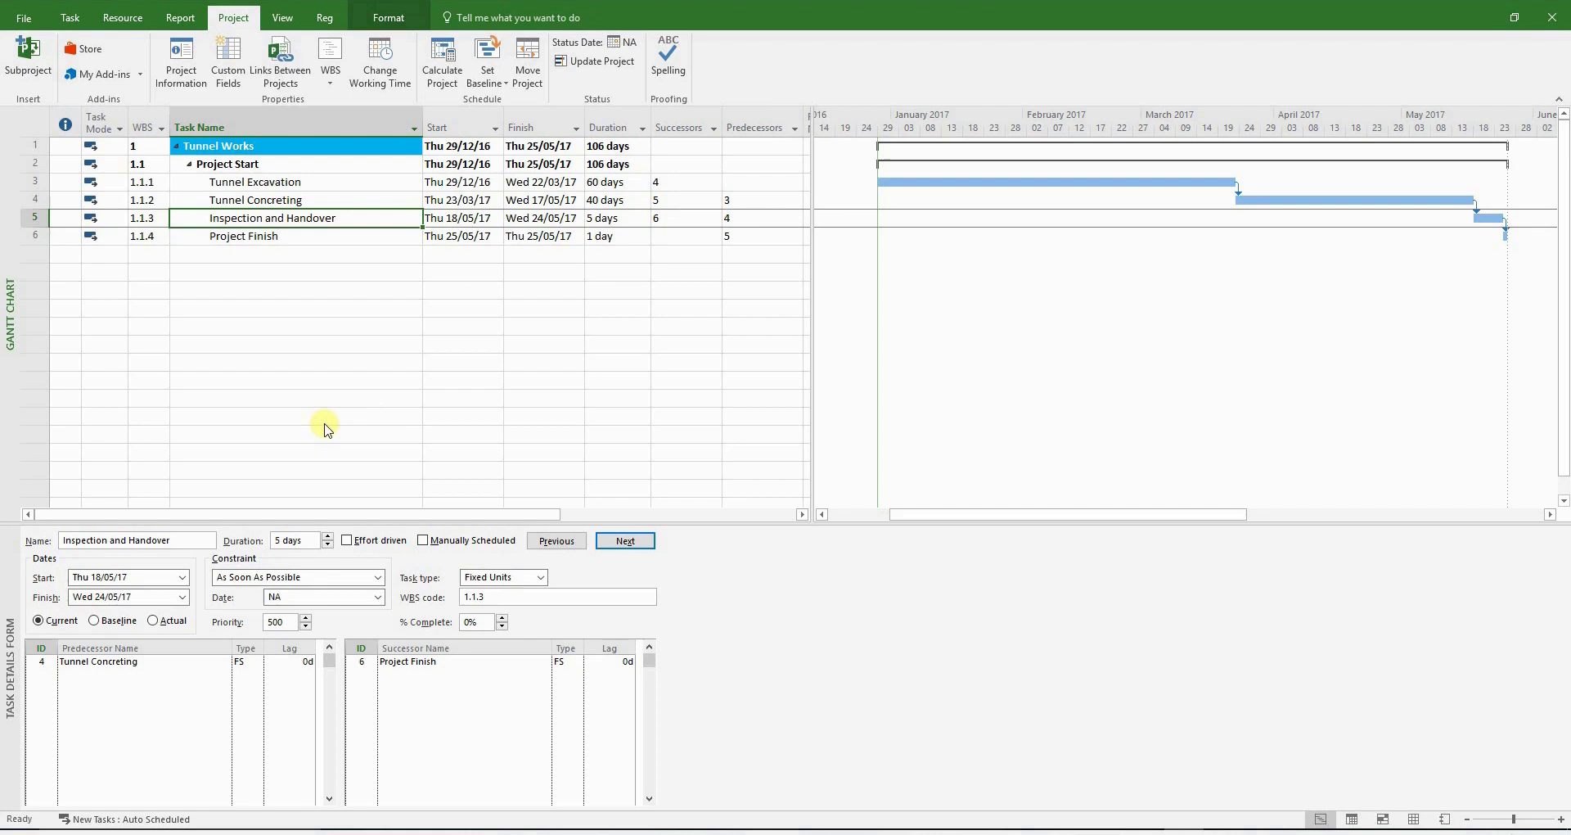
key("alt+y")
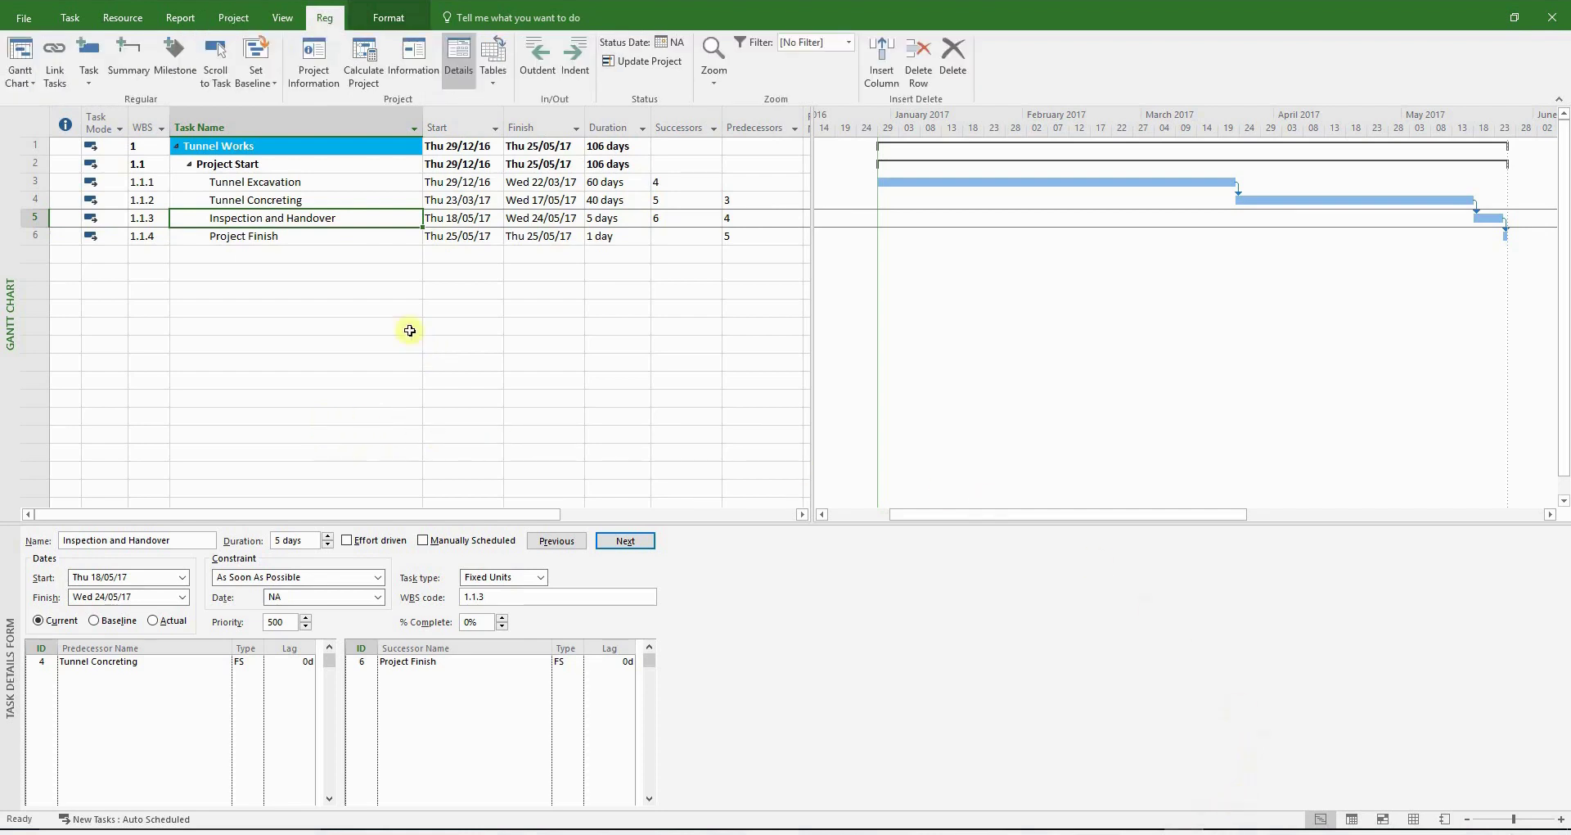
left_click(86, 48)
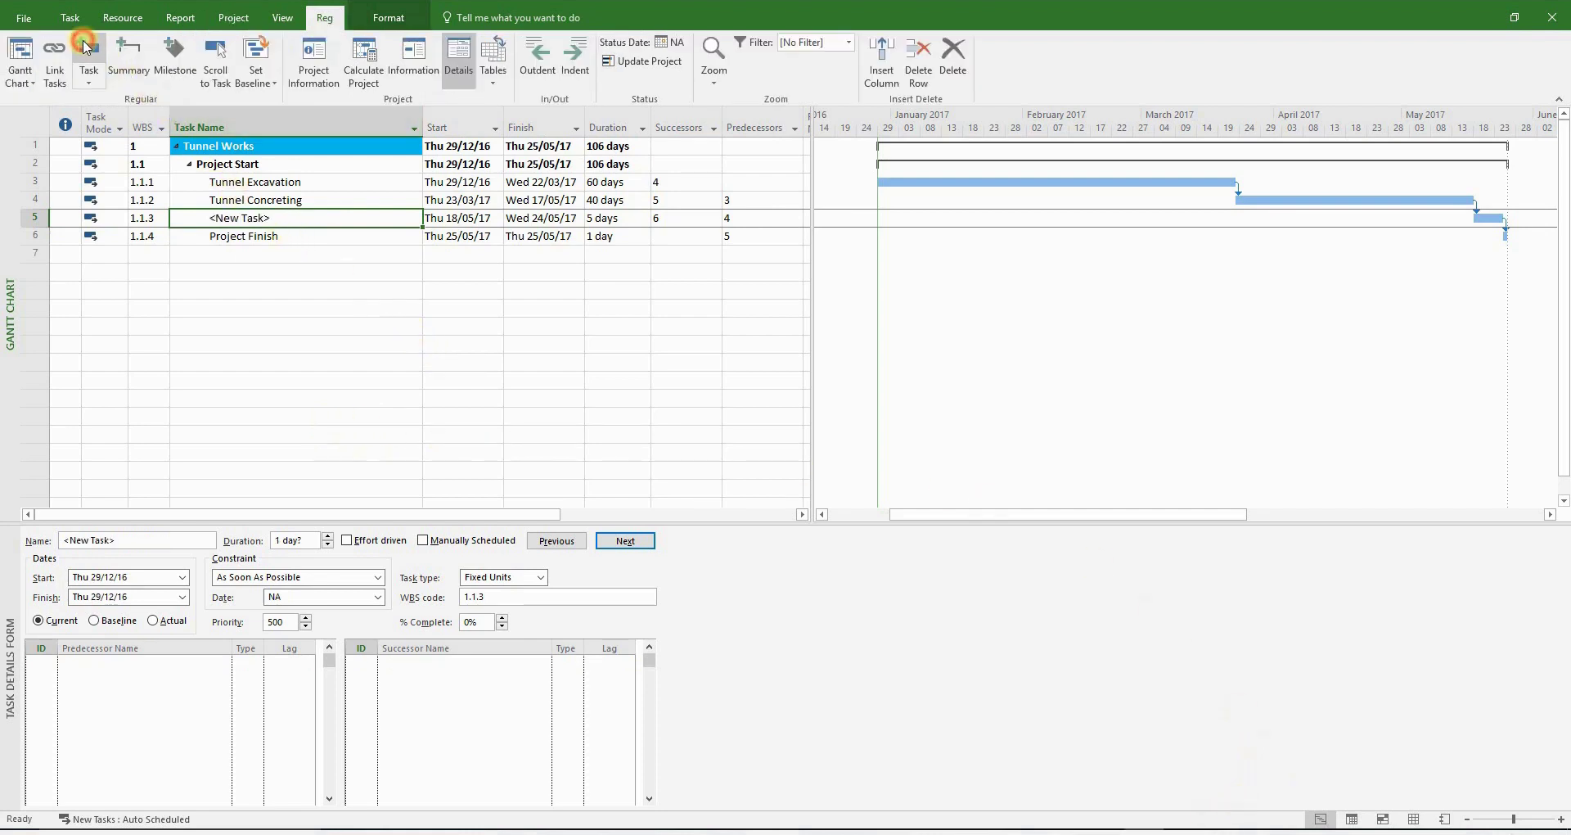
left_click(86, 48)
left_click(88, 49)
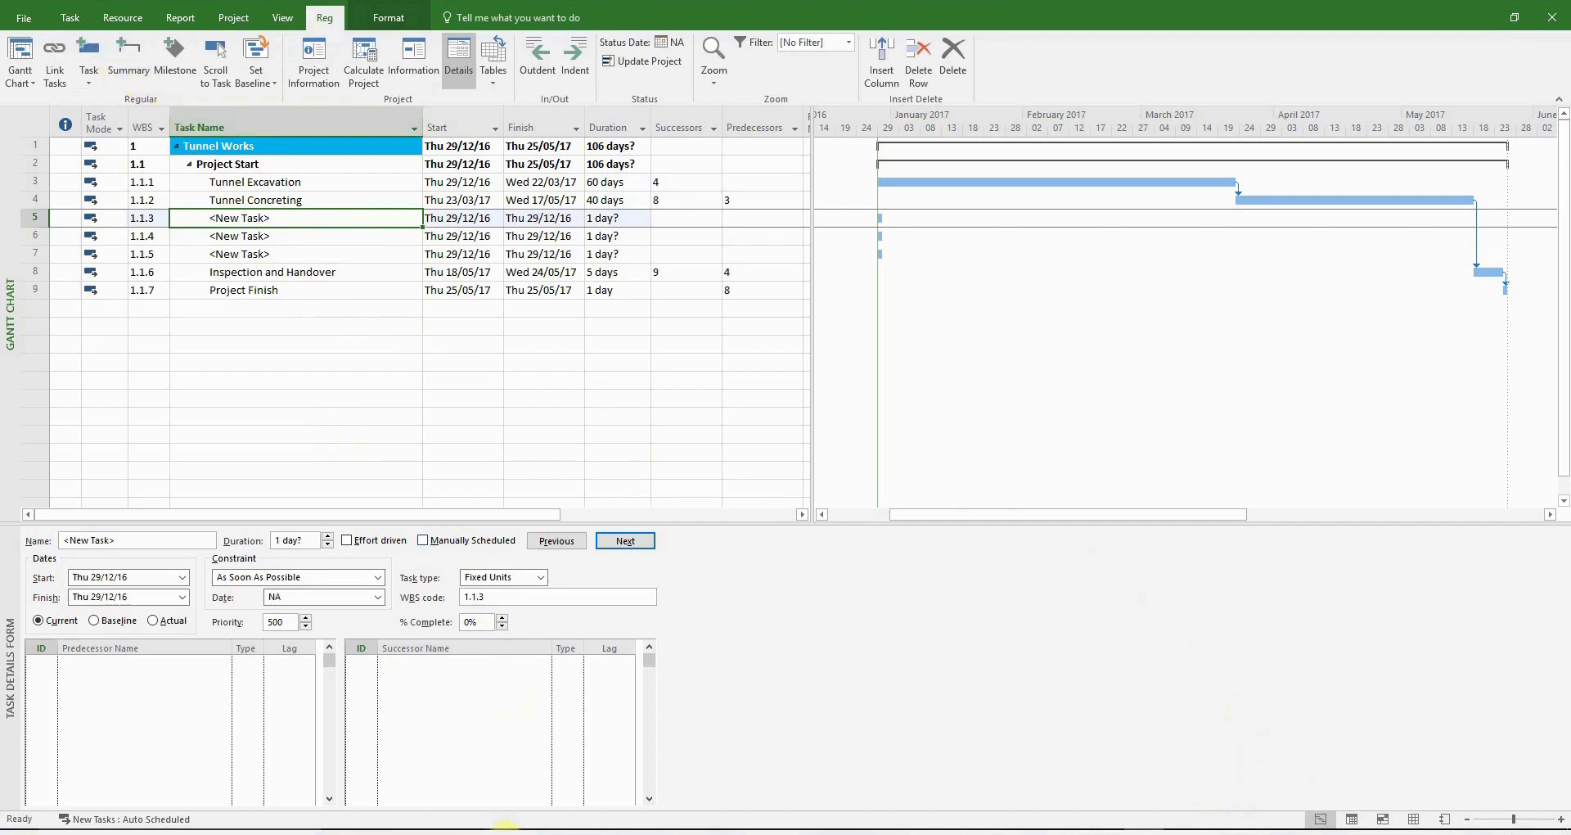
Copy the three split task names in B20:B22 in Excel.
left_click(499, 829)
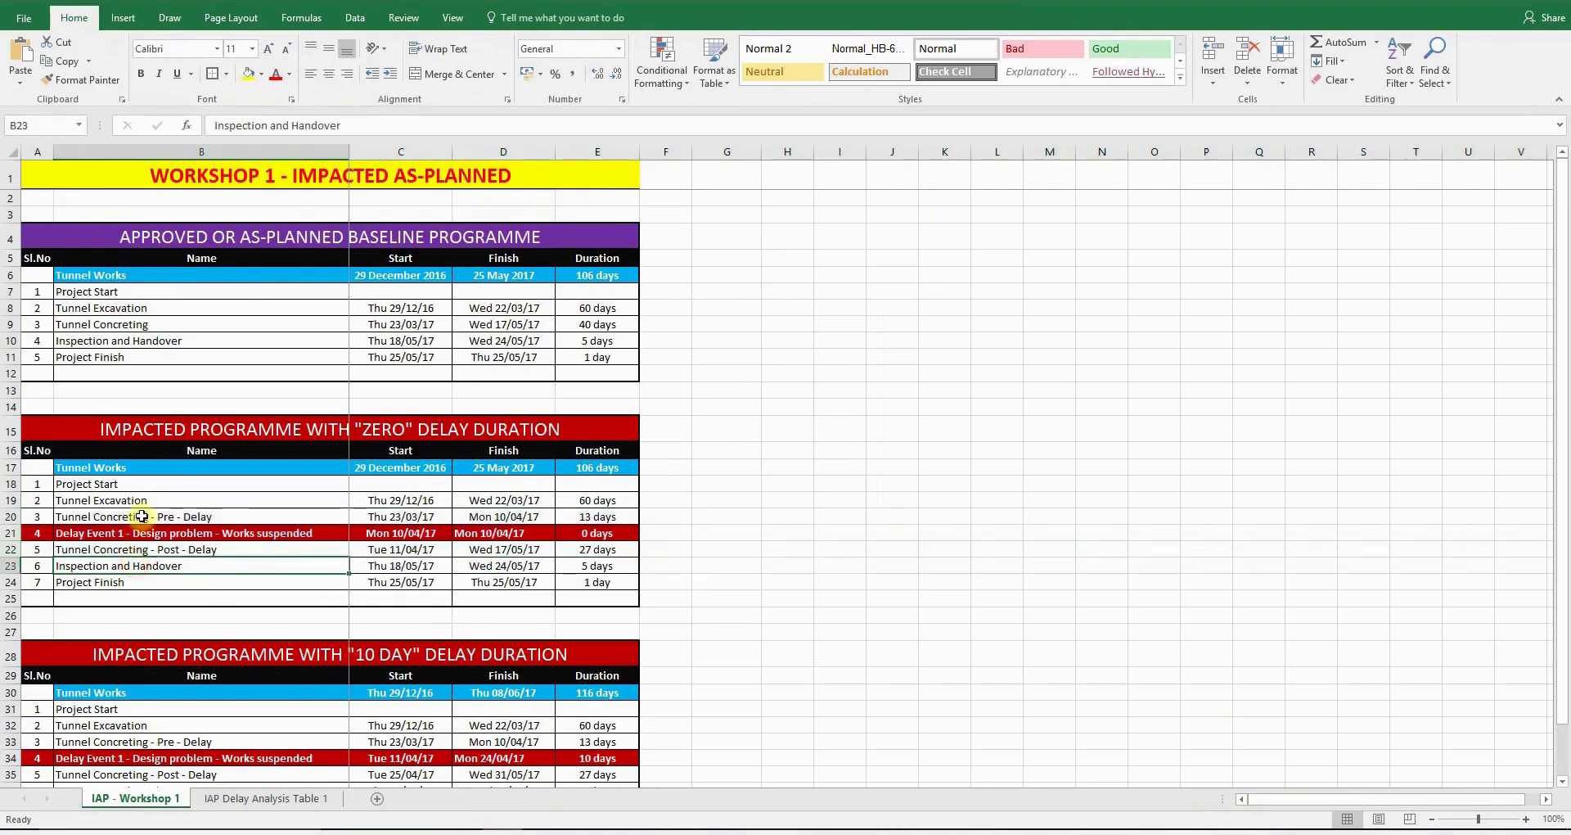
left_click_drag(143, 516, 144, 550)
right_click(146, 550)
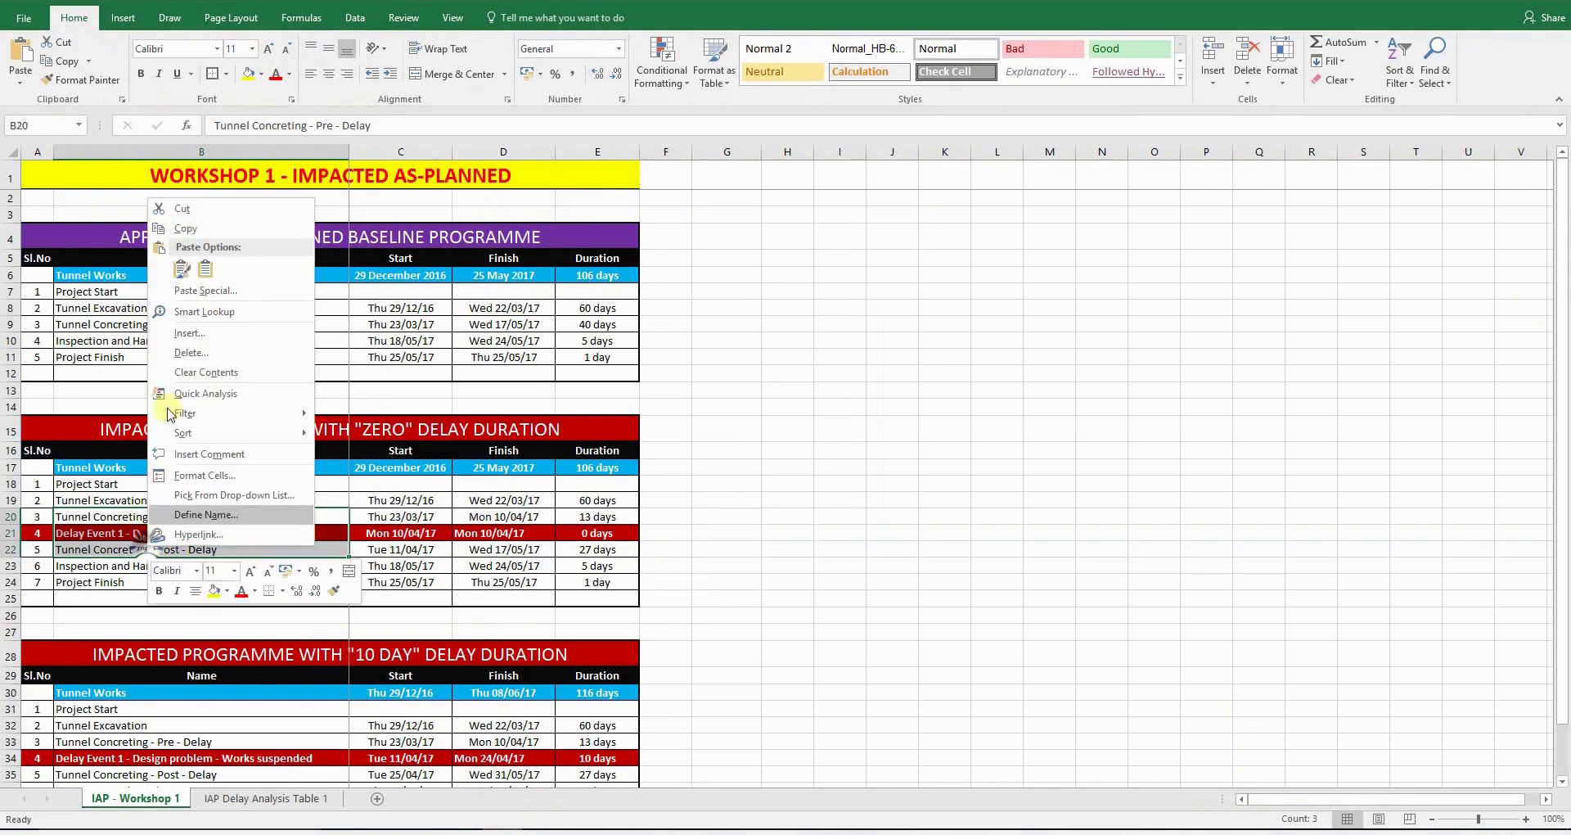
left_click(185, 229)
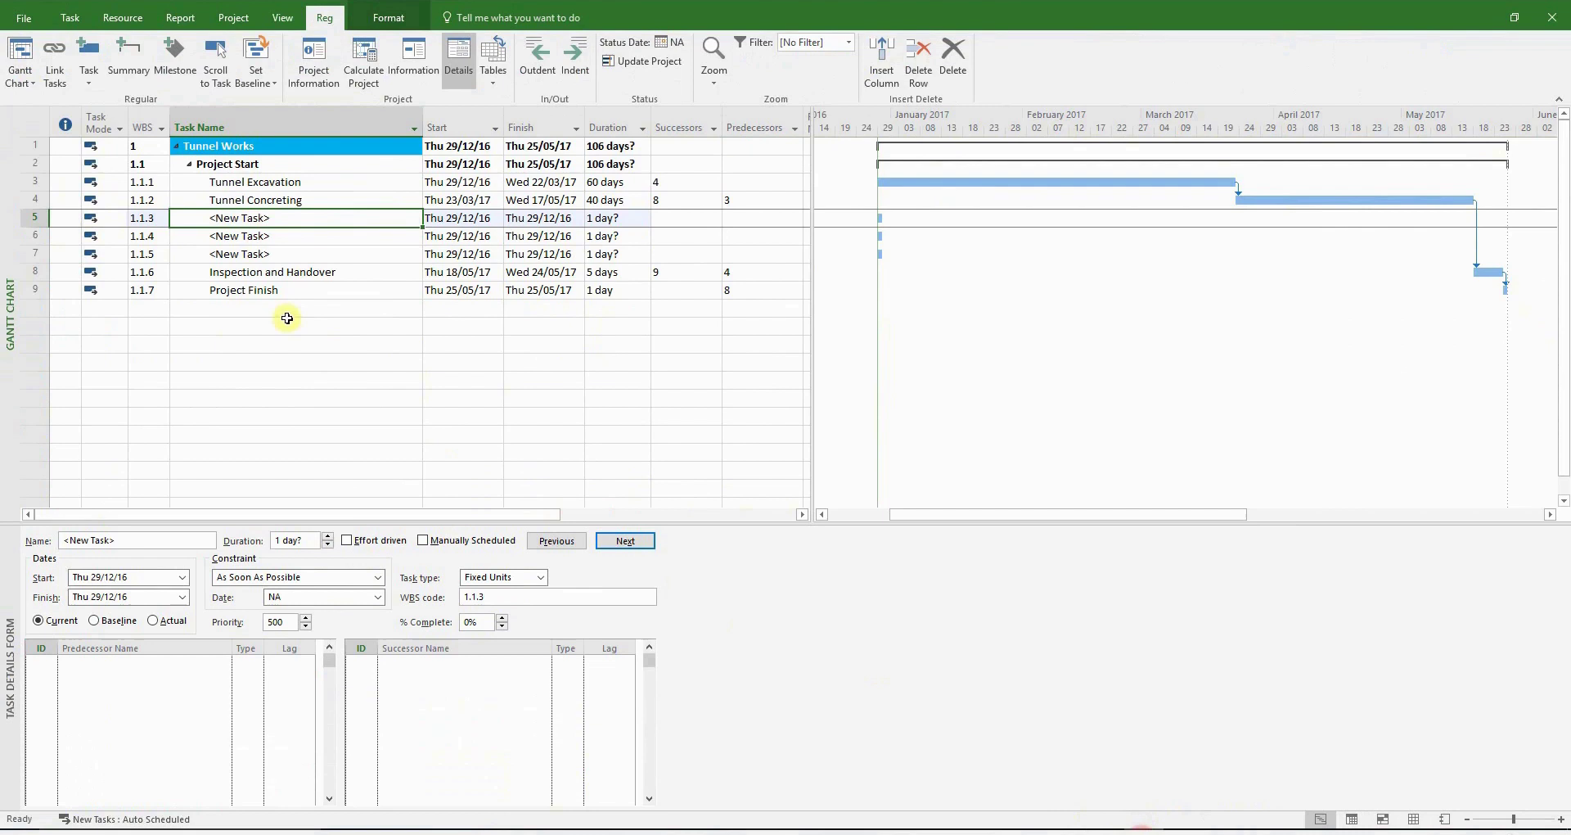
Paste the pre-delay, Delay Event 1 and post-delay Tunnel Concreting names into the three new tasks.
right_click(255, 217)
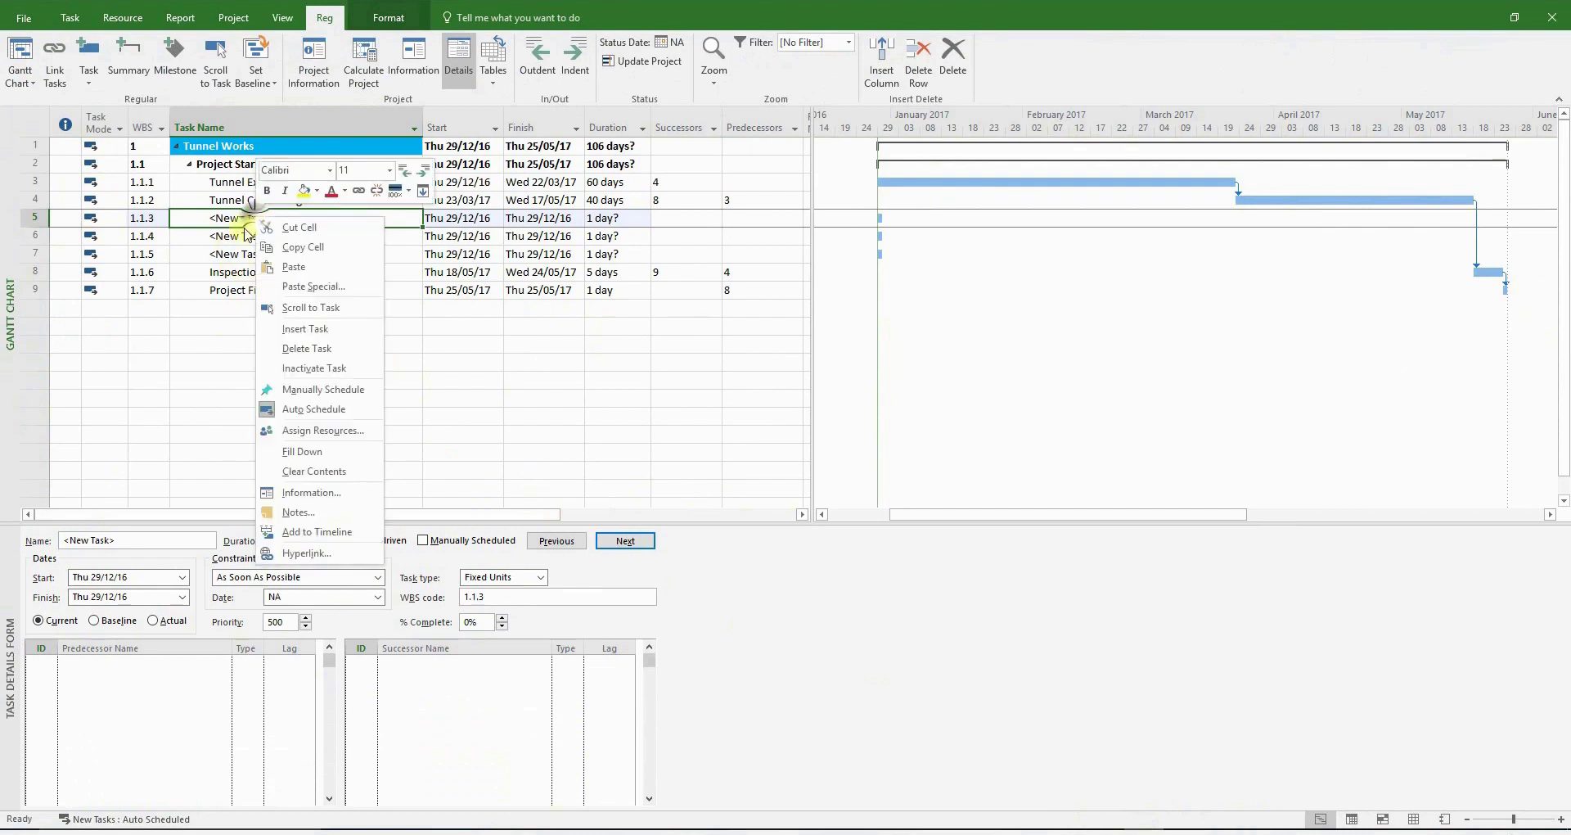
left_click(293, 271)
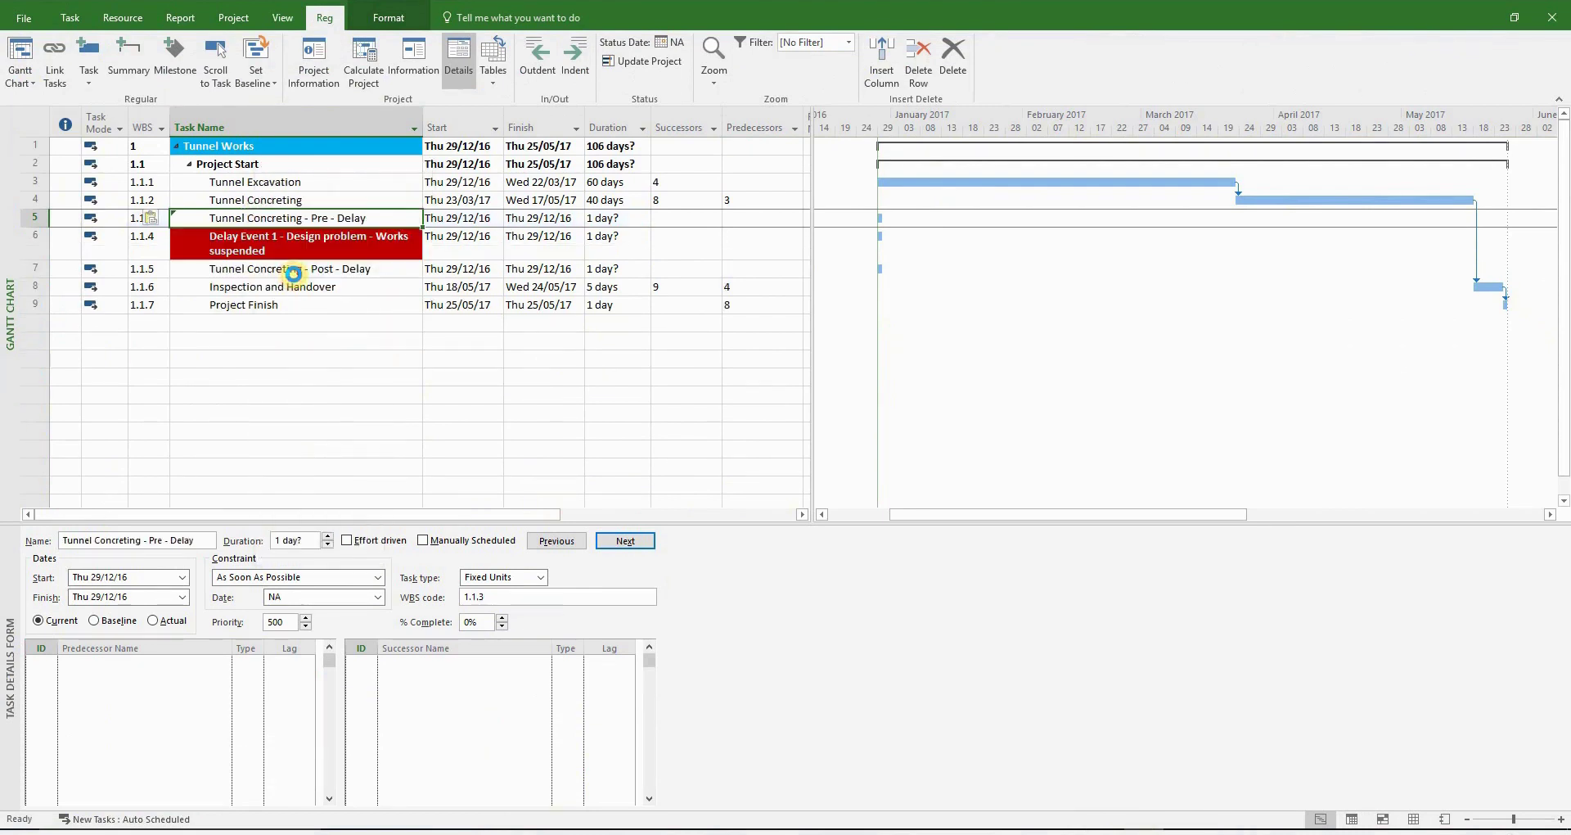
left_click(360, 273)
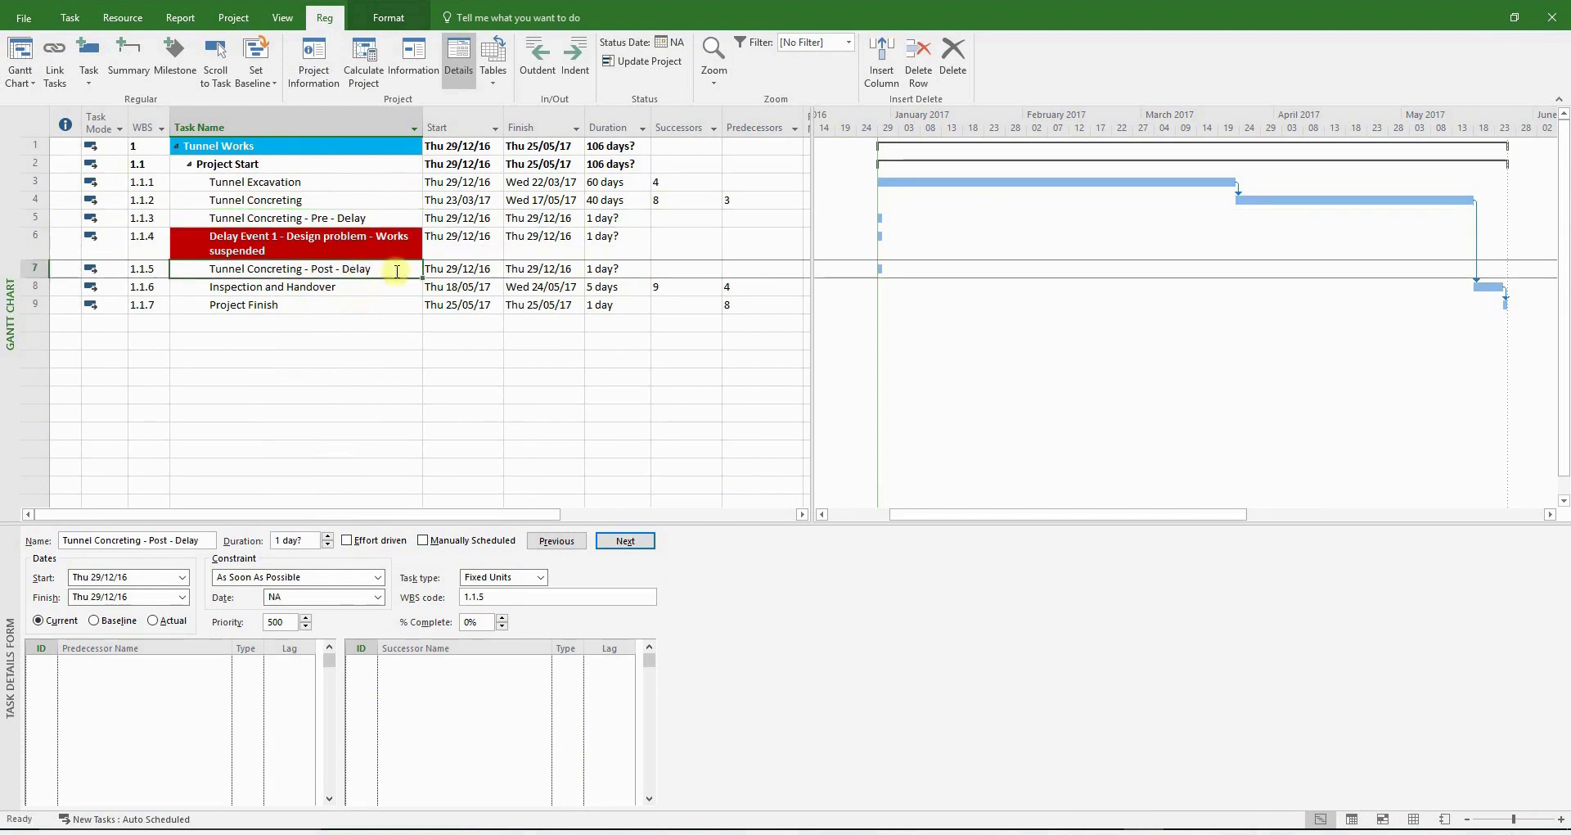
left_click(486, 221)
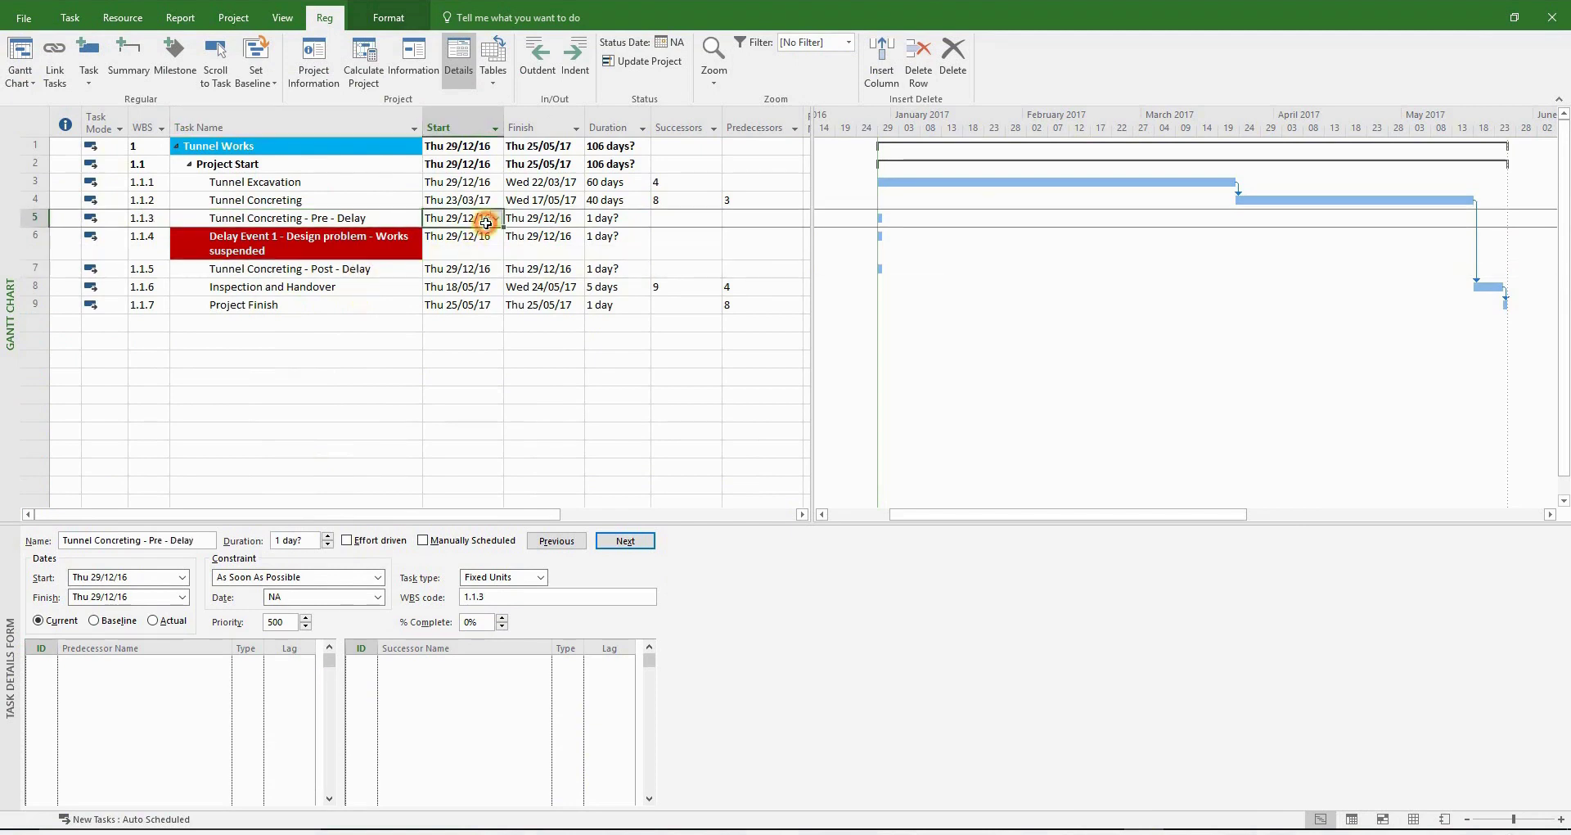
Copy C20:D20, the pre-delay start Thu 23/03/17 and finish Mon 10/04/17.
key("alt+Tab")
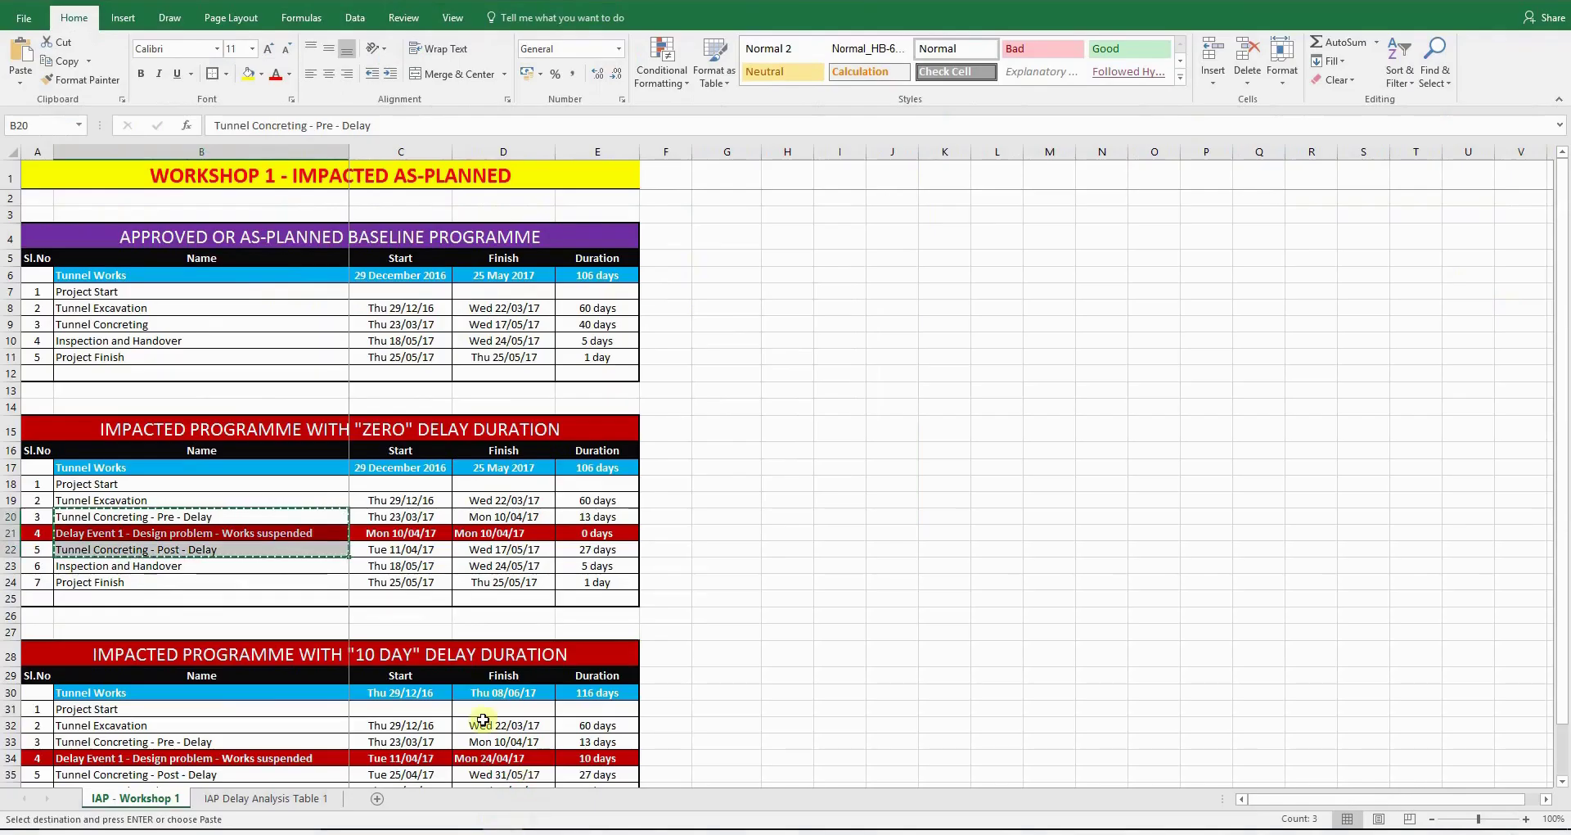
left_click(415, 545)
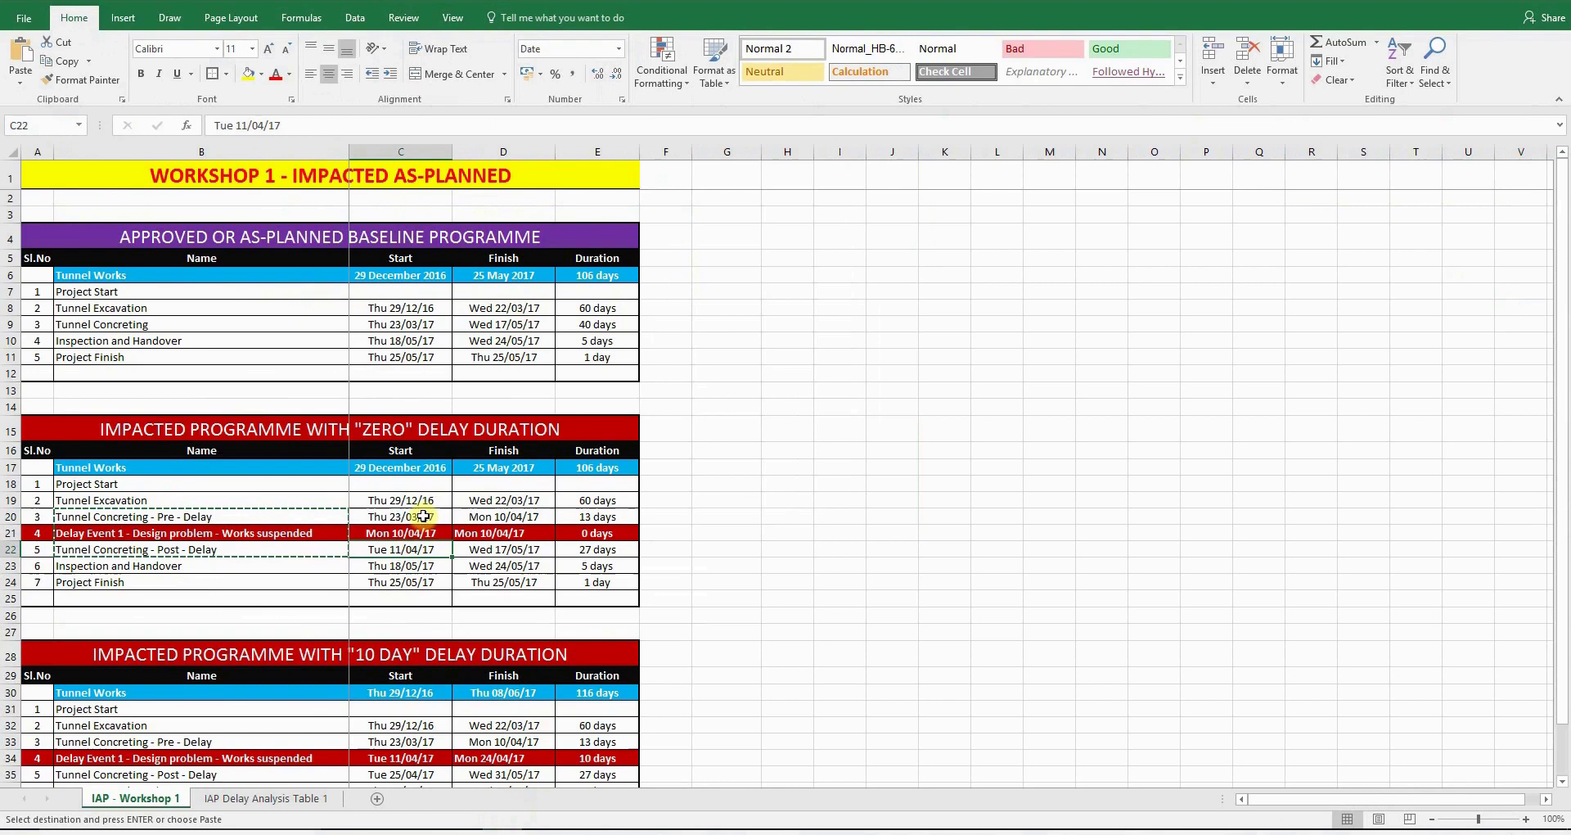
left_click(423, 515)
left_click(489, 521)
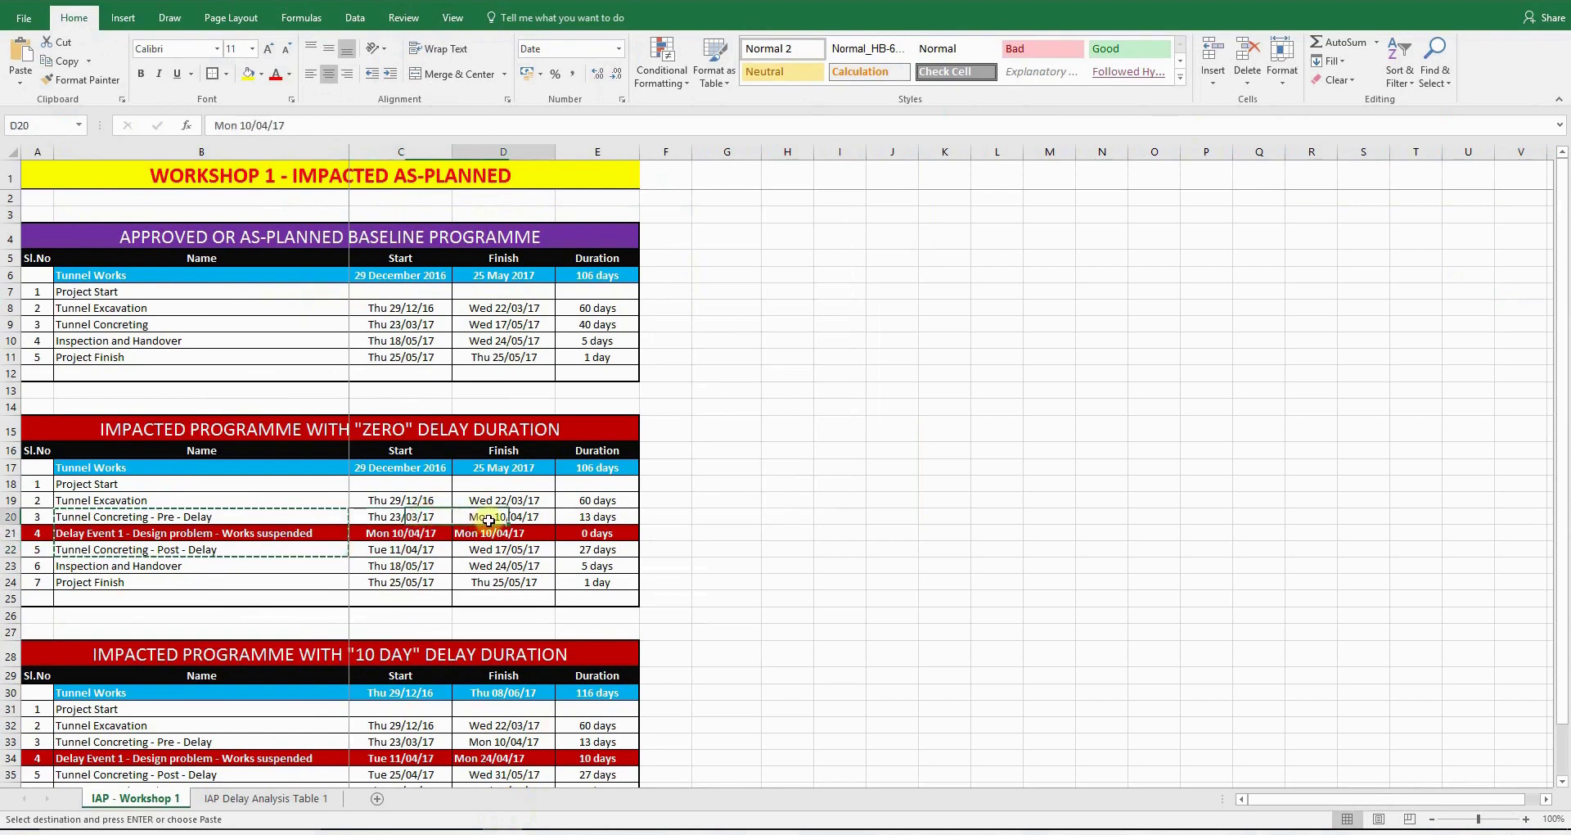
left_click_drag(429, 514, 475, 517)
right_click(475, 517)
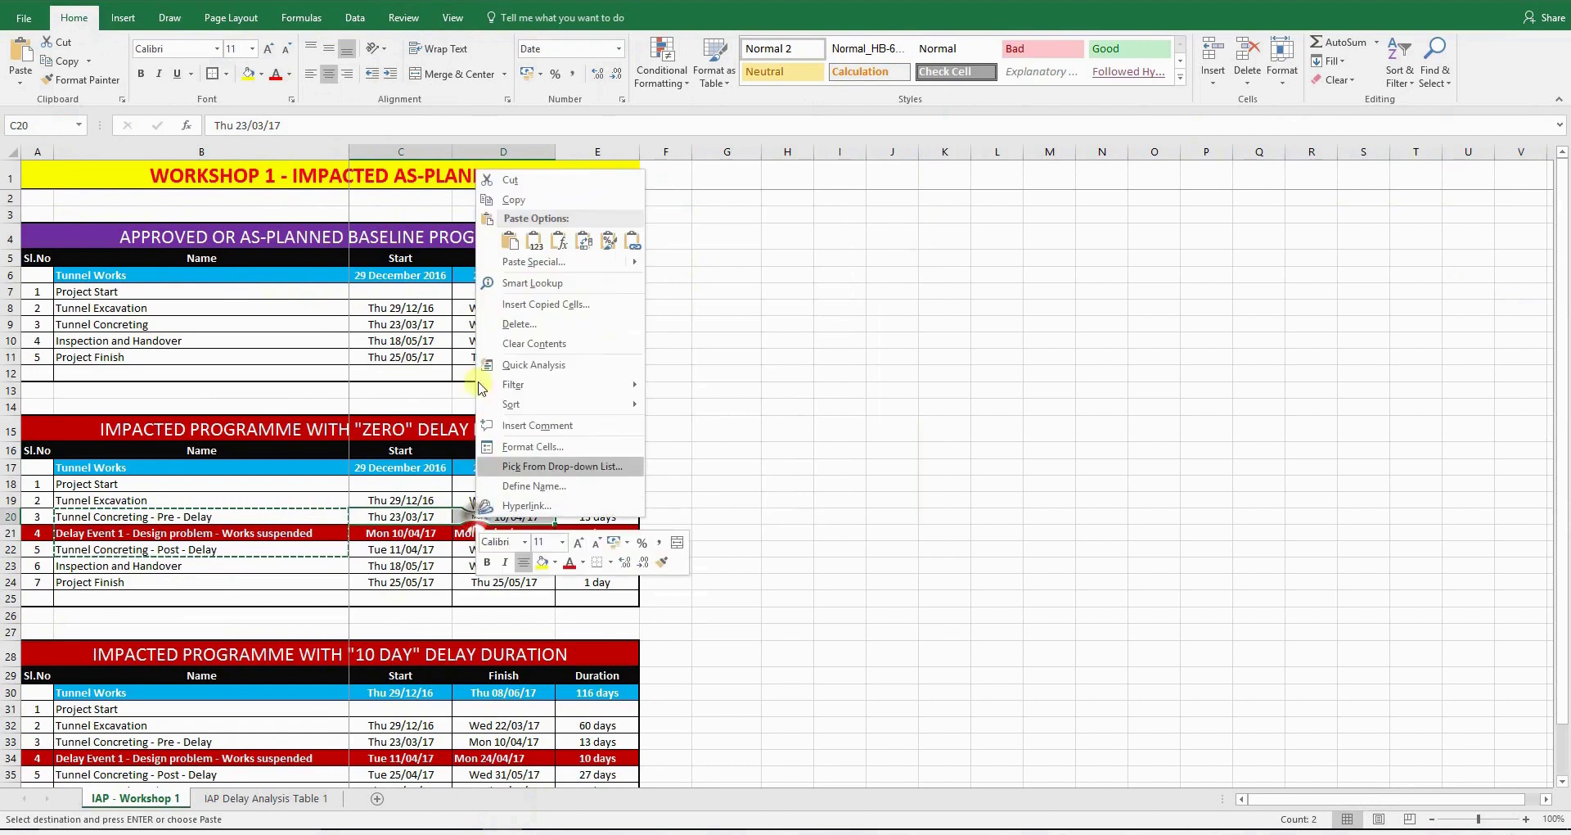
left_click(504, 205)
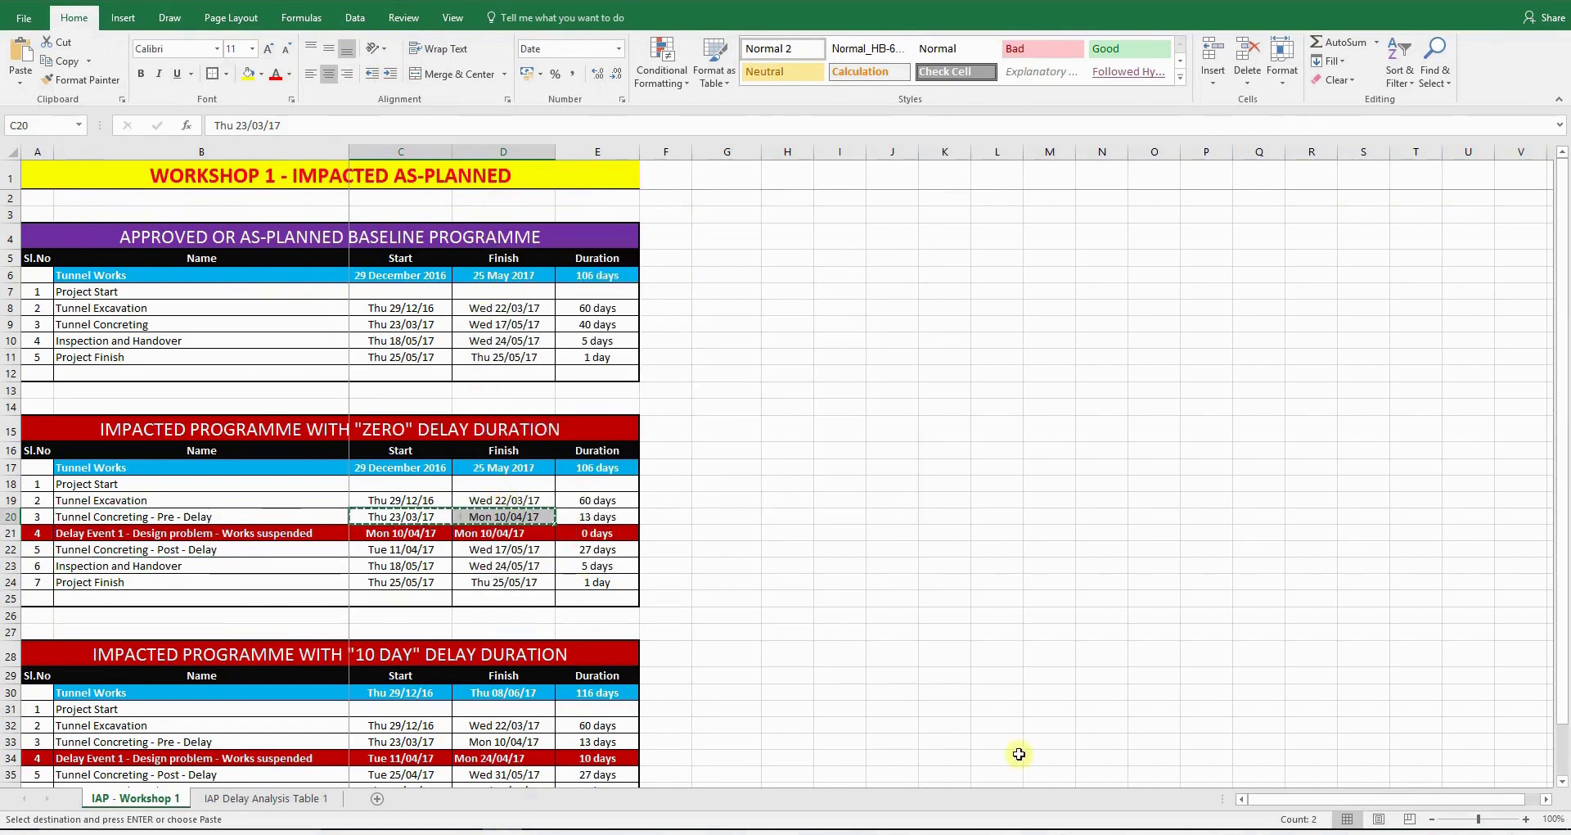
Paste 23/03/17–10/04/17 as Tunnel Concreting - Pre - Delay's start and finish.
key("alt+Tab")
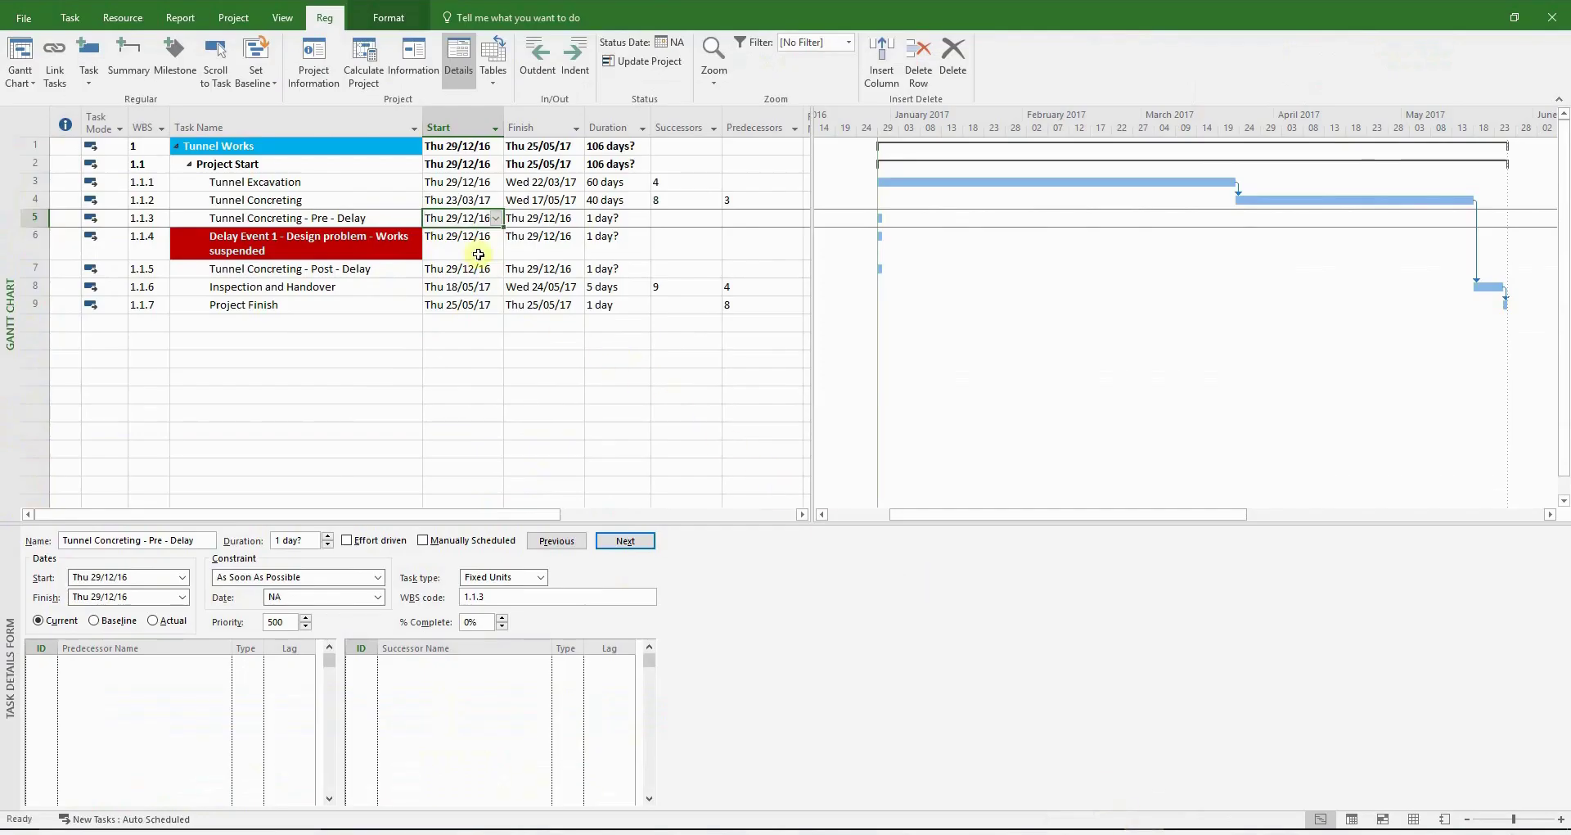
right_click(469, 221)
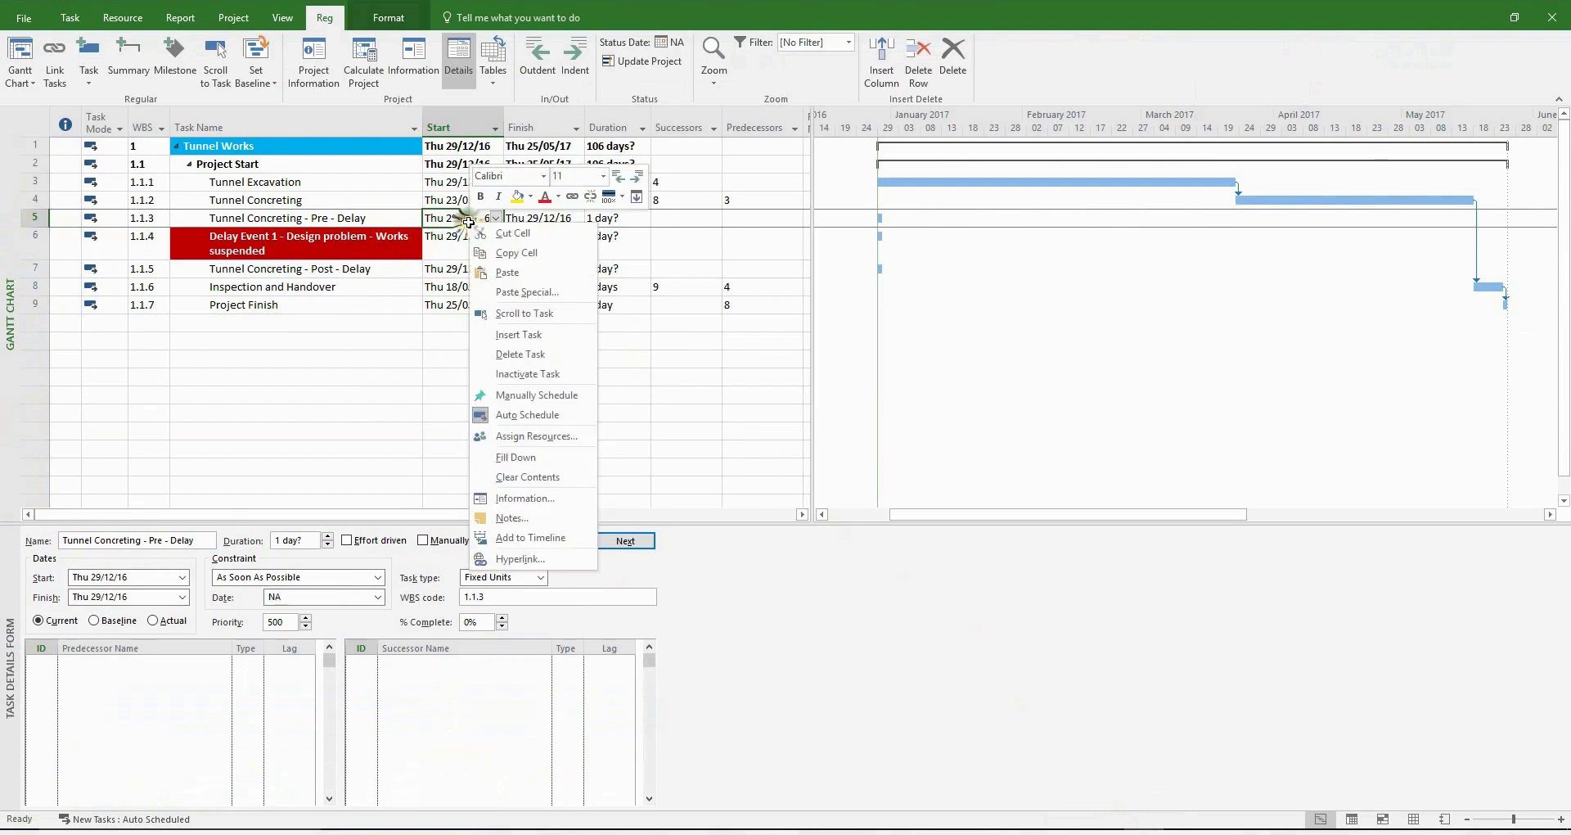
left_click(489, 275)
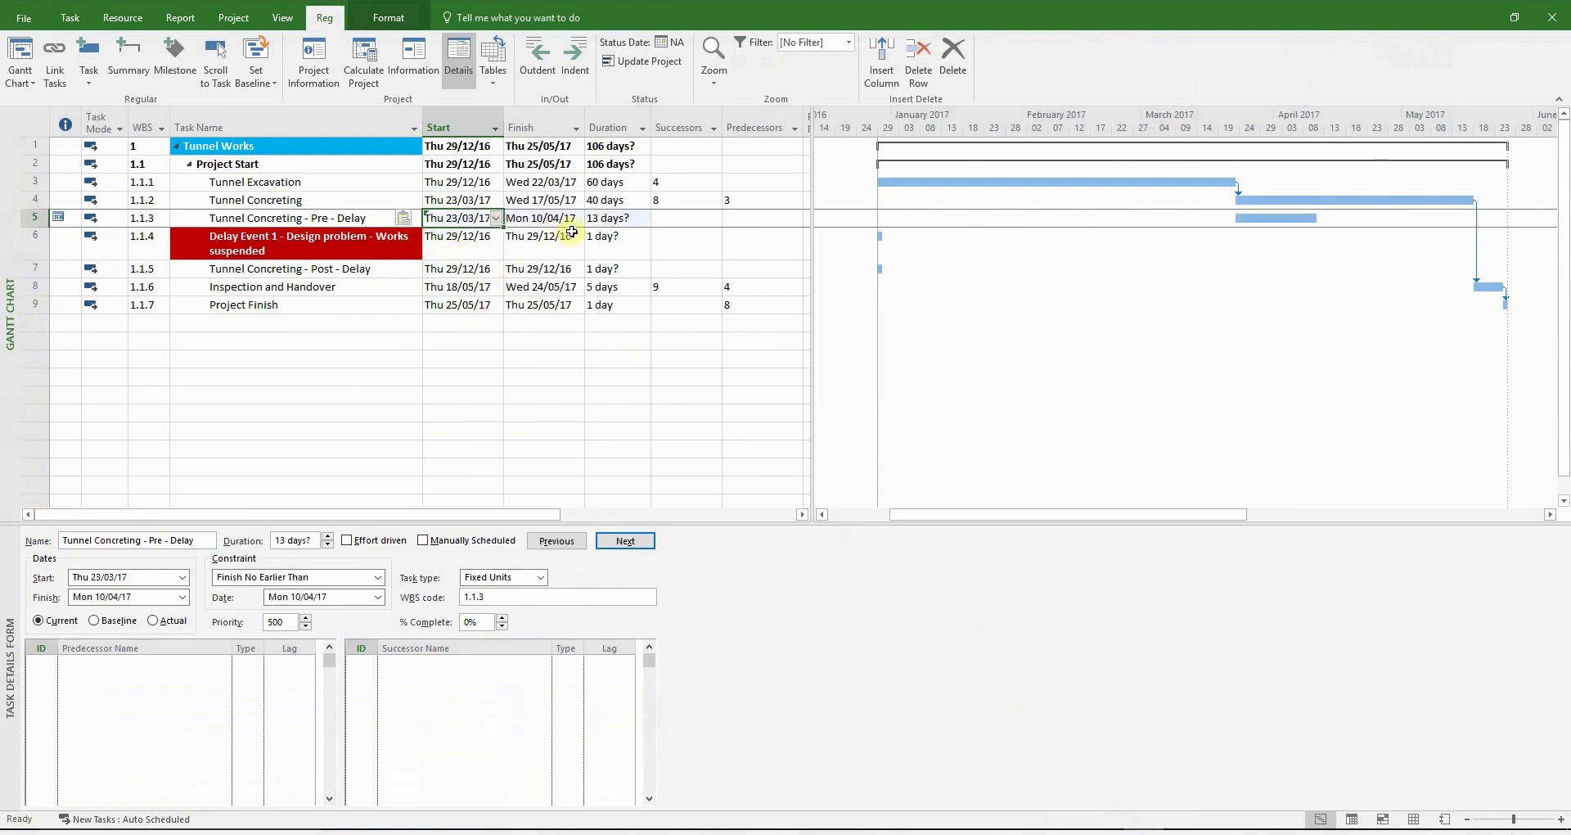
Set Delay Event 1's start date to 11 April 2017.
left_click(477, 237)
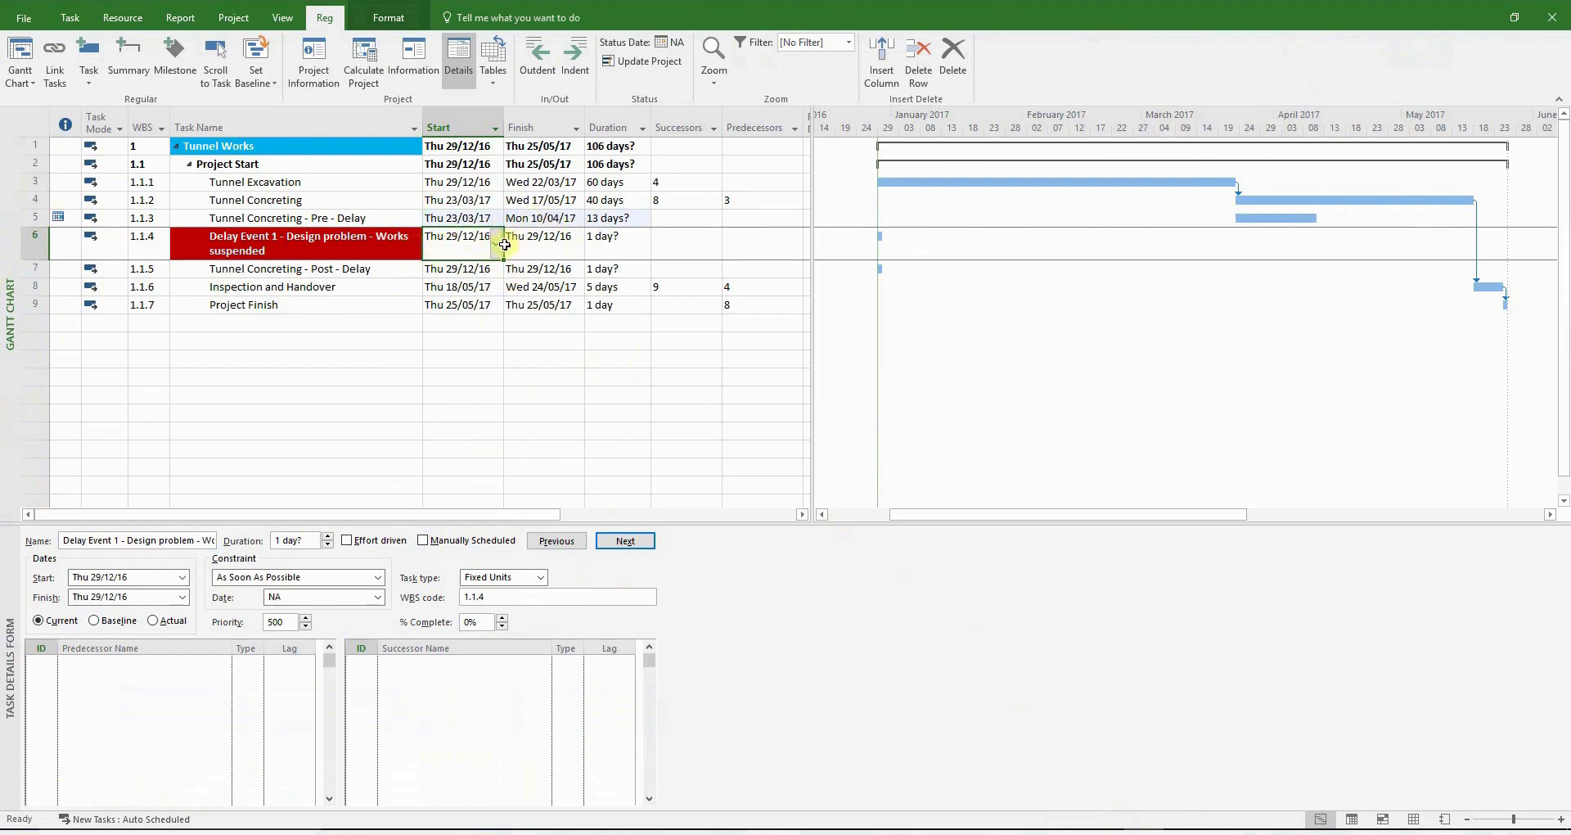
left_click(496, 243)
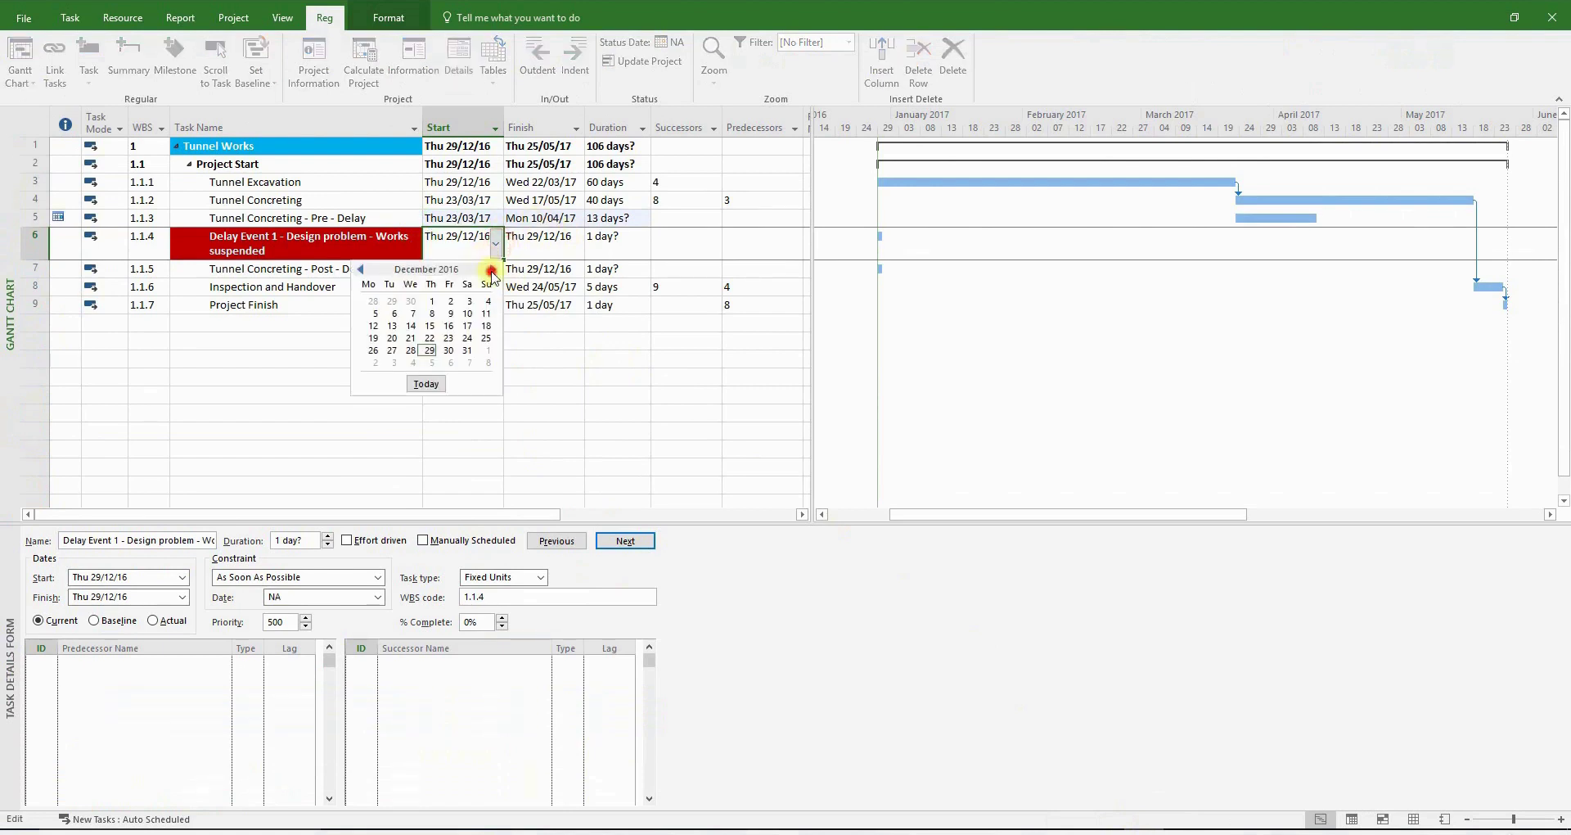
left_click(492, 269)
left_click(491, 270)
left_click(491, 269)
left_click(493, 270)
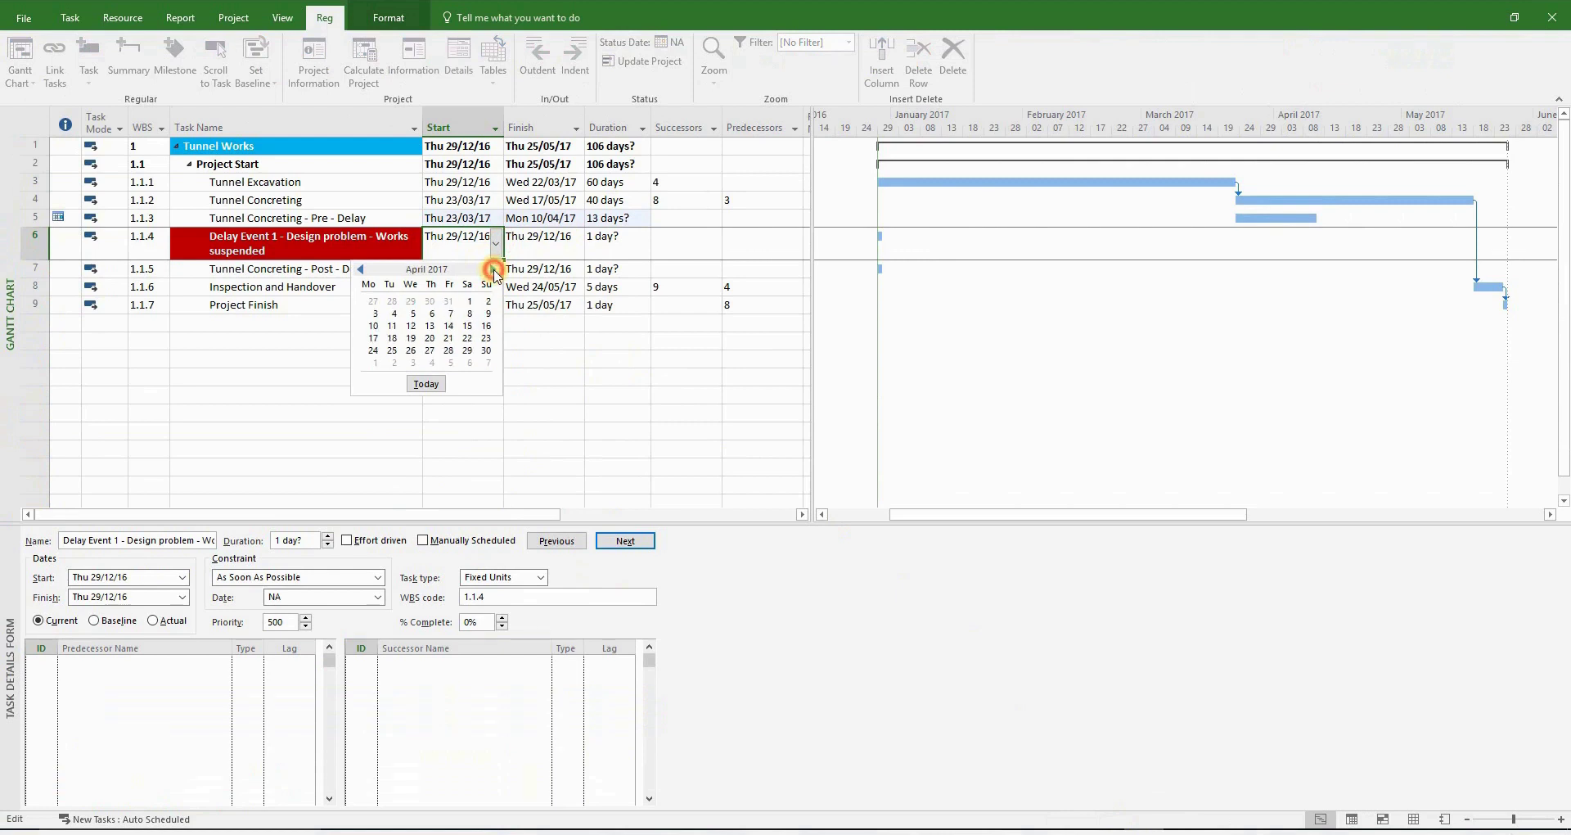
left_click(392, 327)
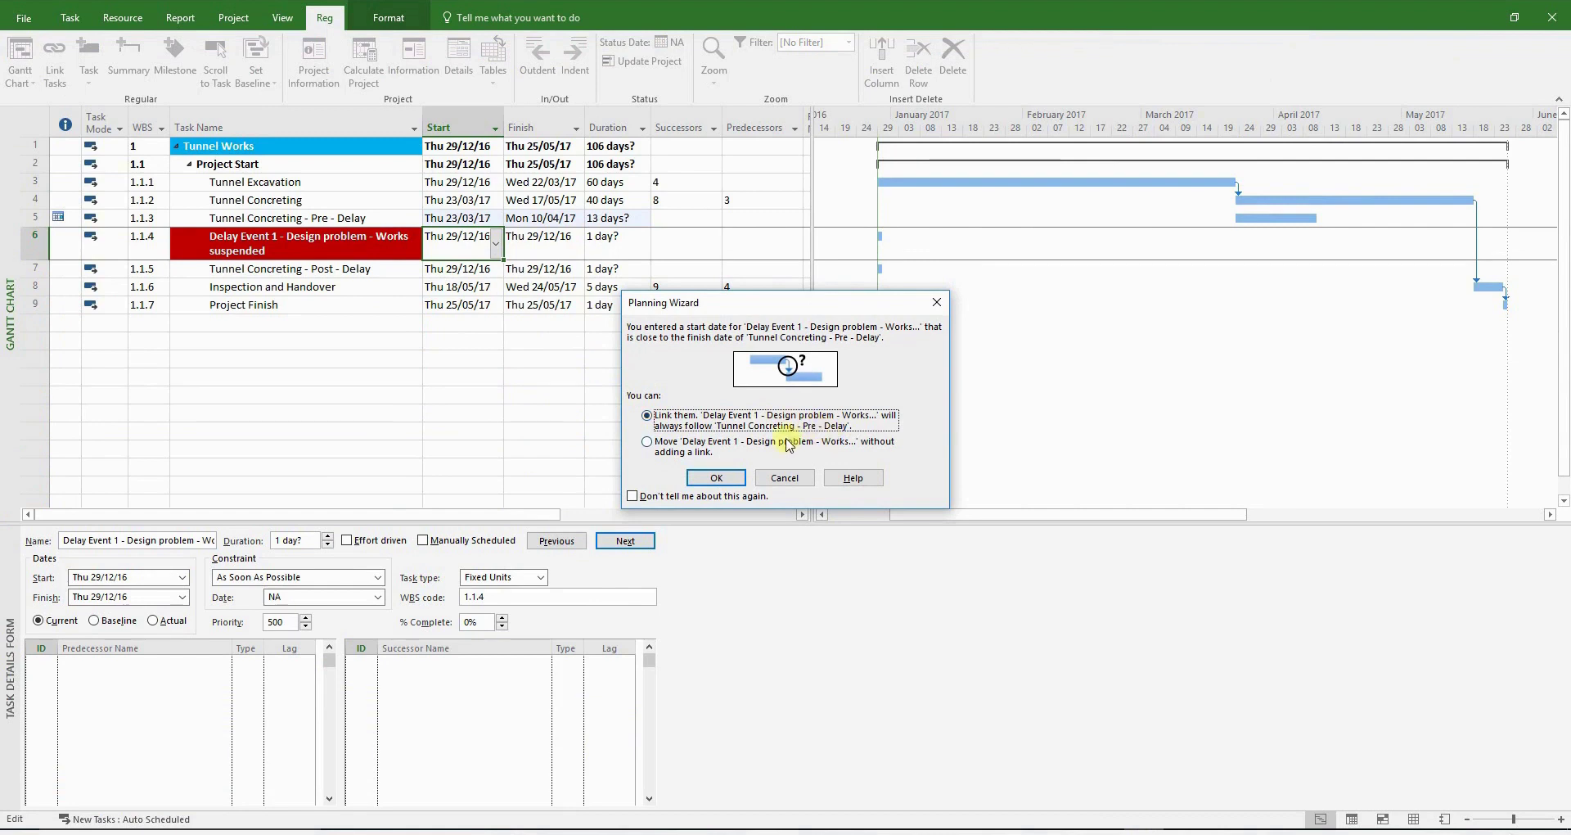
Link Delay Event 1 after the pre-delay task and make it a 0-day milestone.
left_click(712, 478)
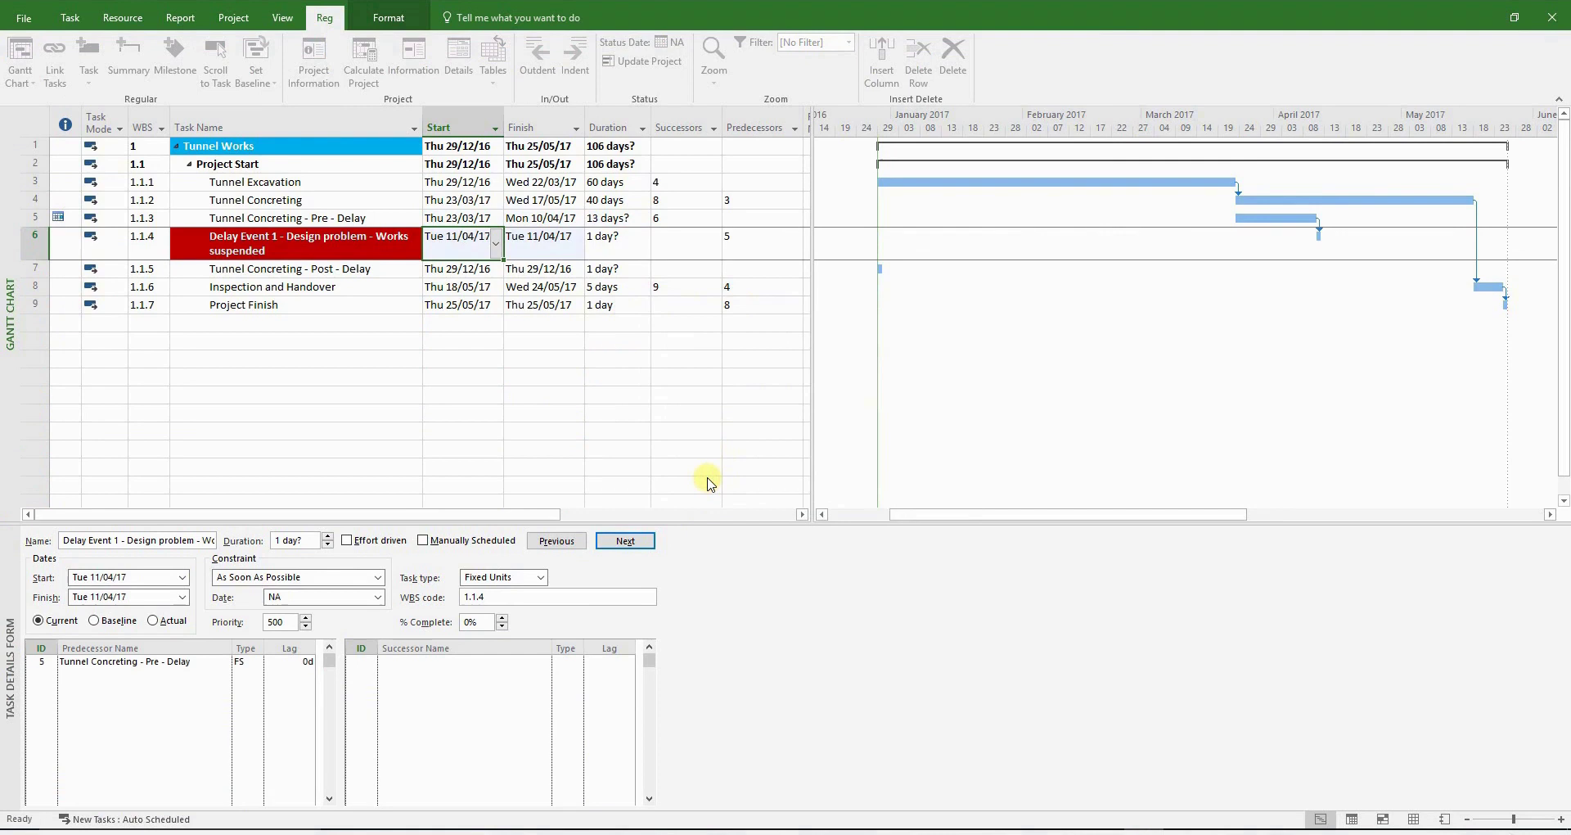
left_click(607, 246)
left_click(649, 256)
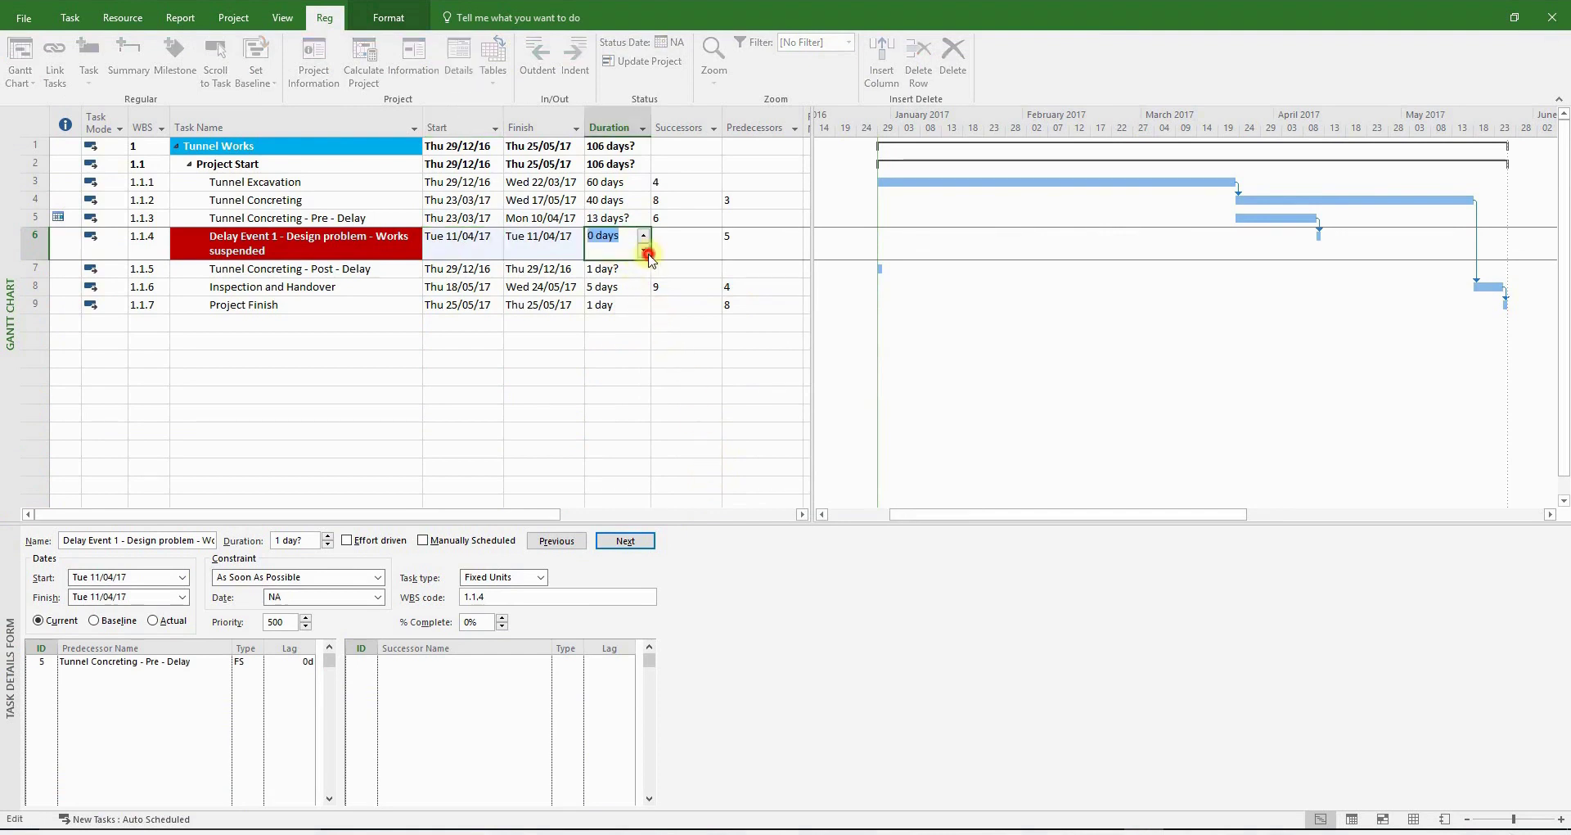
left_click(665, 247)
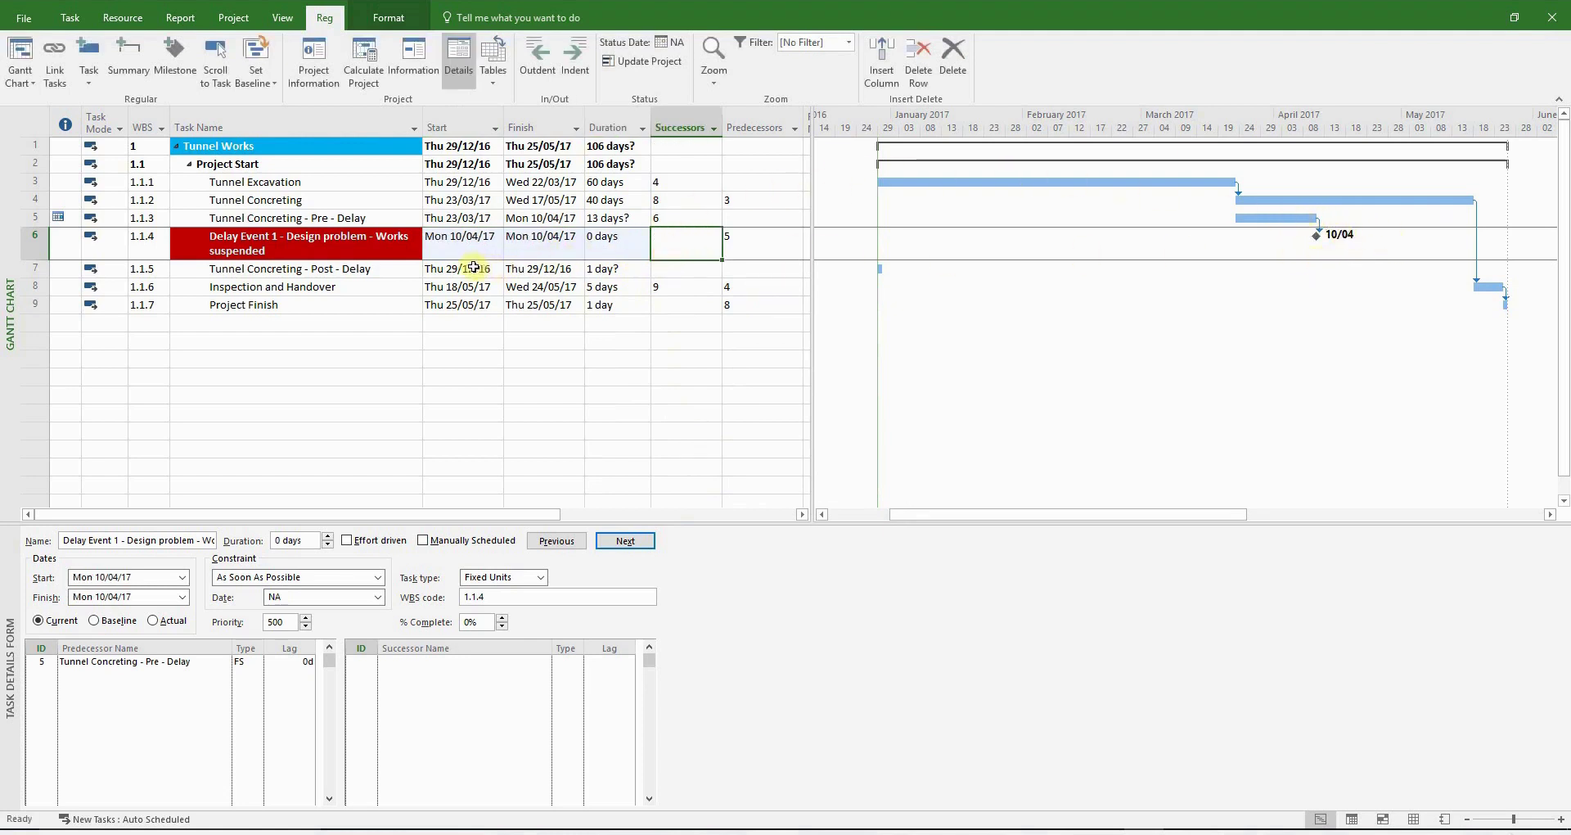
Start Tunnel Concreting - Post - Delay on Tue 11/04/17, moving it without adding a link.
left_click(474, 269)
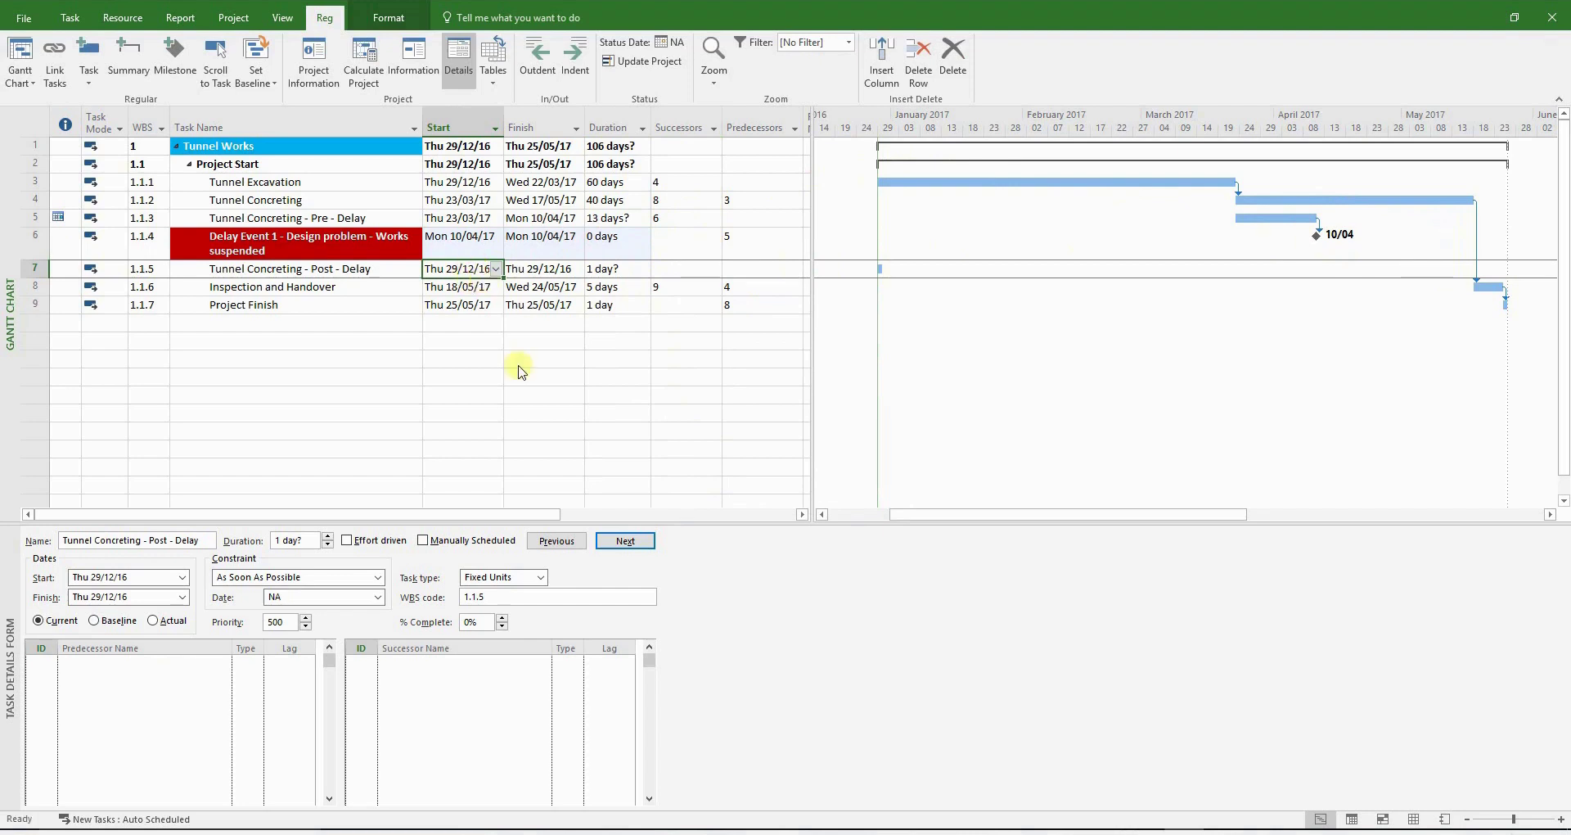
left_click(536, 216)
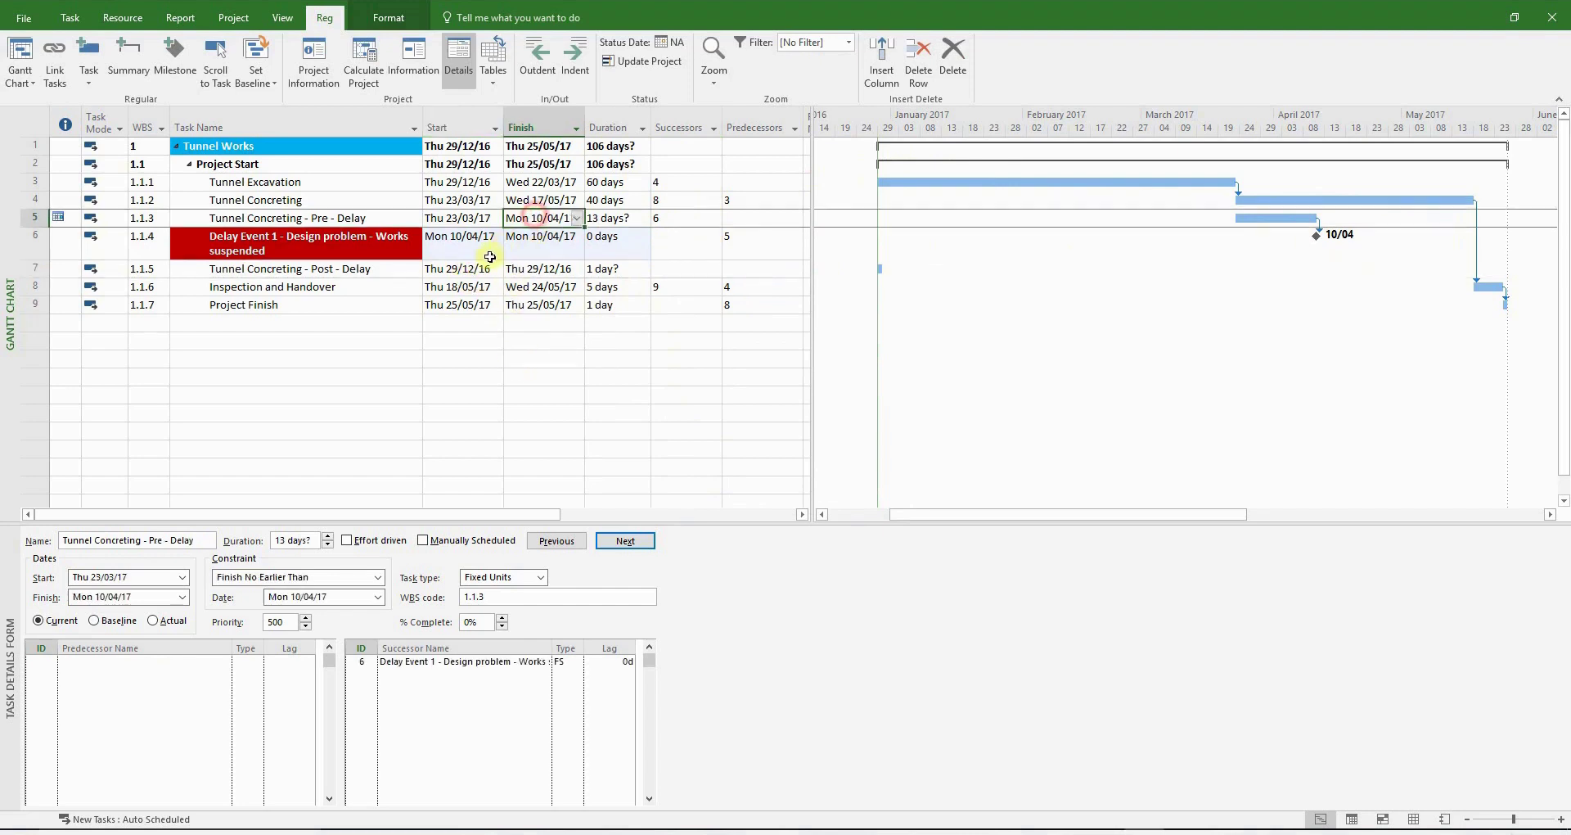
left_click(483, 270)
left_click(494, 269)
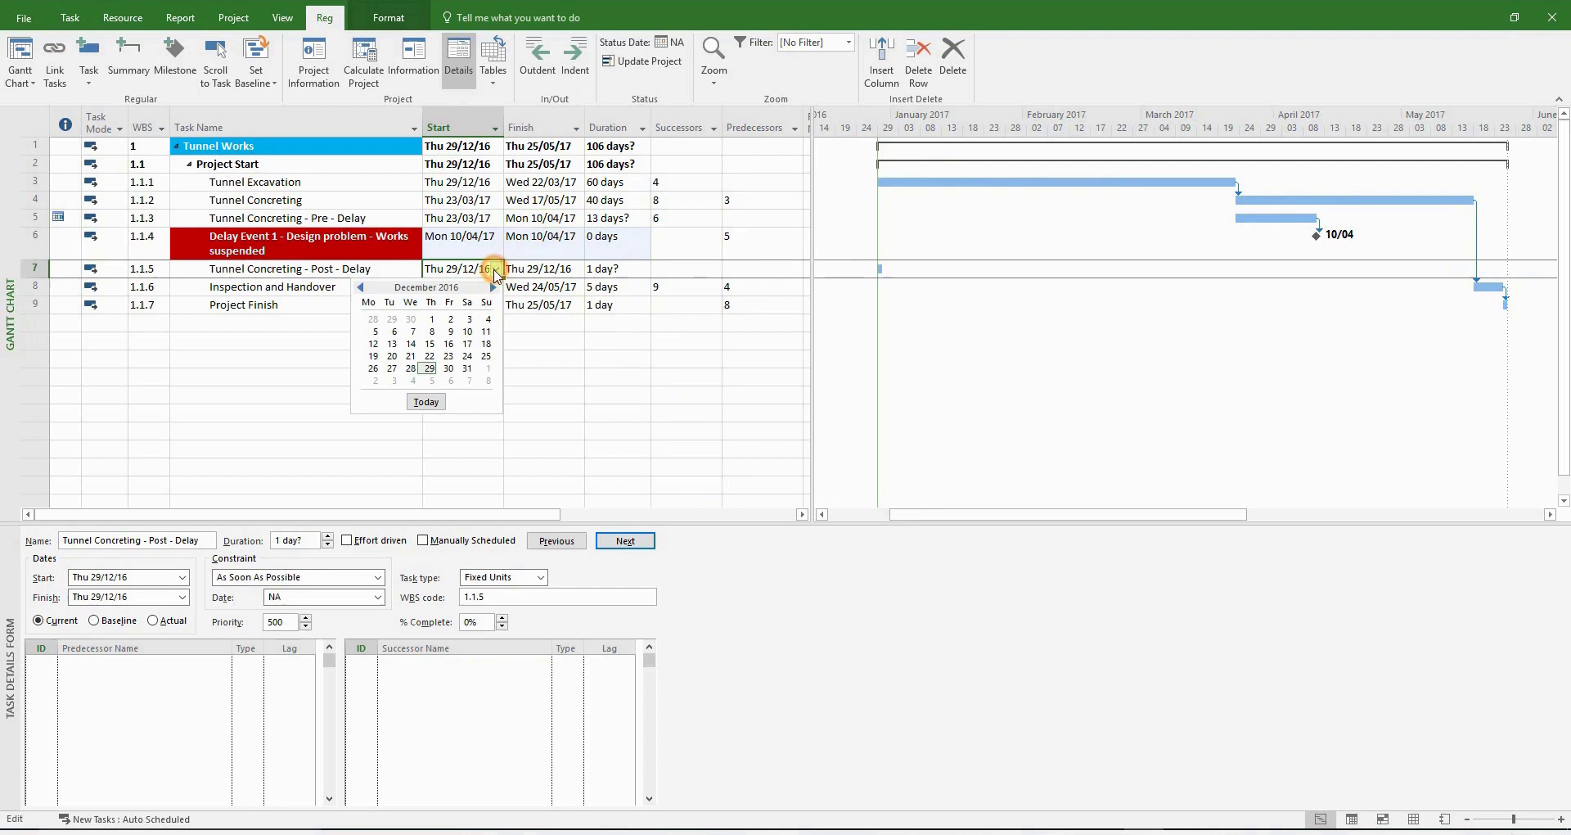
left_click(490, 287)
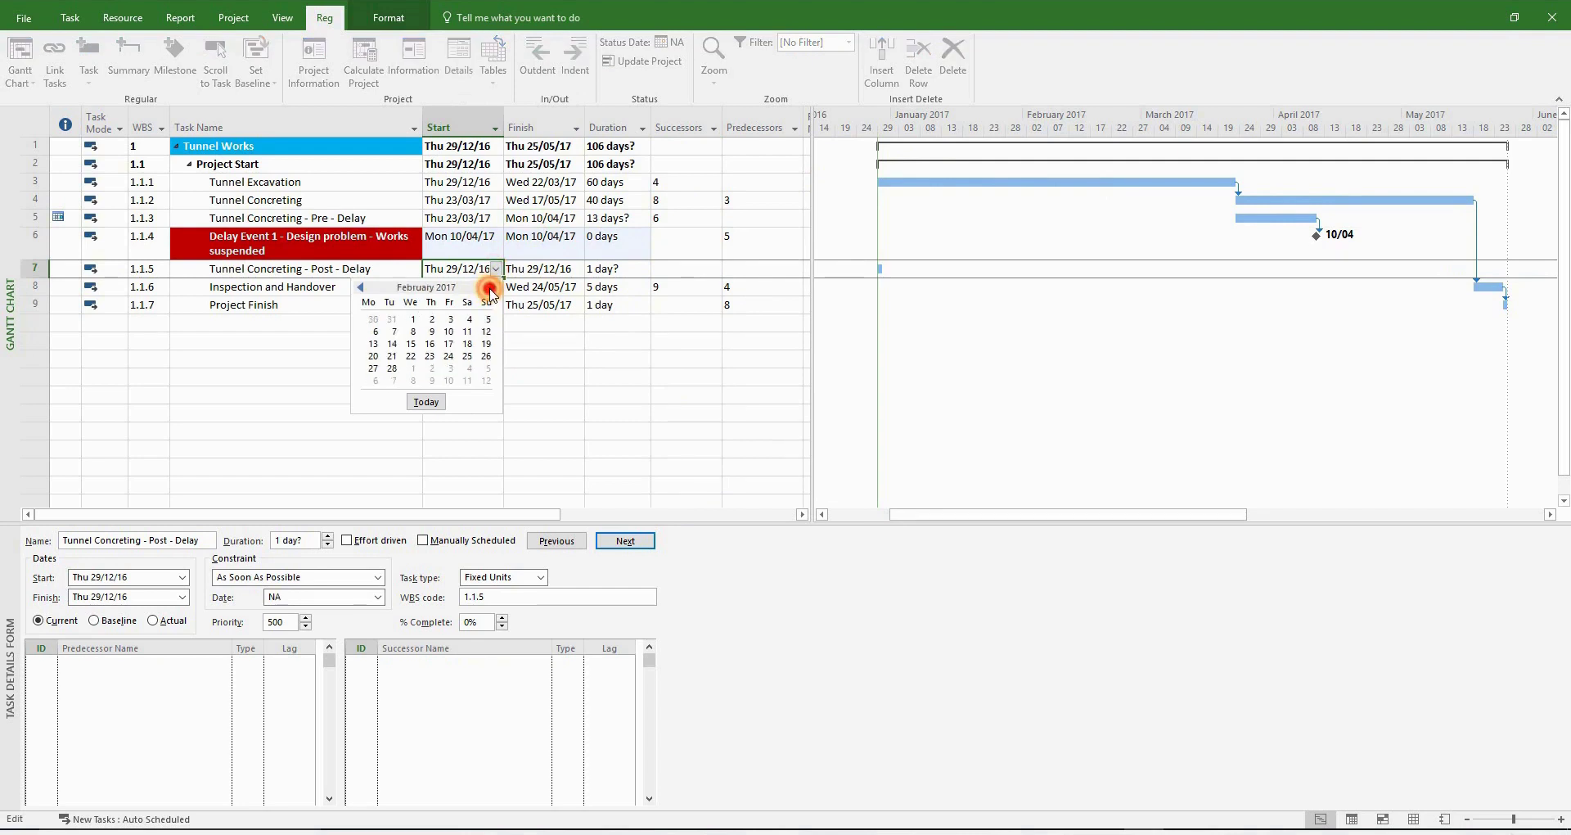
left_click(490, 287)
left_click(490, 287)
left_click(491, 288)
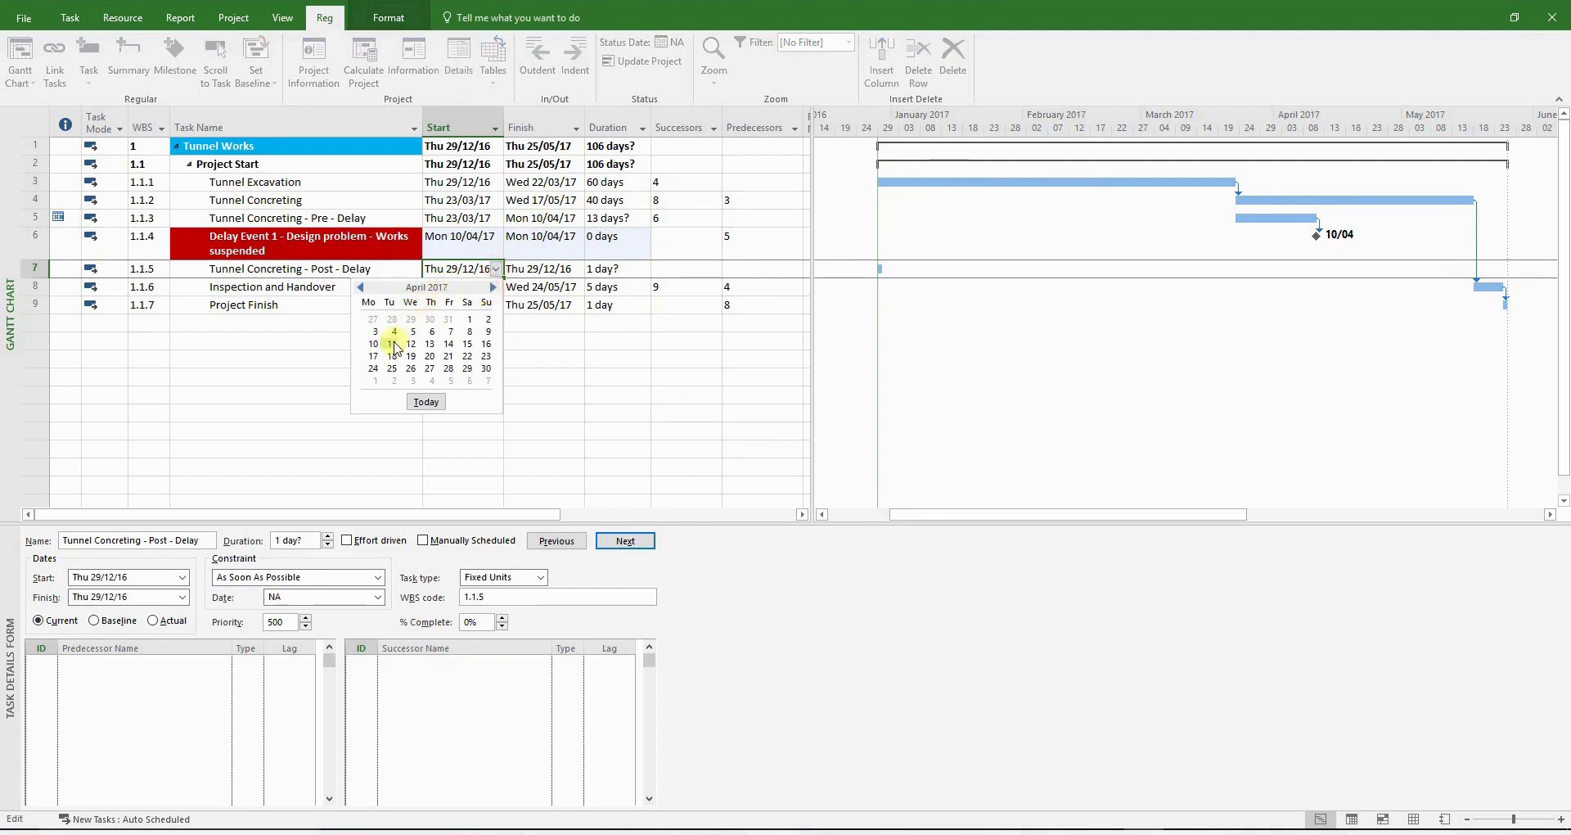
left_click(408, 331)
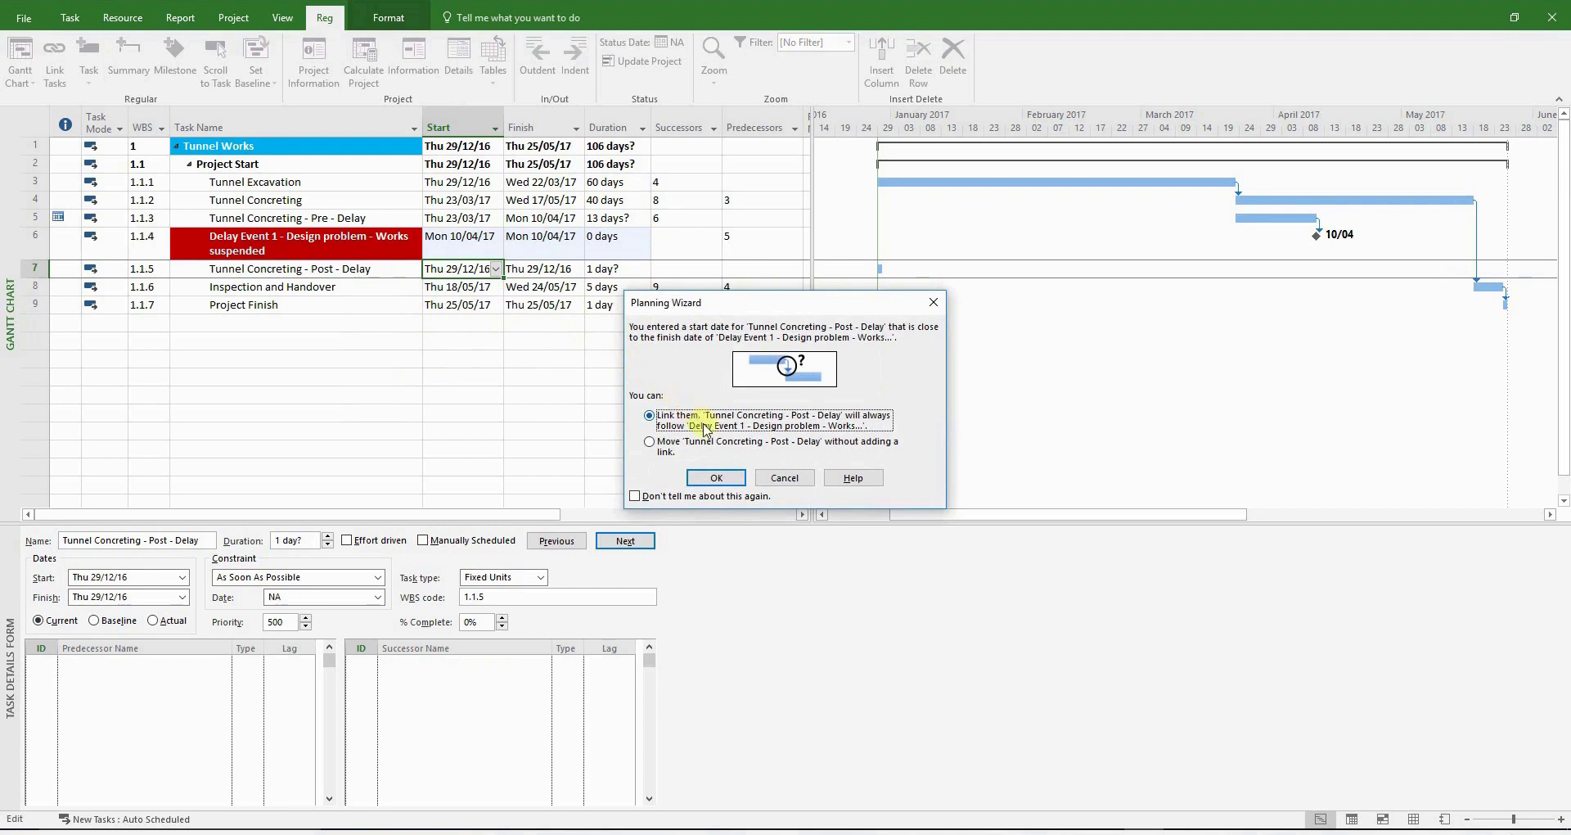
left_click(702, 441)
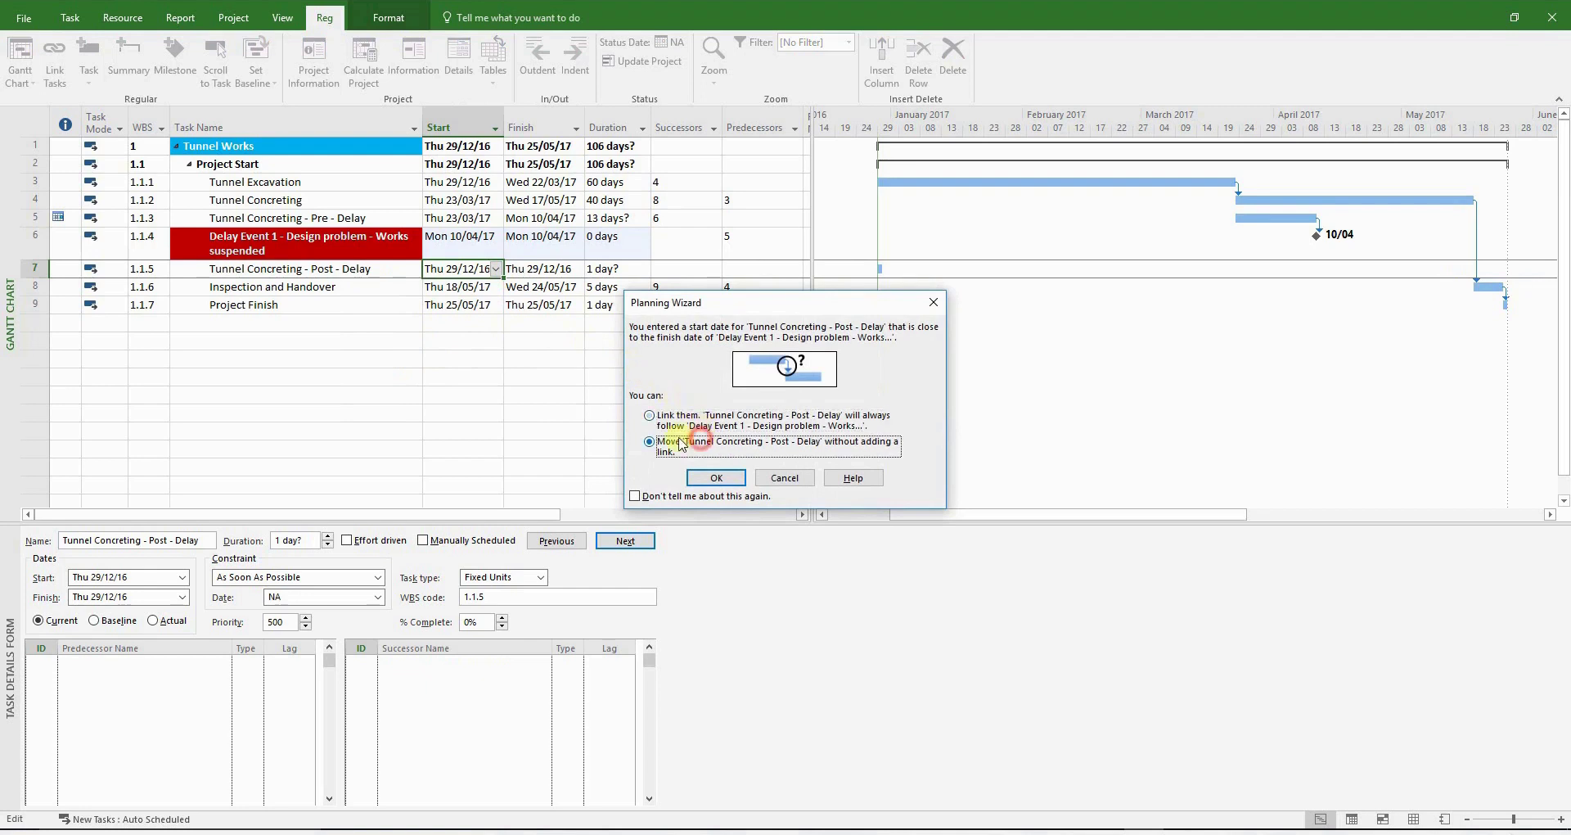
left_click(714, 481)
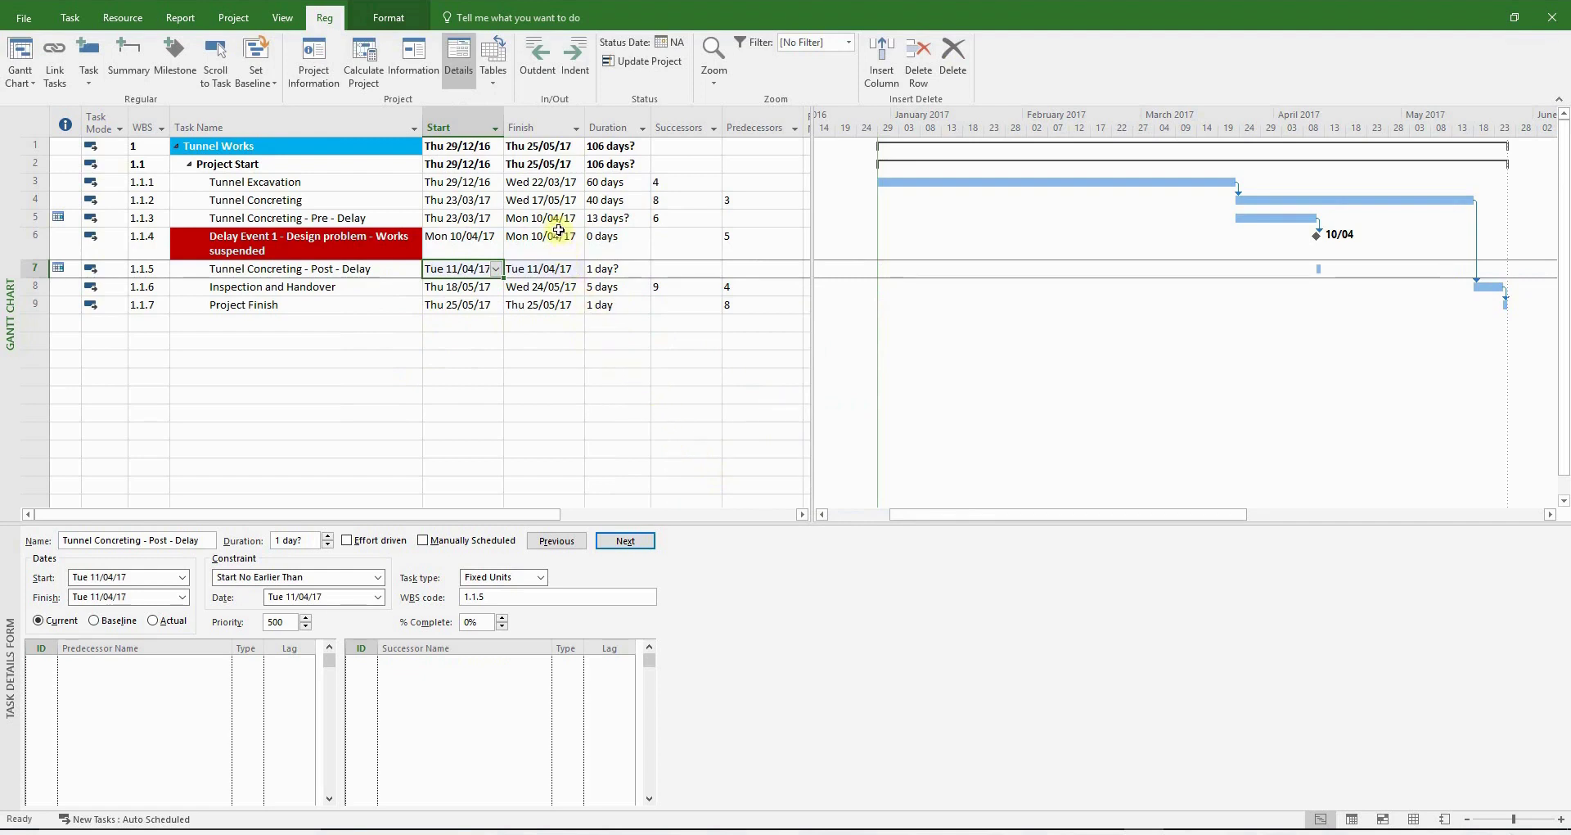
Set the post-delay task's finish to Wed 17/05/17, giving 27 days.
left_click(566, 201)
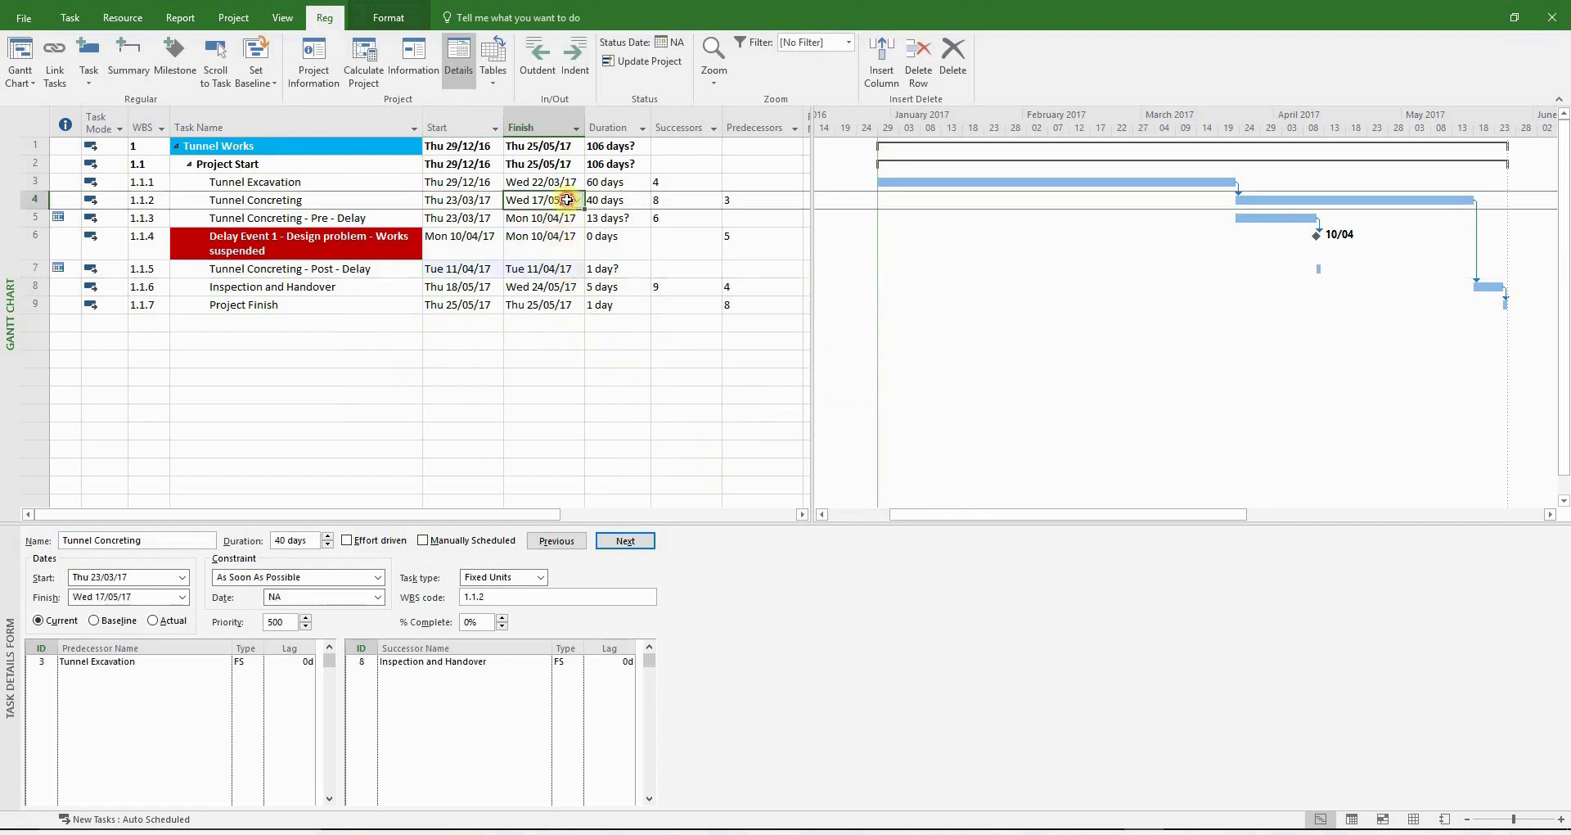
left_click(563, 269)
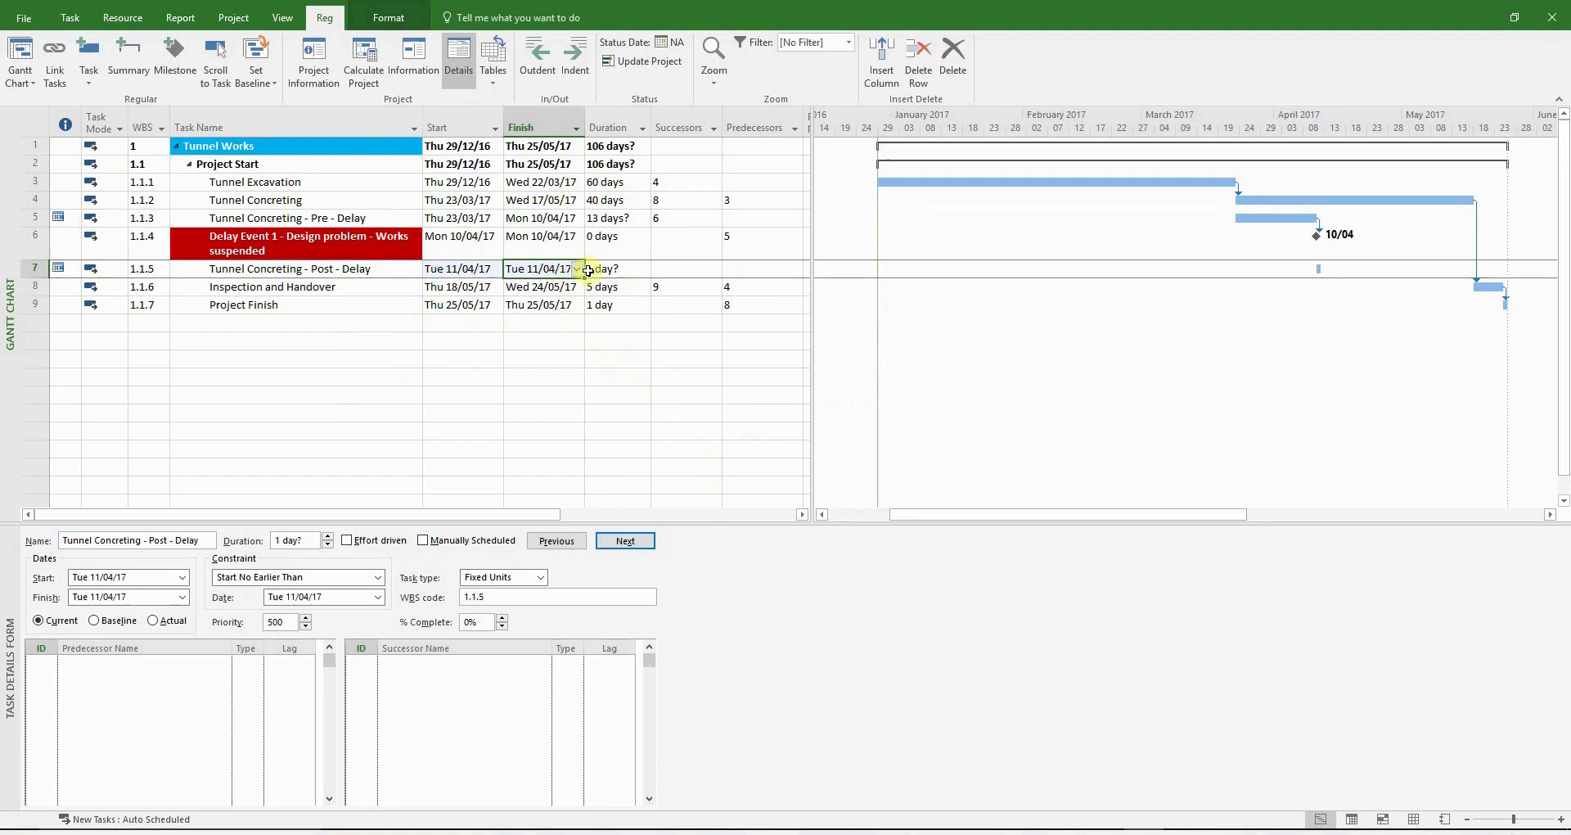
left_click(578, 269)
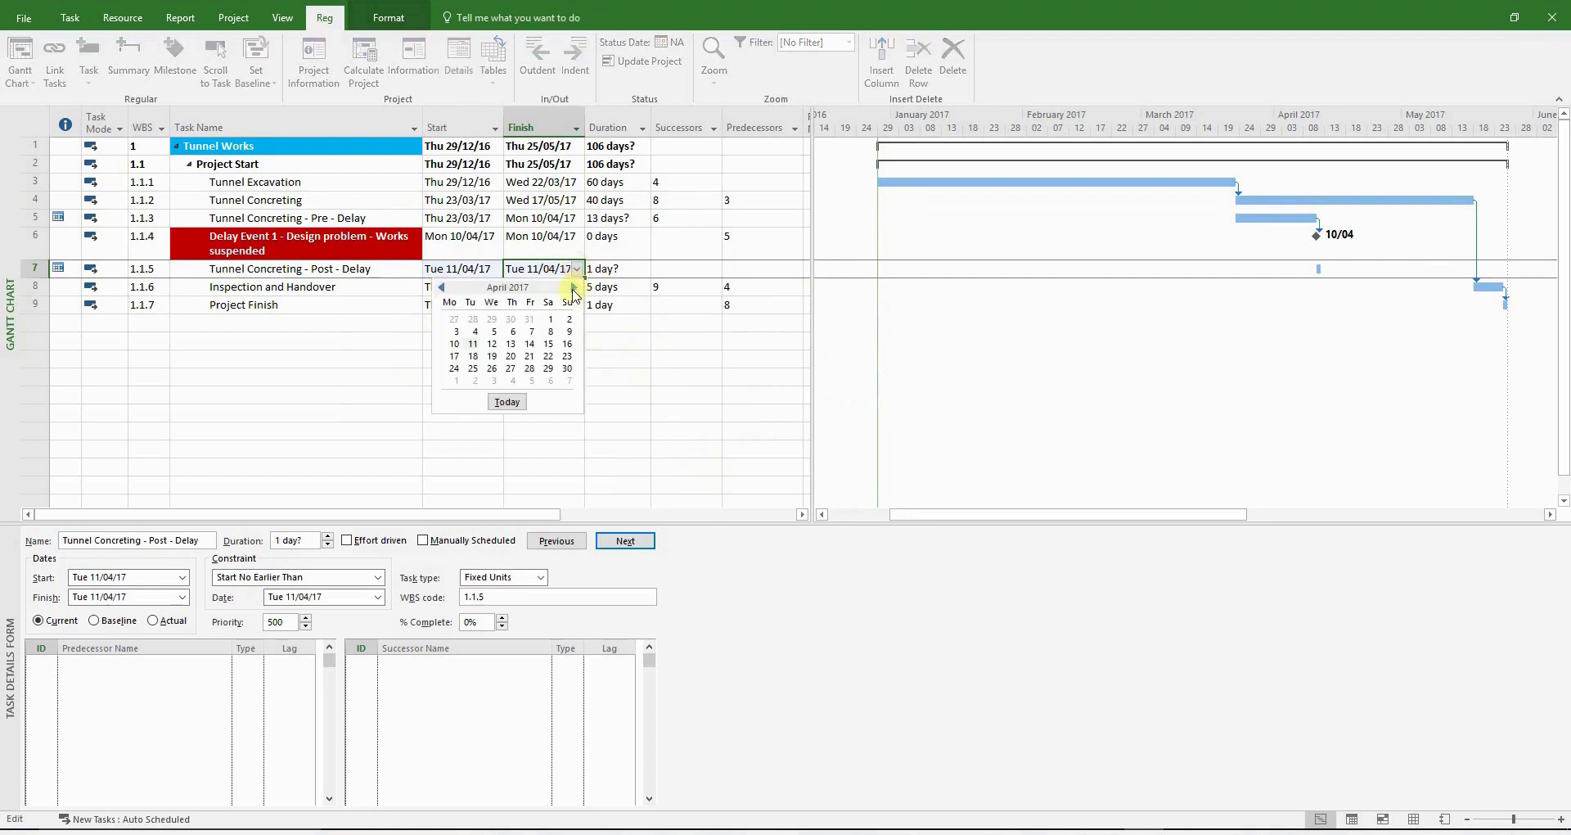
left_click(574, 288)
left_click(492, 344)
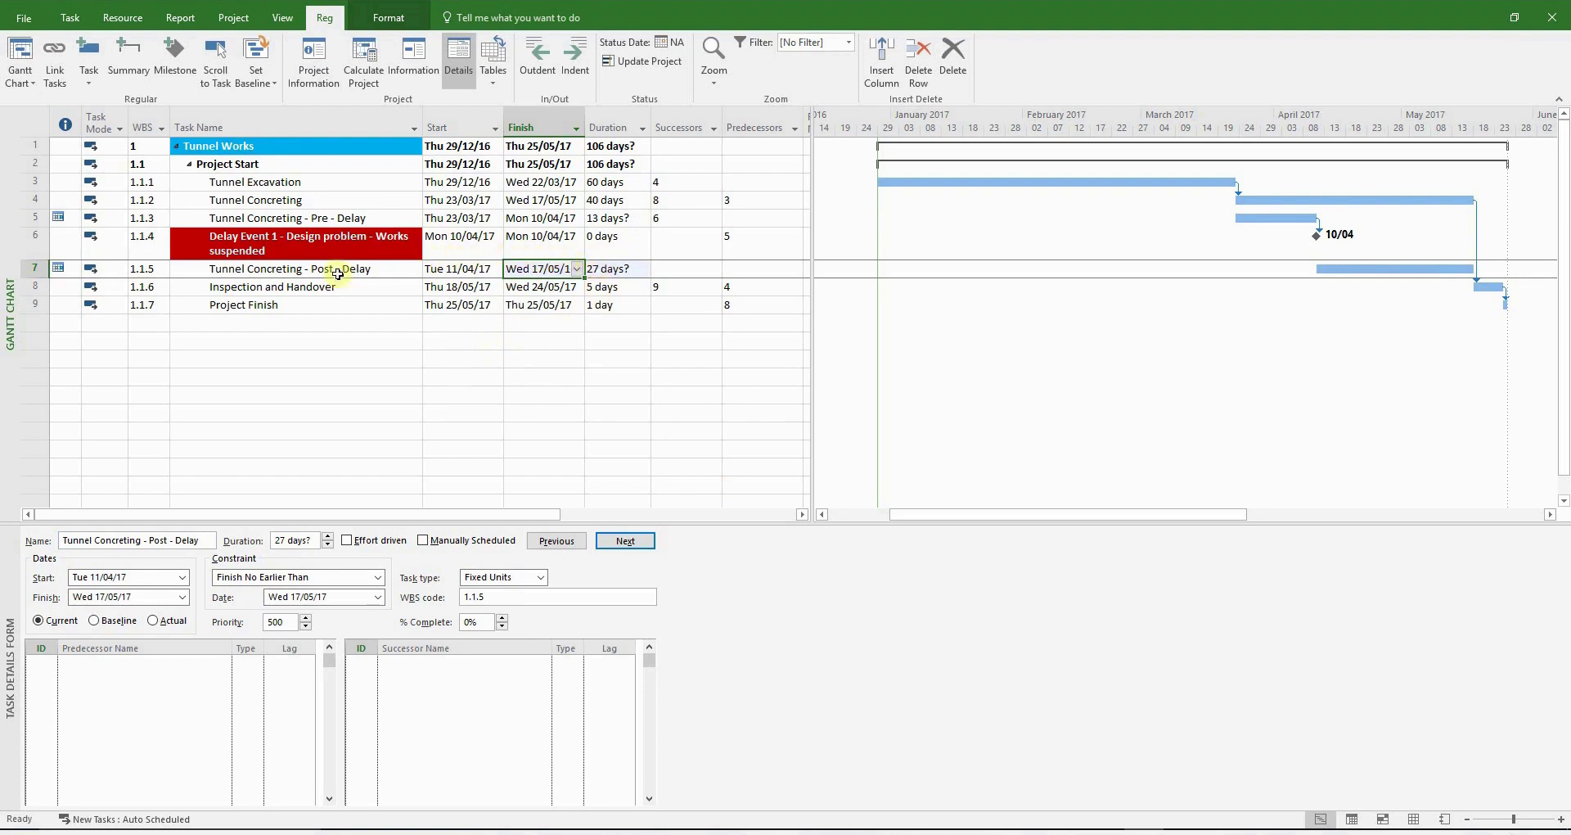
left_click(620, 245)
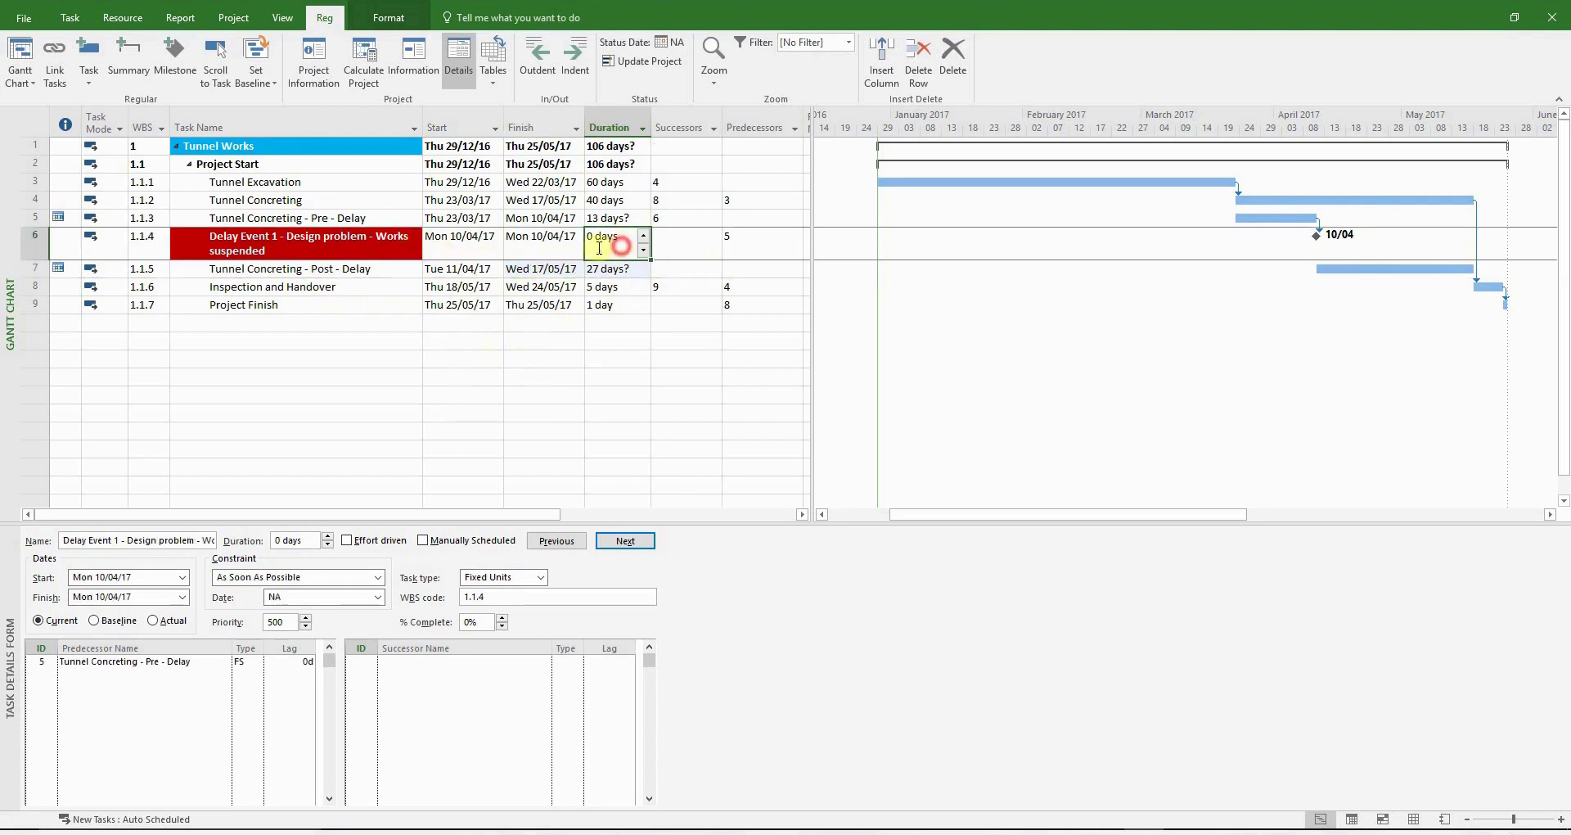
left_click(385, 246)
mouse_move(61, 217)
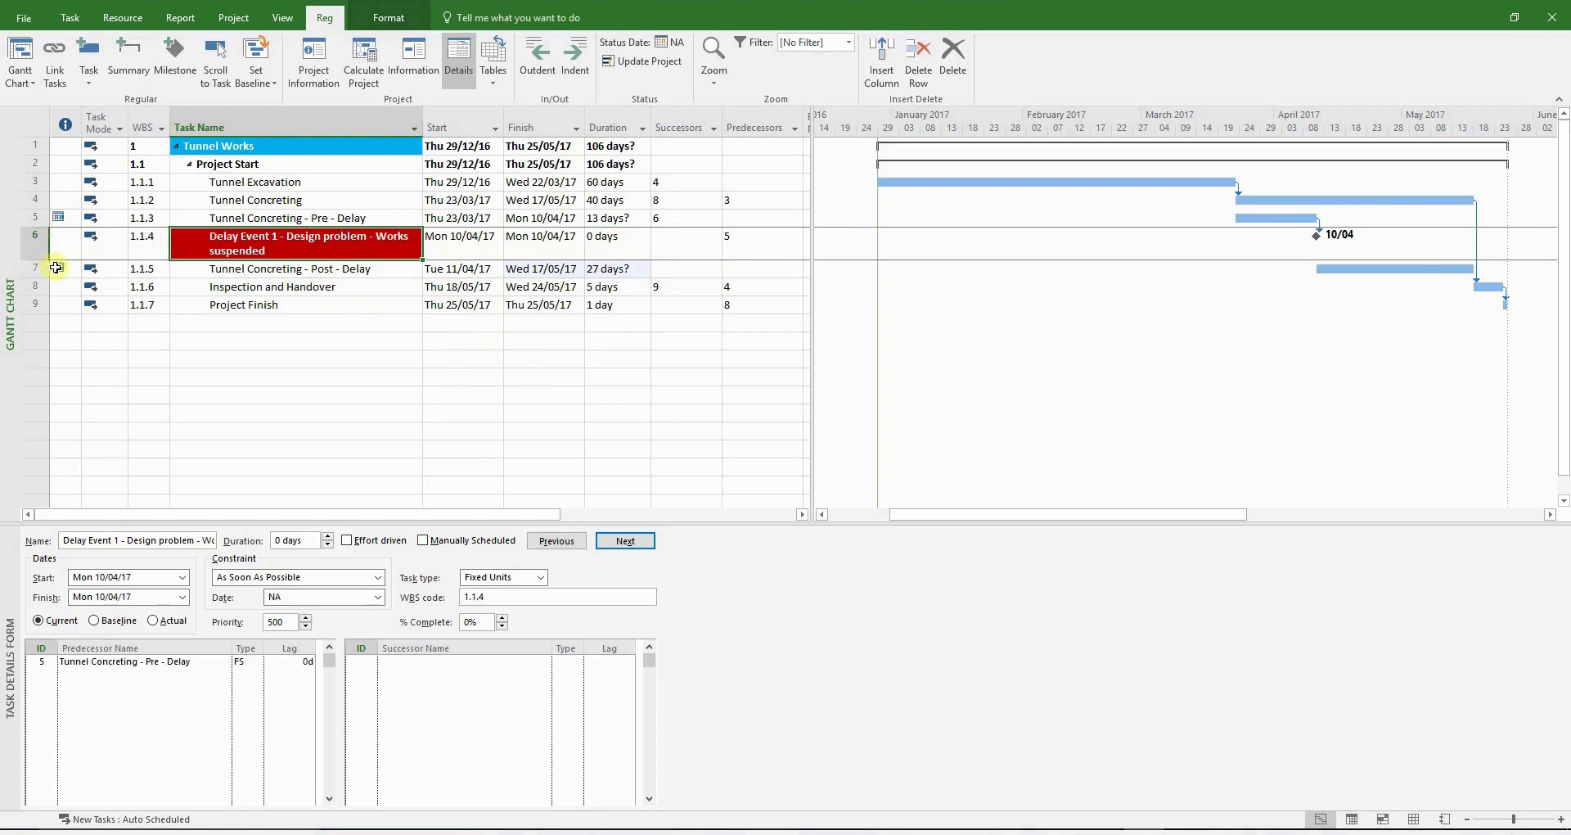
mouse_move(56, 268)
left_click(327, 219)
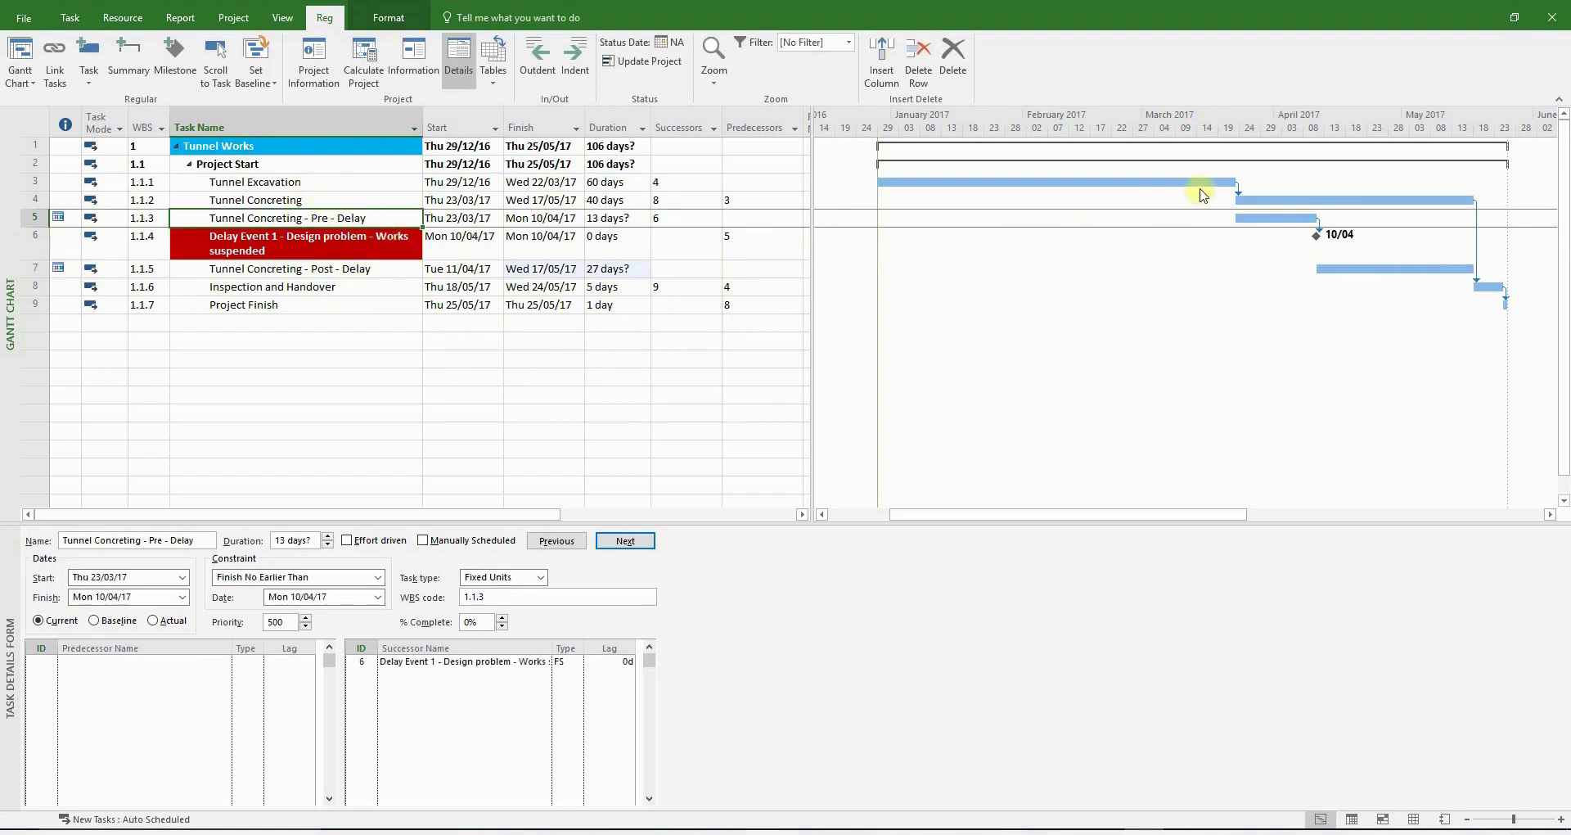
Link Tunnel Excavation to Tunnel Concreting - Pre-Delay and review the new predecessor.
left_click_drag(1220, 181, 1237, 220)
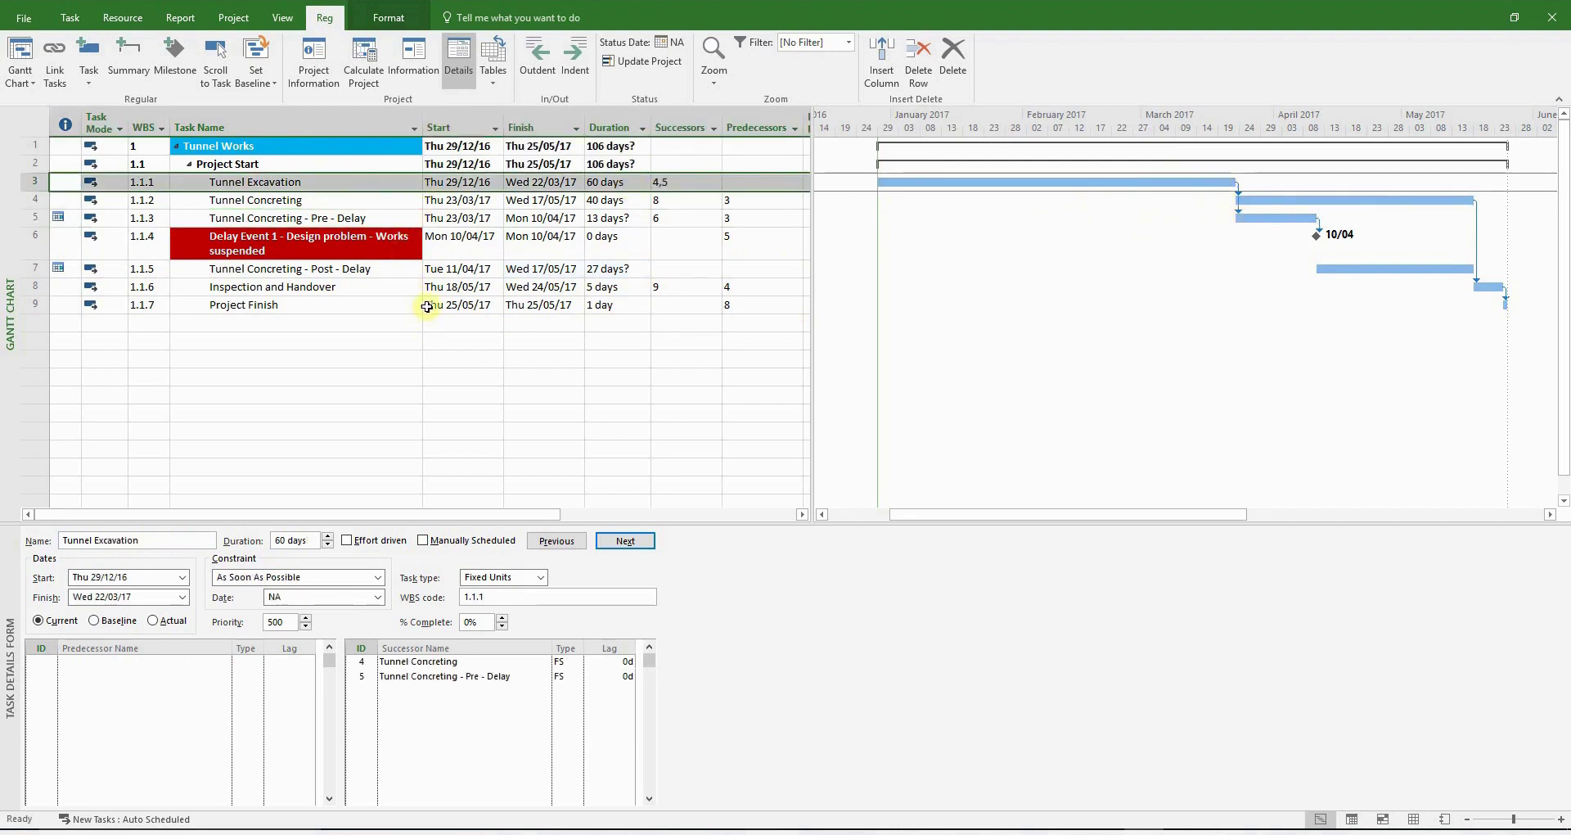
left_click(350, 217)
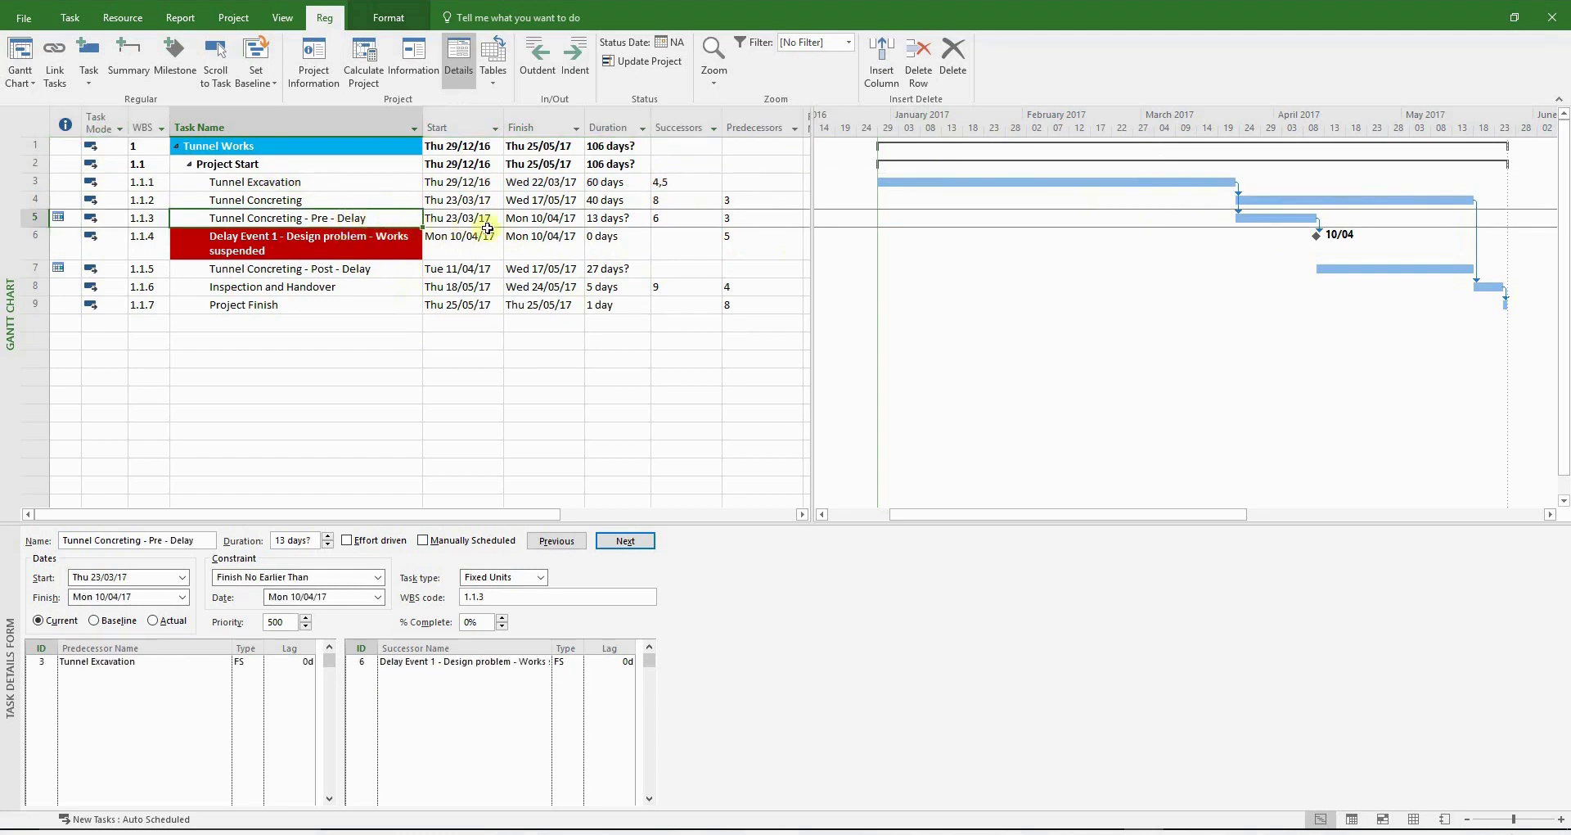
left_click(352, 243)
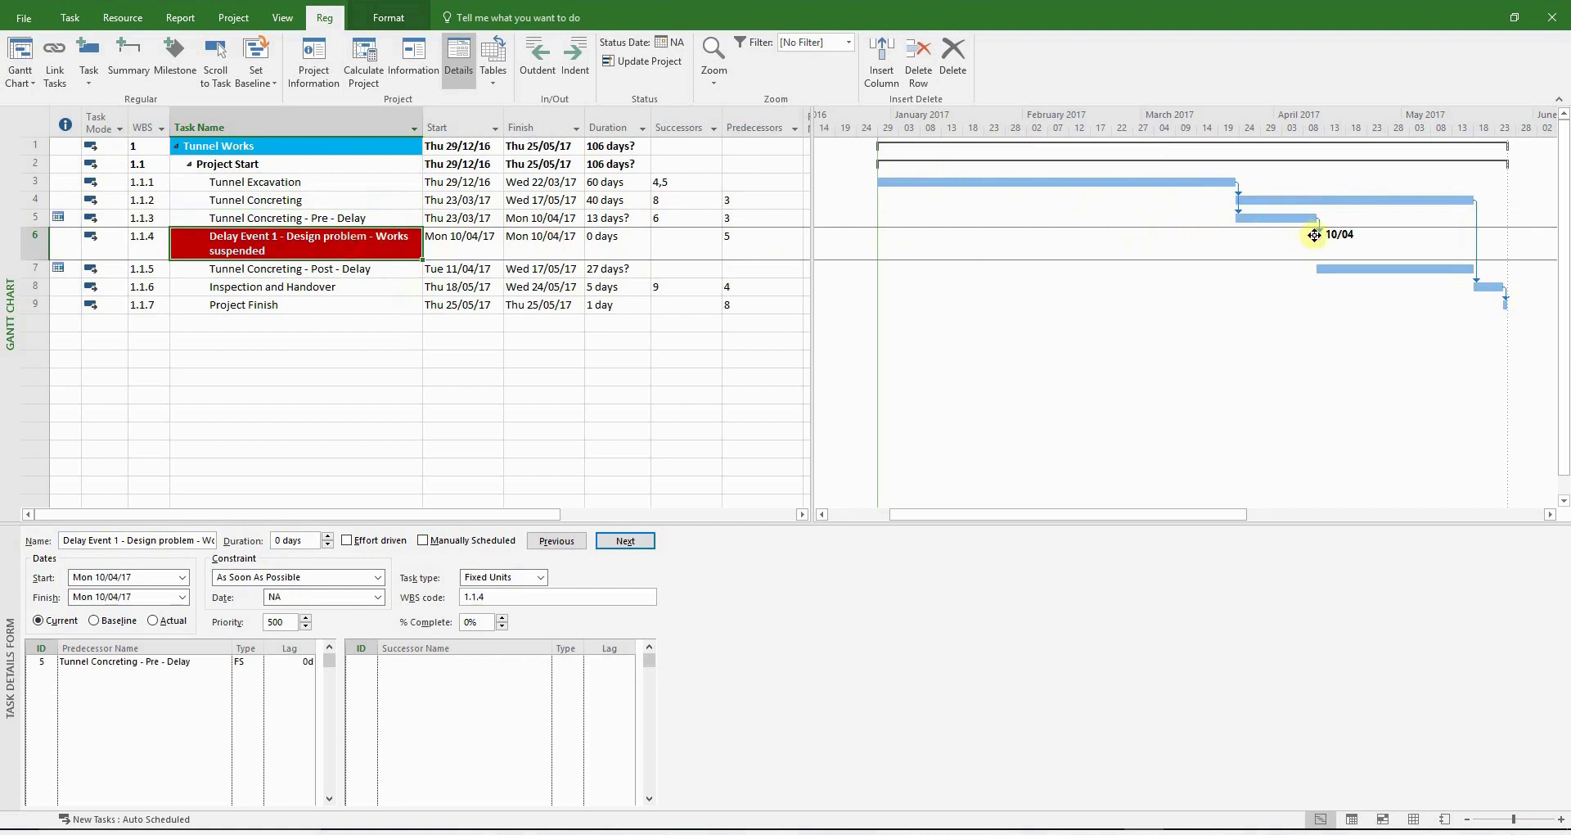
Chain Delay Event 1 to post-delay concreting, and post-delay concreting to Inspection and Handover.
left_click_drag(1314, 235, 1321, 257)
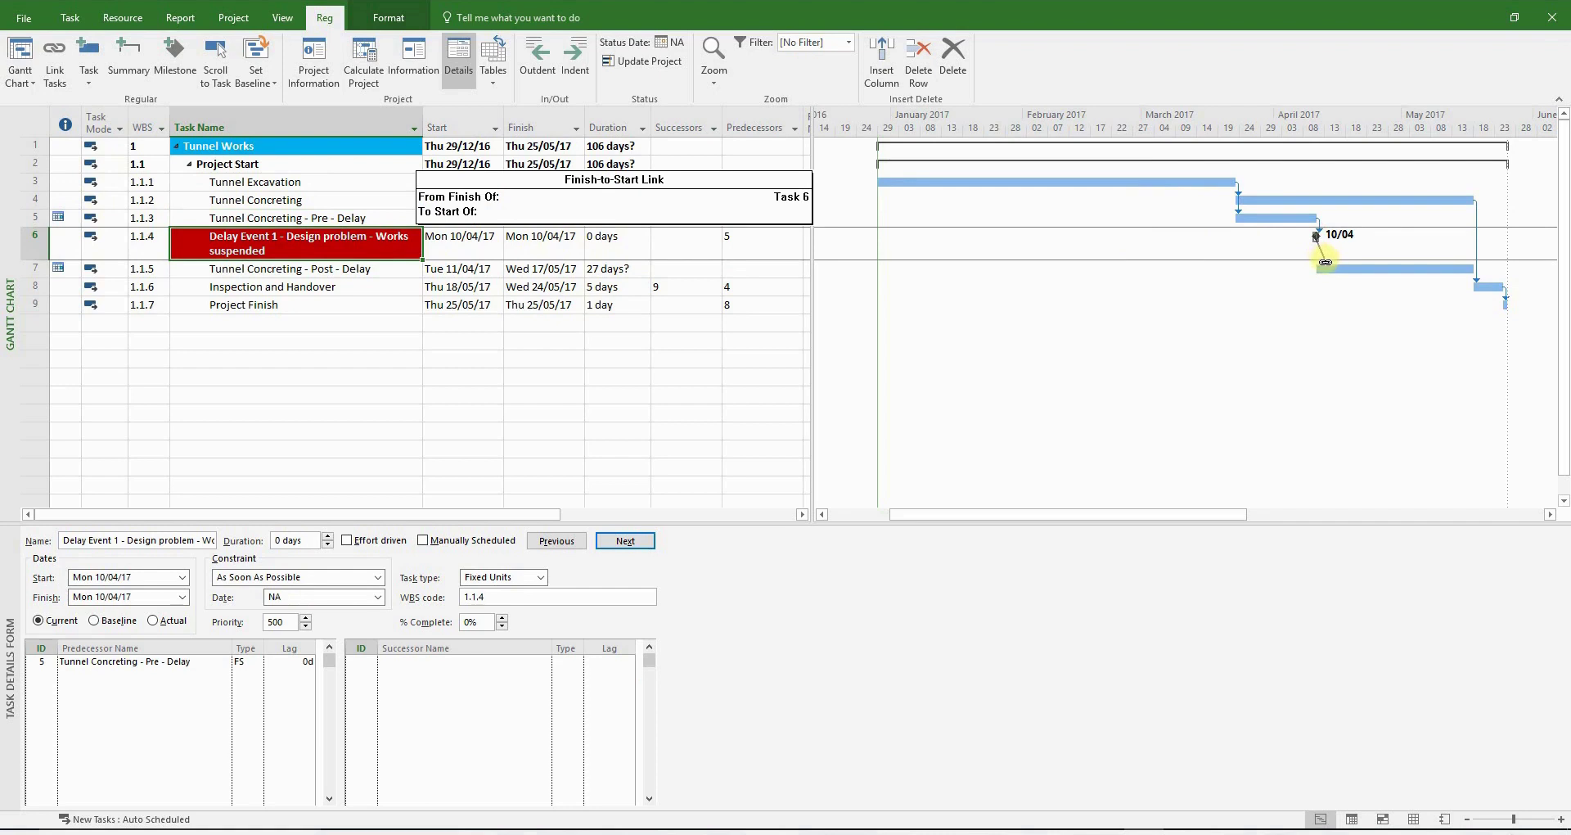
left_click_drag(1328, 263, 1324, 264)
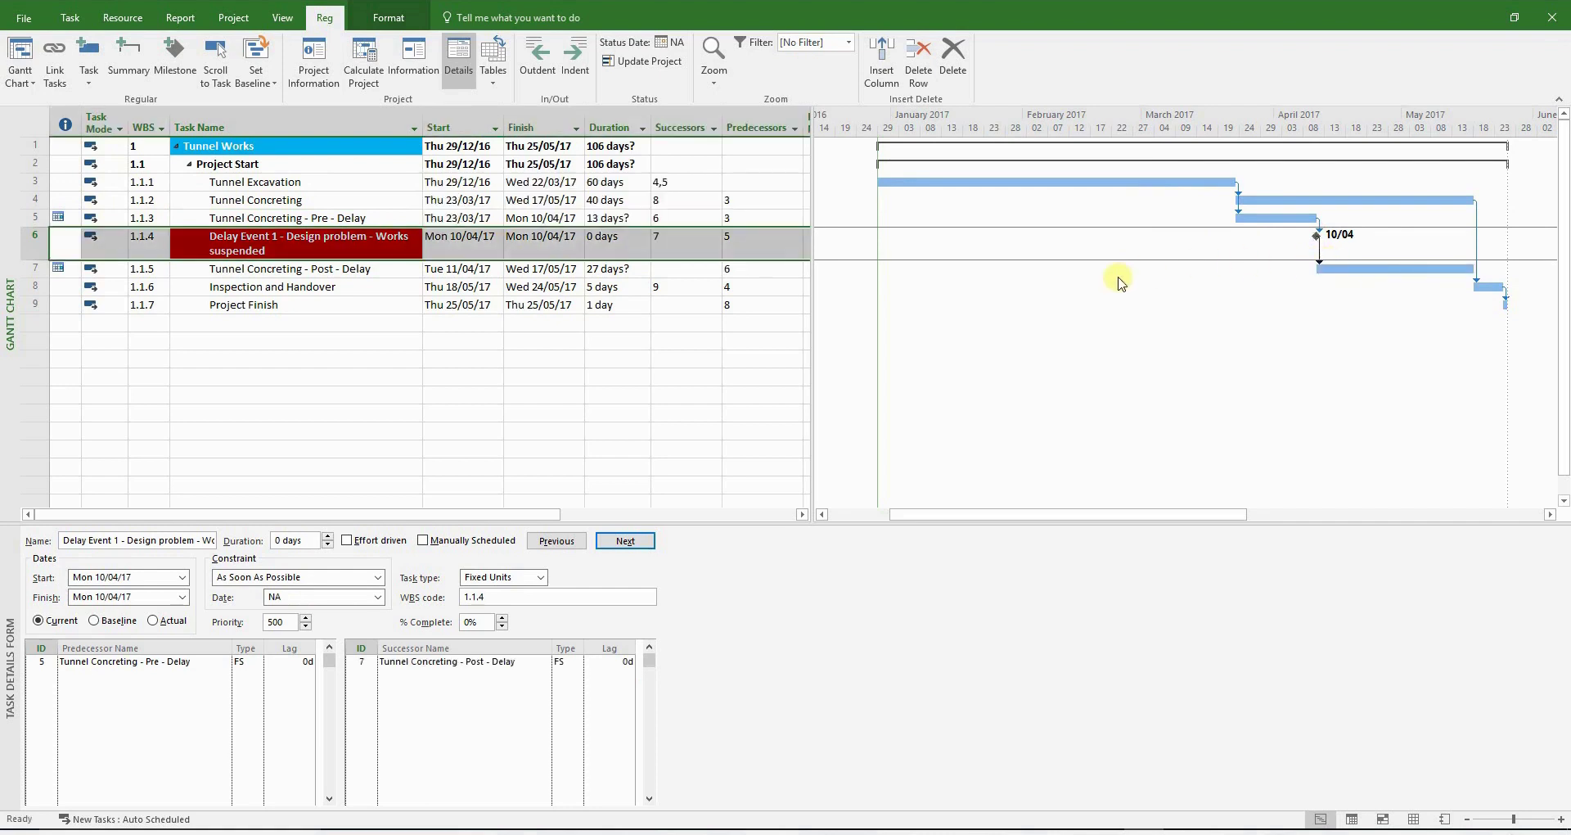
left_click(631, 271)
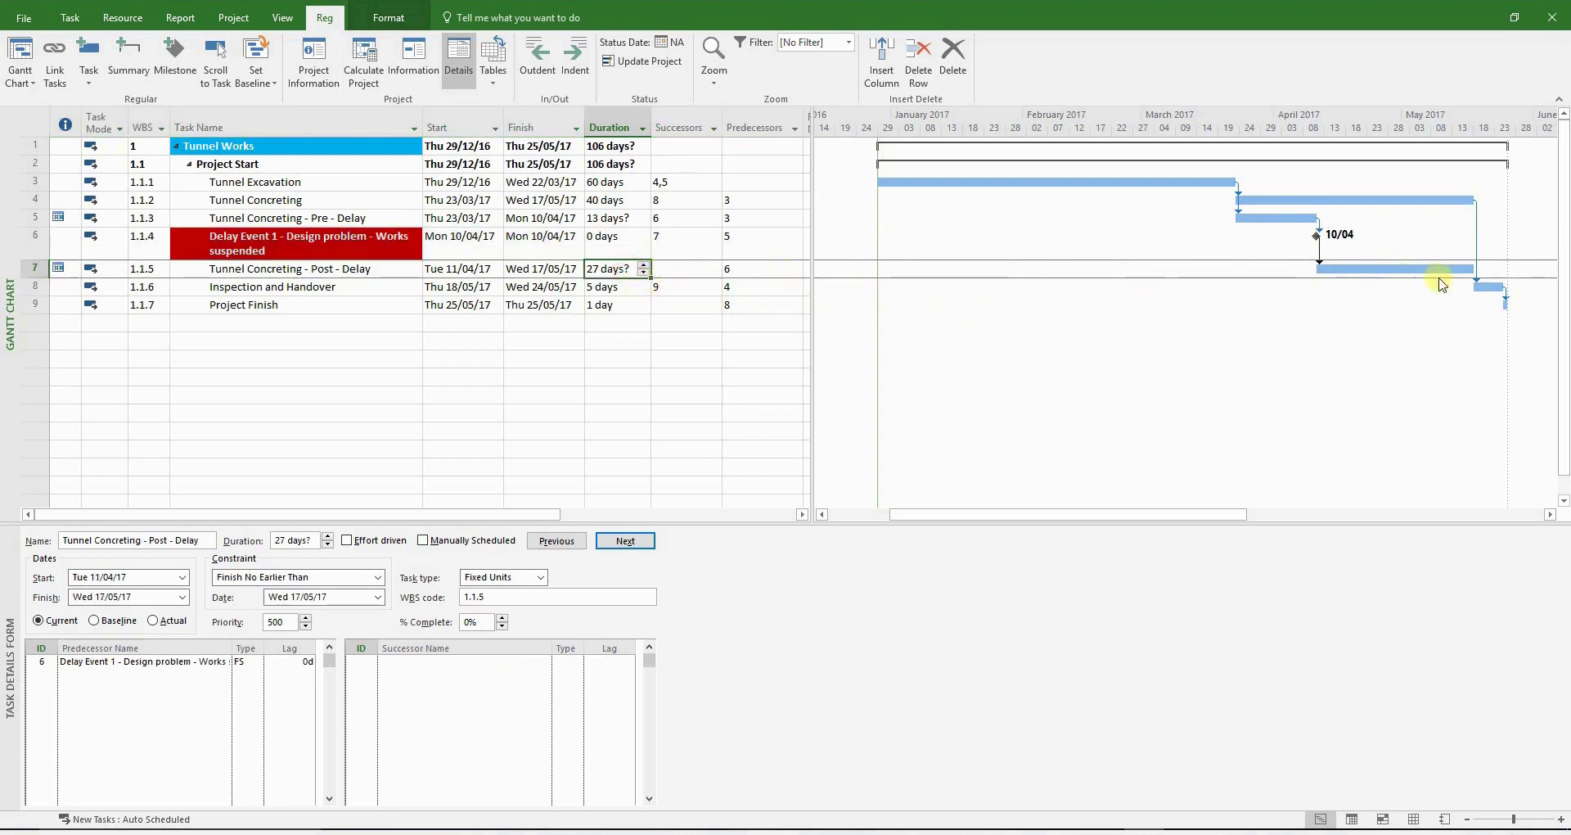
left_click_drag(1459, 276, 1474, 293)
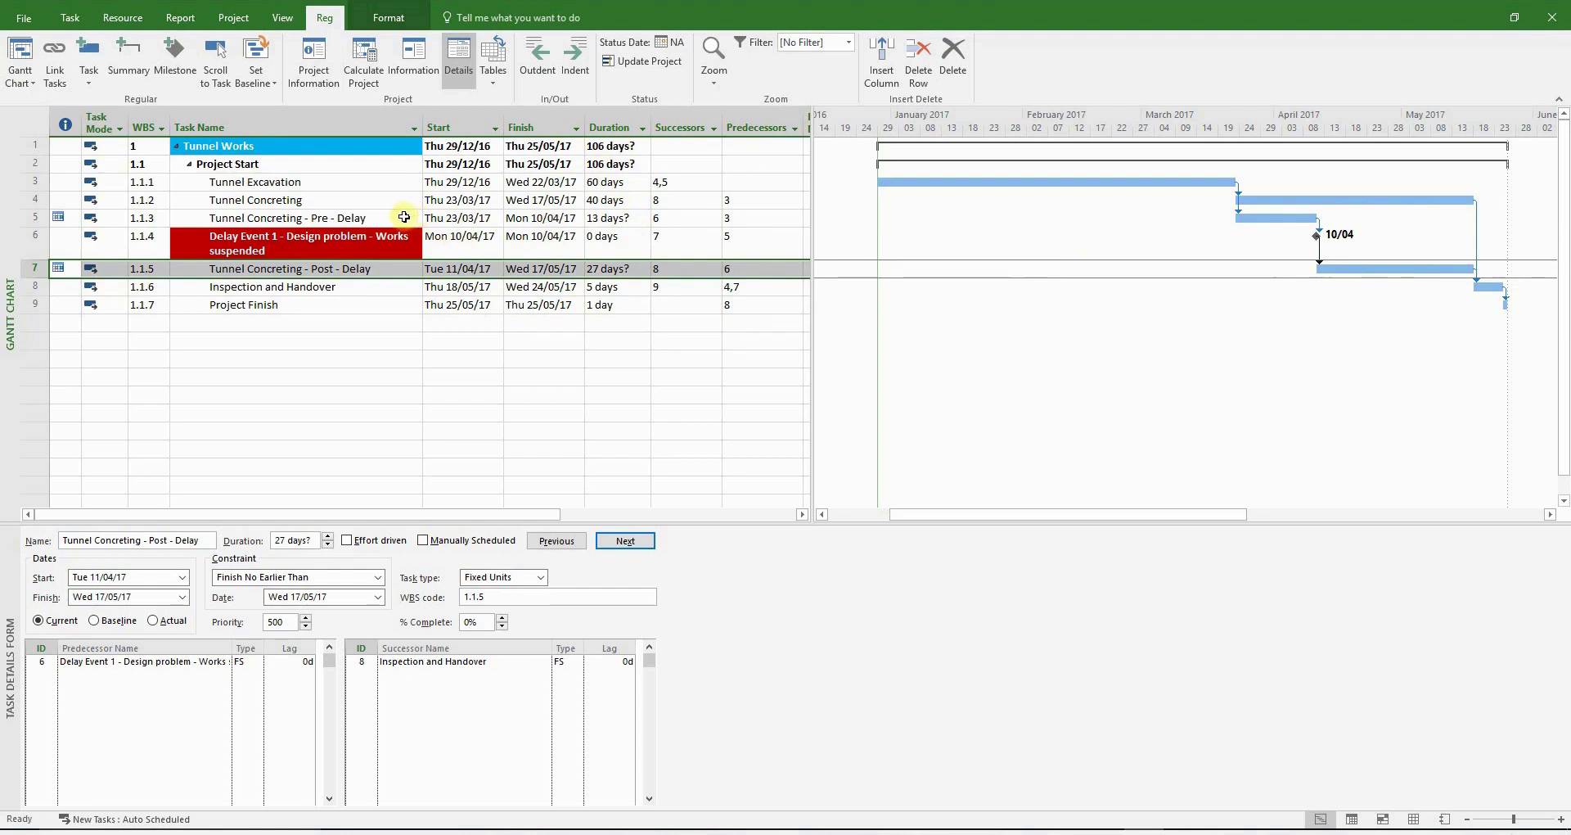
Fix the pre-delay concreting duration at 13 days and the post-delay duration at 27 days.
left_click(601, 218)
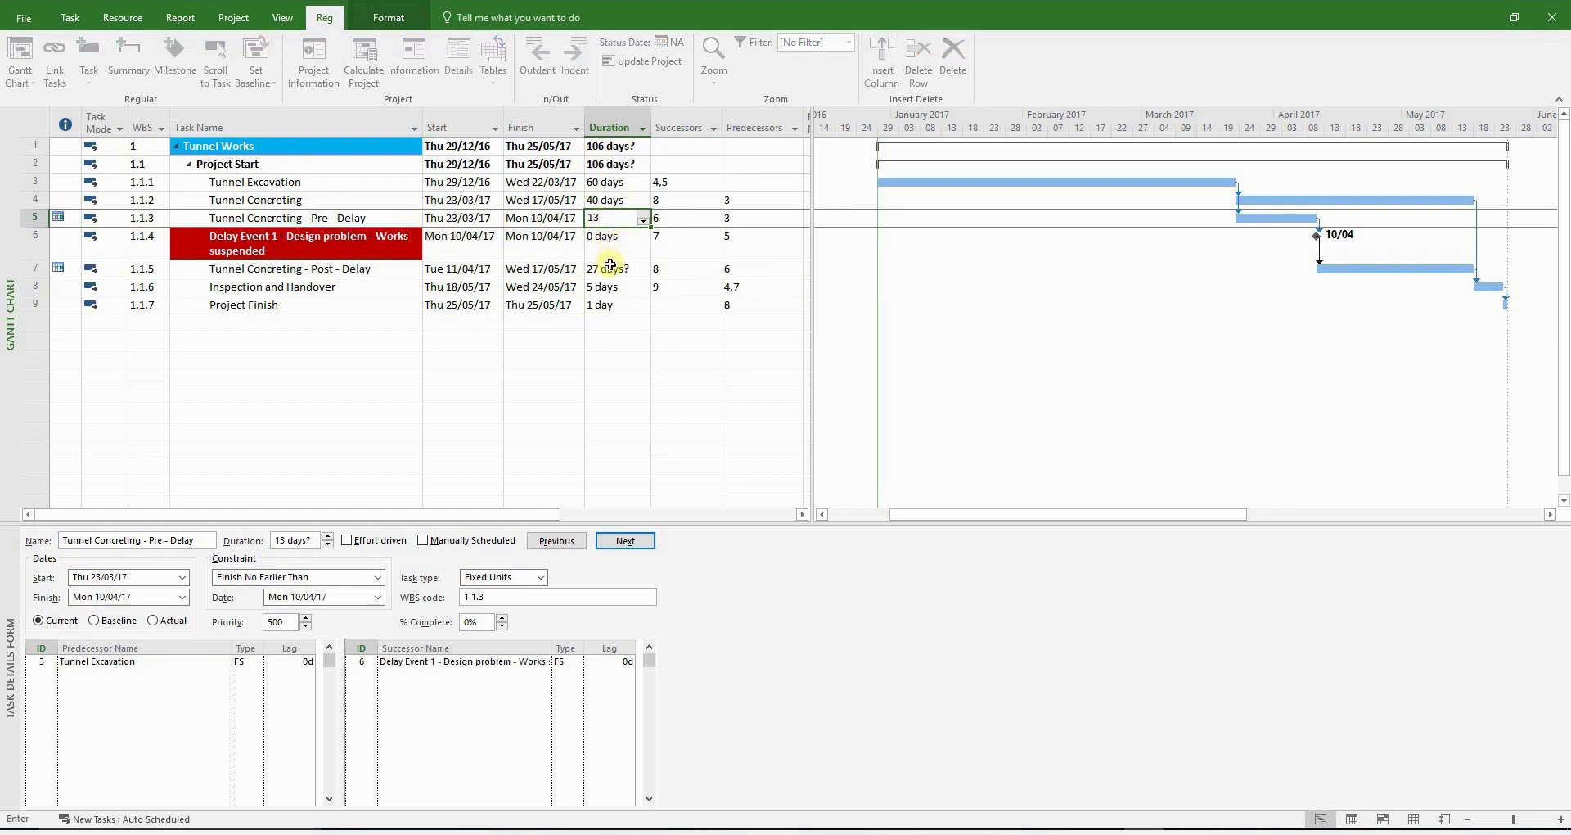
left_click(607, 269)
type("2")
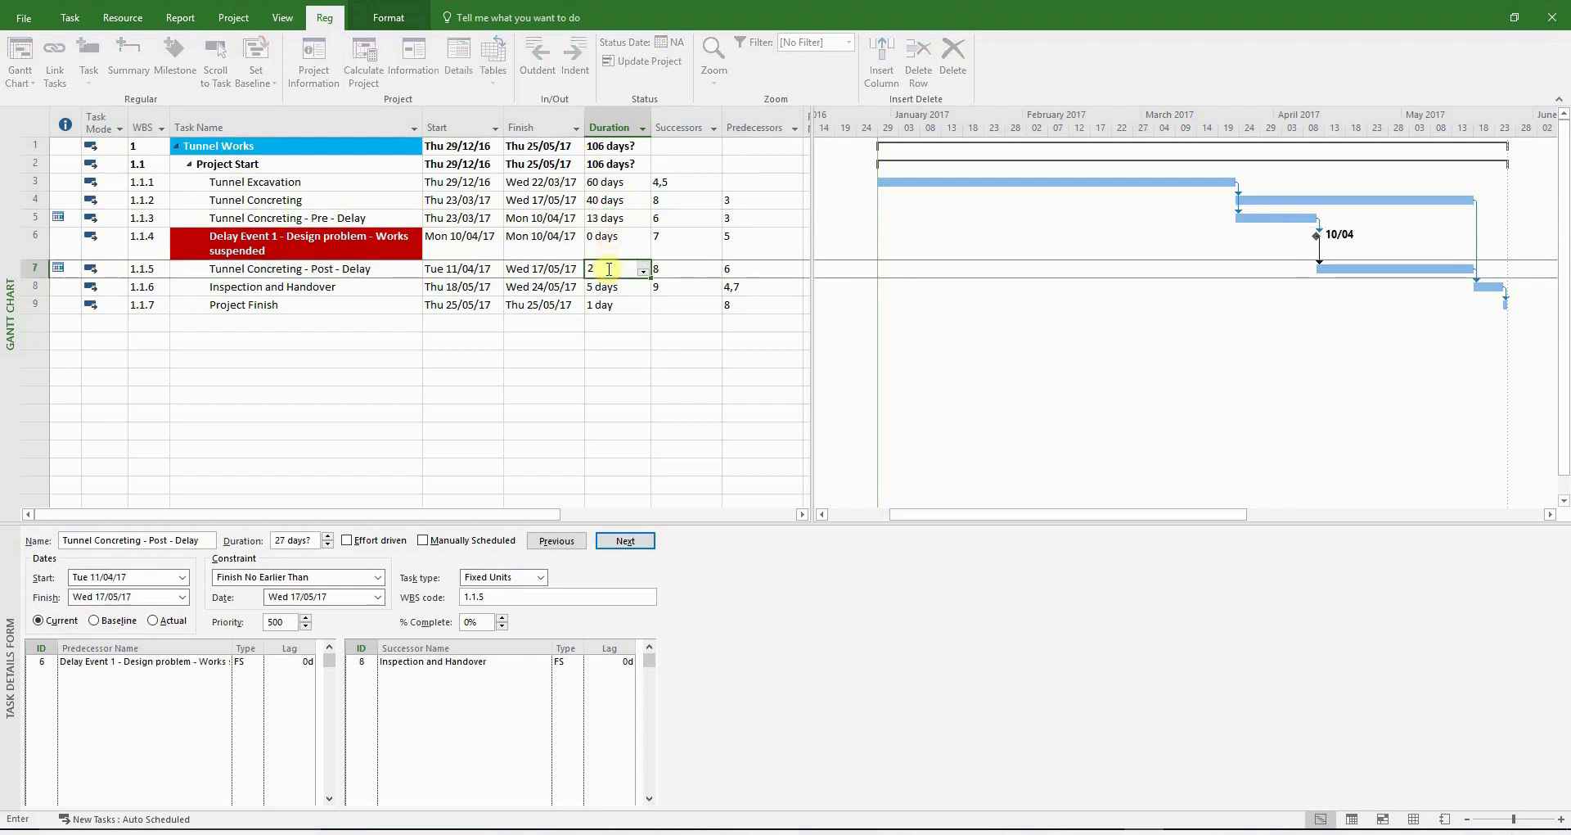
type("7")
left_click(361, 270)
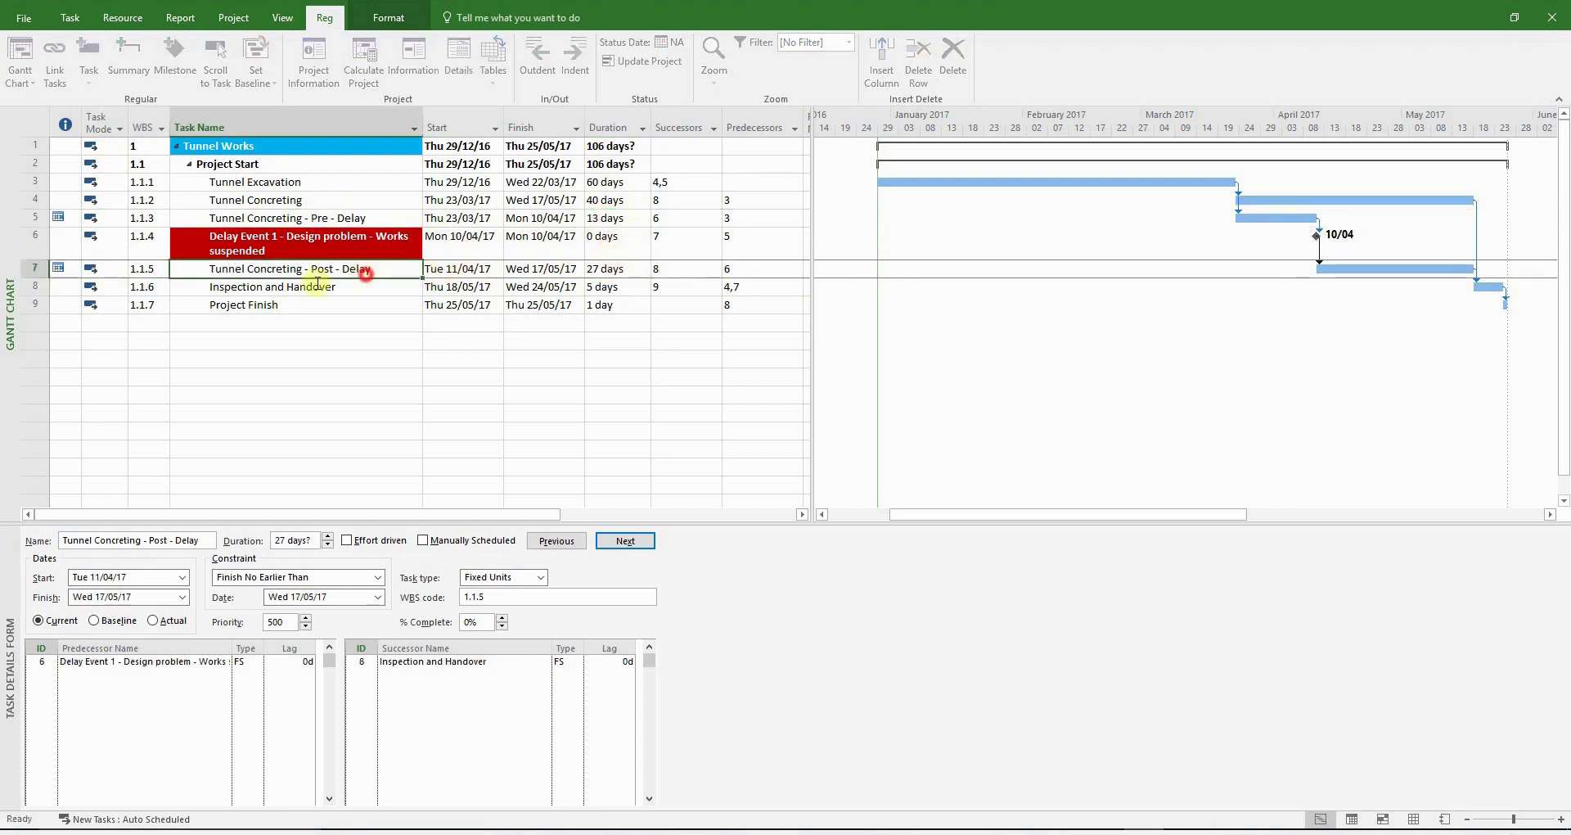
Set both pre- and post-delay Tunnel Concreting constraints to As Soon As Possible in the Task Details Form.
left_click(54, 218)
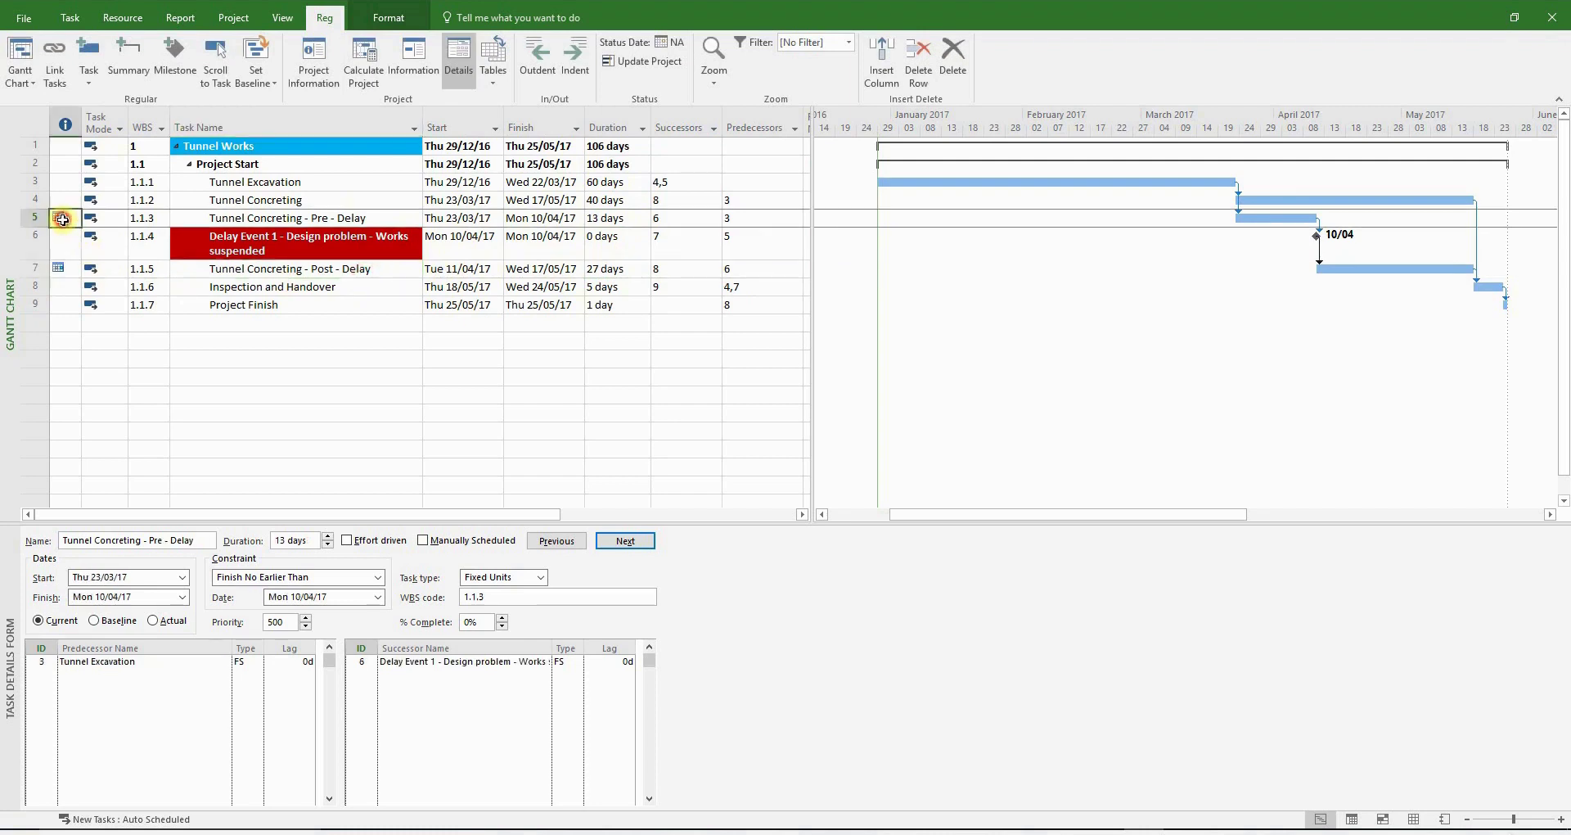
left_click(376, 577)
left_click(319, 604)
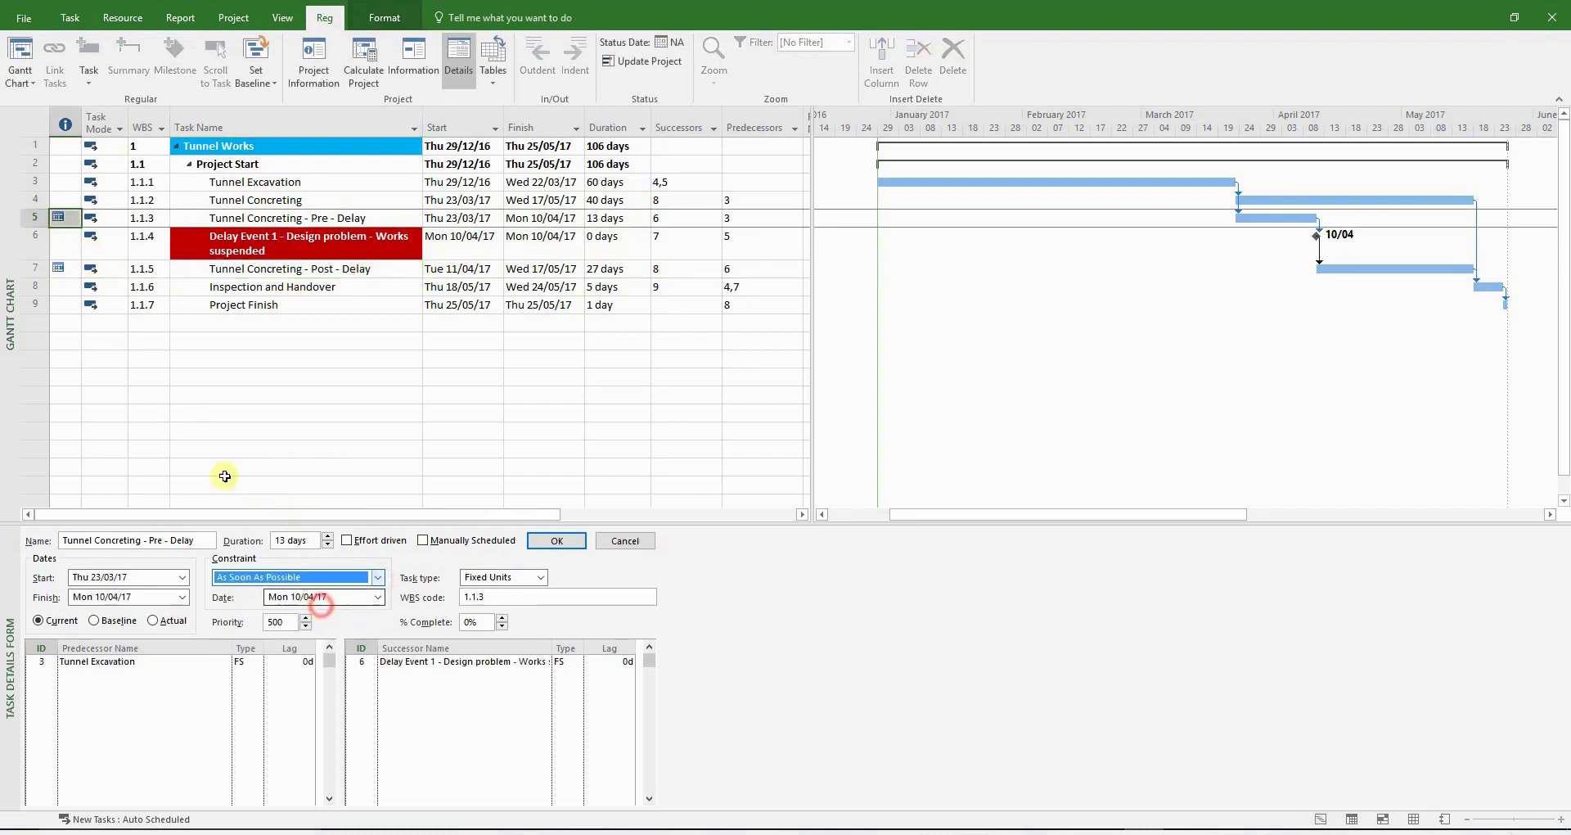
left_click(556, 540)
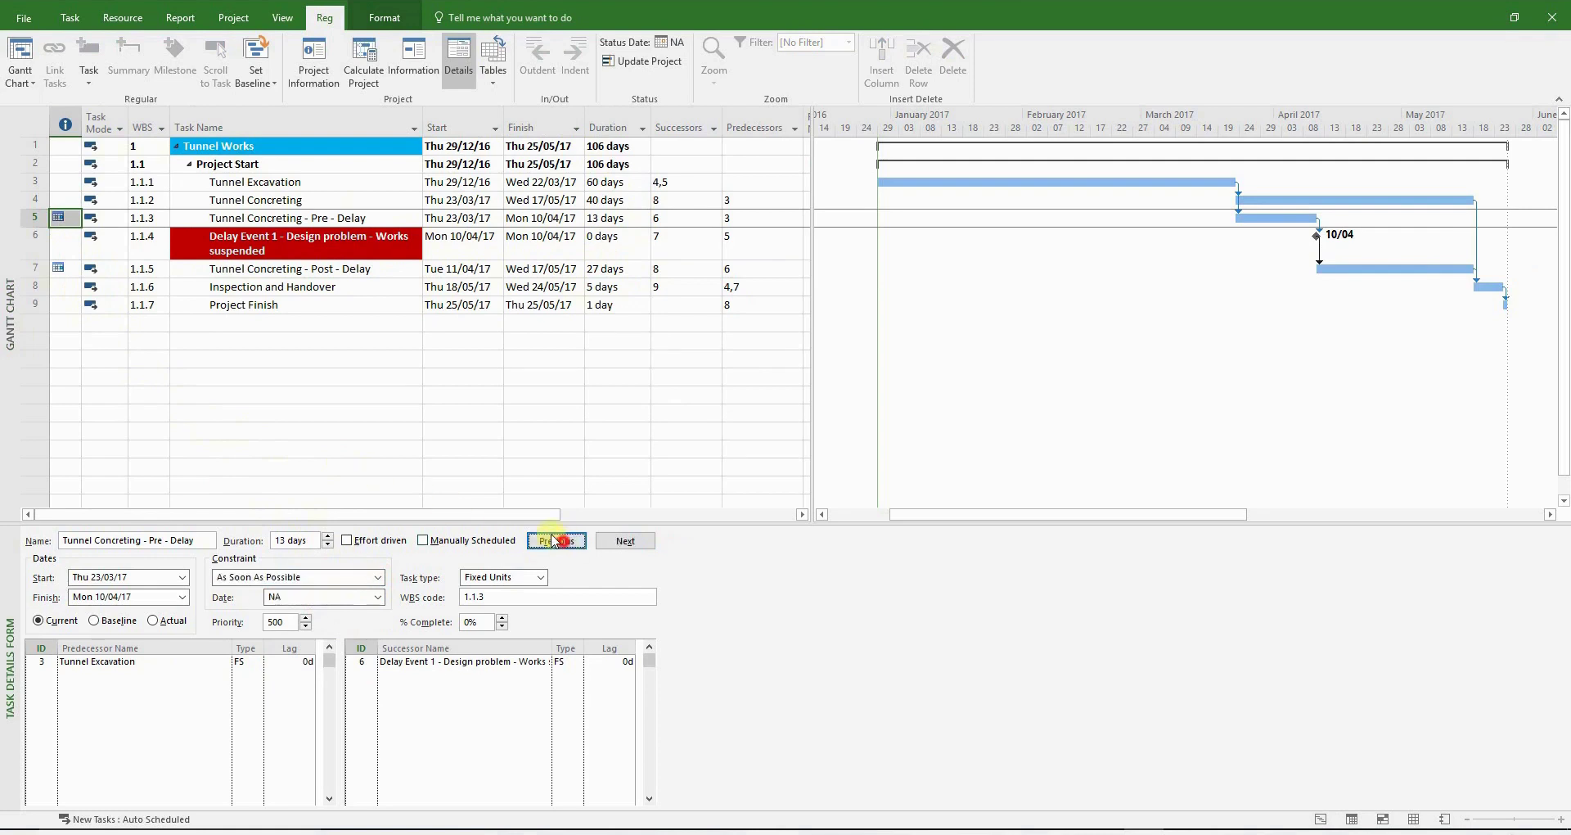
left_click(70, 274)
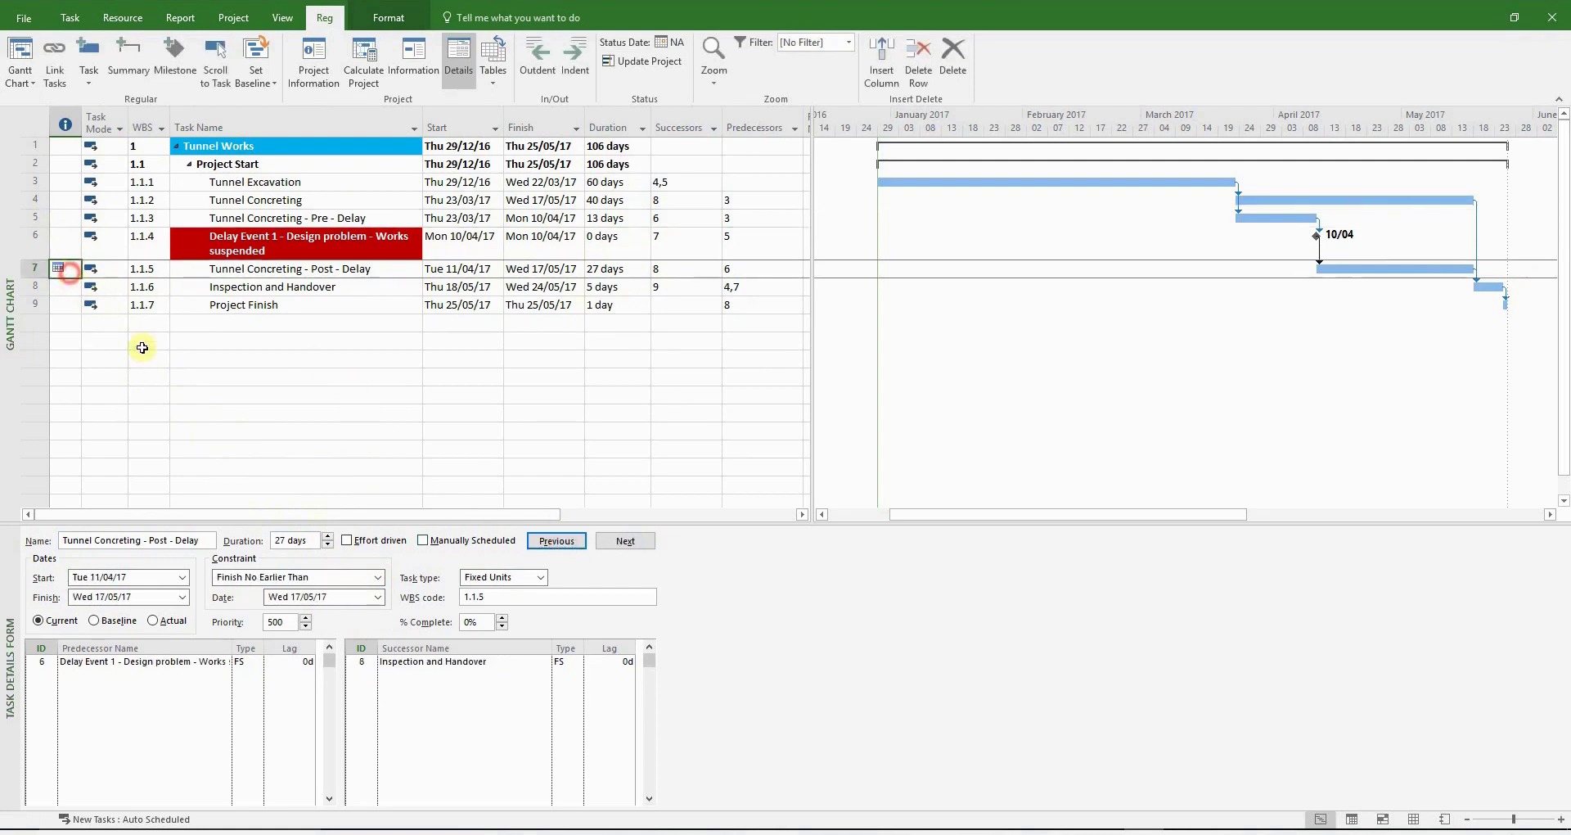
left_click(372, 578)
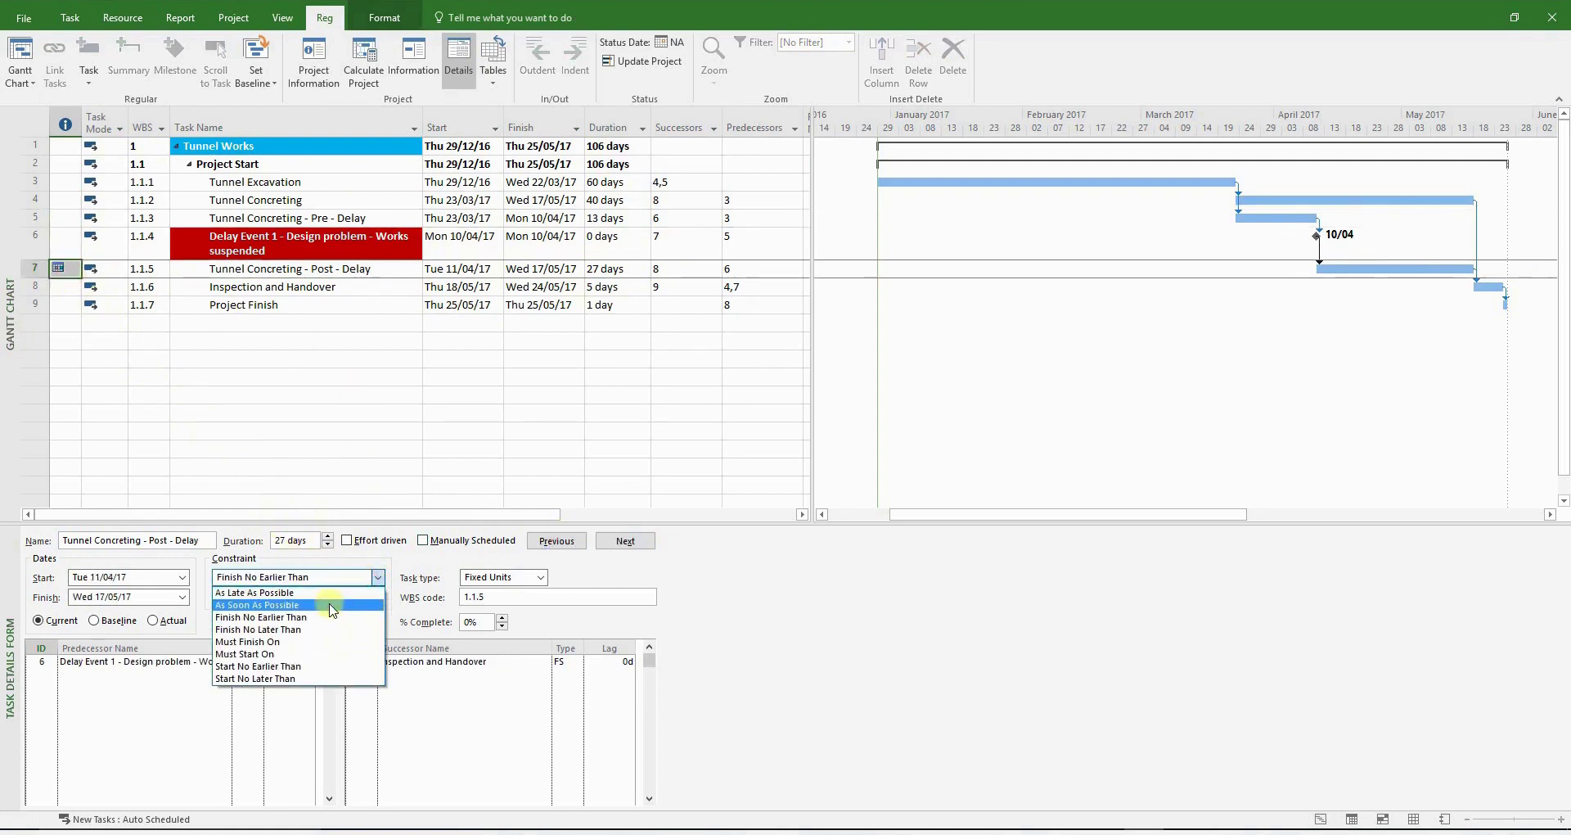
left_click(327, 605)
left_click(557, 541)
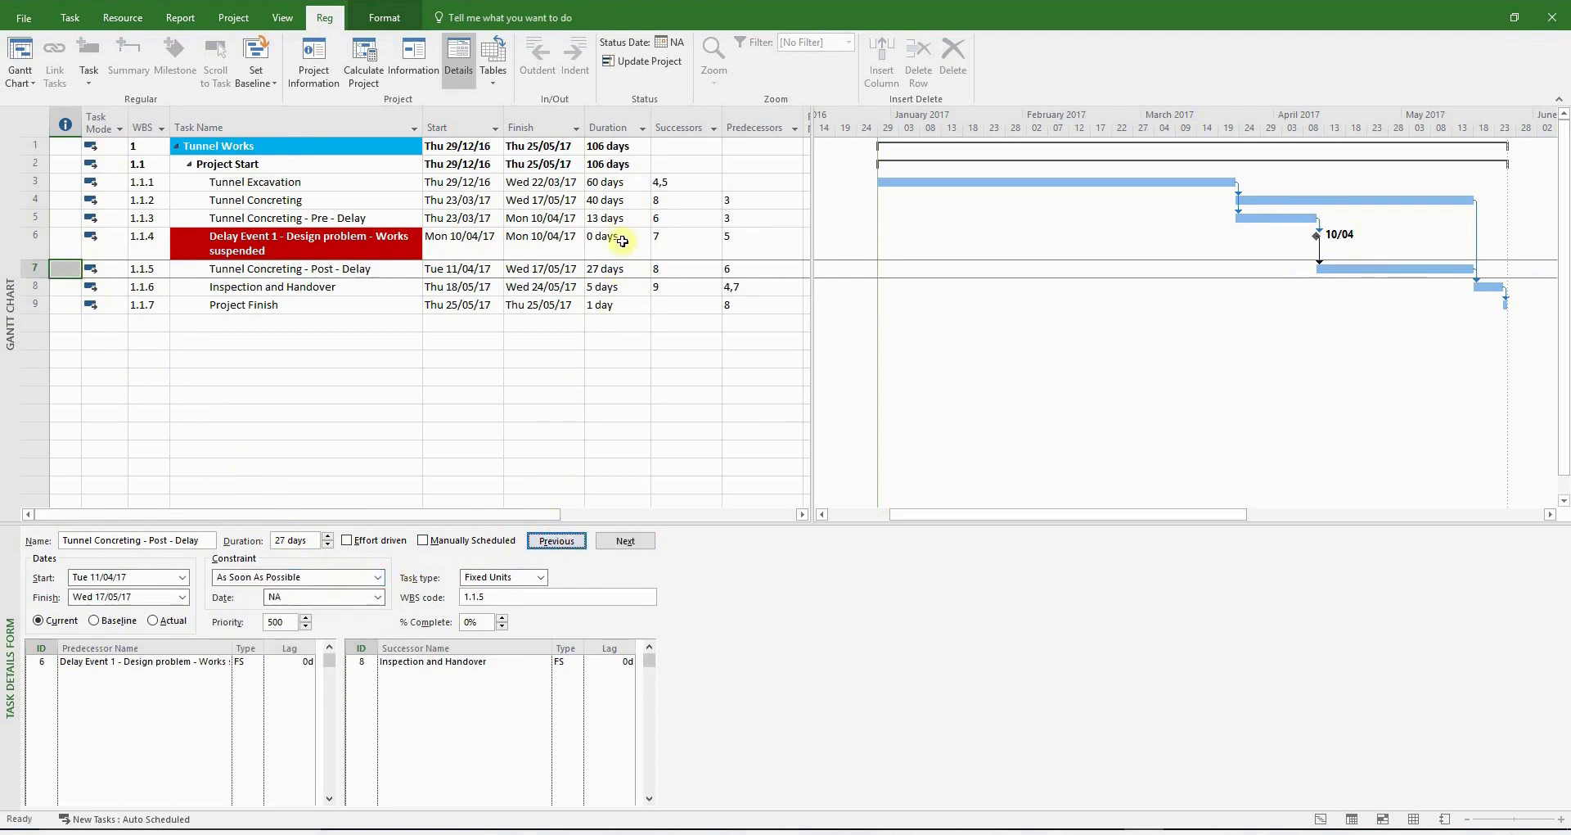
left_click(319, 204)
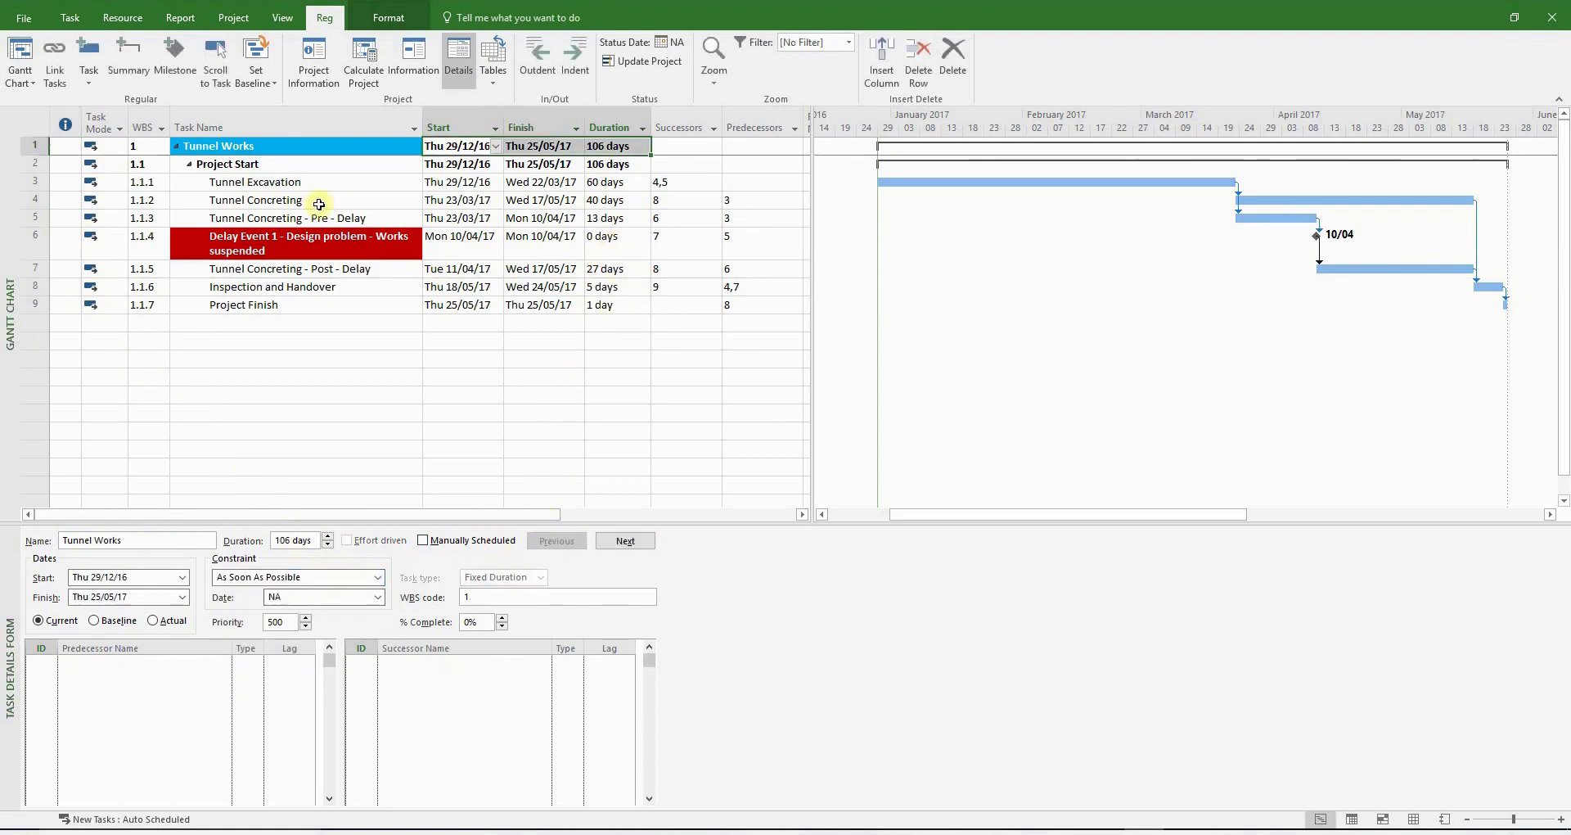
Delete the original 40-day Tunnel Concreting task and check the remaining eight task rows.
left_click(948, 59)
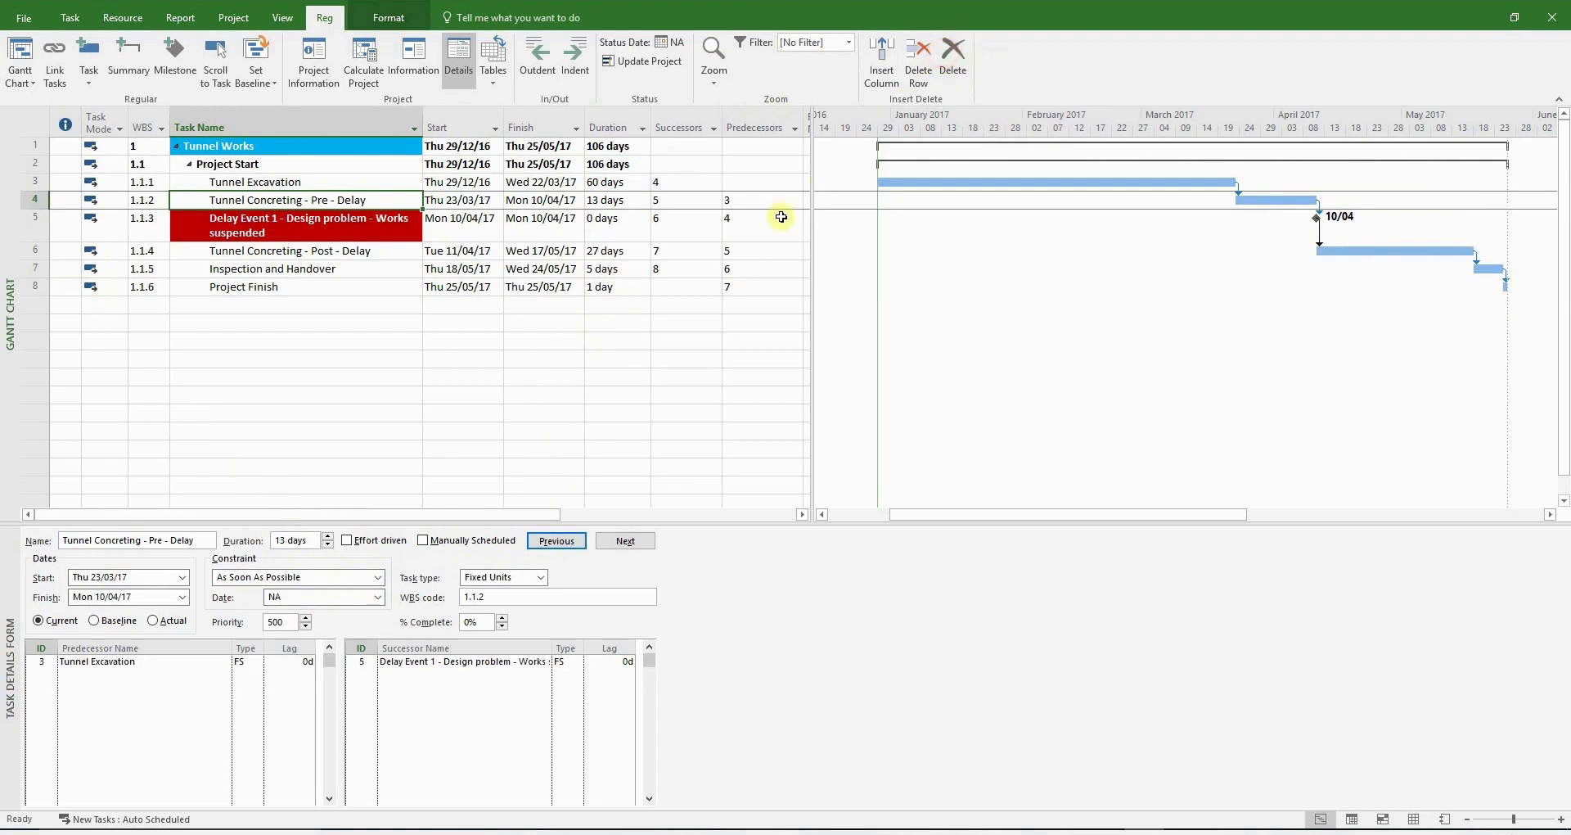
left_click(385, 286)
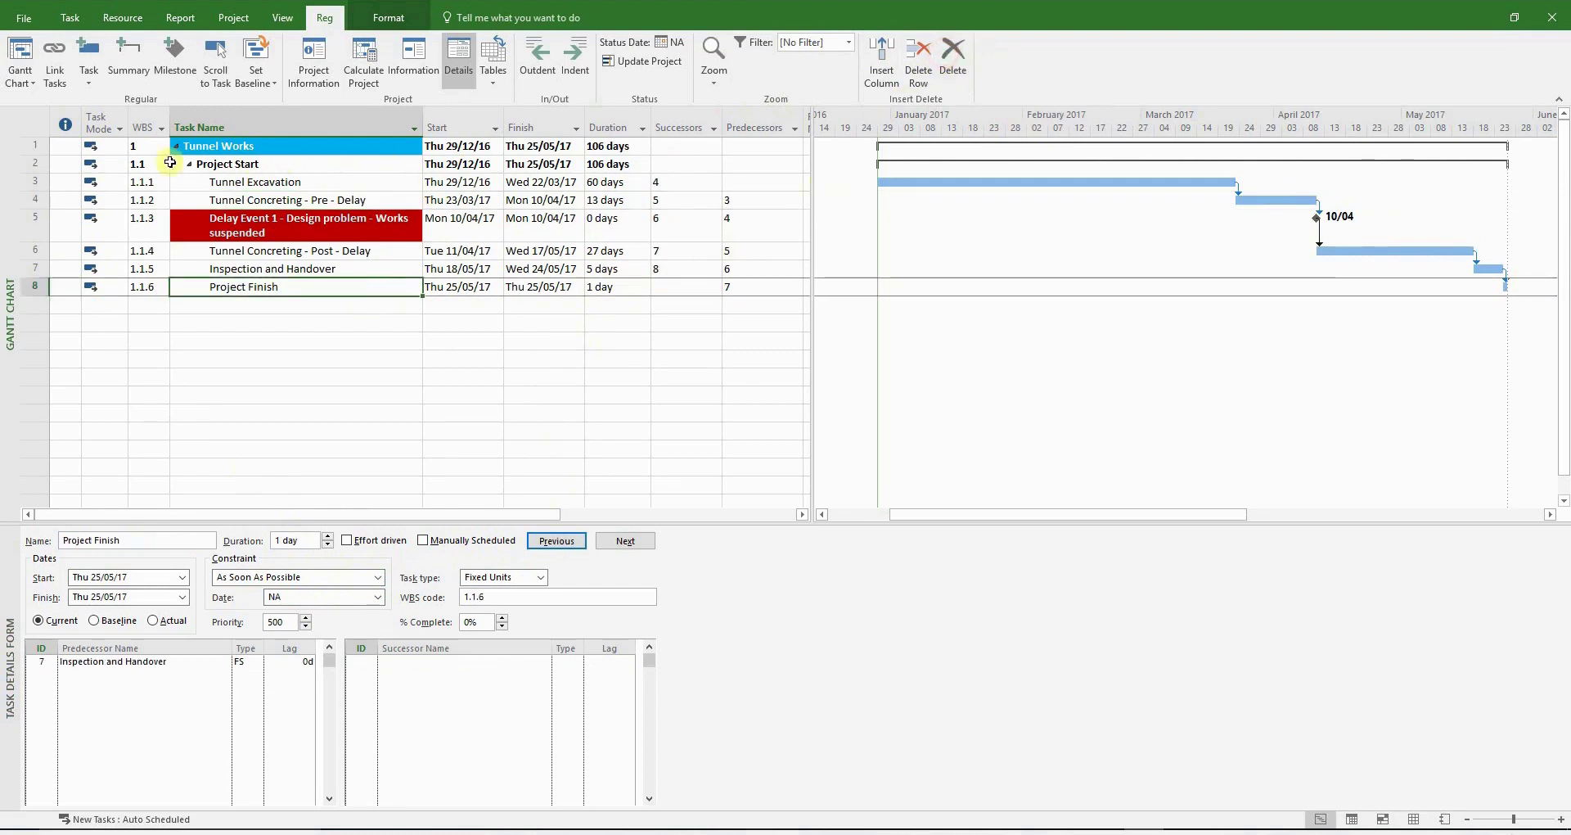
left_click_drag(35, 147, 41, 283)
left_click(593, 268)
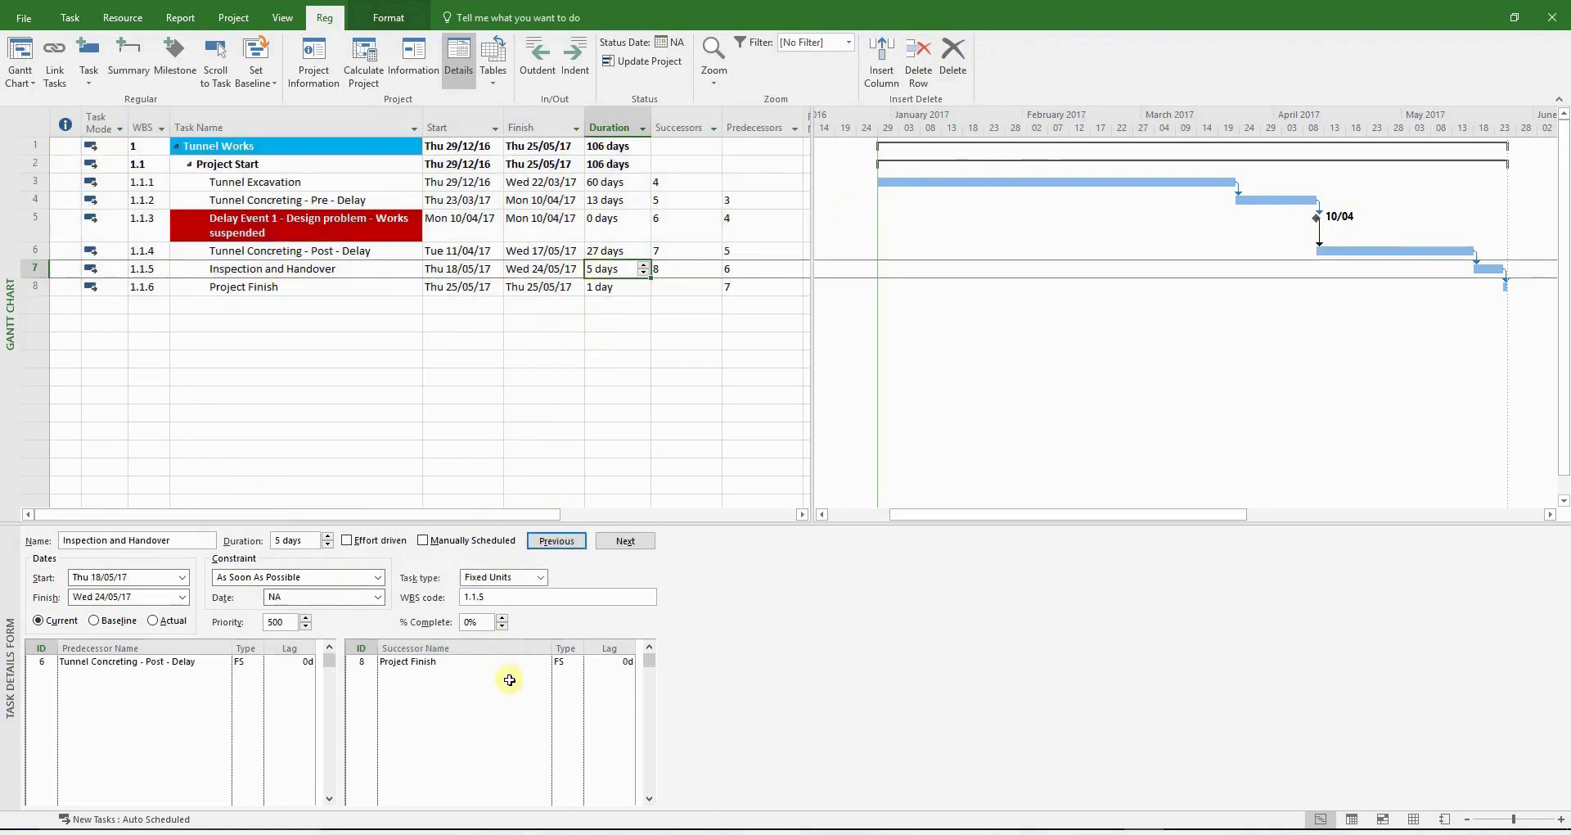
left_click(504, 829)
Compare the baseline and zero-delay Tunnel Works dates and duration against Project's row 1.
left_click(578, 309)
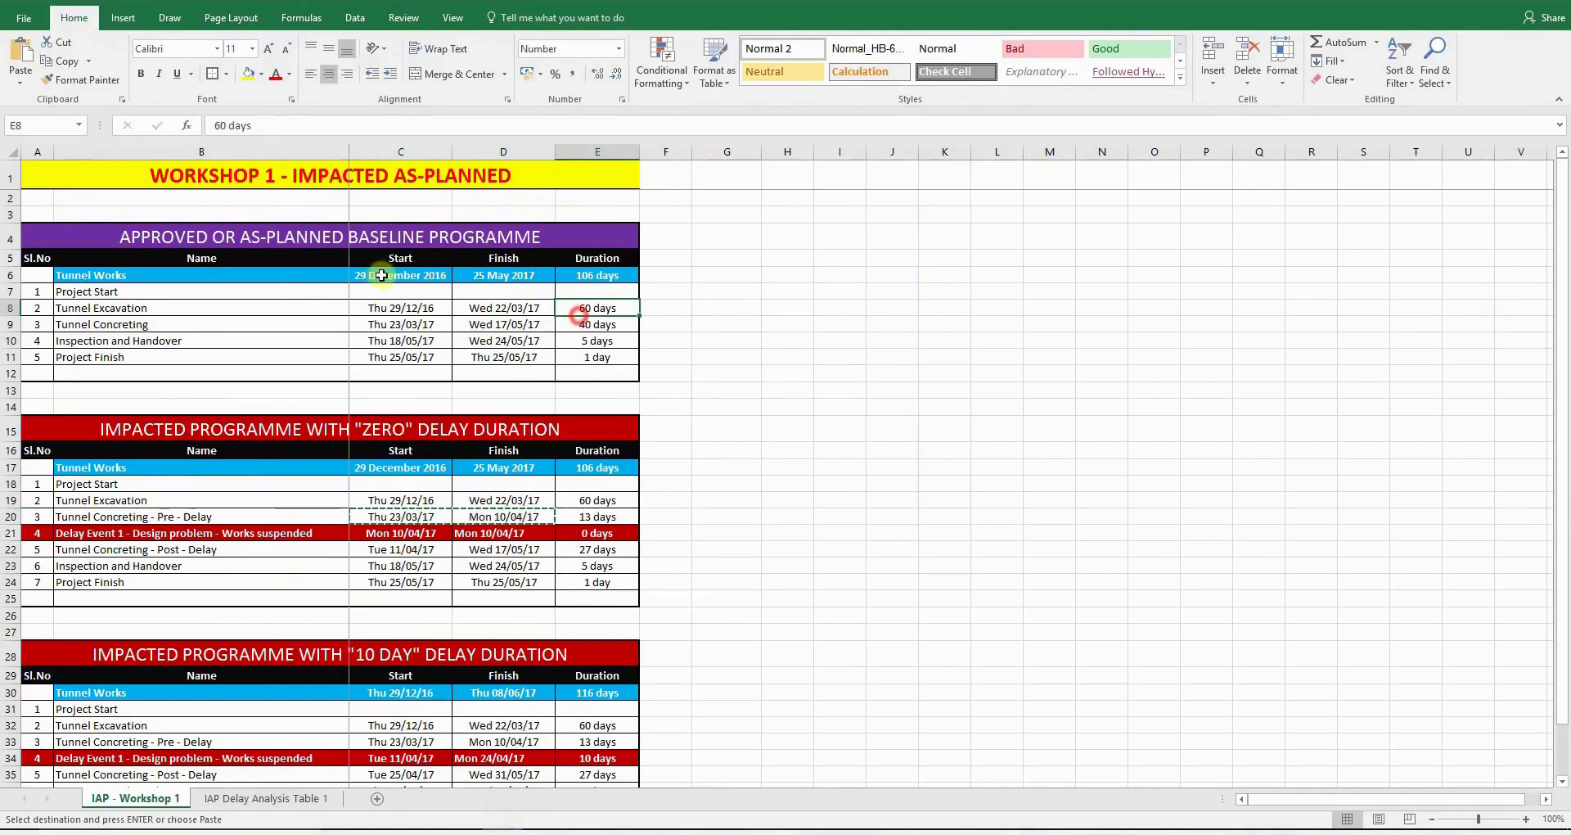
left_click_drag(372, 275, 573, 268)
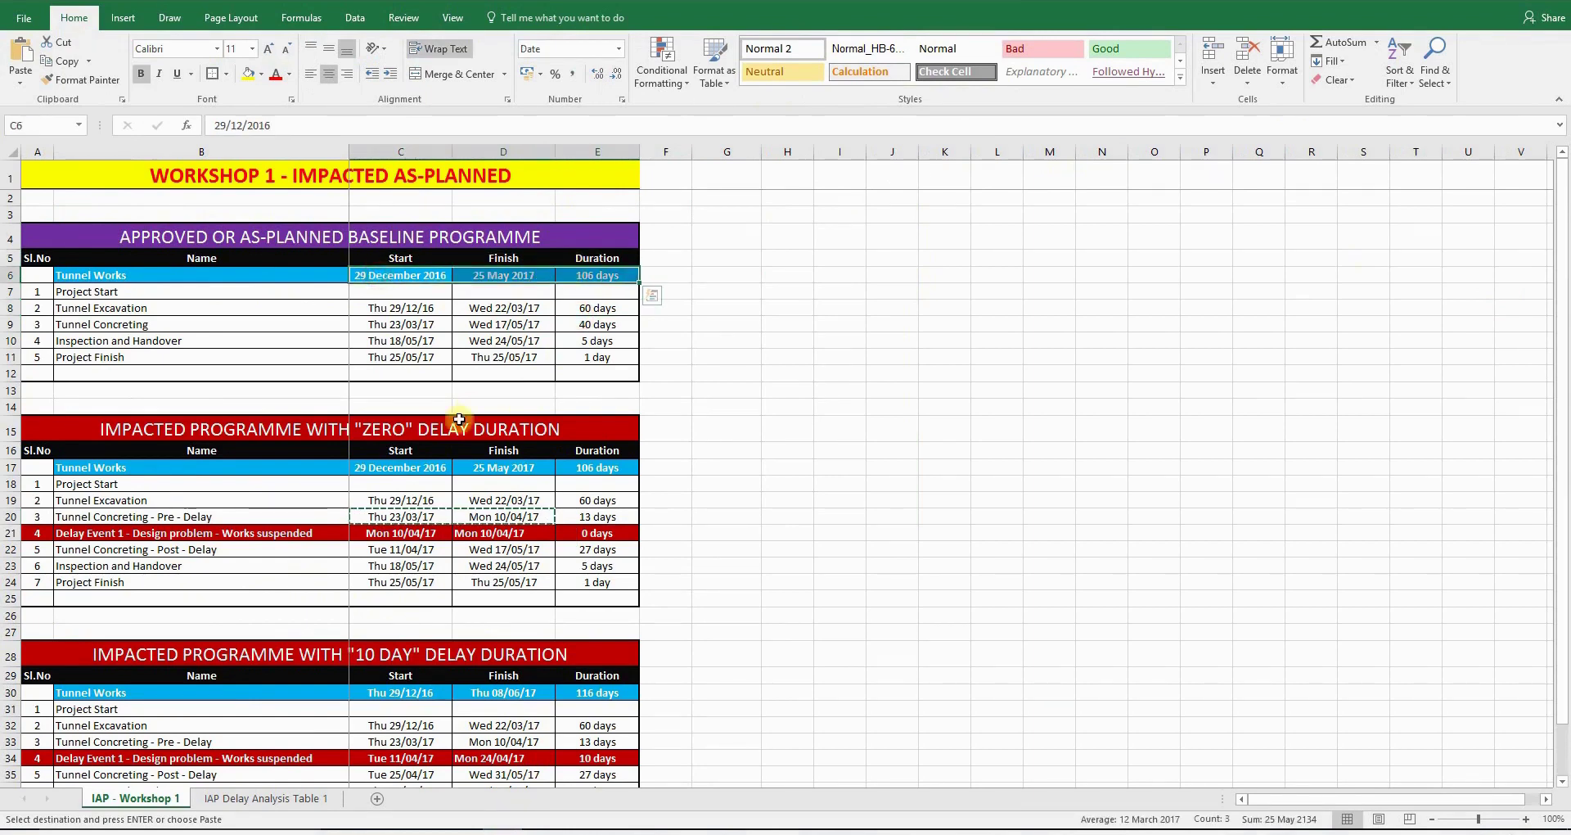
left_click_drag(407, 472, 610, 473)
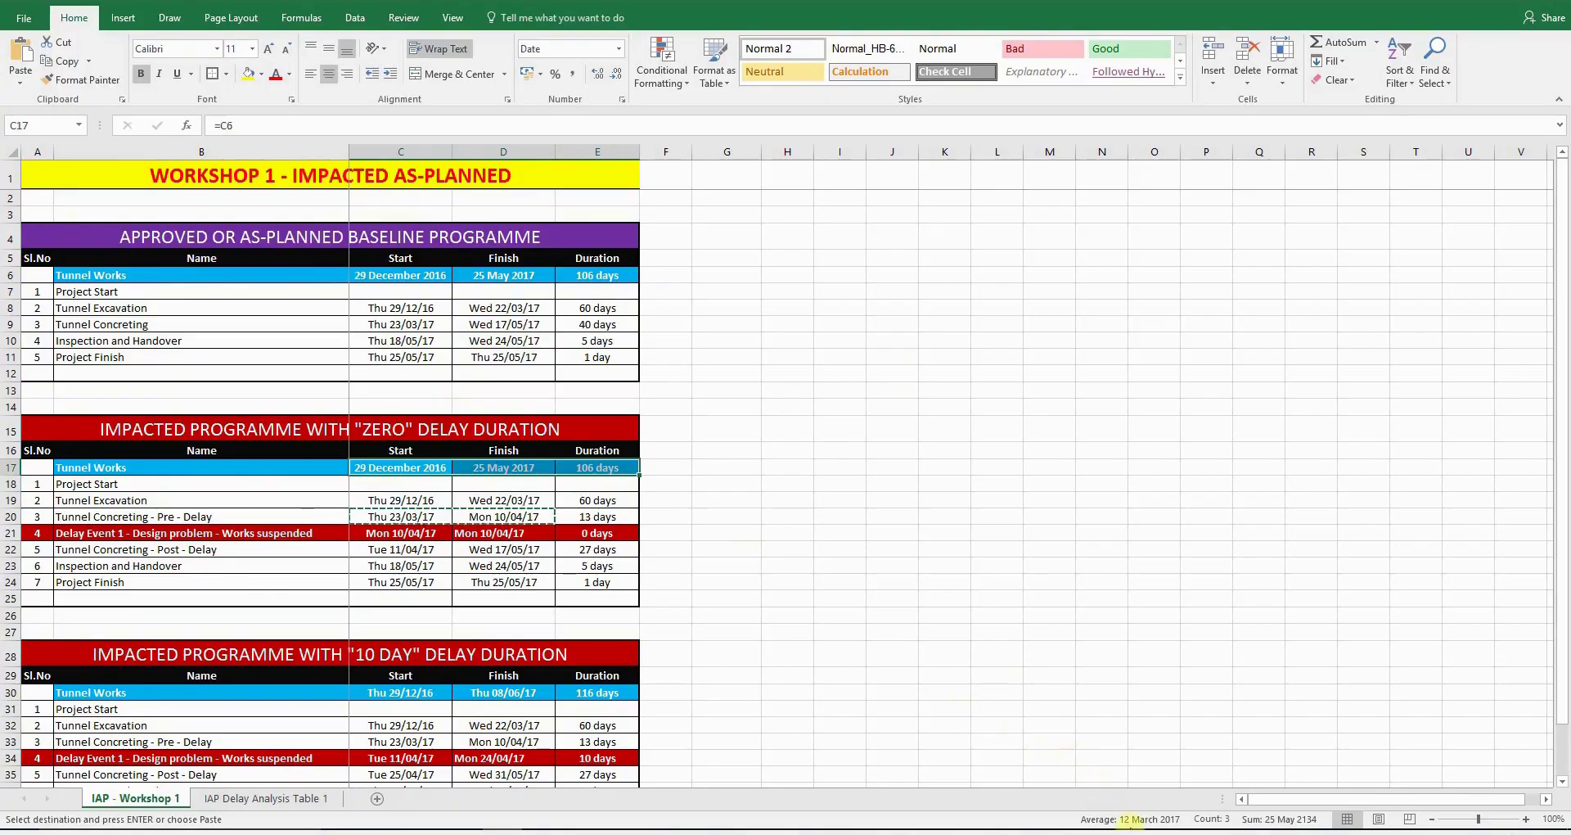
left_click(1088, 832)
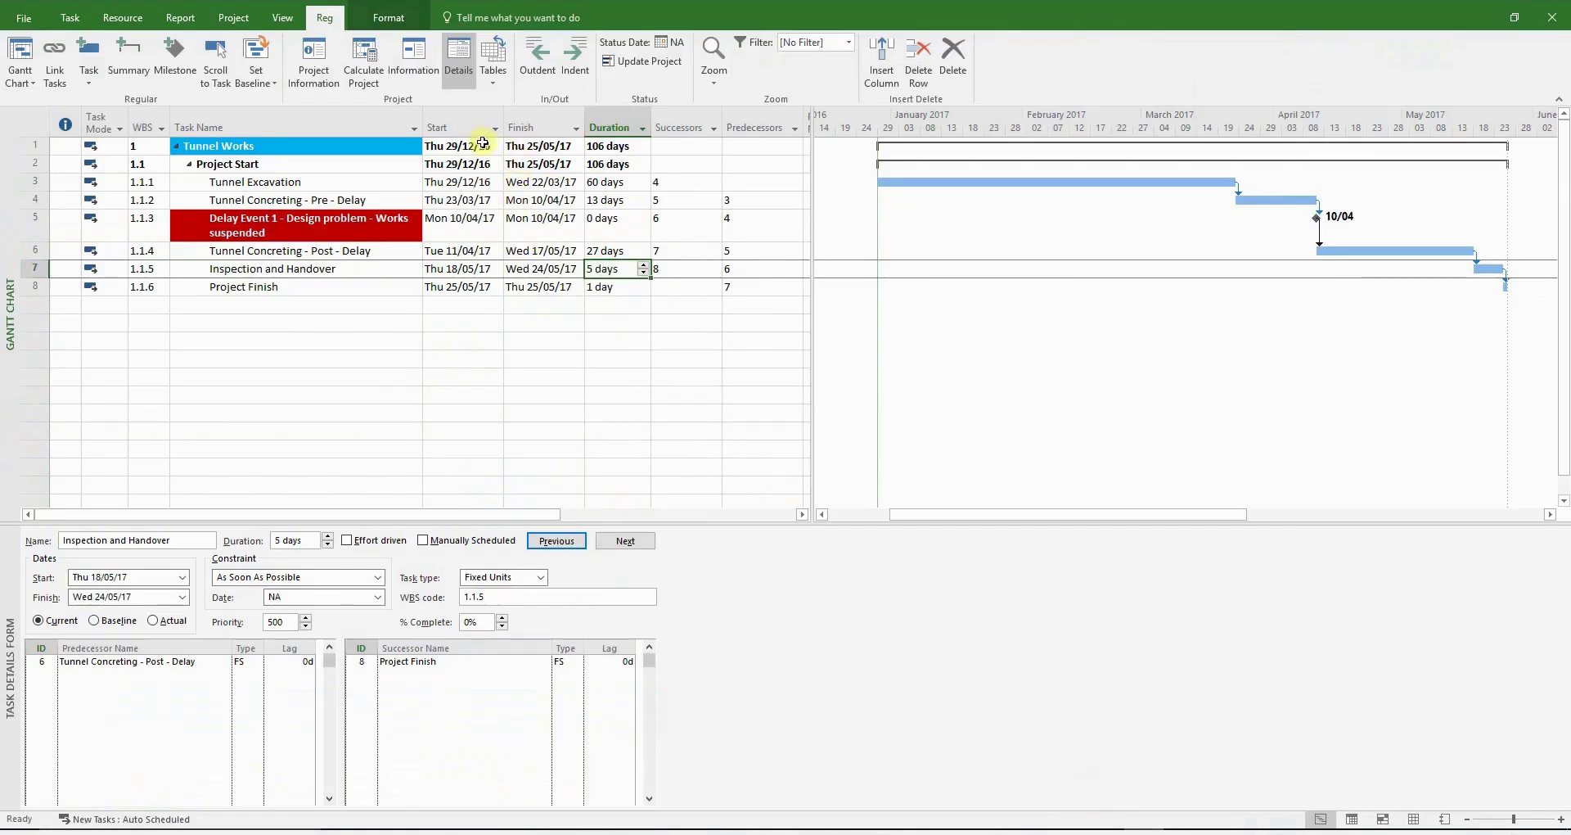
left_click_drag(479, 145, 615, 154)
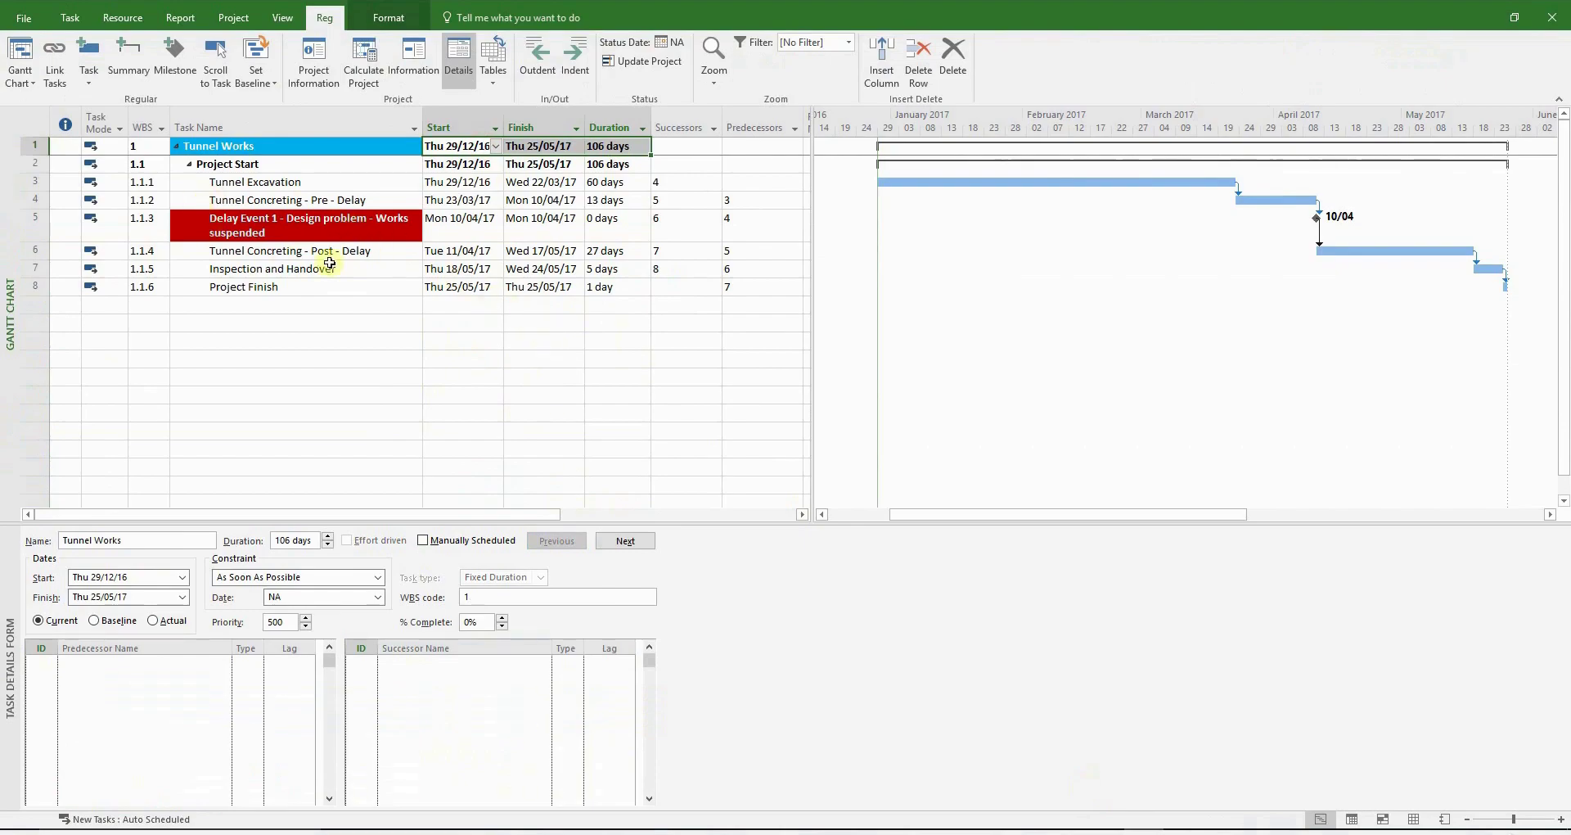
Check the delay event's finish date and 10-day duration in Excel's 10-day delay table.
key("alt+Tab")
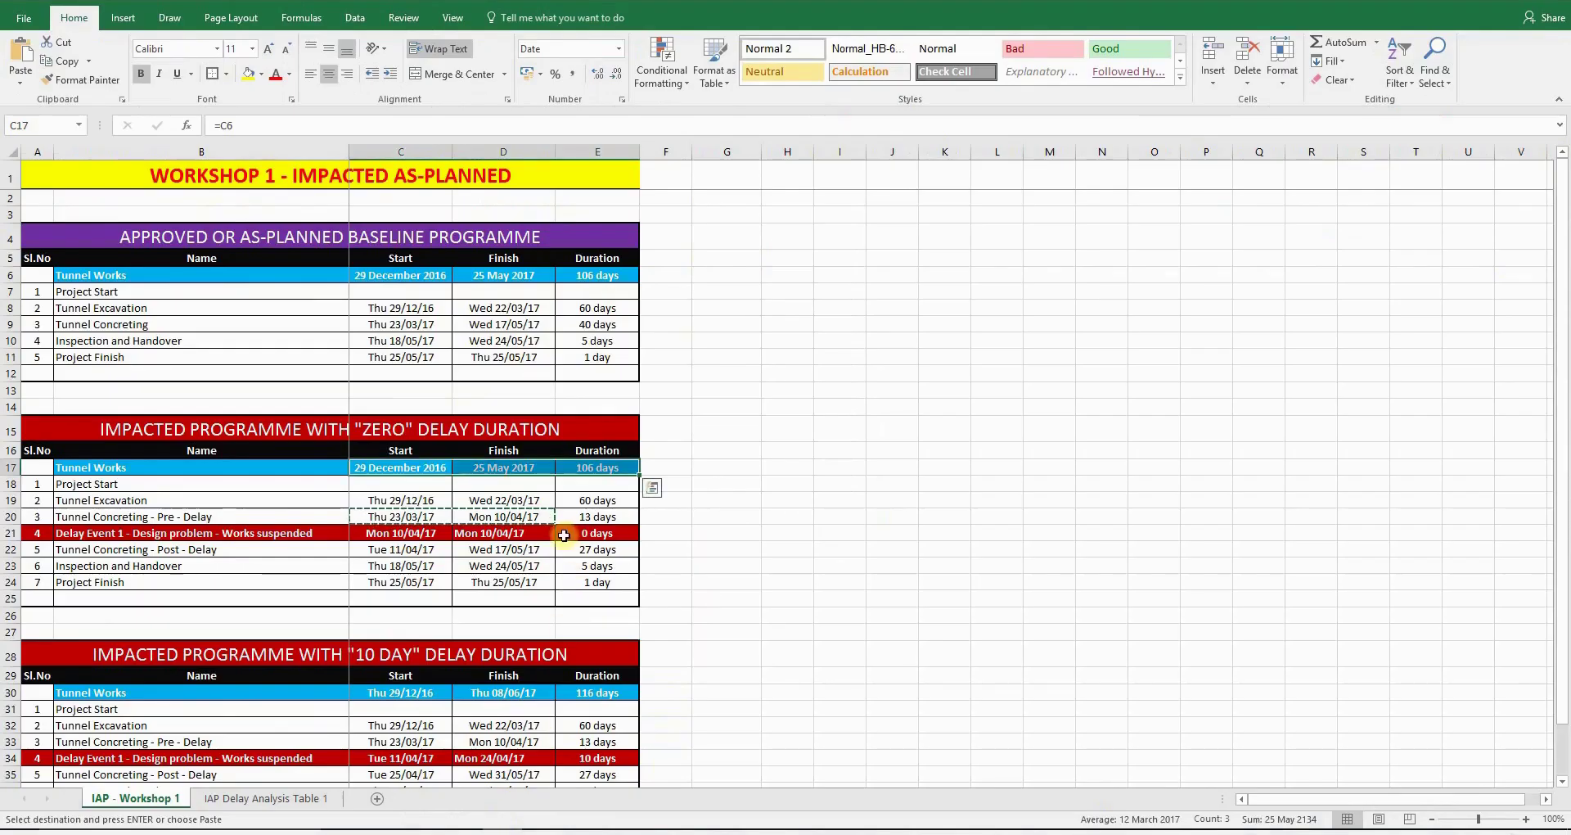
scroll(498, 581, "down", 4)
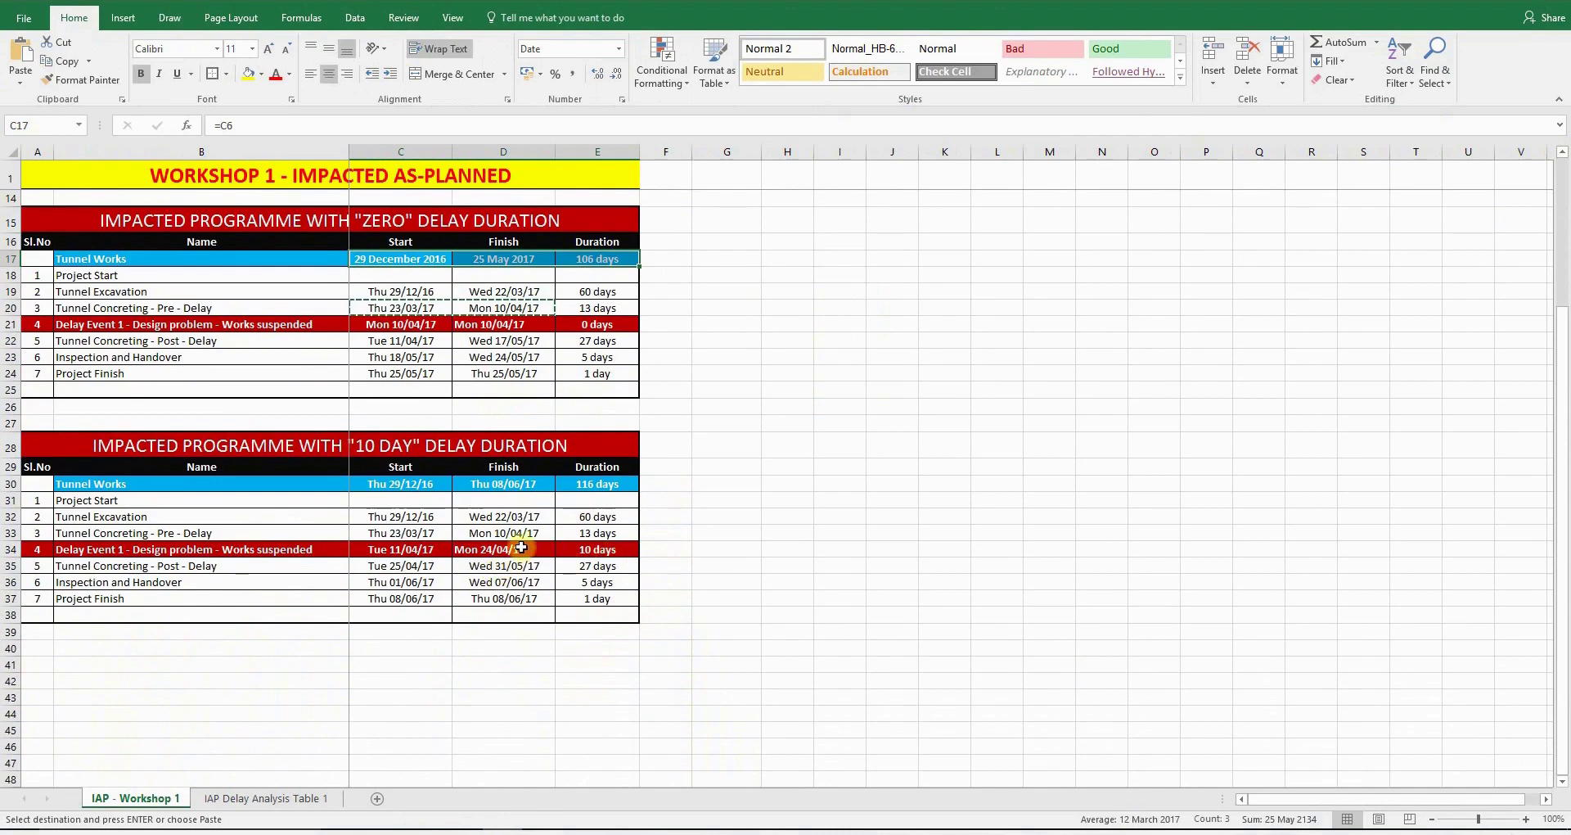
left_click(528, 550)
left_click(593, 547)
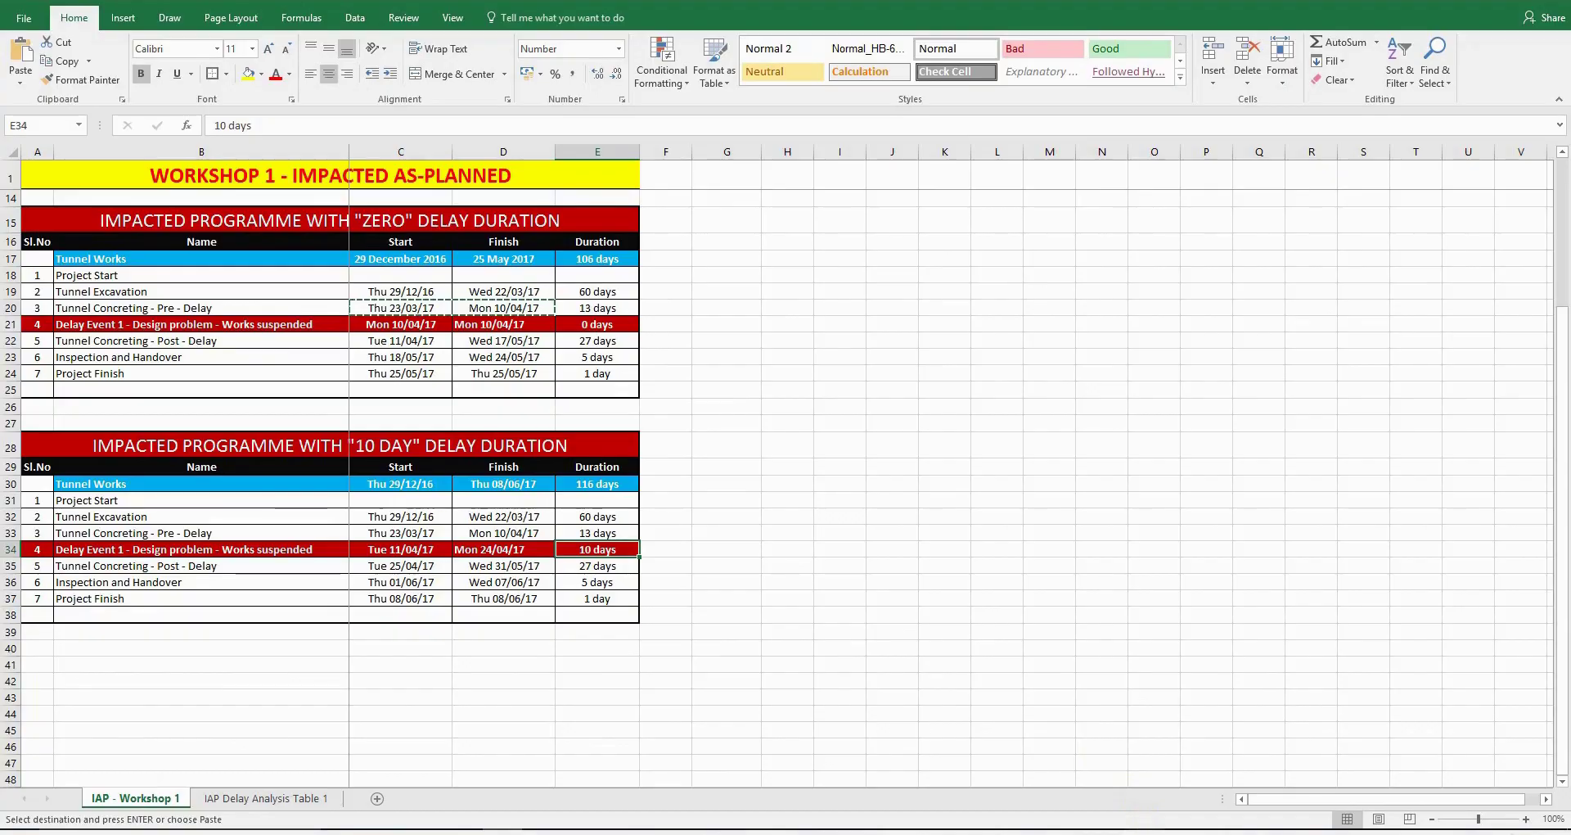
key("alt+Tab")
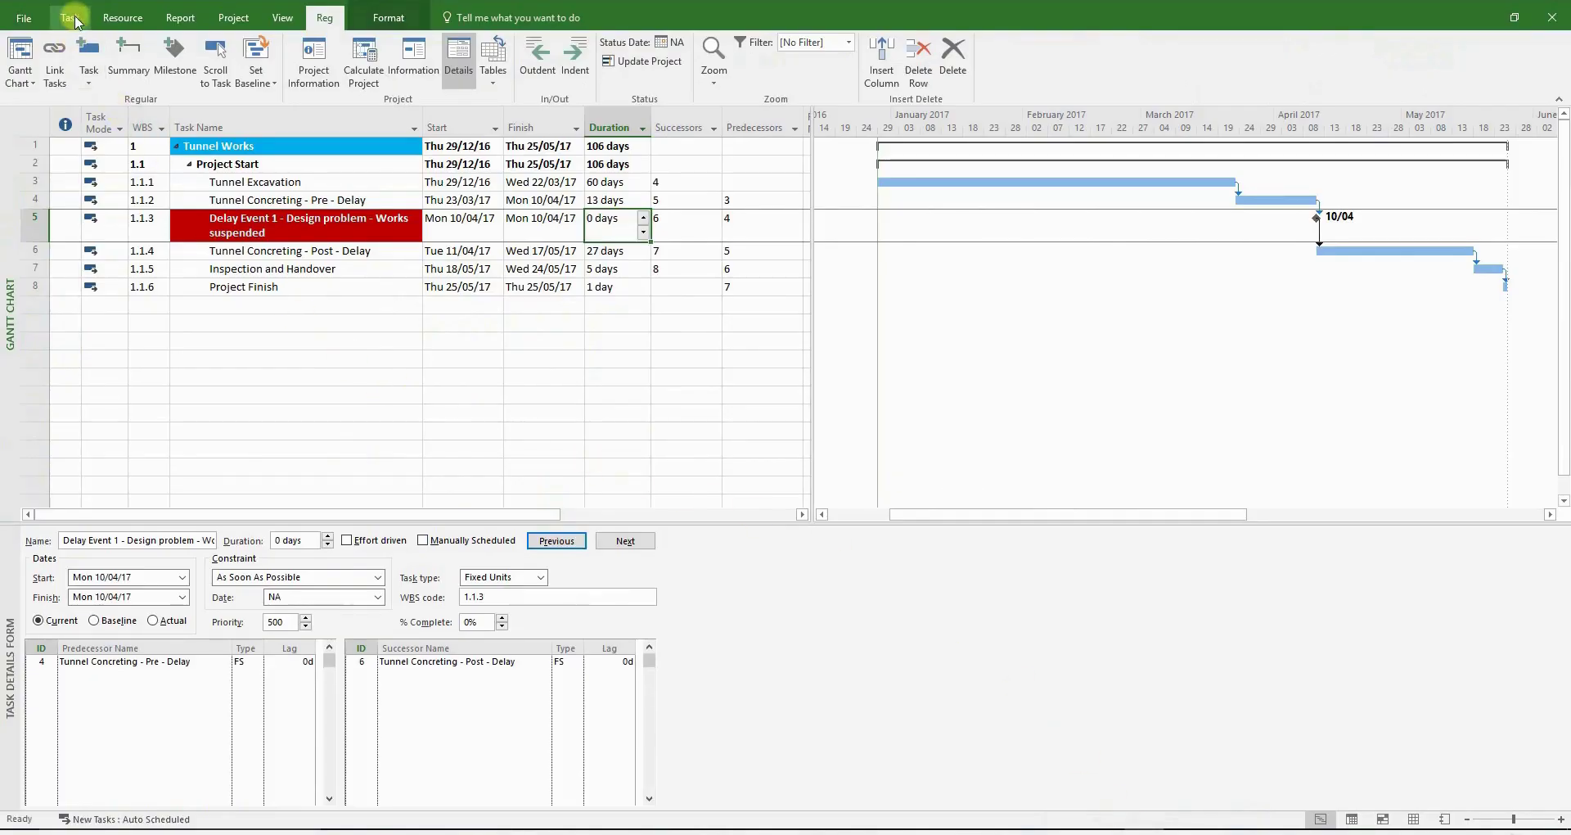
Save As 'IAP - WS 1 - 2nd Step', replacing the '1st step' ending of the file name.
key("F12")
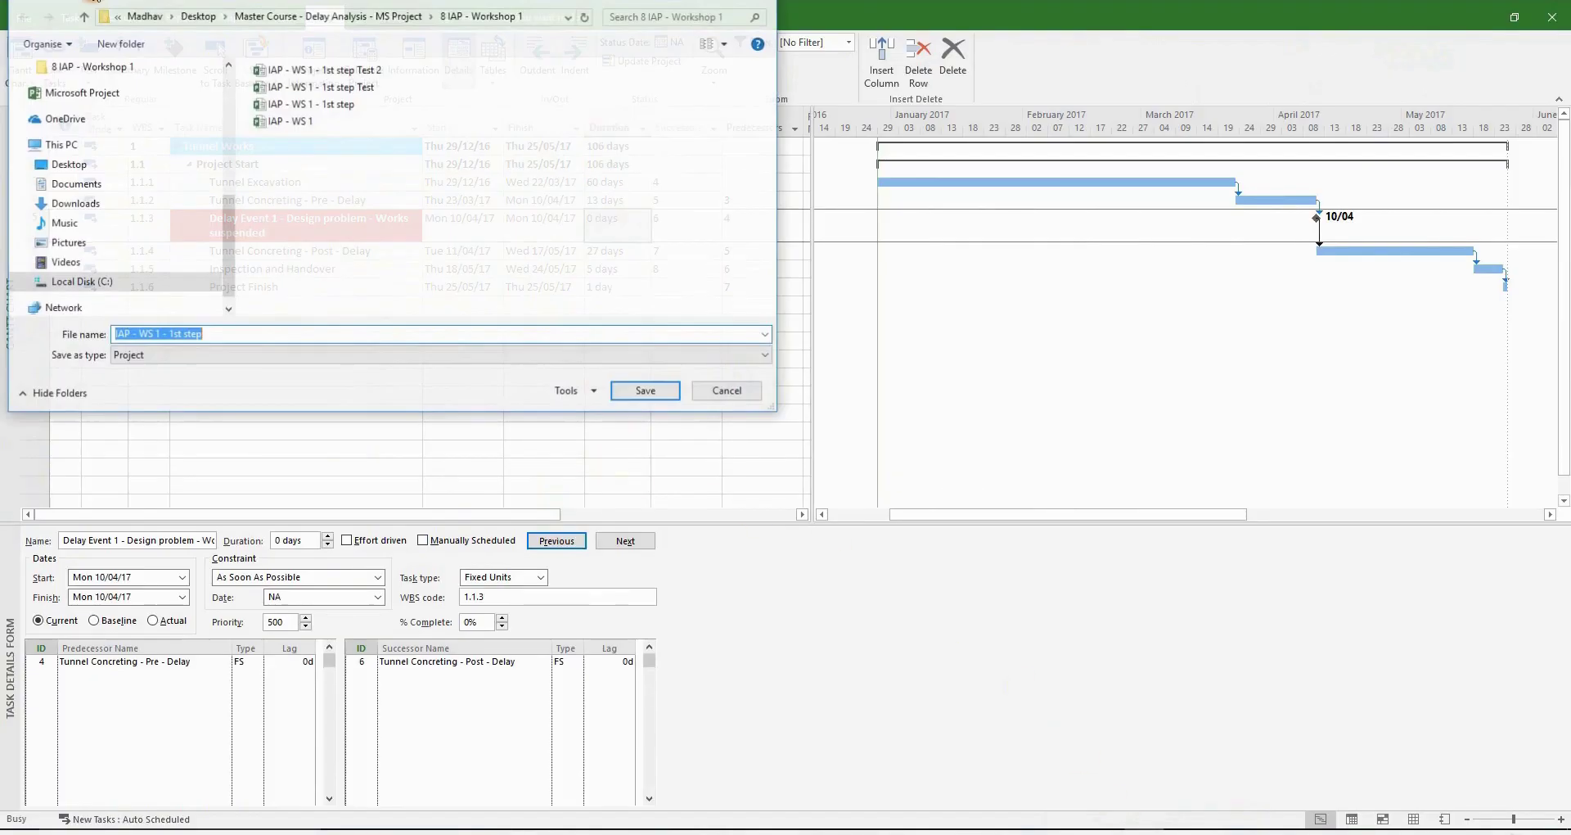
left_click(289, 335)
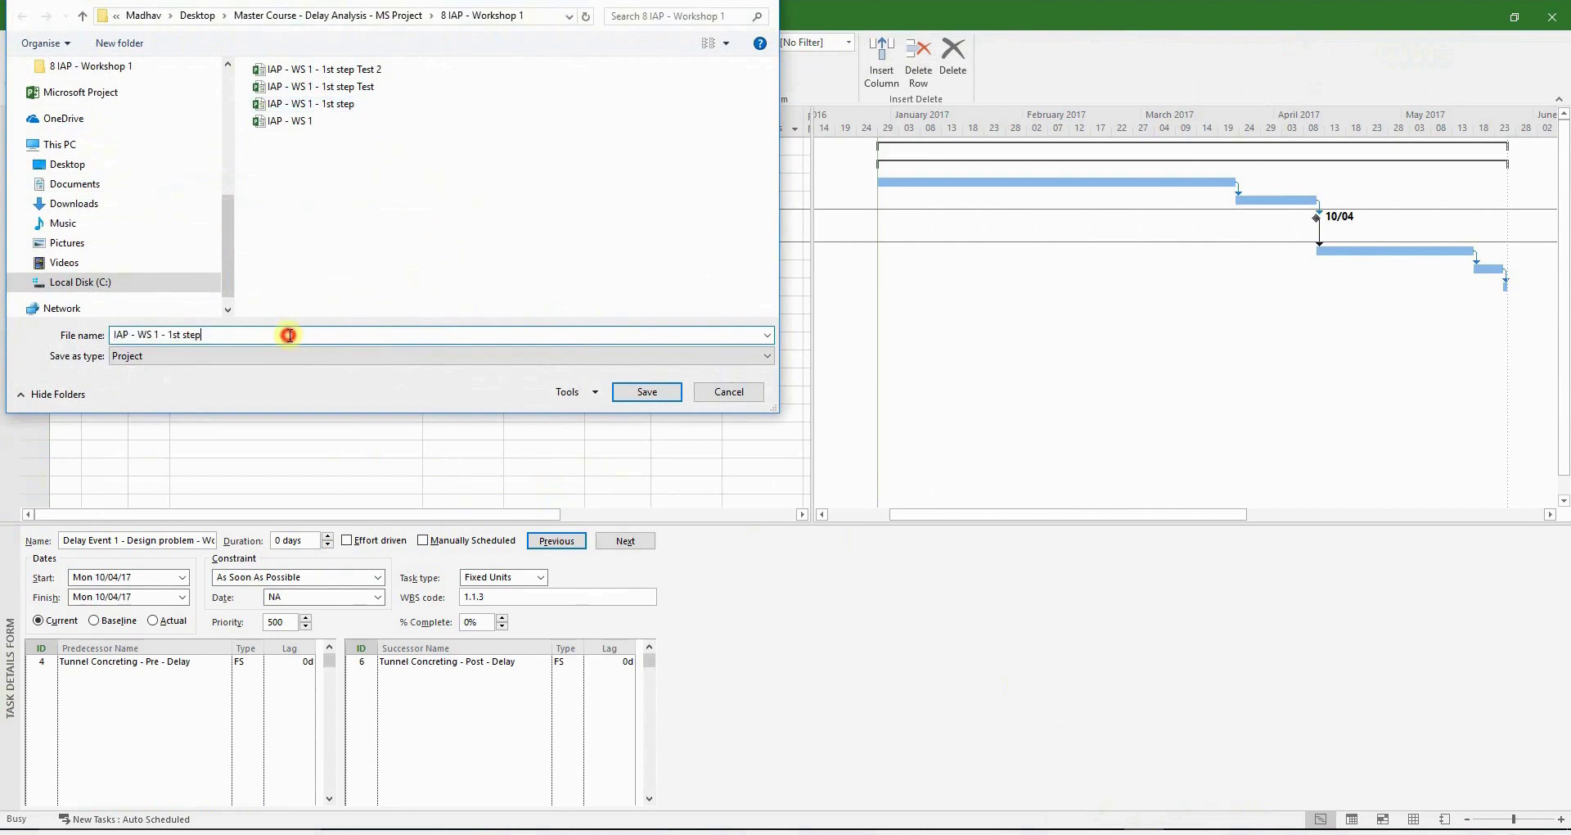
key("ctrl+shift+Left")
key("ctrl+shift+Left")
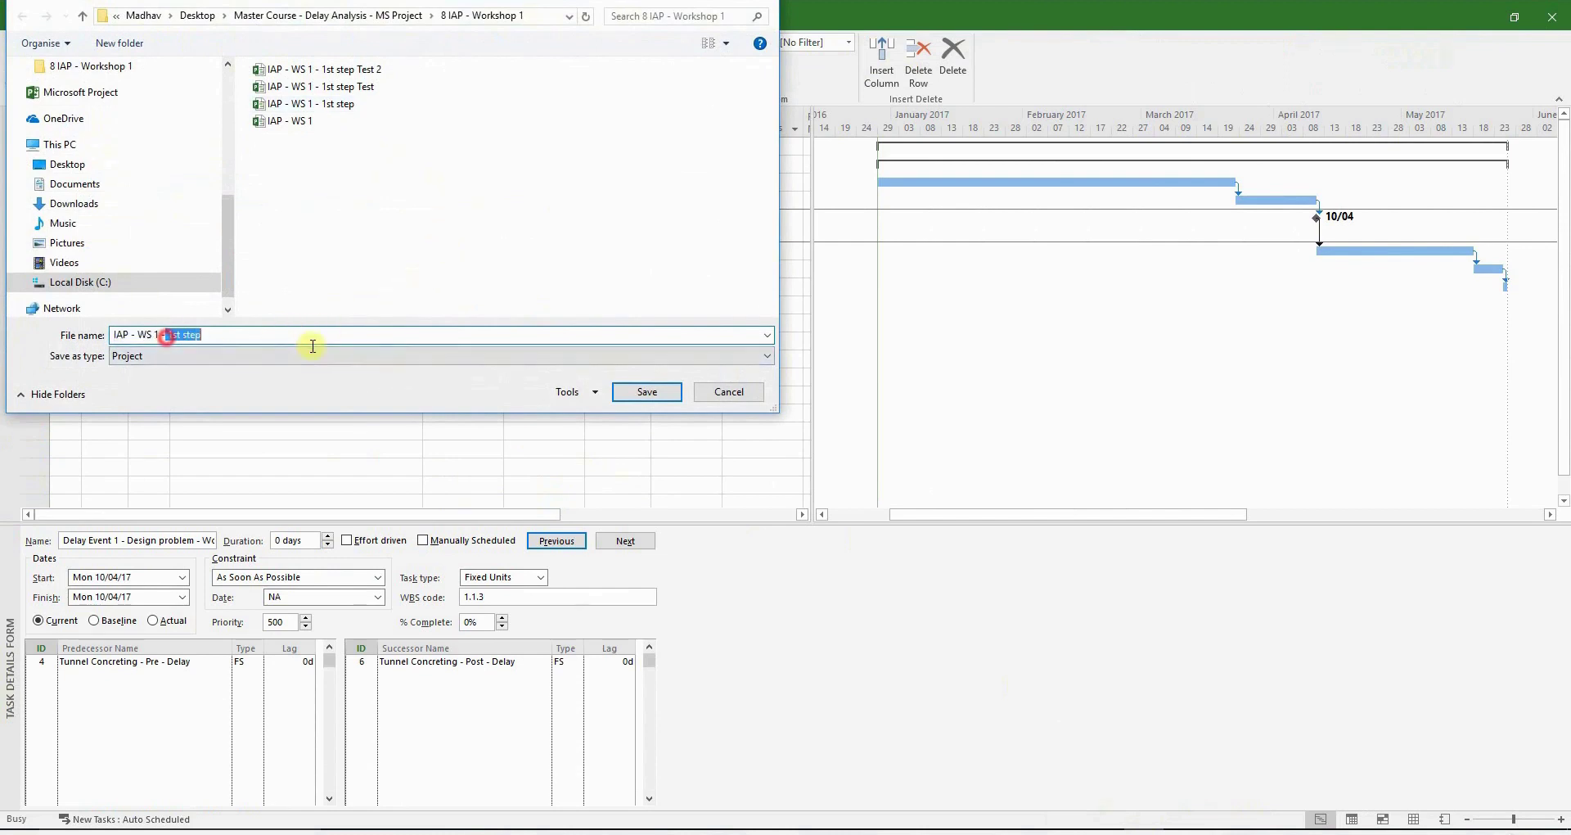
type("2nd")
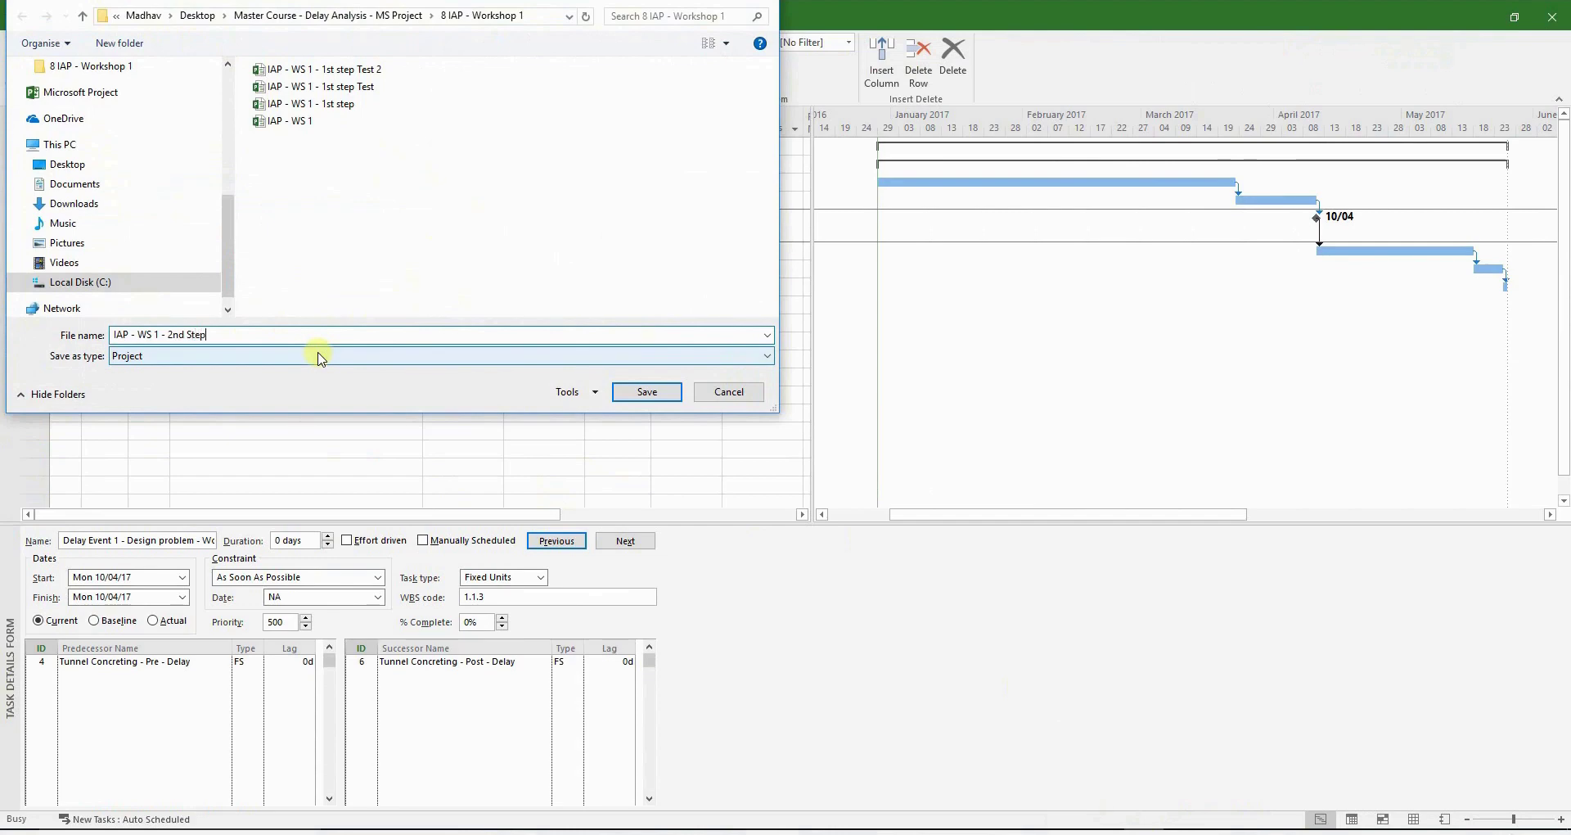
left_click(643, 392)
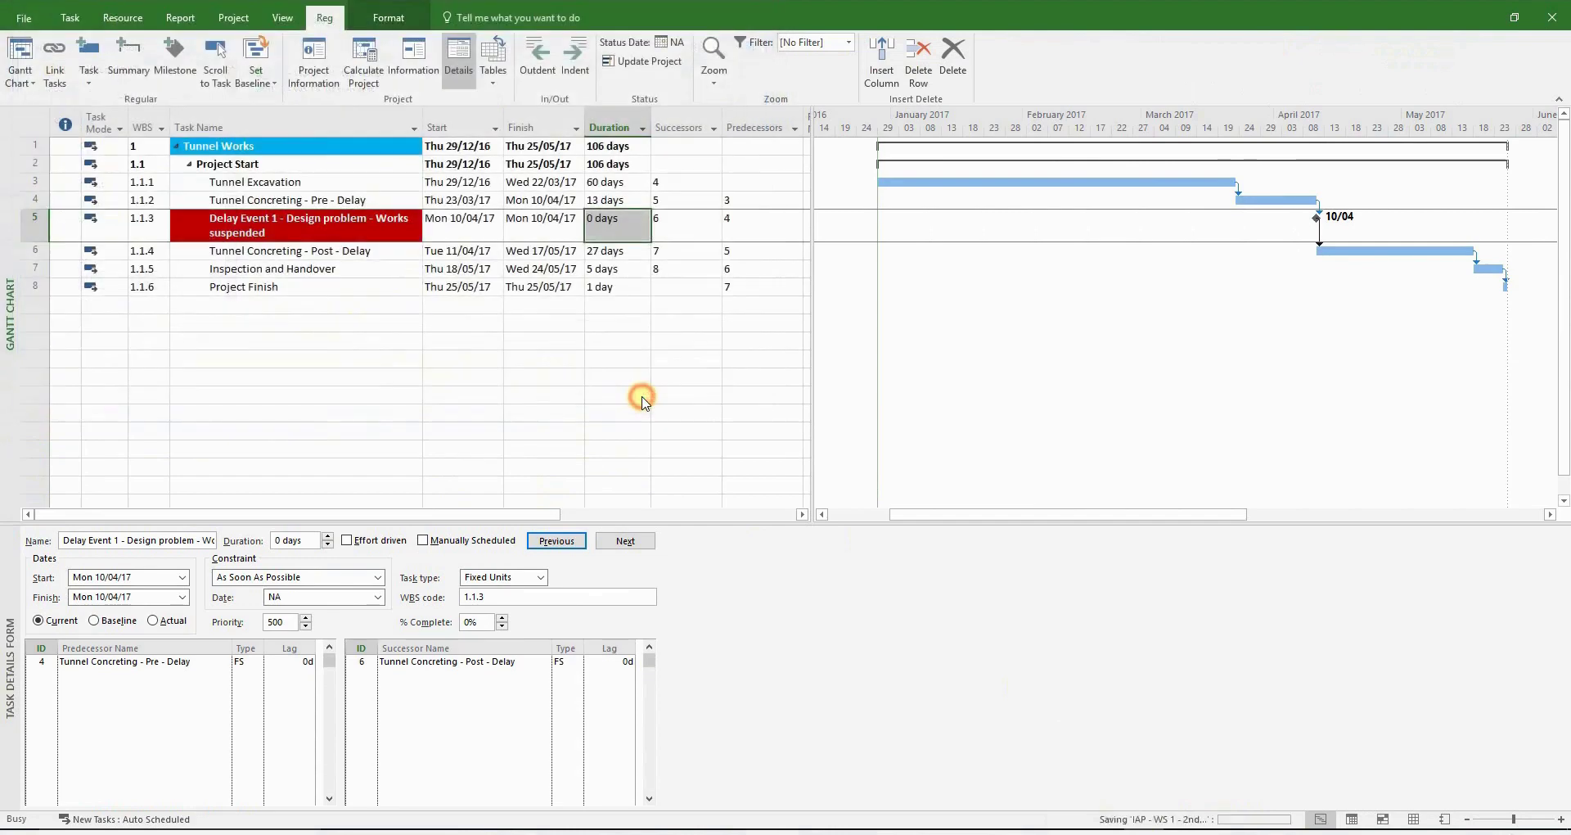
Give Delay Event 1 a 10-day duration and check Tunnel Works now finishes 08/06/17 at 116 days.
left_click(615, 237)
type("10")
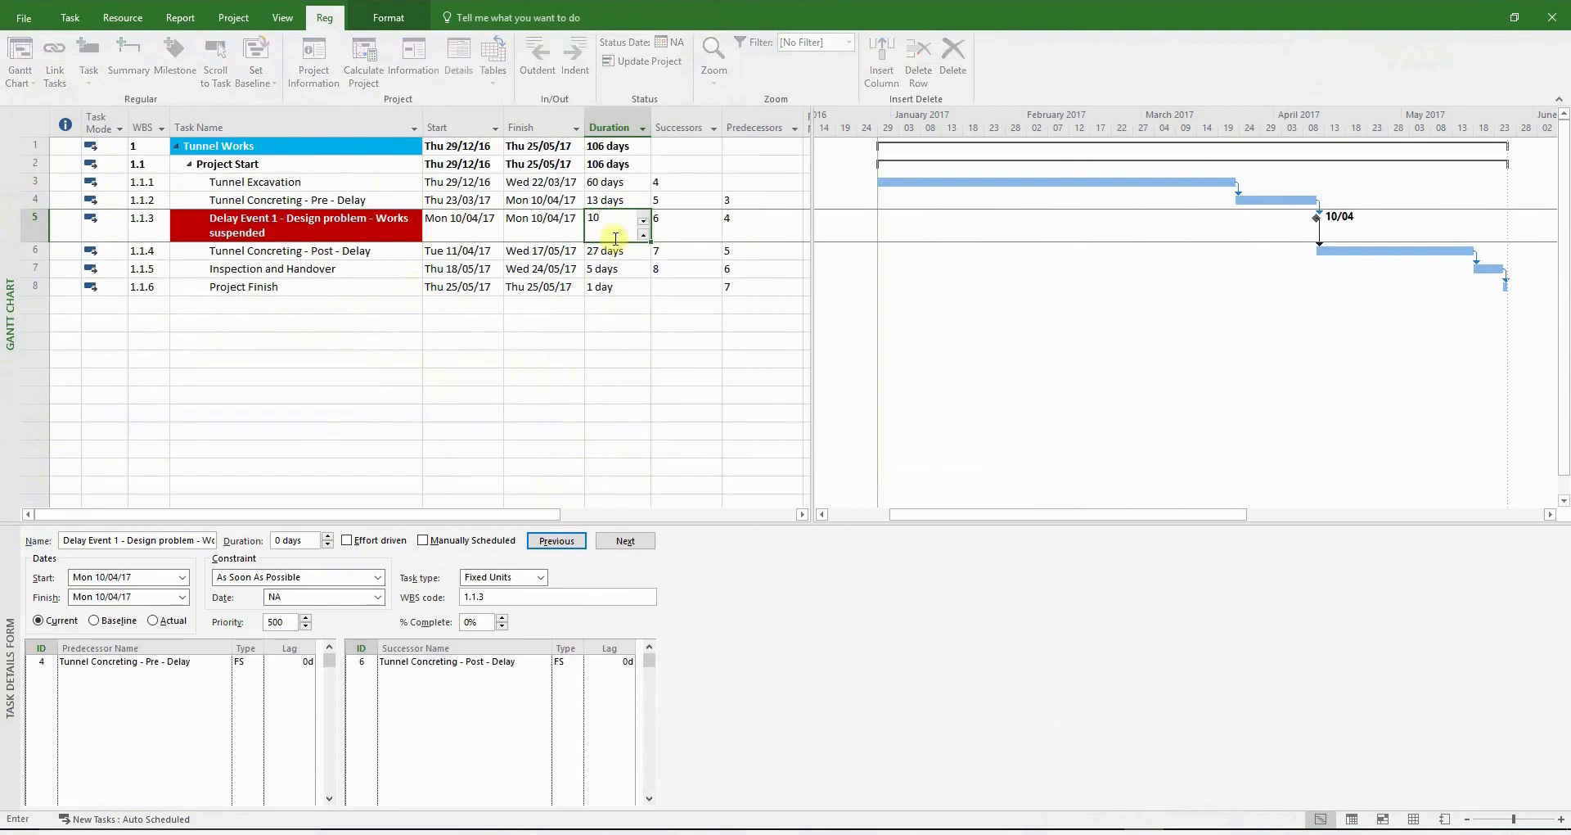
key("Return")
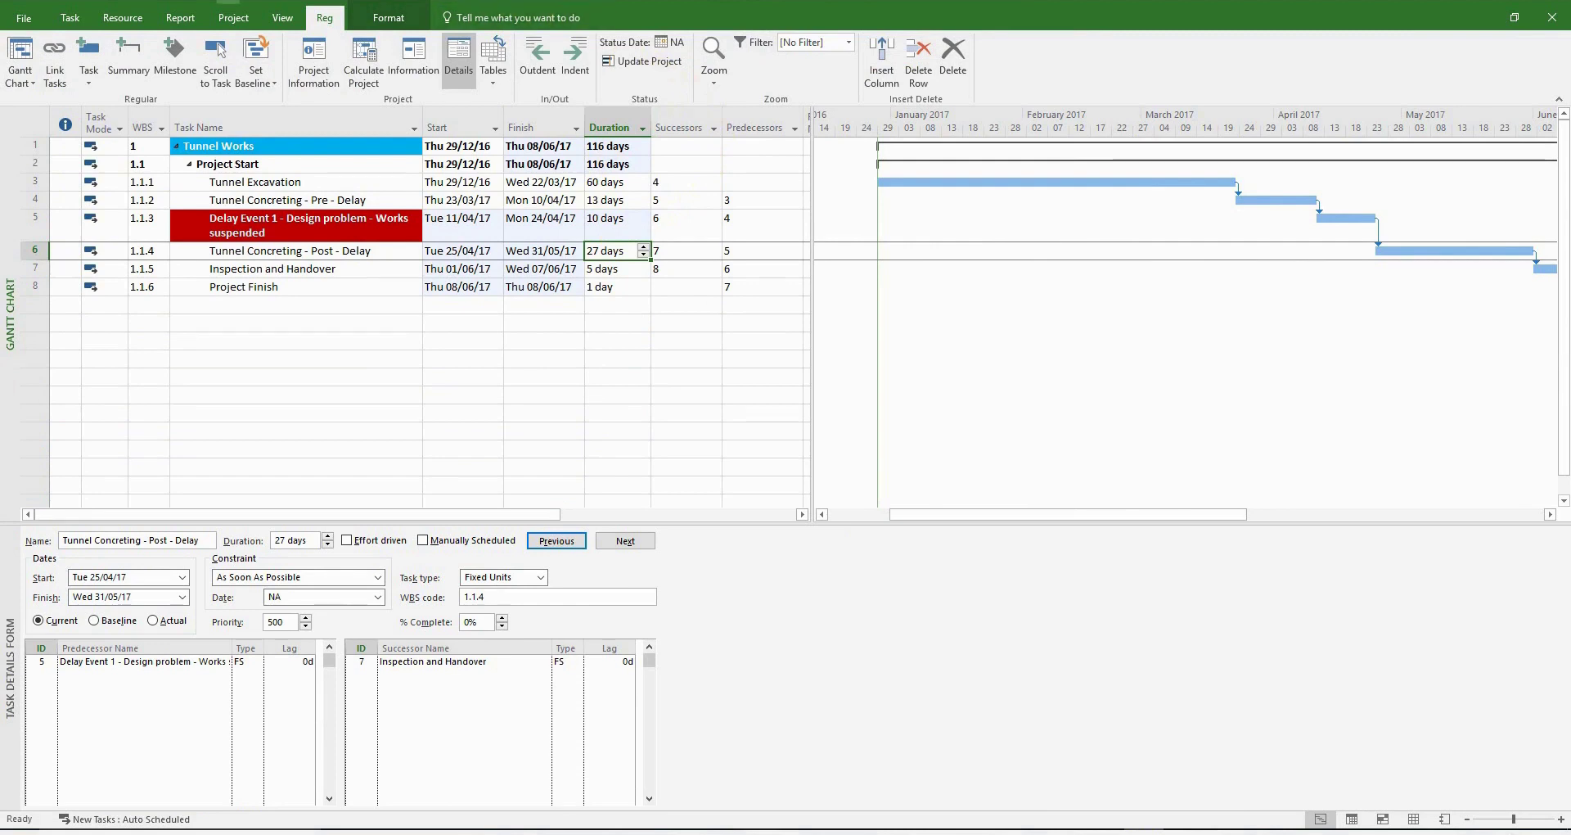
scroll(949, 274, "down", 1)
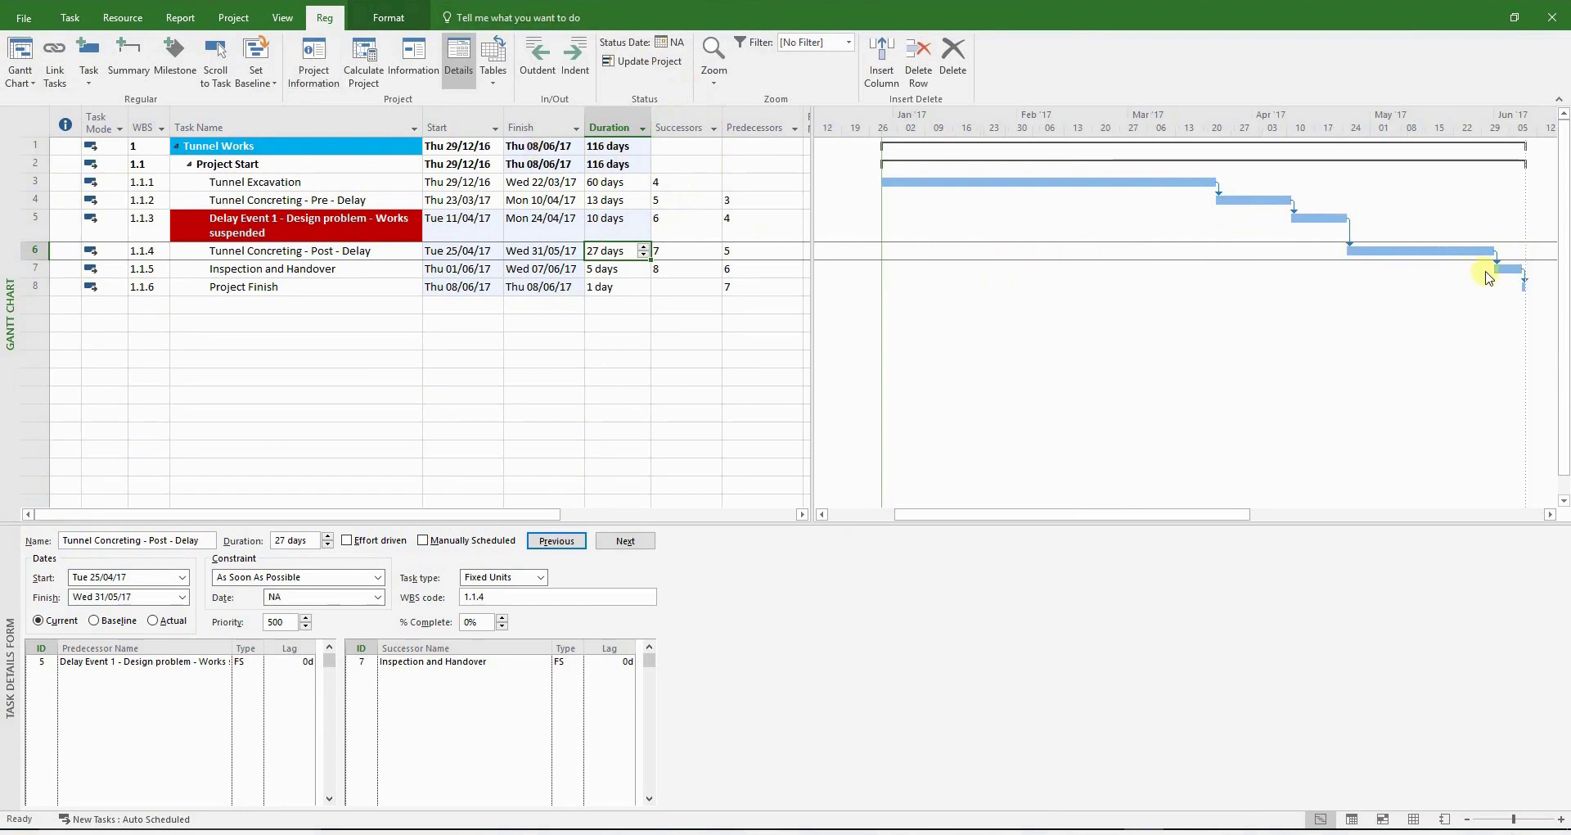
left_click_drag(465, 146, 597, 149)
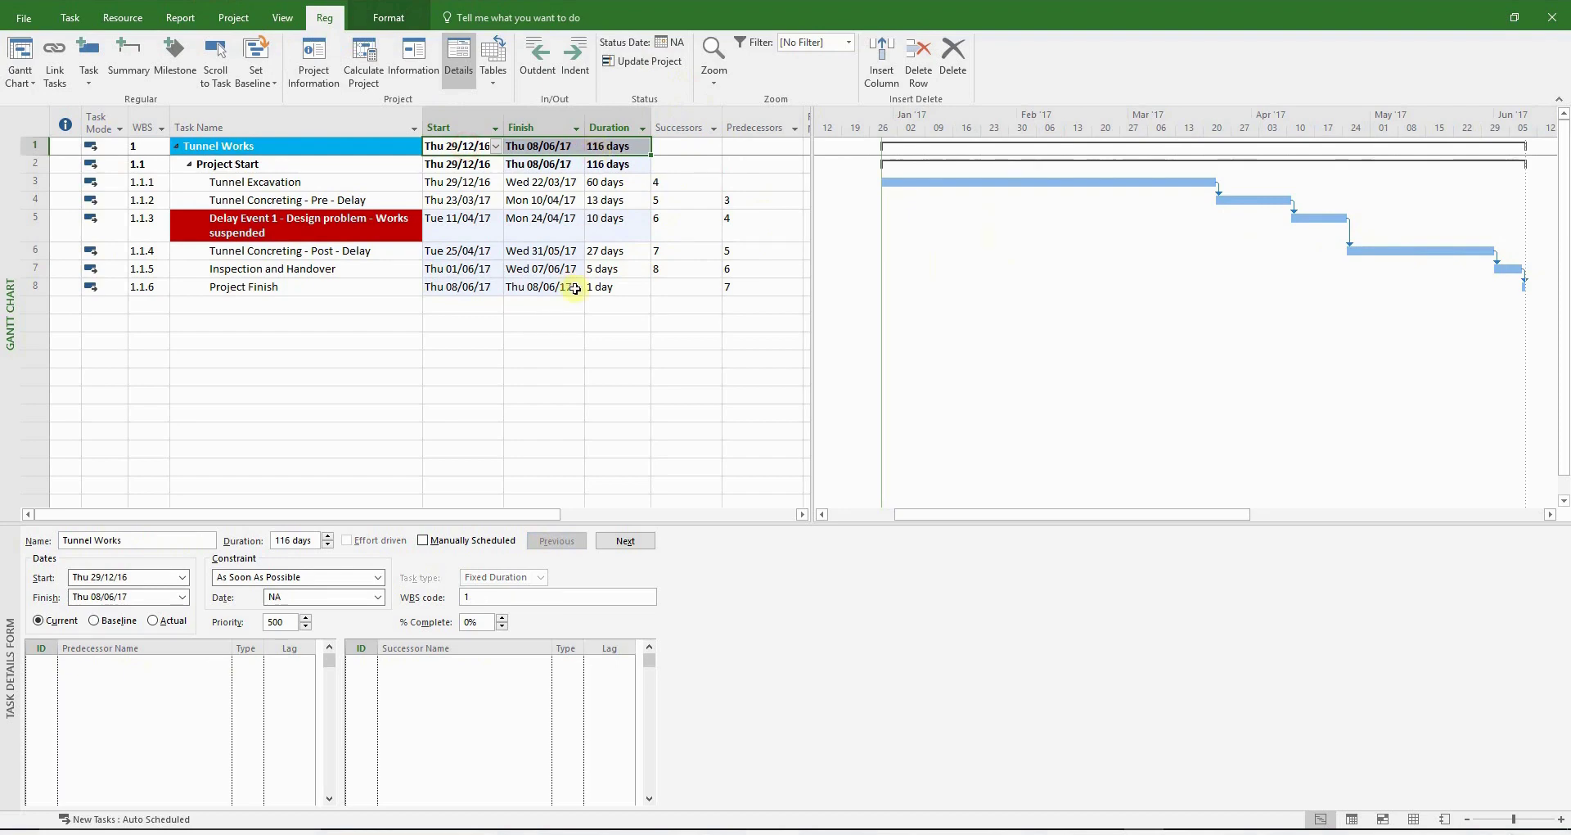
Verify the 08 June 2017 completion in the 10-day table and the IAP Delay Analysis Table 1 sheet.
key("alt+Tab")
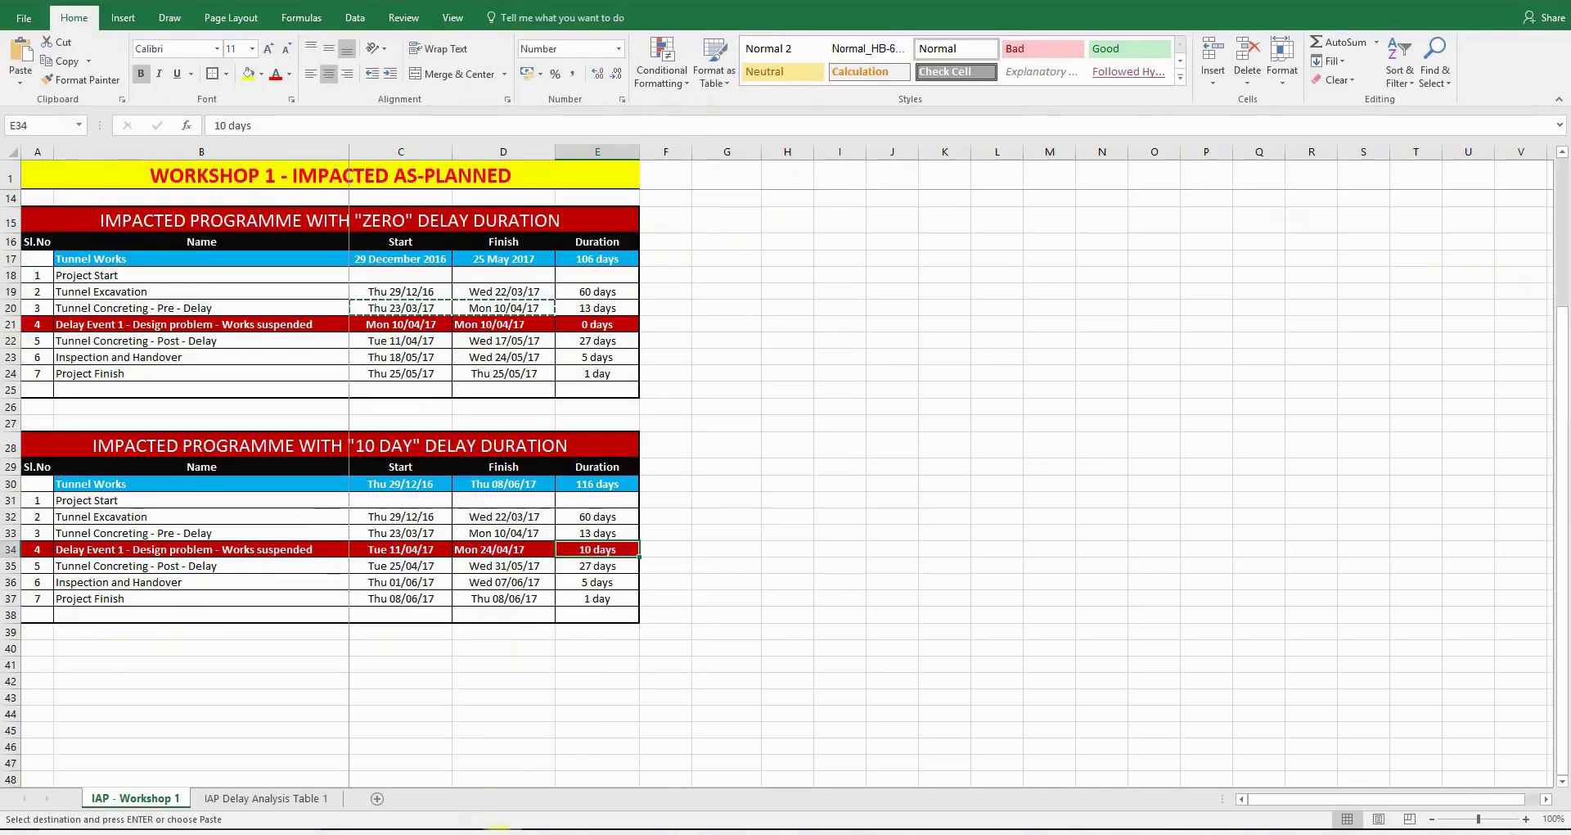
left_click_drag(434, 484, 602, 484)
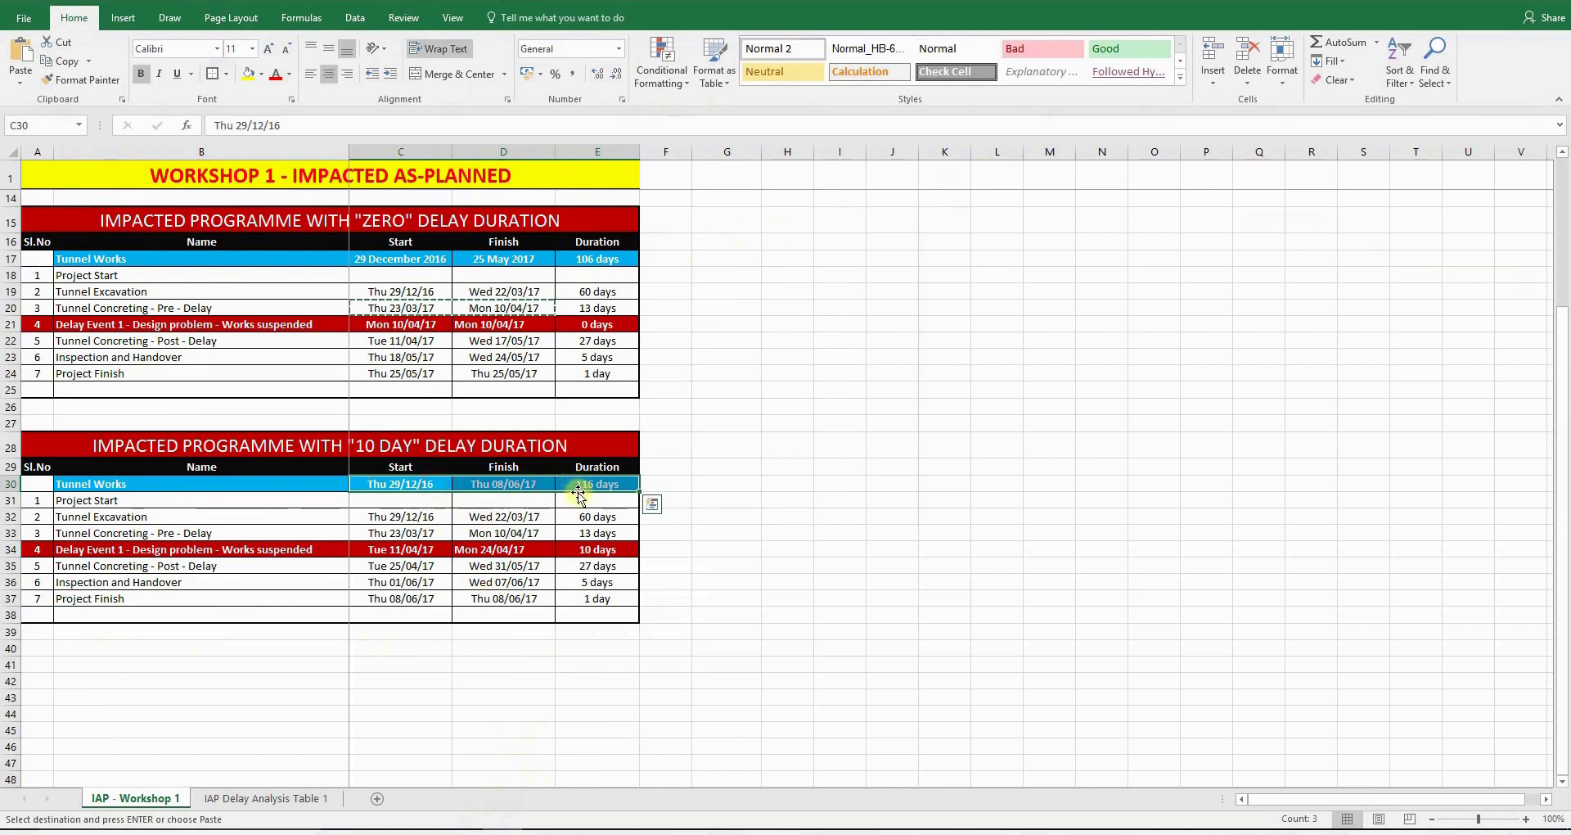
left_click(264, 798)
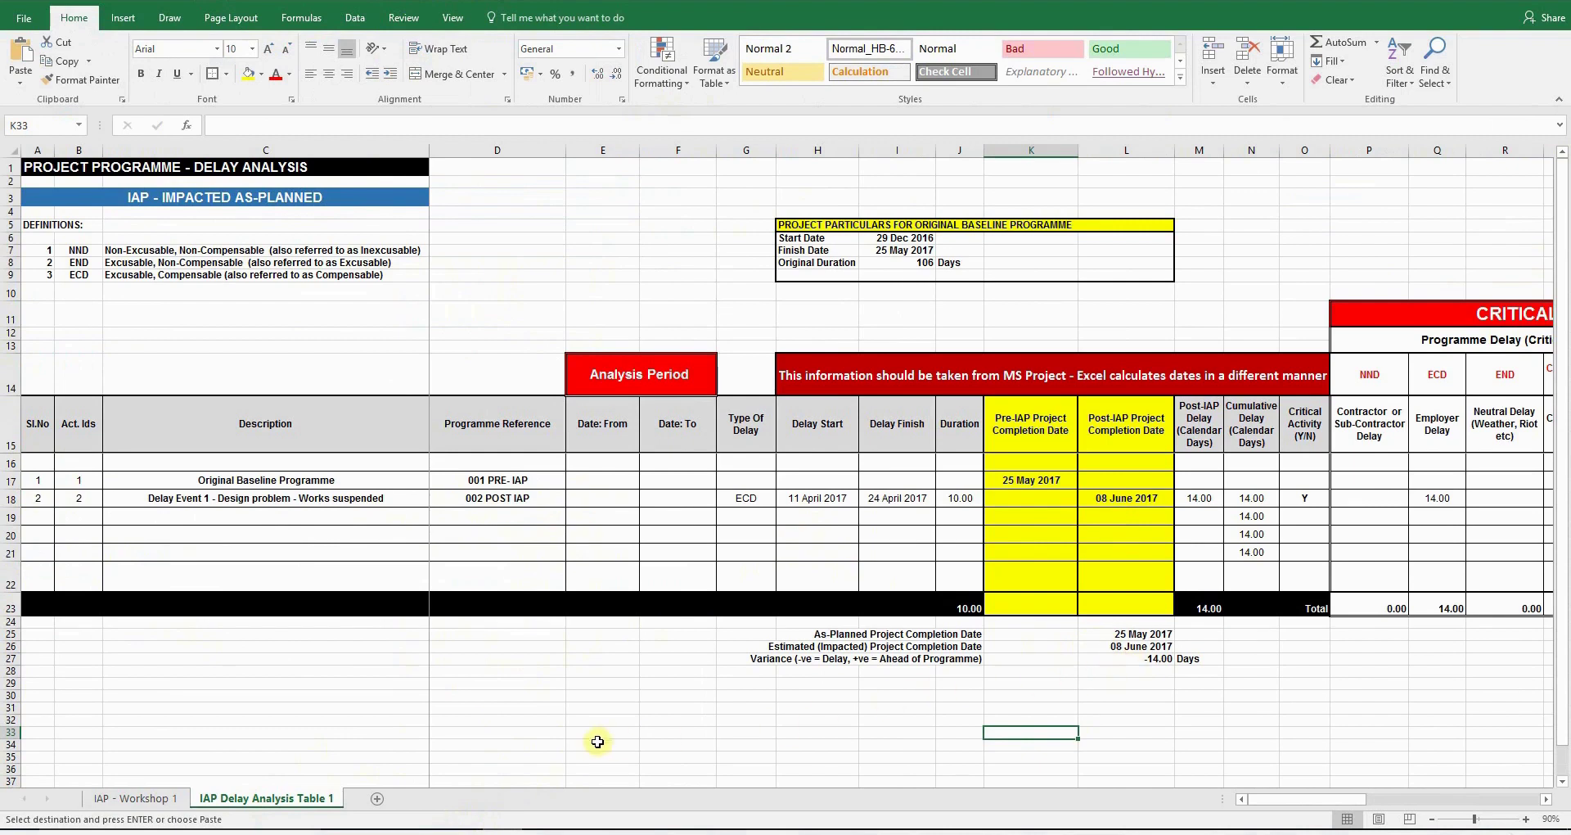
left_click(166, 800)
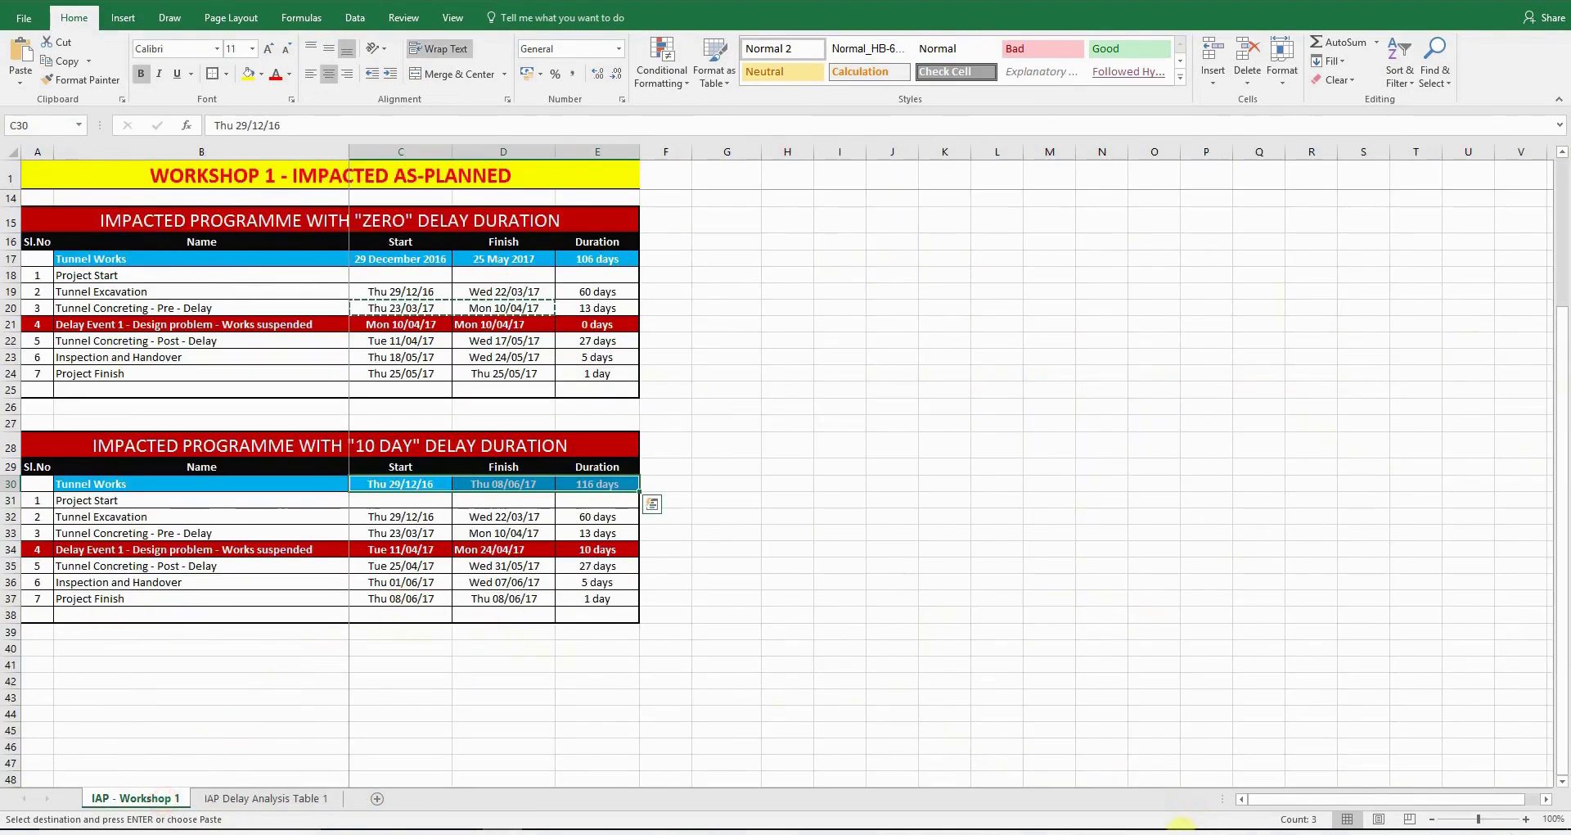
left_click(1181, 823)
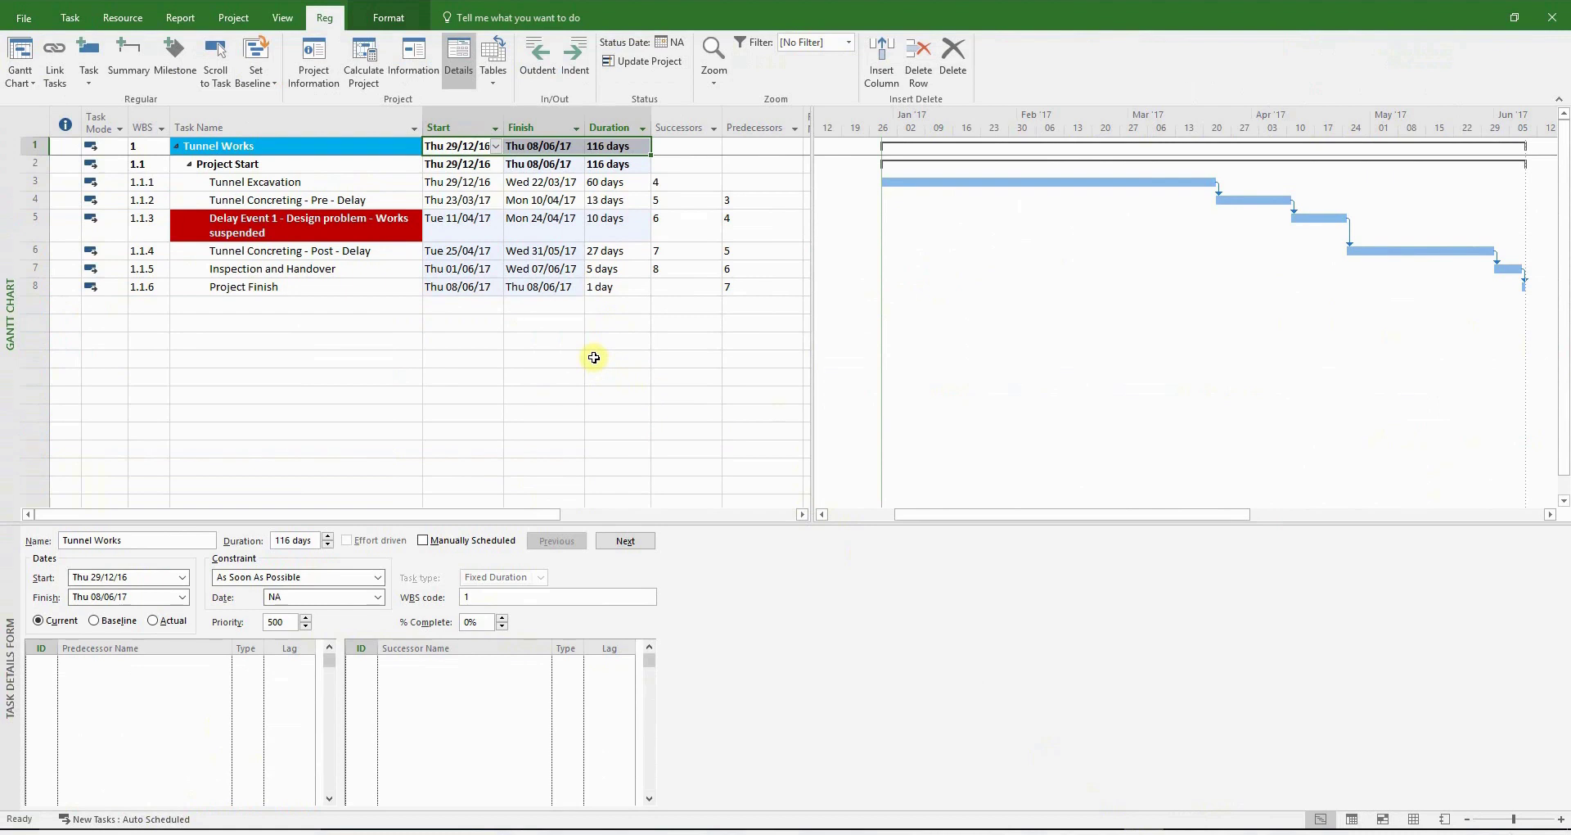
Switch the eight-task schedule to the Tracking Gantt view from the Gantt Chart dropdown.
left_click(66, 322)
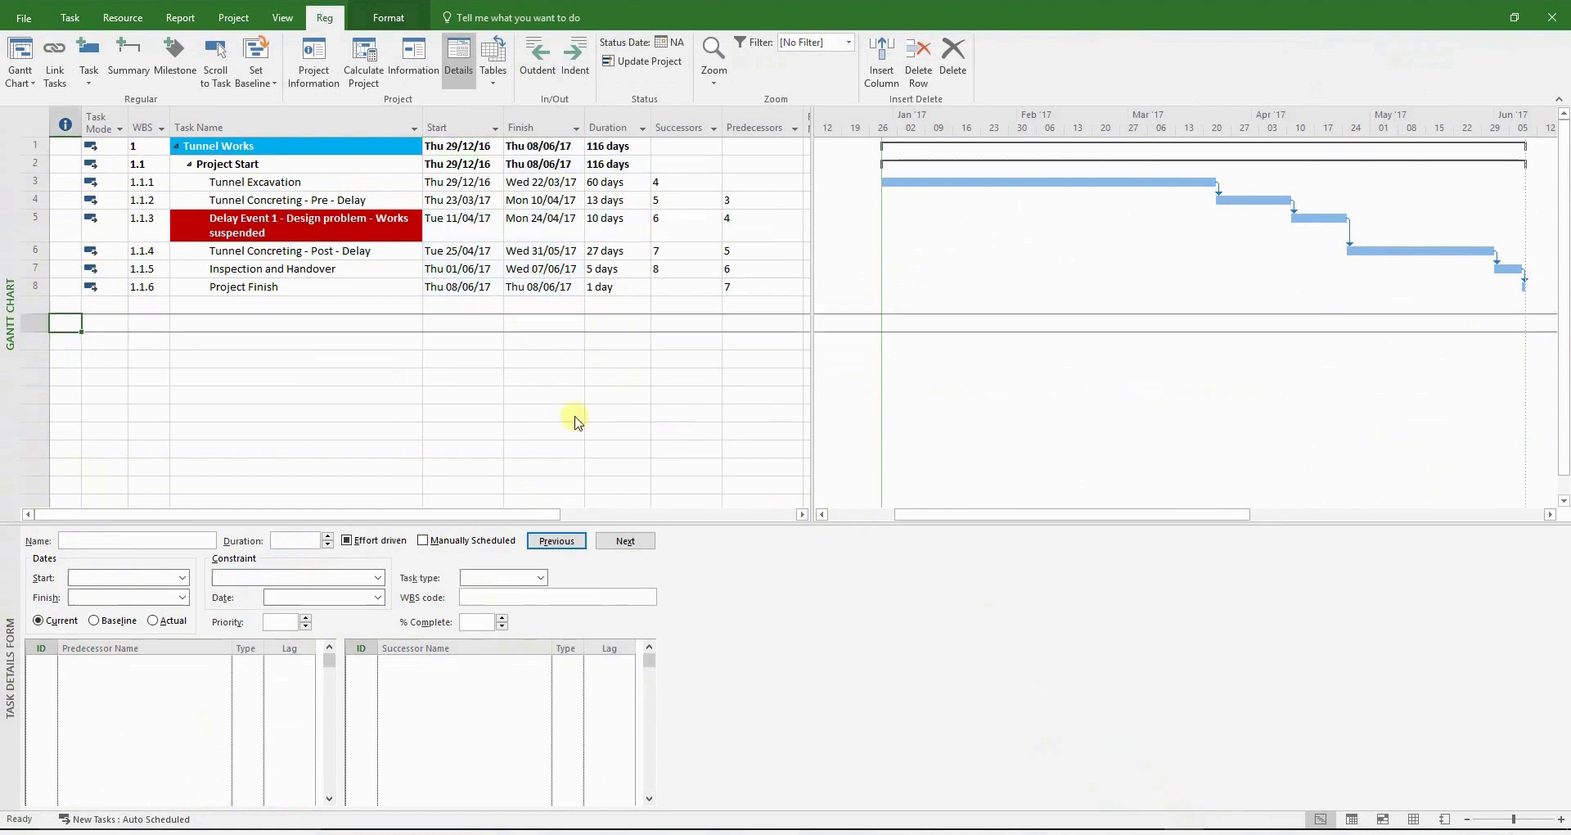
left_click(22, 83)
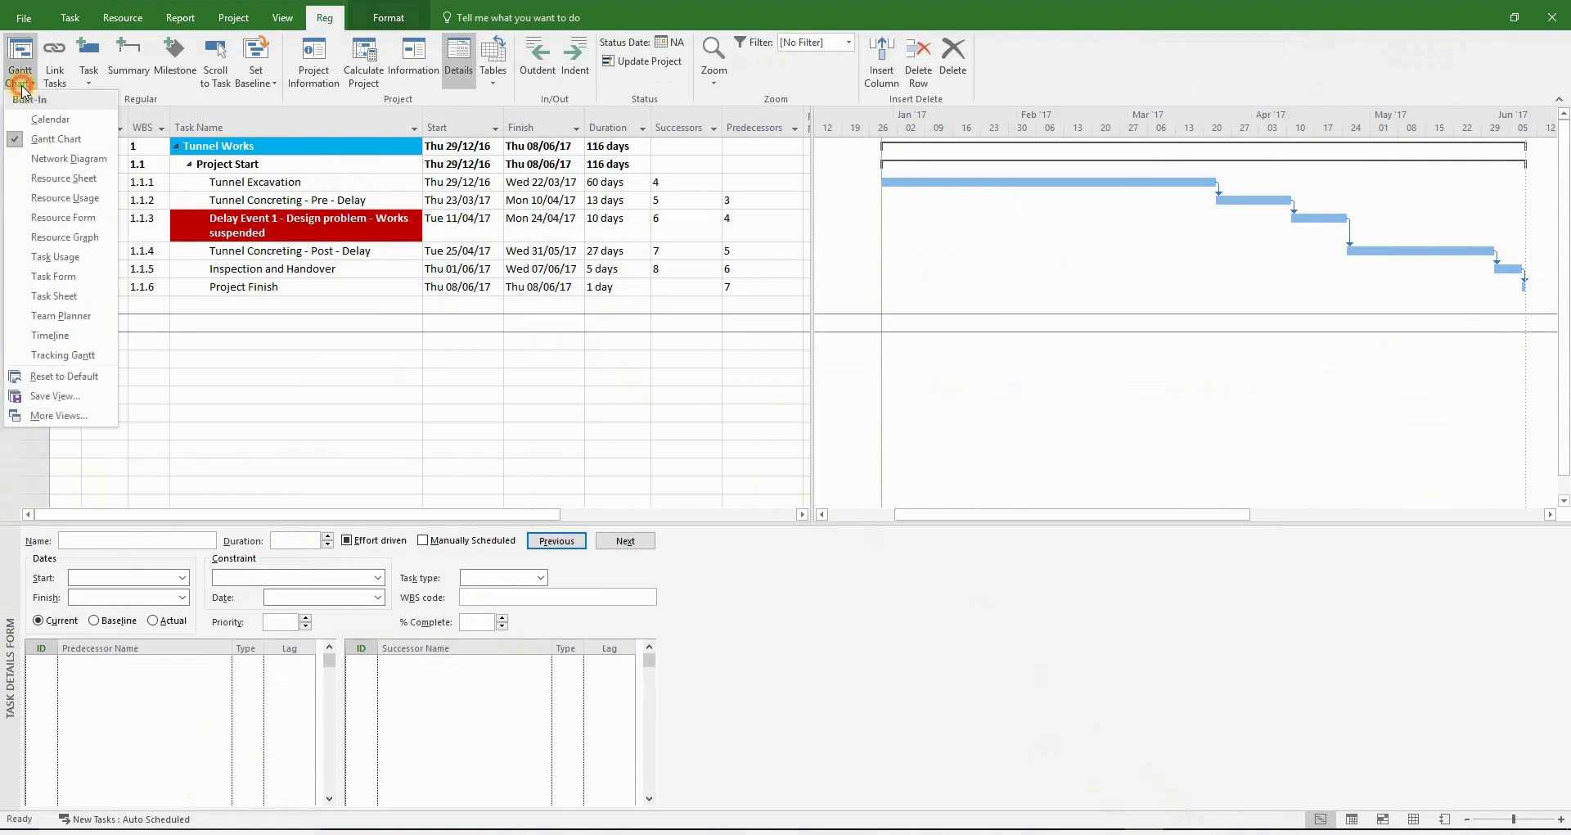
left_click(67, 350)
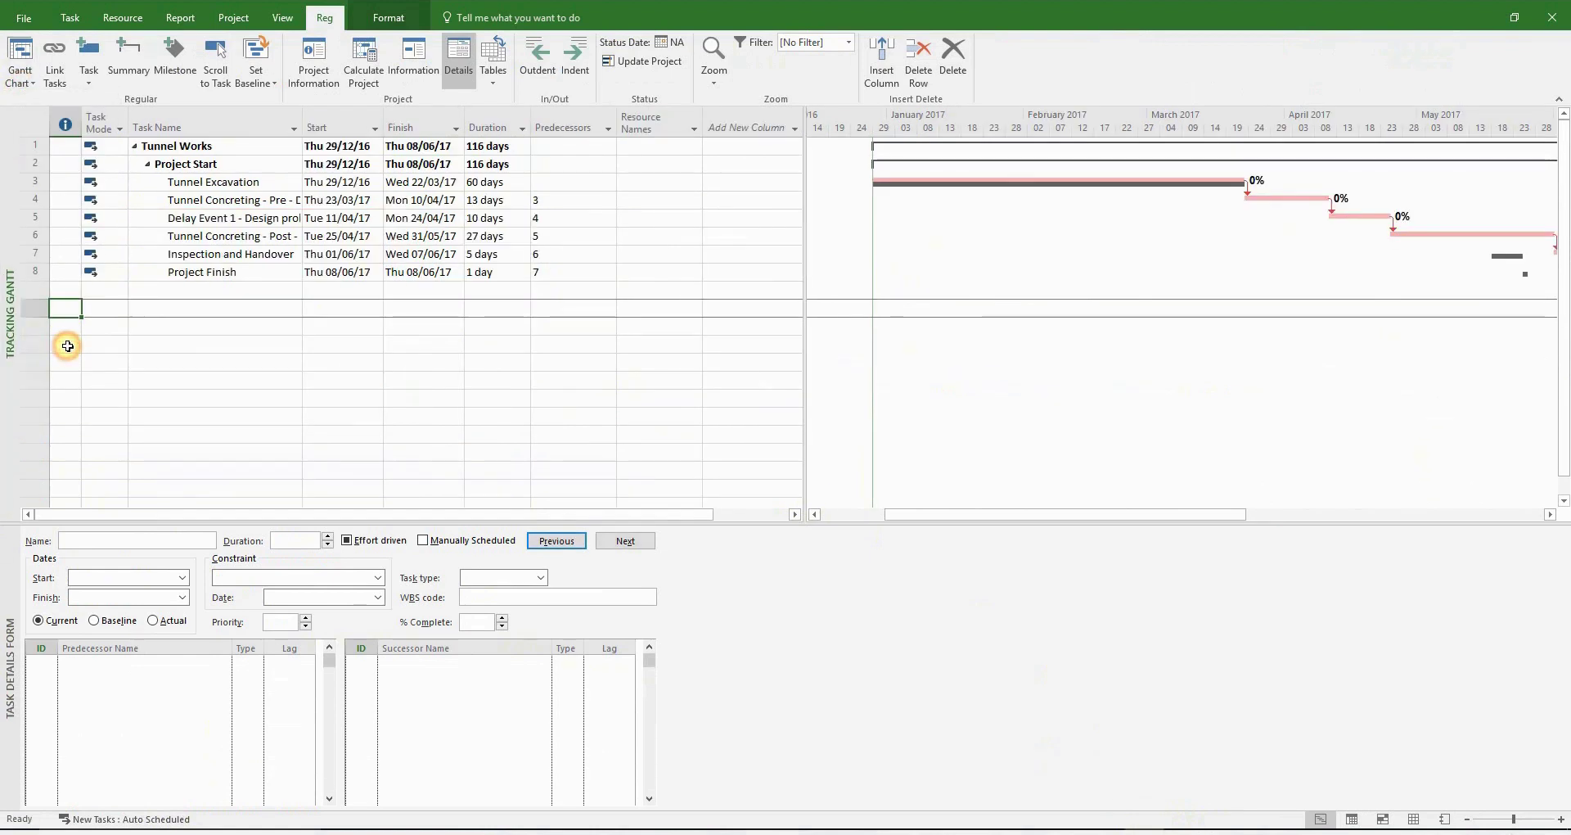